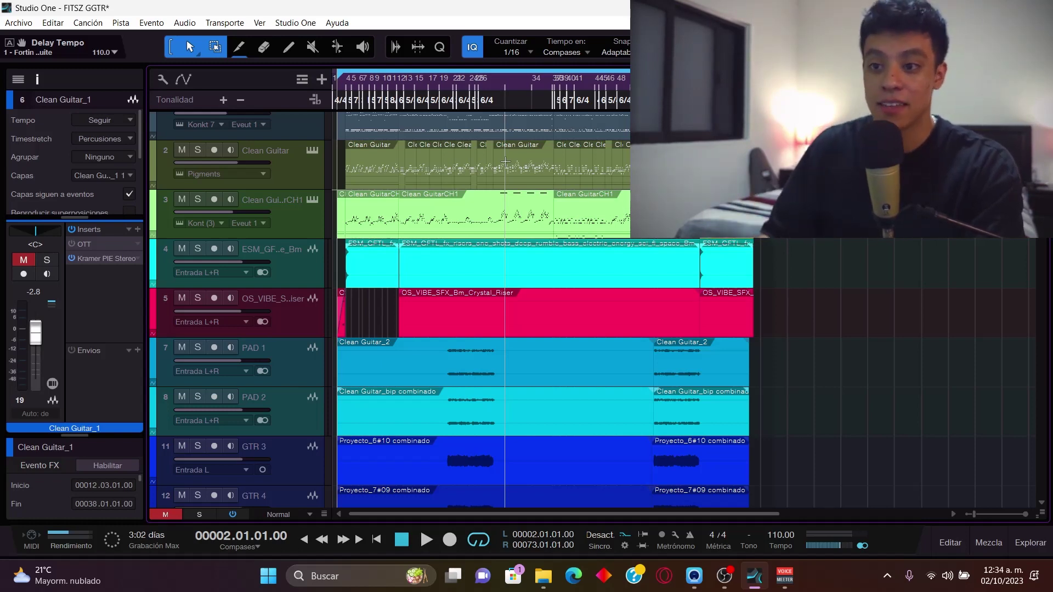
Survey the whole song arrangement, from the drum track down to the impact and riser tracks.
{"action": "scroll", "coordinate": [477, 144], "scroll_direction": "up", "scroll_amount": 3}
{"action": "scroll", "coordinate": [477, 145], "scroll_direction": "left", "scroll_amount": 5}
{"action": "scroll", "coordinate": [432, 301], "scroll_direction": "down", "scroll_amount": 10}
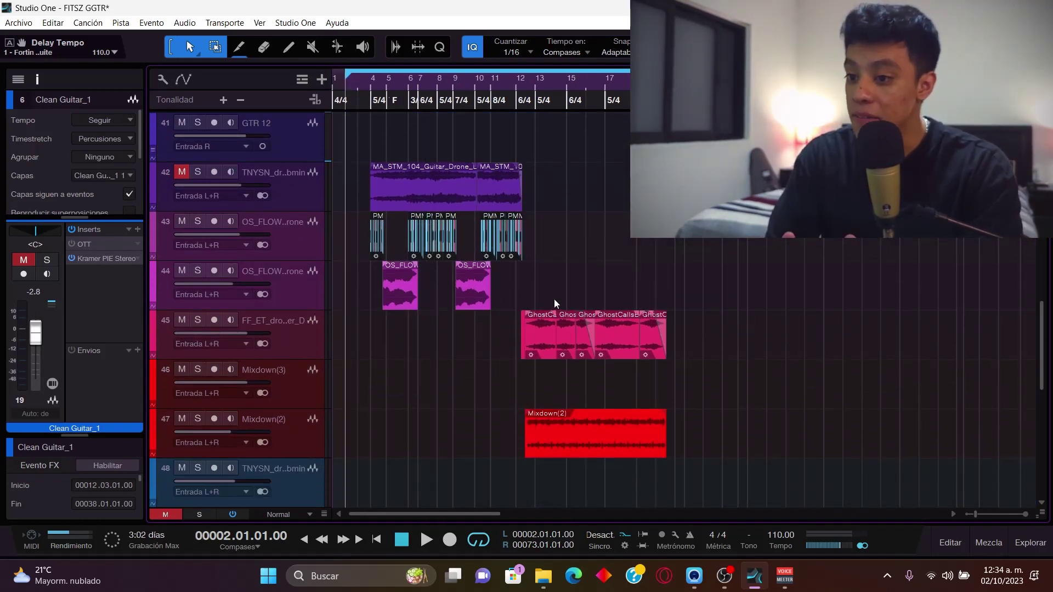
{"action": "scroll", "coordinate": [554, 298], "scroll_direction": "down", "scroll_amount": 2}
{"action": "scroll", "coordinate": [566, 80], "scroll_direction": "down", "scroll_amount": 5}
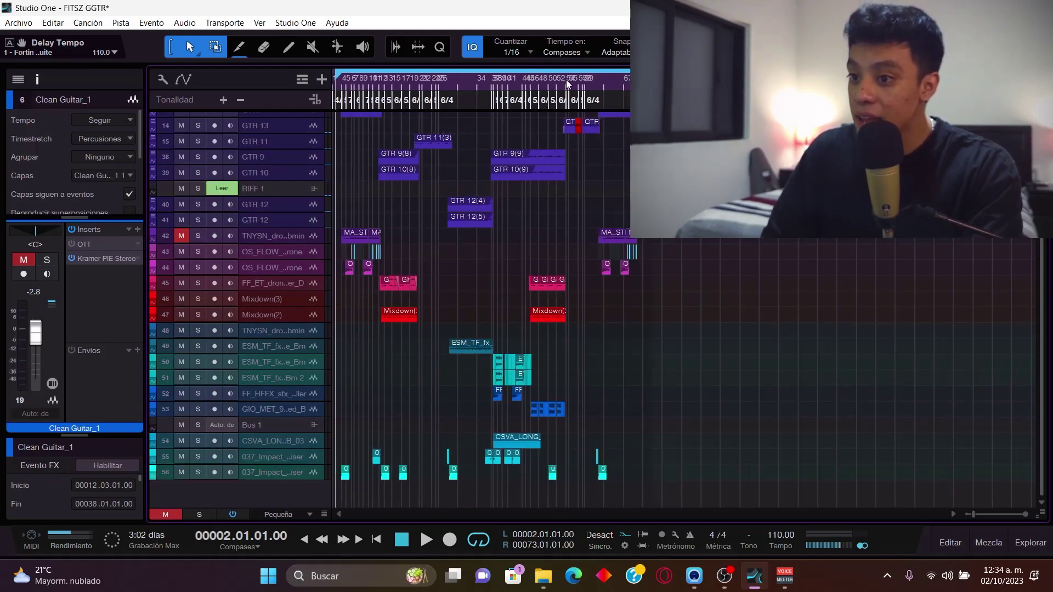
{"action": "scroll", "coordinate": [663, 274], "scroll_direction": "up", "scroll_amount": 8}
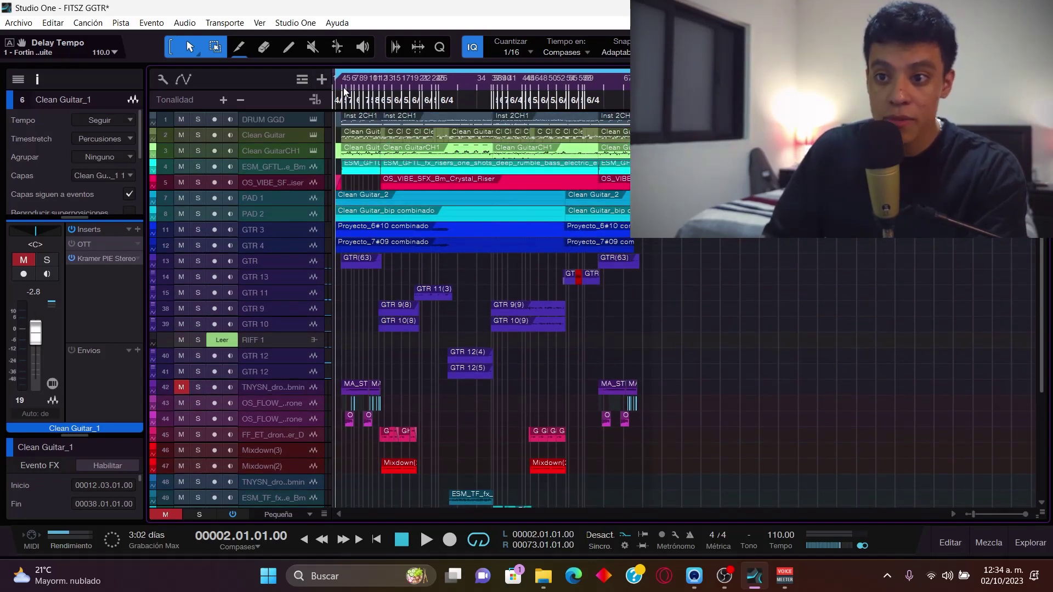
Play the opening section from bar 2 to about bar 12 and stop playback.
{"action": "scroll", "coordinate": [368, 83], "scroll_direction": "up", "scroll_amount": 5}
{"action": "scroll", "coordinate": [399, 144], "scroll_direction": "left", "scroll_amount": 3}
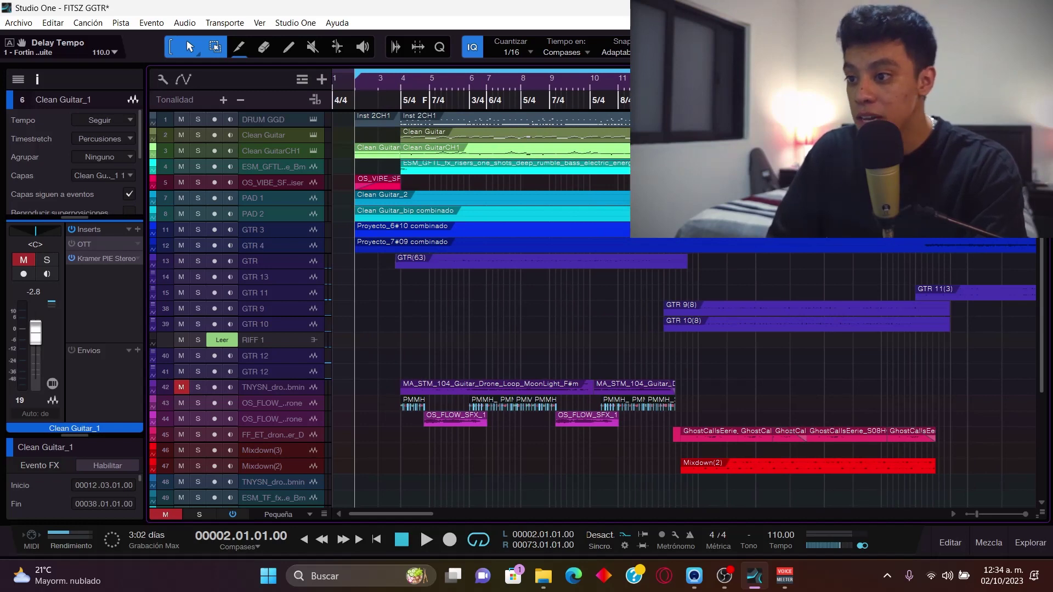
{"action": "scroll", "coordinate": [691, 307], "scroll_direction": "down", "scroll_amount": 2}
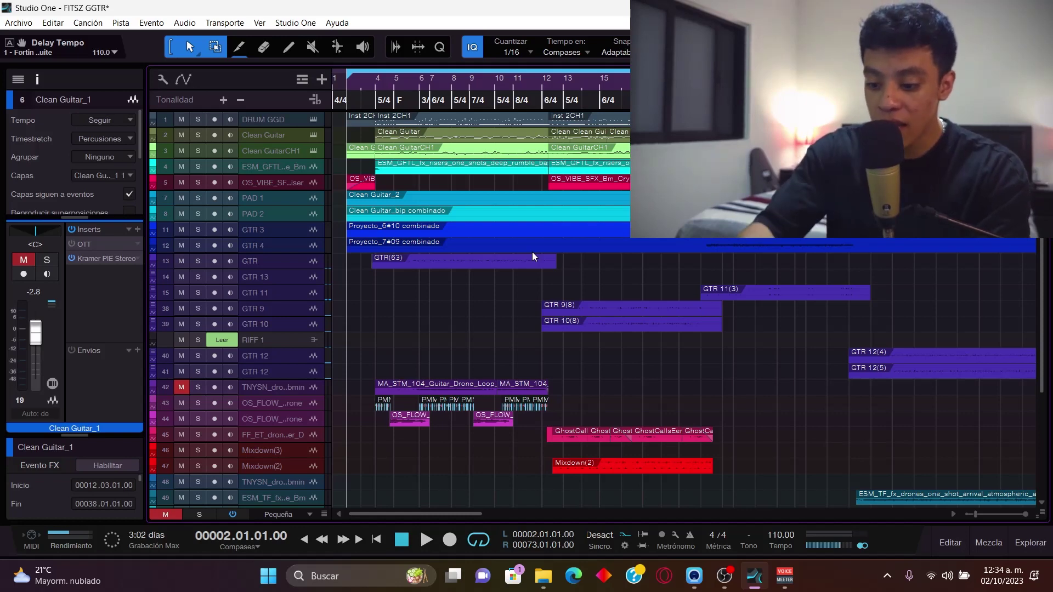
{"action": "key", "text": "space"}
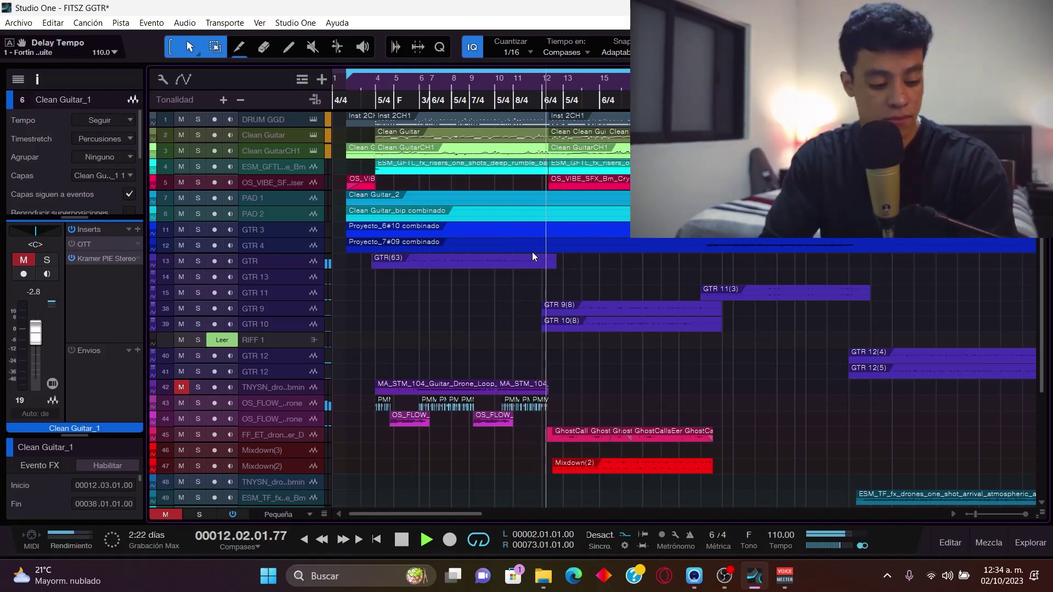
{"action": "key", "text": "space"}
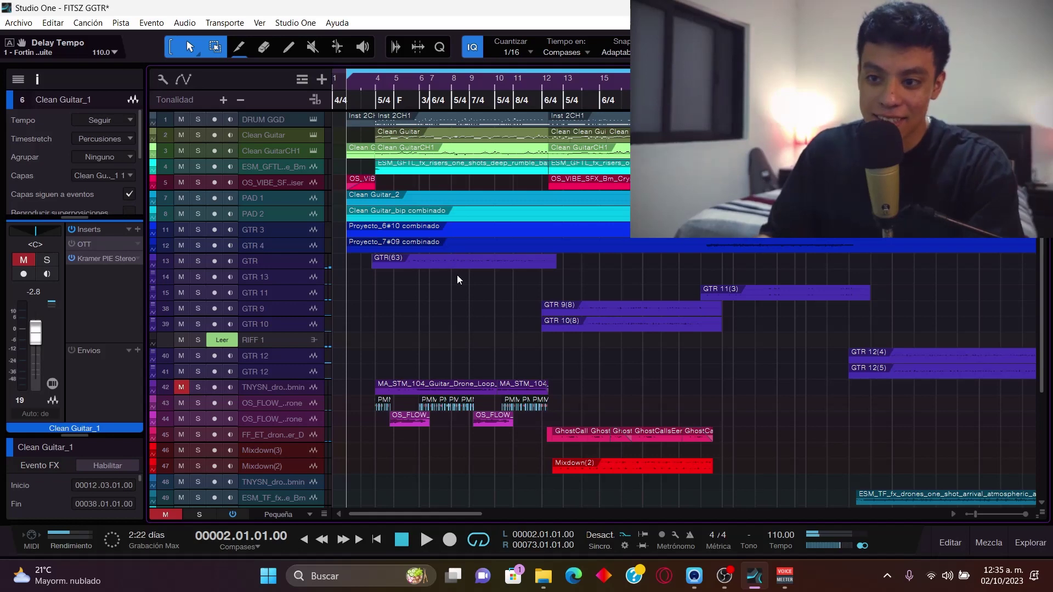
Examine the layers of the opening section, from the drums and clean guitars down to the drone and Mixdown(2) tracks.
{"action": "scroll", "coordinate": [455, 364], "scroll_direction": "up", "scroll_amount": 3}
{"action": "scroll", "coordinate": [364, 80], "scroll_direction": "up", "scroll_amount": 4}
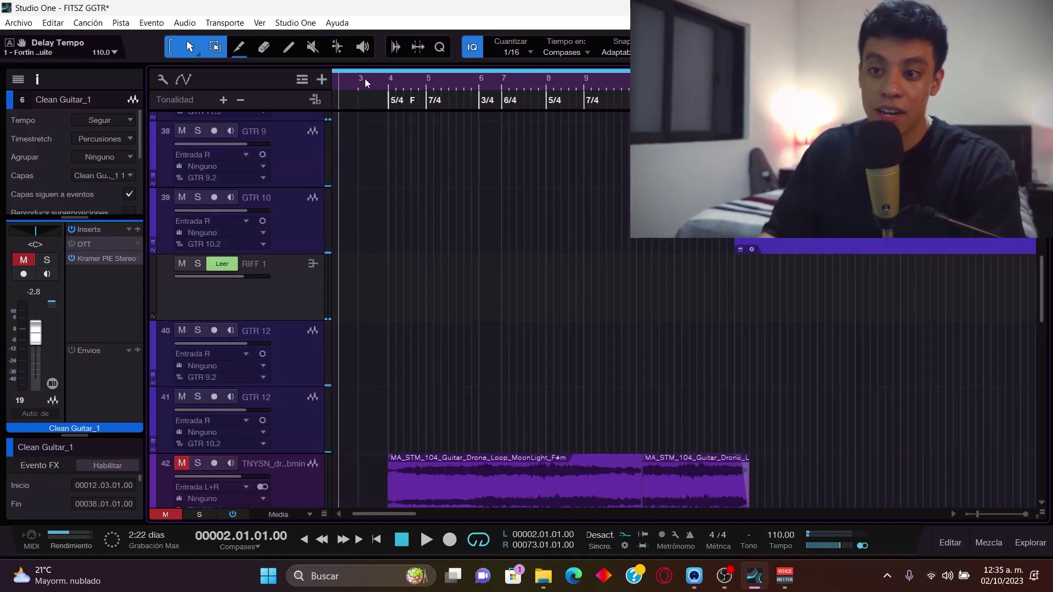
{"action": "scroll", "coordinate": [442, 182], "scroll_direction": "up", "scroll_amount": 2}
{"action": "scroll", "coordinate": [438, 203], "scroll_direction": "up", "scroll_amount": 7}
{"action": "scroll", "coordinate": [393, 95], "scroll_direction": "left", "scroll_amount": 2}
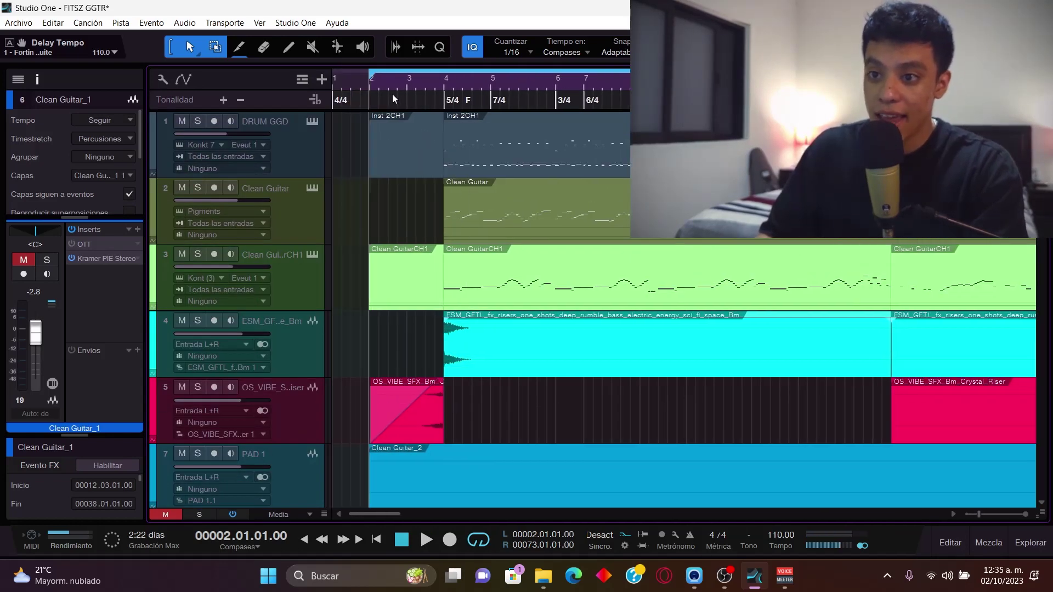
{"action": "scroll", "coordinate": [397, 88], "scroll_direction": "up", "scroll_amount": 3}
{"action": "scroll", "coordinate": [419, 150], "scroll_direction": "down", "scroll_amount": 3}
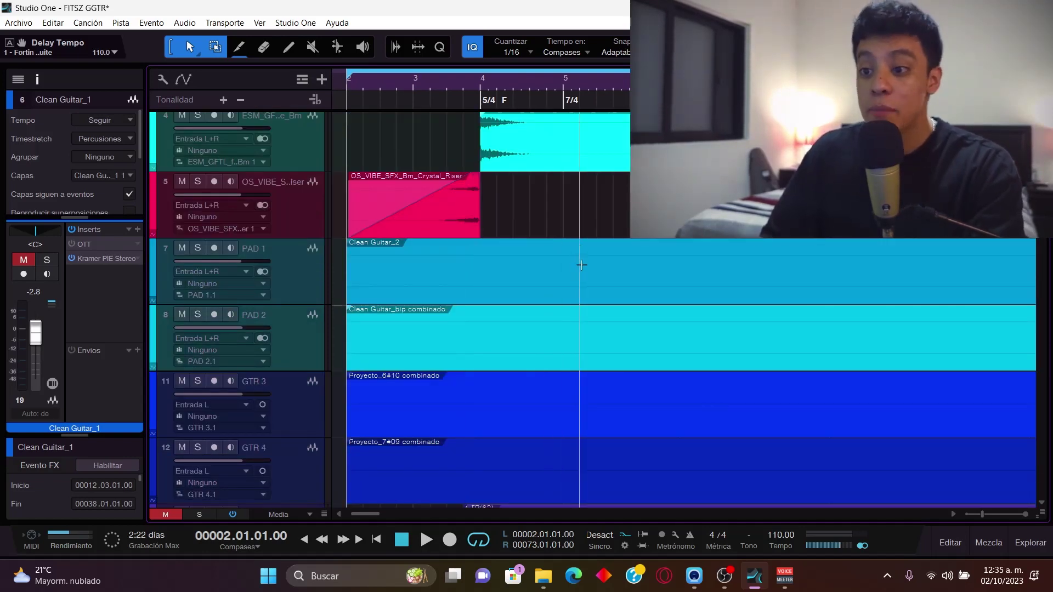
{"action": "scroll", "coordinate": [581, 265], "scroll_direction": "down", "scroll_amount": 1}
{"action": "scroll", "coordinate": [480, 83], "scroll_direction": "down", "scroll_amount": 3}
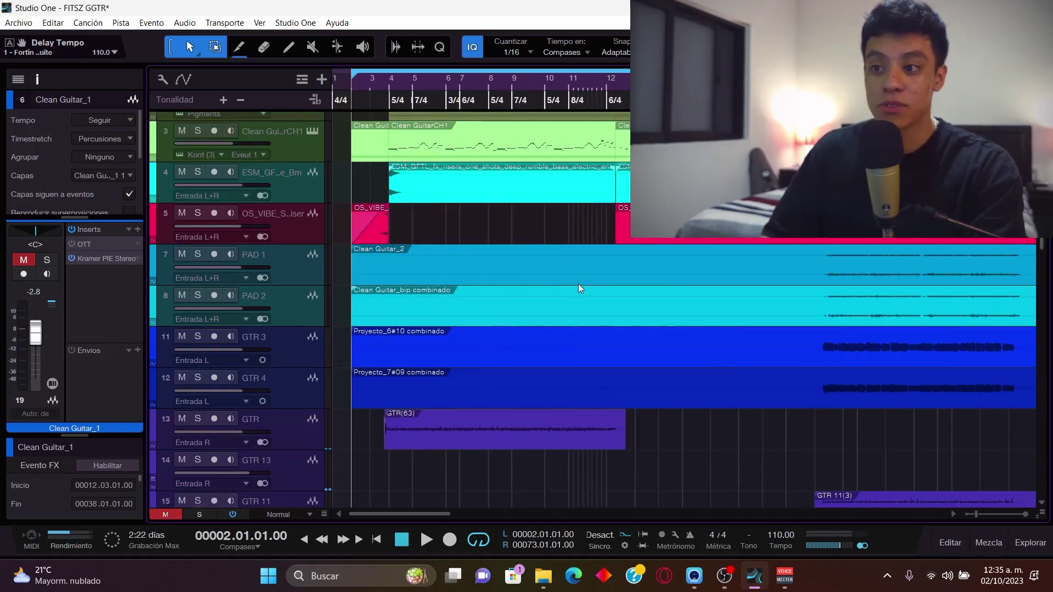
{"action": "scroll", "coordinate": [515, 440], "scroll_direction": "down", "scroll_amount": 8}
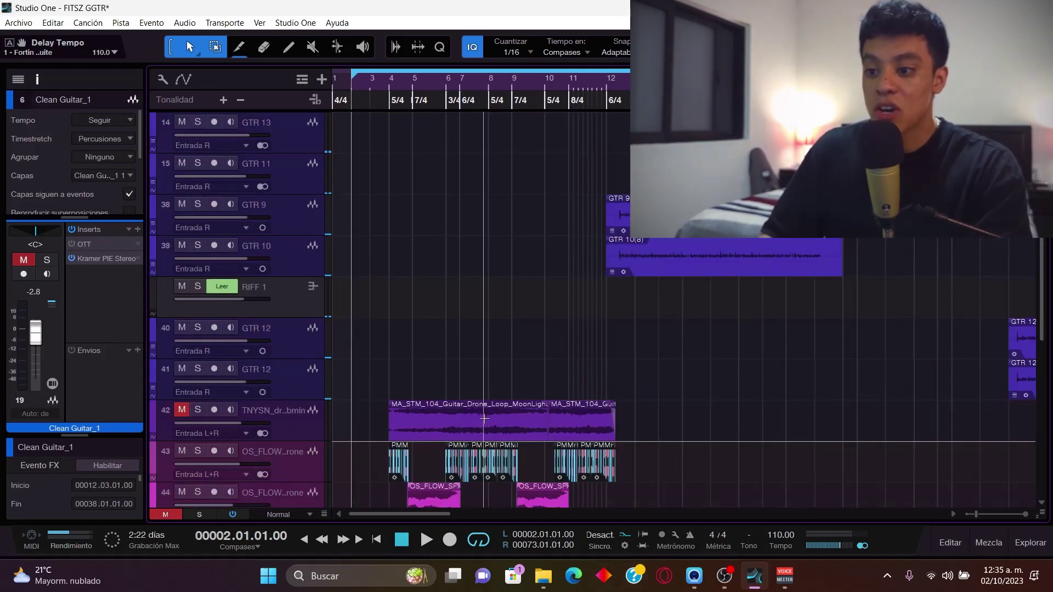
{"action": "scroll", "coordinate": [484, 418], "scroll_direction": "down", "scroll_amount": 5}
{"action": "scroll", "coordinate": [416, 436], "scroll_direction": "up", "scroll_amount": 7}
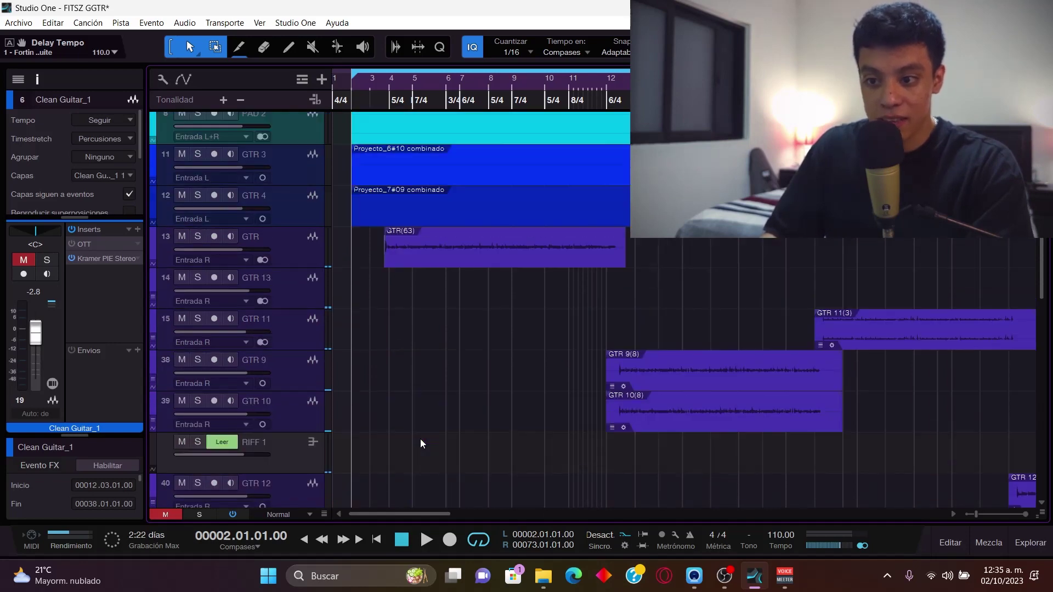
{"action": "scroll", "coordinate": [420, 439], "scroll_direction": "up", "scroll_amount": 2}
{"action": "scroll", "coordinate": [393, 436], "scroll_direction": "down", "scroll_amount": 8}
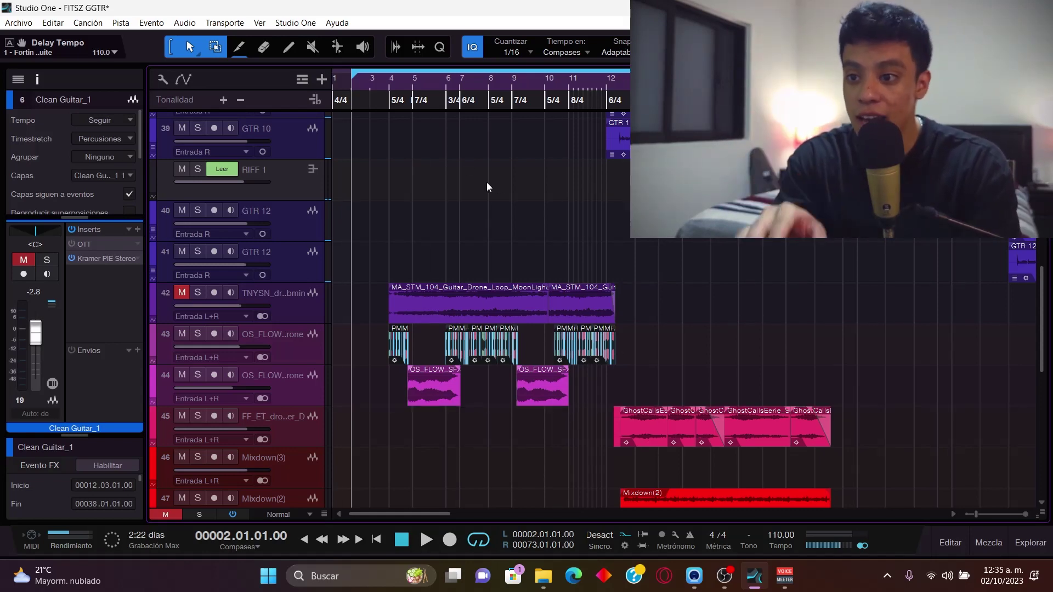
{"action": "scroll", "coordinate": [487, 183], "scroll_direction": "up", "scroll_amount": 10}
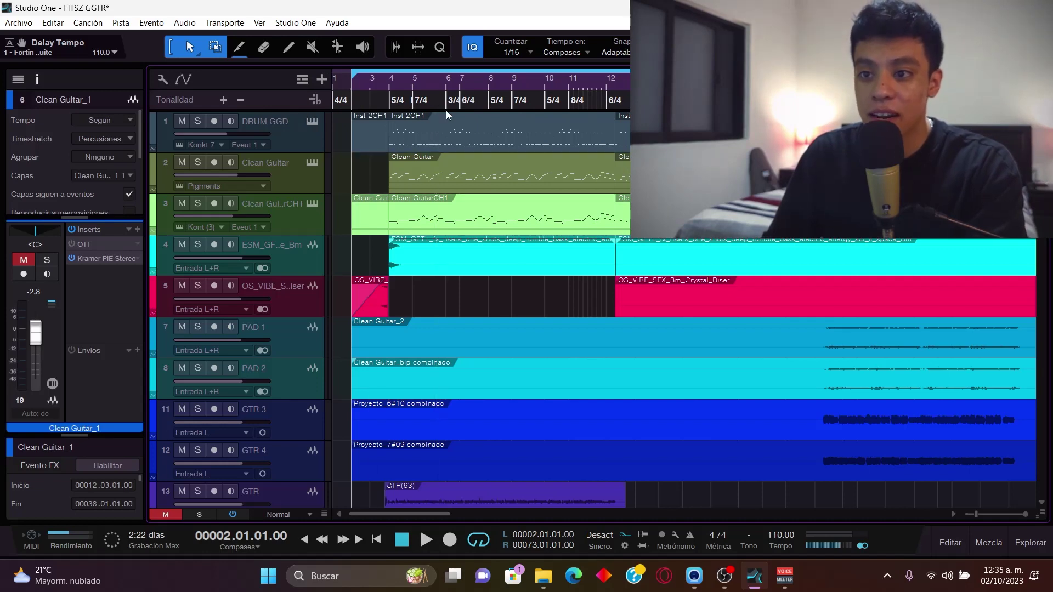
Examine the time signature changes along the timeline, focusing on the opening section that starts at bar 4.
{"action": "scroll", "coordinate": [737, 78], "scroll_direction": "down", "scroll_amount": 5}
{"action": "scroll", "coordinate": [749, 78], "scroll_direction": "up", "scroll_amount": 2}
{"action": "scroll", "coordinate": [381, 78], "scroll_direction": "left", "scroll_amount": 5}
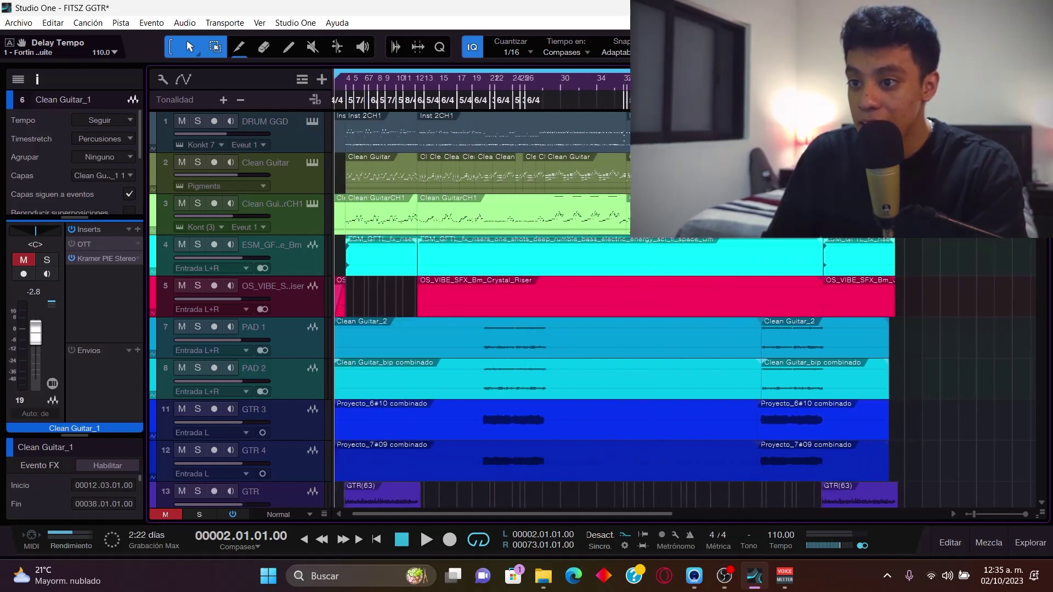
{"action": "scroll", "coordinate": [416, 105], "scroll_direction": "up", "scroll_amount": 3}
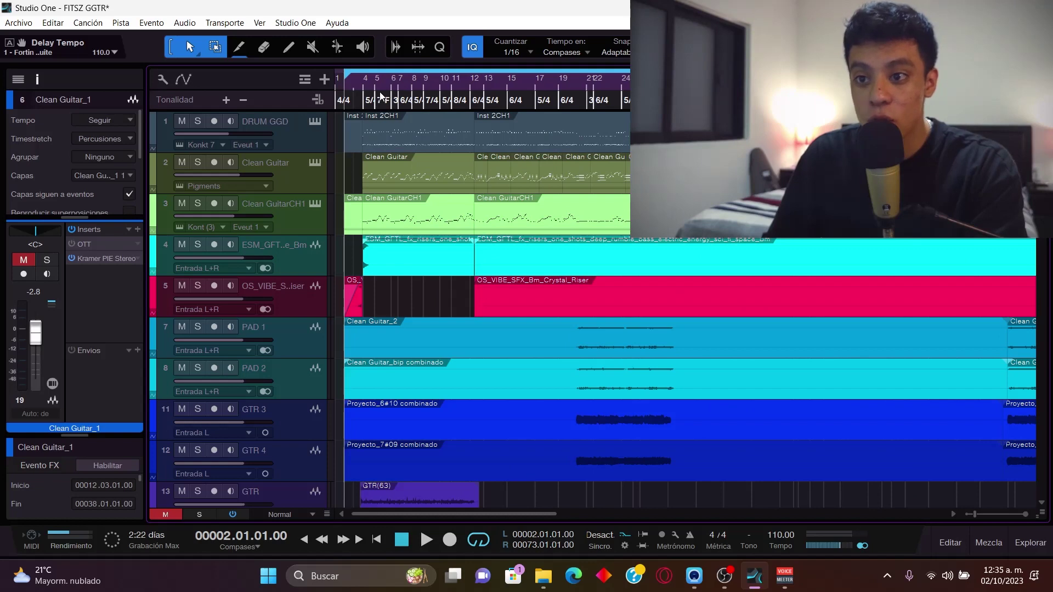
{"action": "scroll", "coordinate": [383, 96], "scroll_direction": "up", "scroll_amount": 3}
{"action": "scroll", "coordinate": [401, 79], "scroll_direction": "up", "scroll_amount": 2}
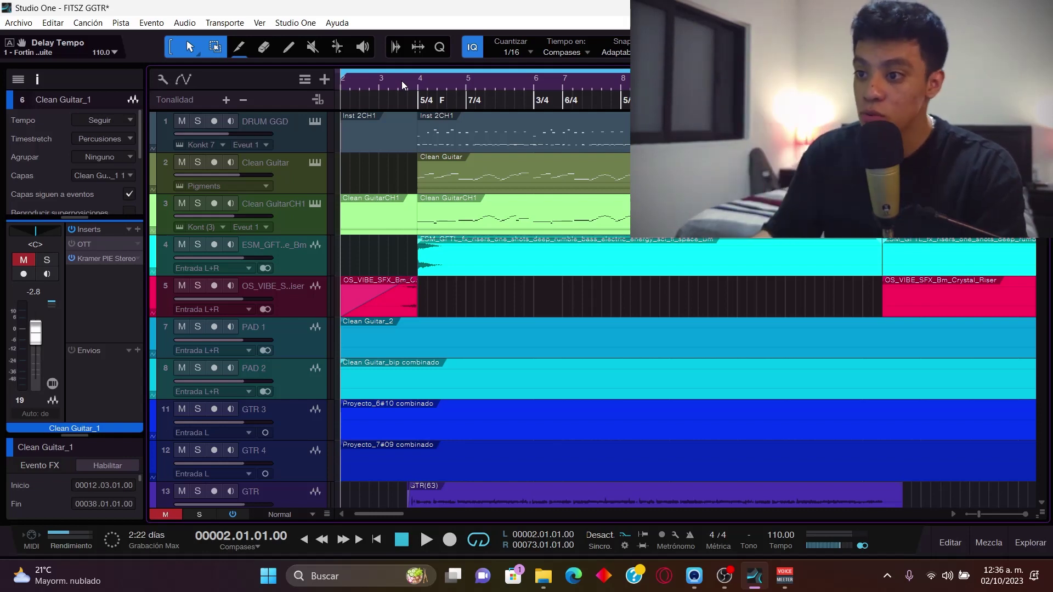
{"action": "scroll", "coordinate": [413, 78], "scroll_direction": "down", "scroll_amount": 3}
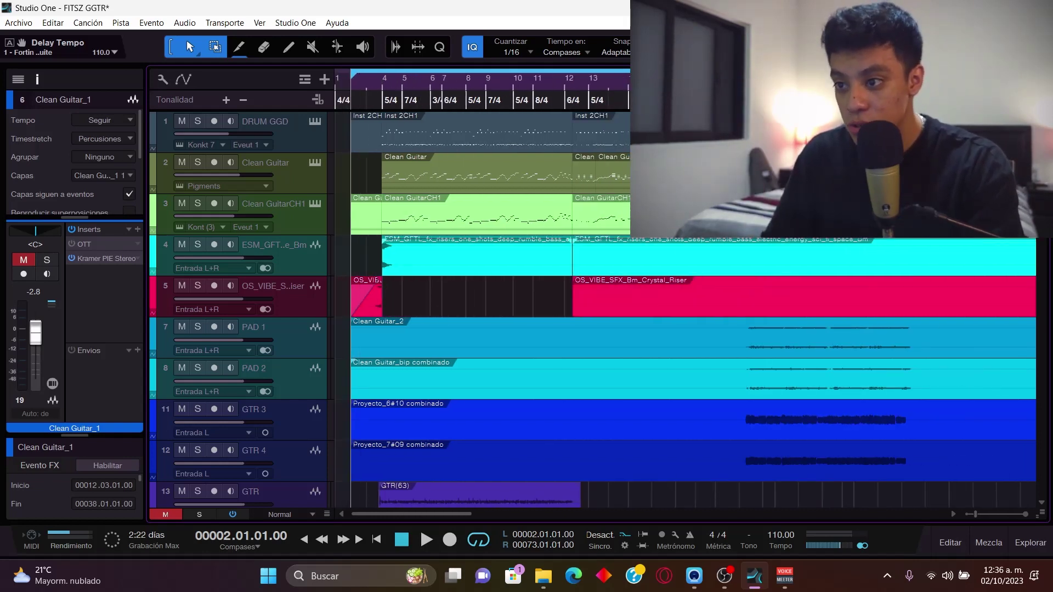
{"action": "scroll", "coordinate": [377, 87], "scroll_direction": "up", "scroll_amount": 3}
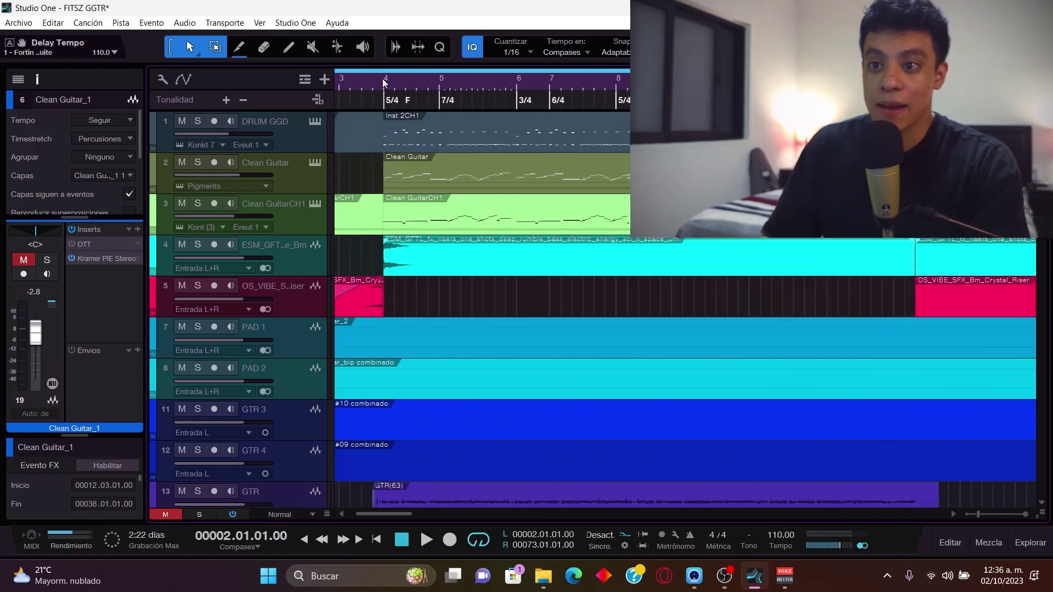
{"action": "scroll", "coordinate": [376, 84], "scroll_direction": "down", "scroll_amount": 1}
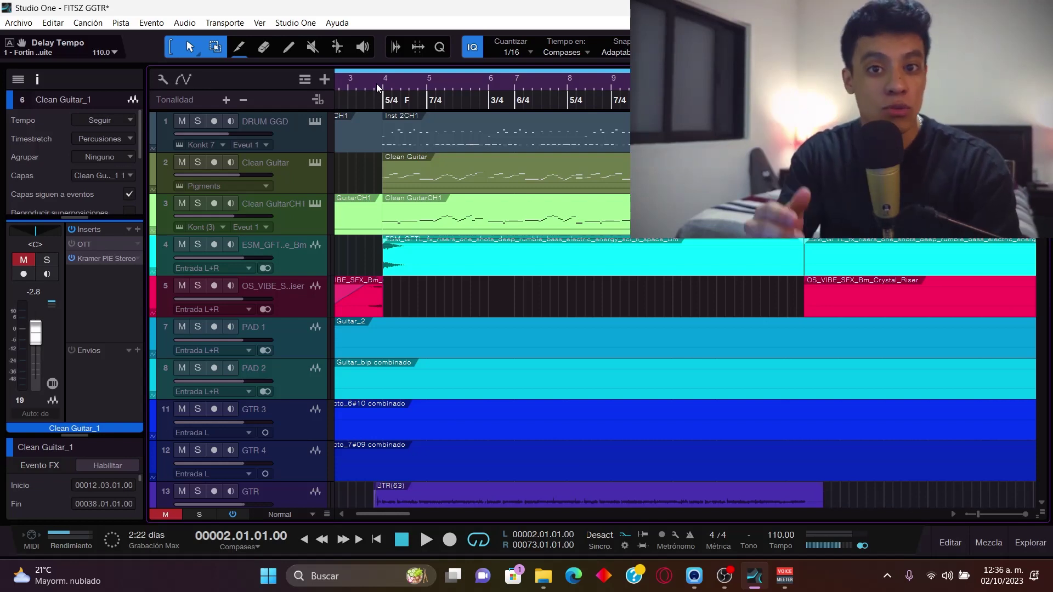
{"action": "scroll", "coordinate": [376, 83], "scroll_direction": "up", "scroll_amount": 3}
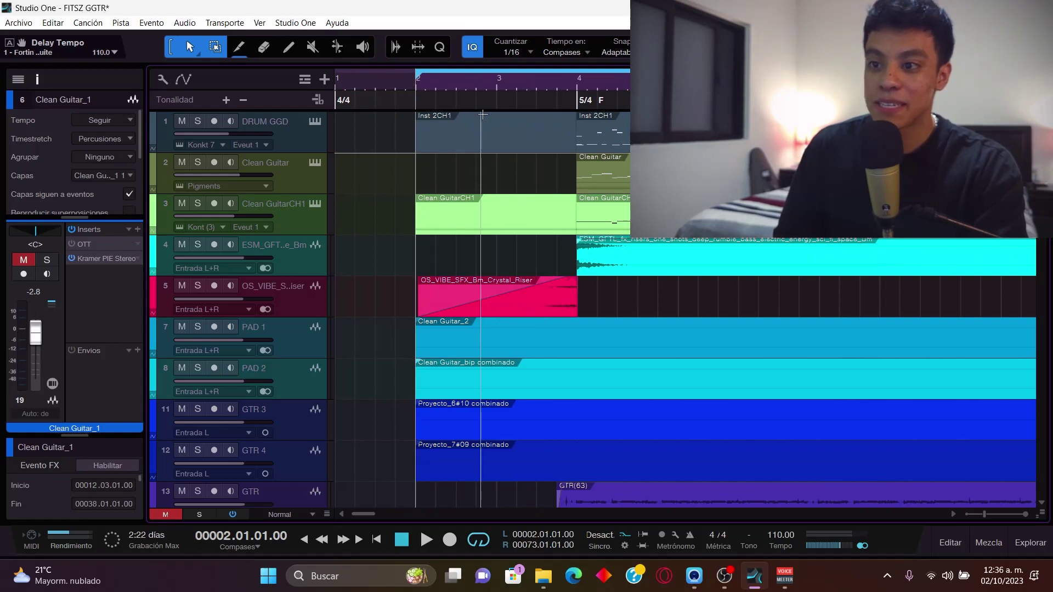
{"action": "scroll", "coordinate": [483, 114], "scroll_direction": "right", "scroll_amount": 2}
{"action": "scroll", "coordinate": [482, 114], "scroll_direction": "right", "scroll_amount": 4}
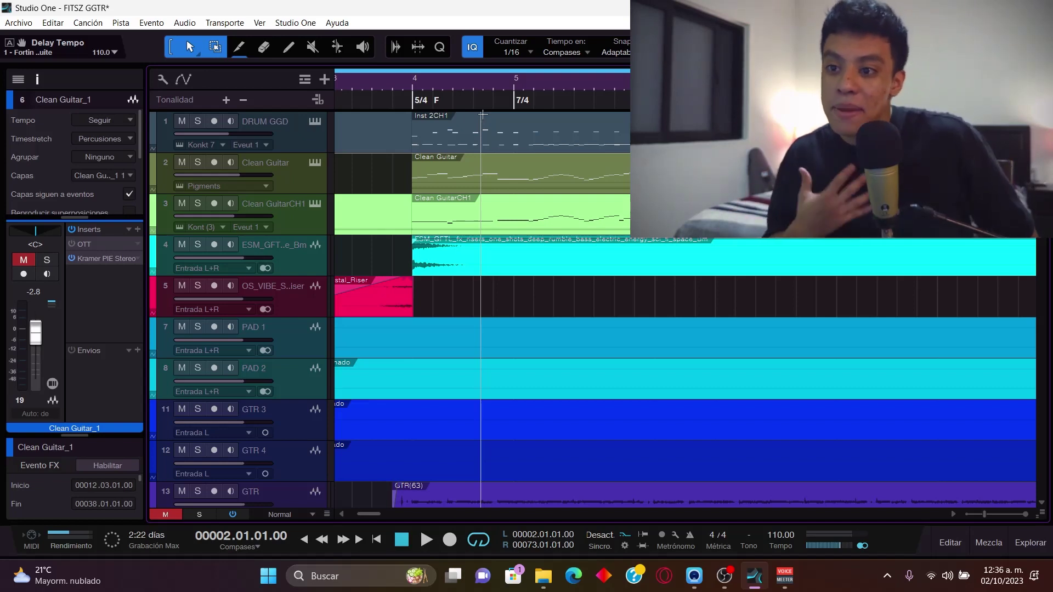
{"action": "scroll", "coordinate": [416, 88], "scroll_direction": "down", "scroll_amount": 3}
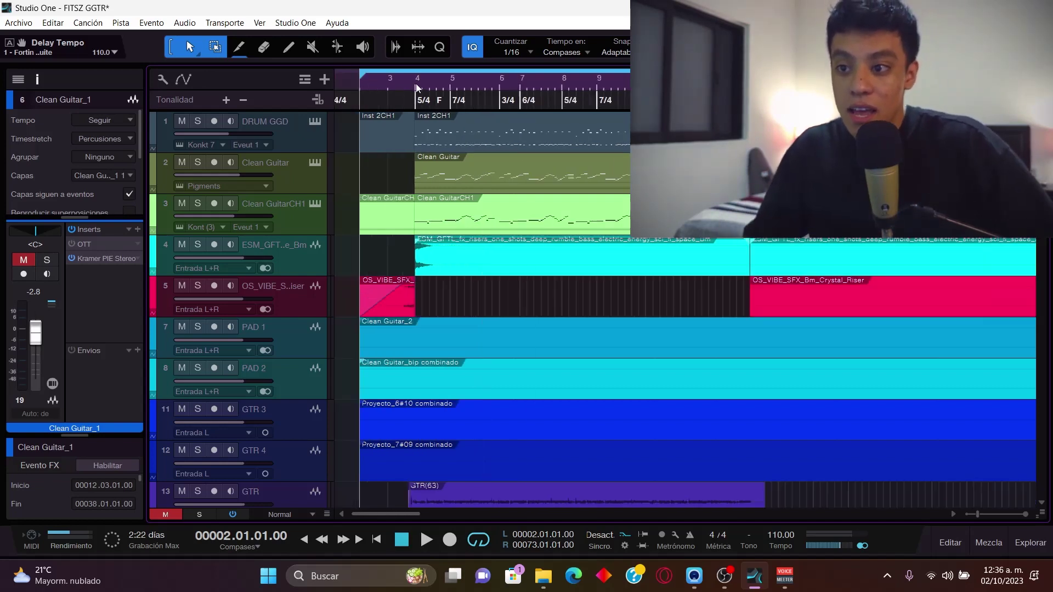
{"action": "scroll", "coordinate": [449, 84], "scroll_direction": "down", "scroll_amount": 2}
{"action": "scroll", "coordinate": [495, 82], "scroll_direction": "up", "scroll_amount": 2}
{"action": "scroll", "coordinate": [447, 131], "scroll_direction": "down", "scroll_amount": 1}
{"action": "scroll", "coordinate": [416, 129], "scroll_direction": "up", "scroll_amount": 1}
{"action": "scroll", "coordinate": [423, 192], "scroll_direction": "left", "scroll_amount": 3}
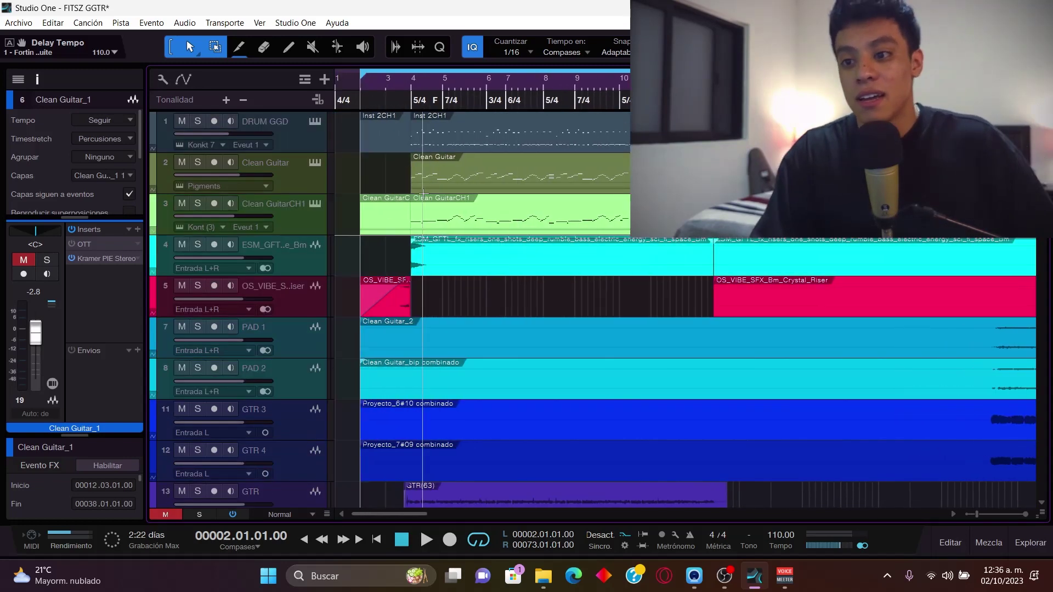
{"action": "scroll", "coordinate": [411, 87], "scroll_direction": "up", "scroll_amount": 3}
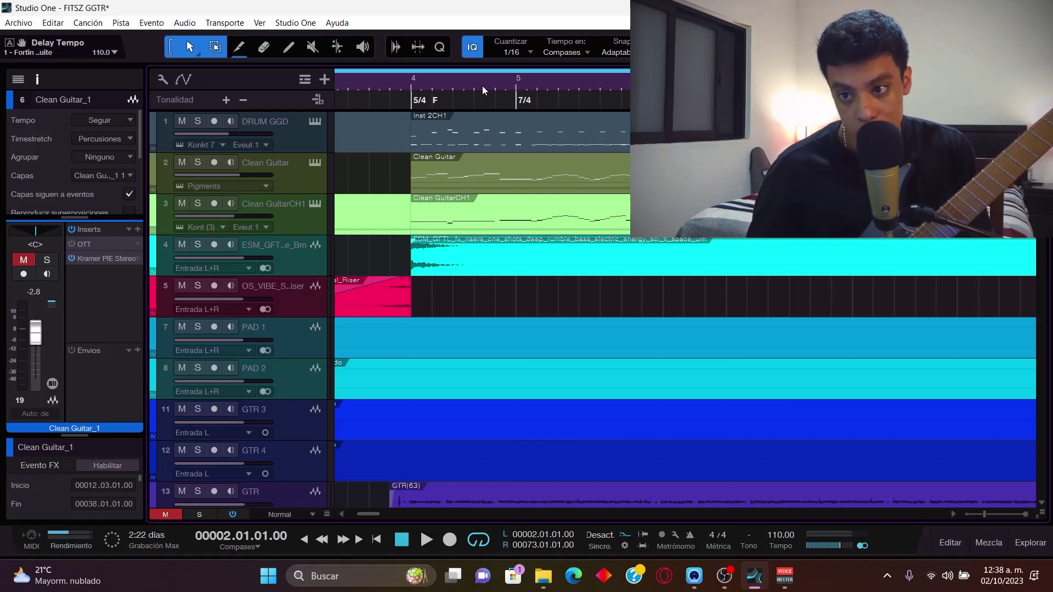
{"action": "key", "text": "w"}
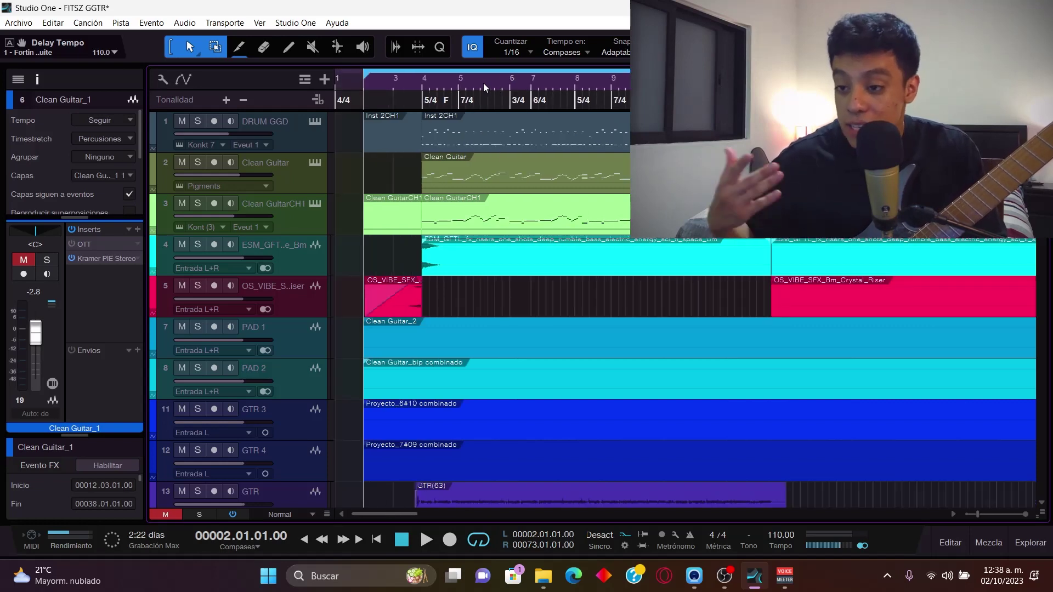
{"action": "key", "text": "w"}
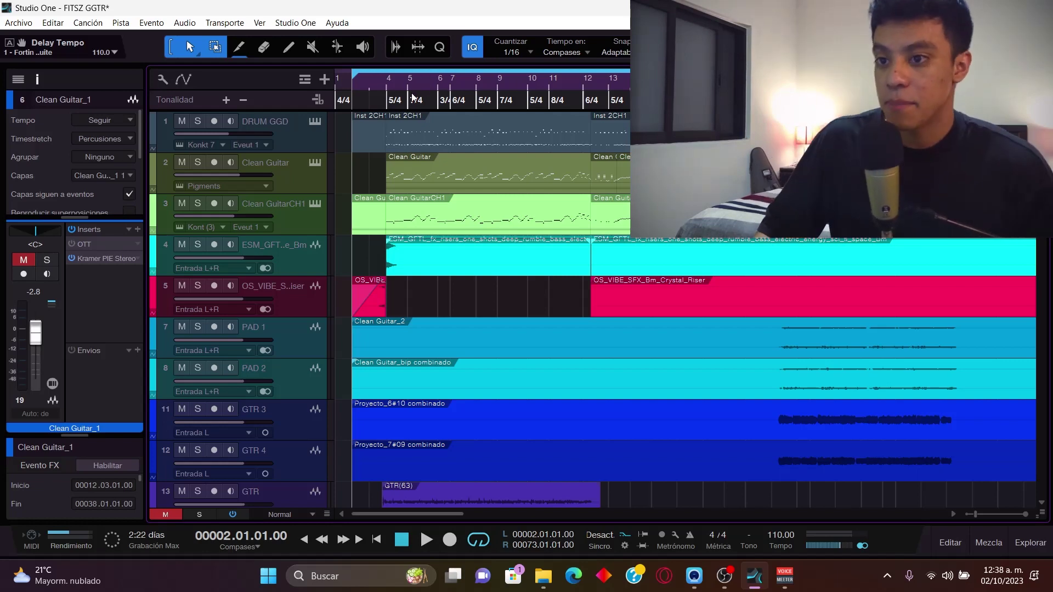
Select the two OS_FLOW drone tracks, 43 and 44, together.
{"action": "scroll", "coordinate": [429, 352], "scroll_direction": "down", "scroll_amount": 4}
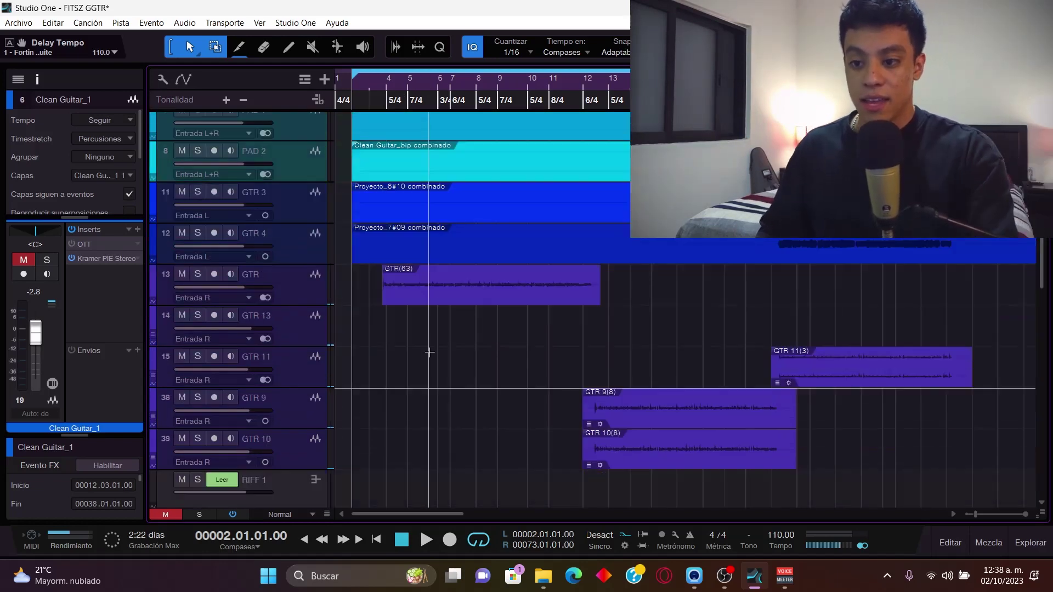
{"action": "scroll", "coordinate": [429, 352], "scroll_direction": "down", "scroll_amount": 4}
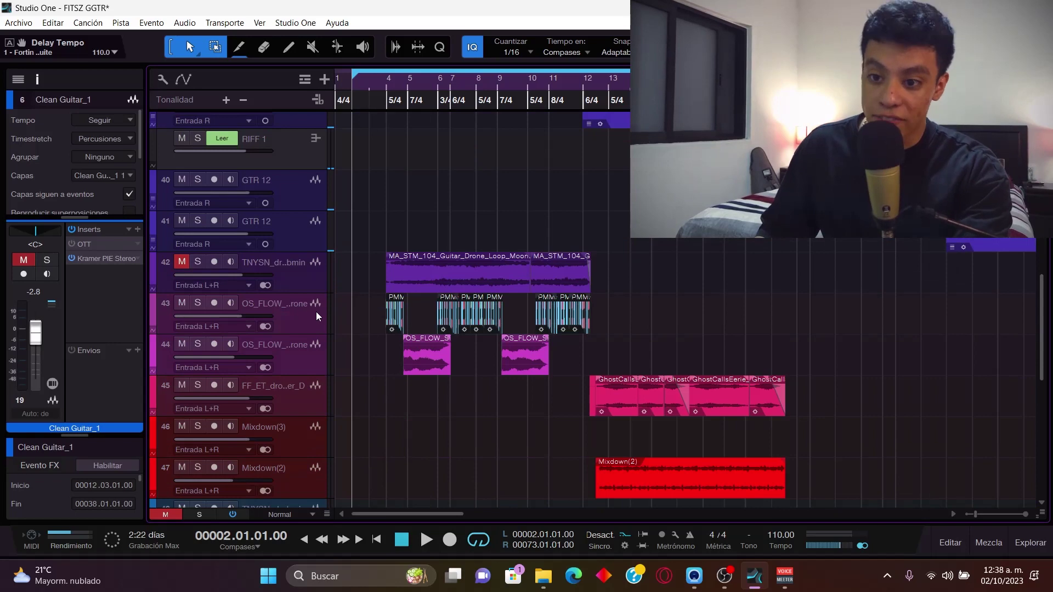
{"action": "left_click", "coordinate": [315, 315]}
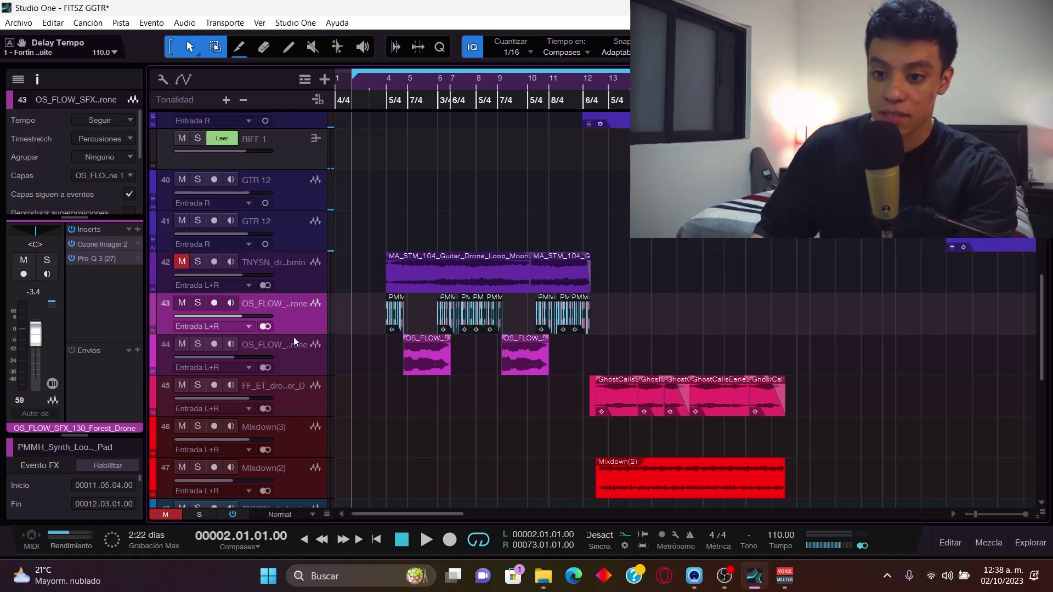
{"action": "left_click", "coordinate": [320, 367]}
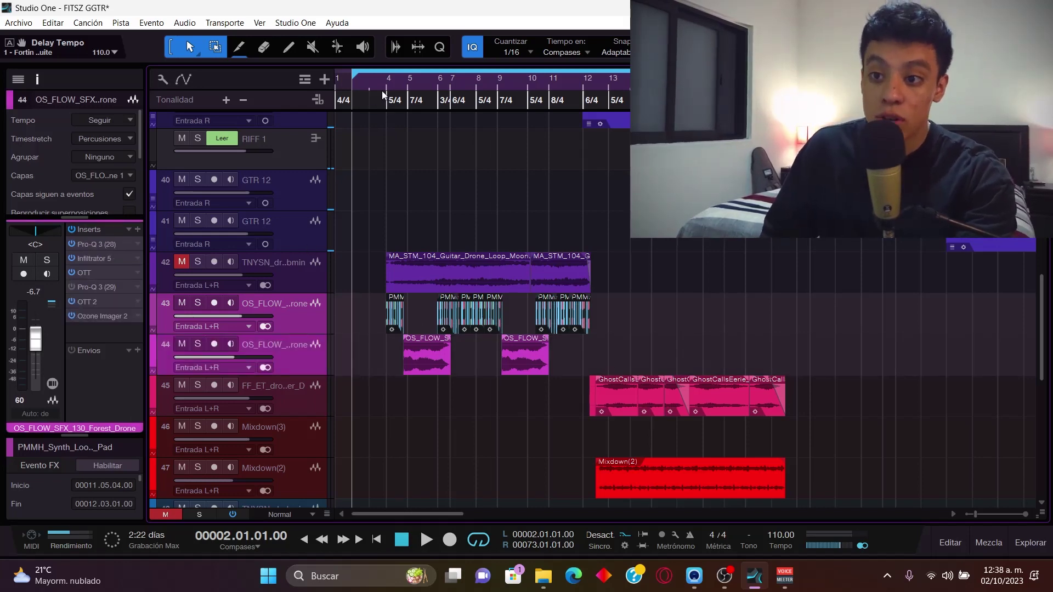
Place the playback cursor at the start of bar 4, where the synth loop on track 43 begins.
{"action": "scroll", "coordinate": [382, 91], "scroll_direction": "up", "scroll_amount": 3}
{"action": "scroll", "coordinate": [469, 268], "scroll_direction": "up", "scroll_amount": 2}
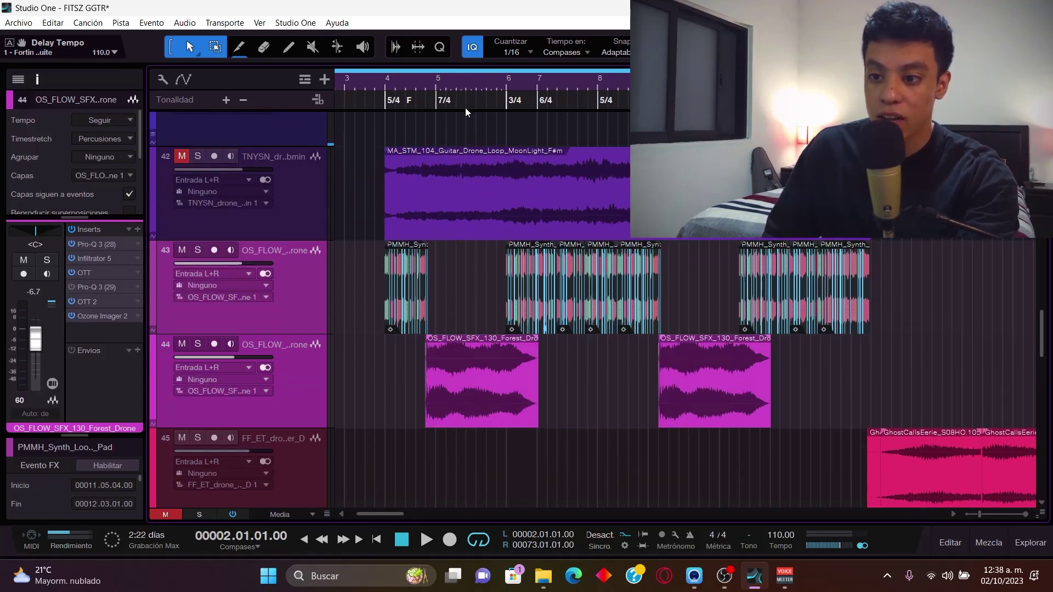
{"action": "scroll", "coordinate": [404, 94], "scroll_direction": "up", "scroll_amount": 4}
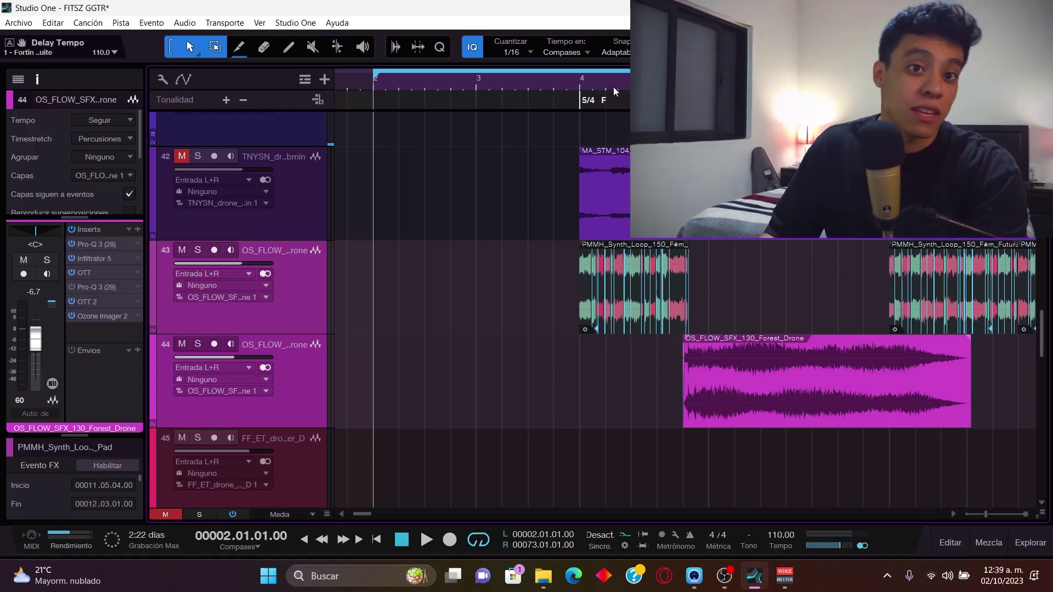
{"action": "left_click", "coordinate": [580, 84]}
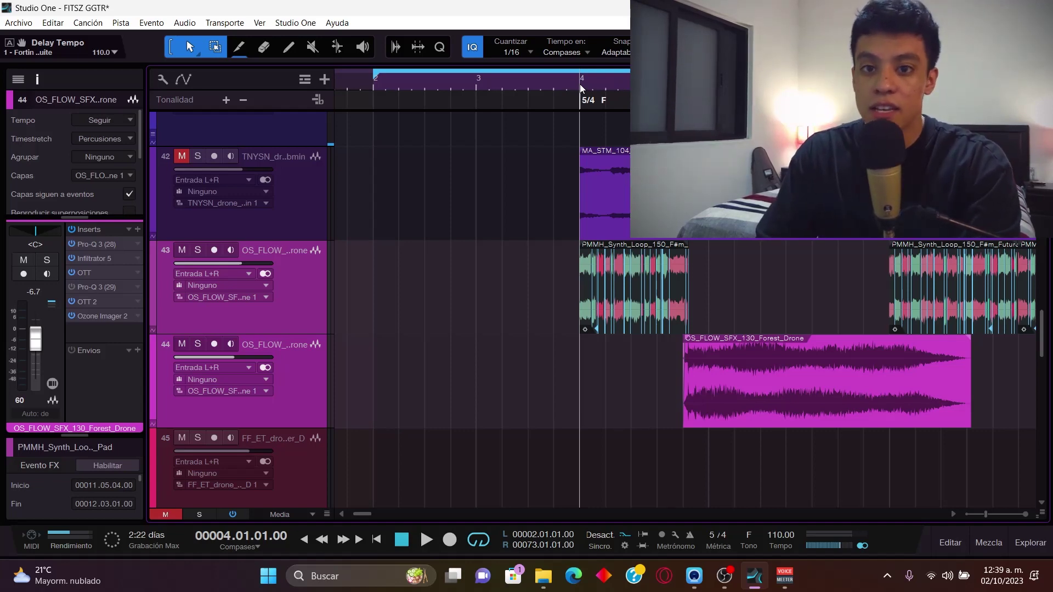
Solo the two OS_FLOW drone tracks, 43 and 44, and listen to them together from bar 4.
{"action": "key", "text": "space"}
{"action": "key", "text": "space"}
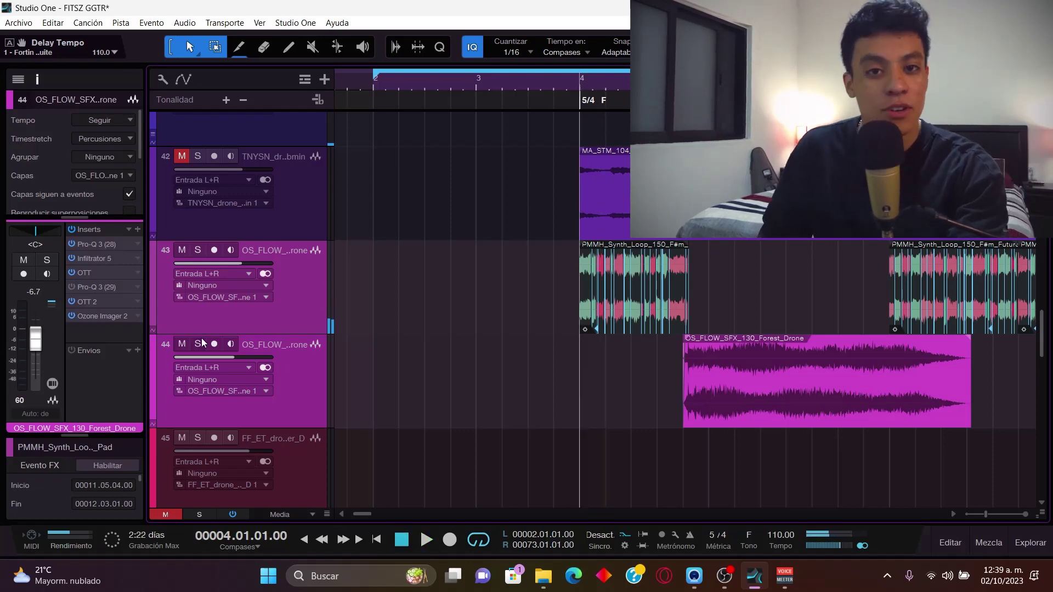
{"action": "key", "text": "s"}
{"action": "key", "text": "space"}
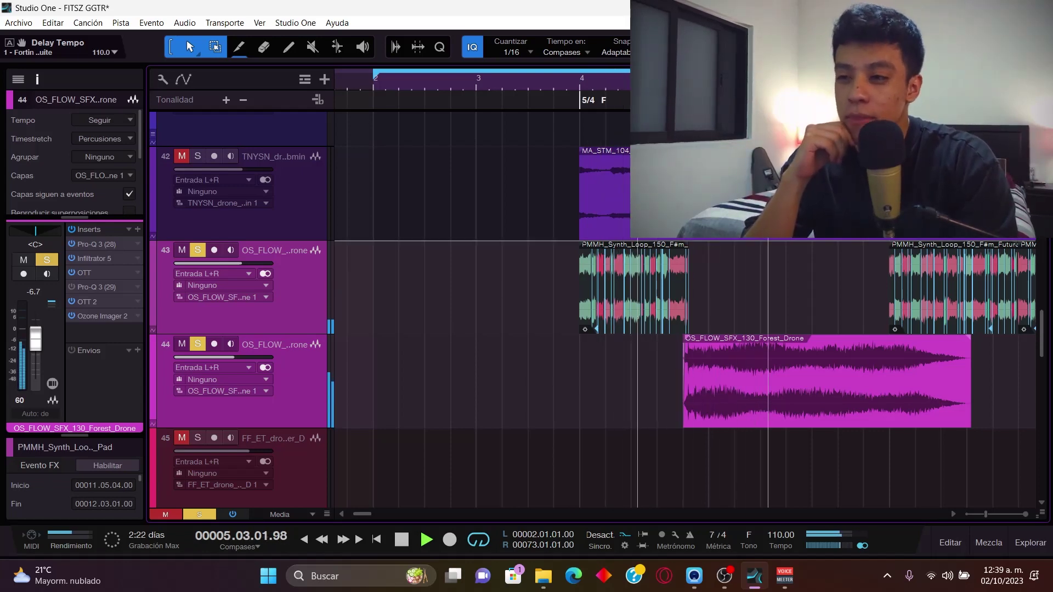
{"action": "key", "text": "w"}
{"action": "key", "text": "w"}
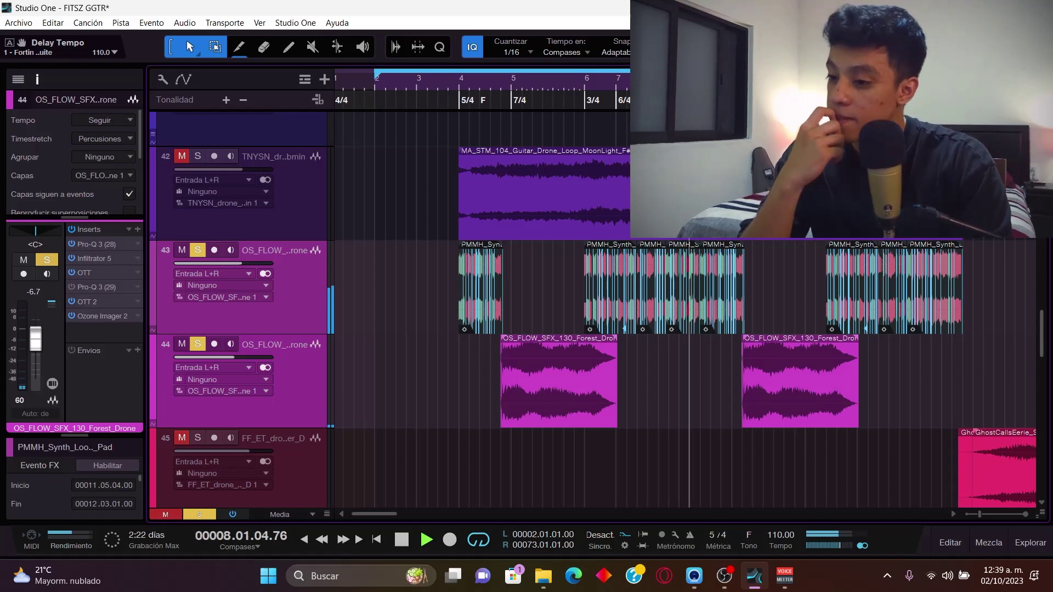
{"action": "key", "text": "space"}
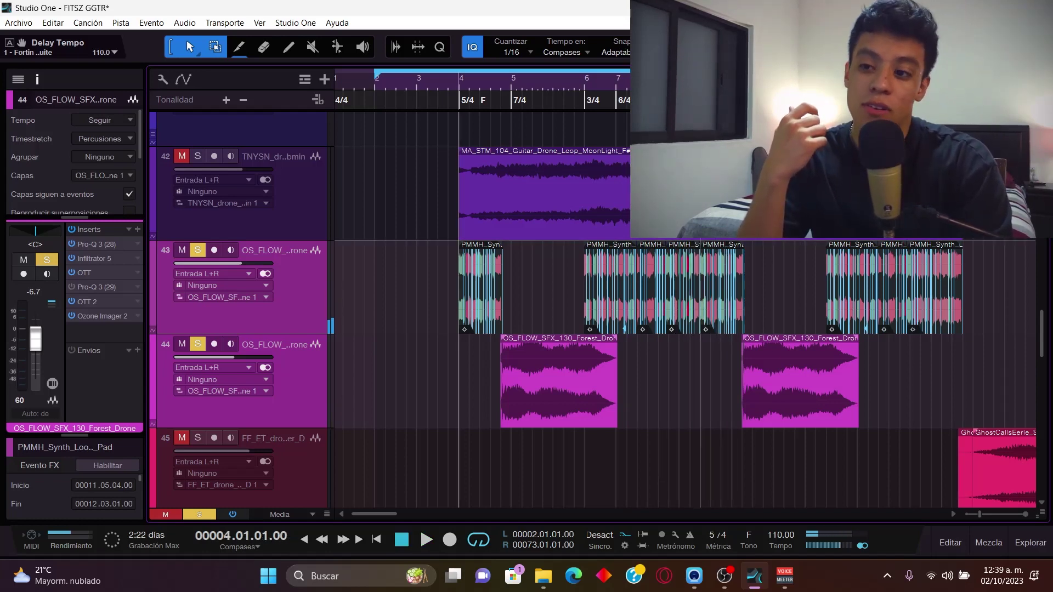
Solo the GTR track 13 and the Clean GuitarCH1 track 3, and take OS_FLOW tracks 43 and 44 out of solo.
{"action": "scroll", "coordinate": [700, 329], "scroll_direction": "up", "scroll_amount": 5}
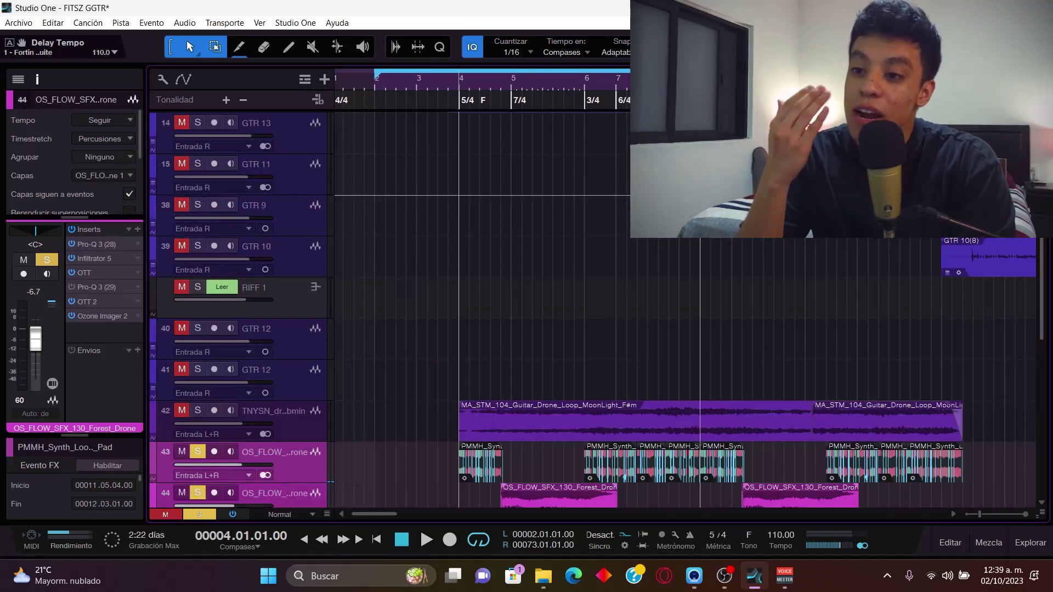
{"action": "scroll", "coordinate": [700, 329], "scroll_direction": "up", "scroll_amount": 5}
{"action": "scroll", "coordinate": [258, 406], "scroll_direction": "up", "scroll_amount": 1}
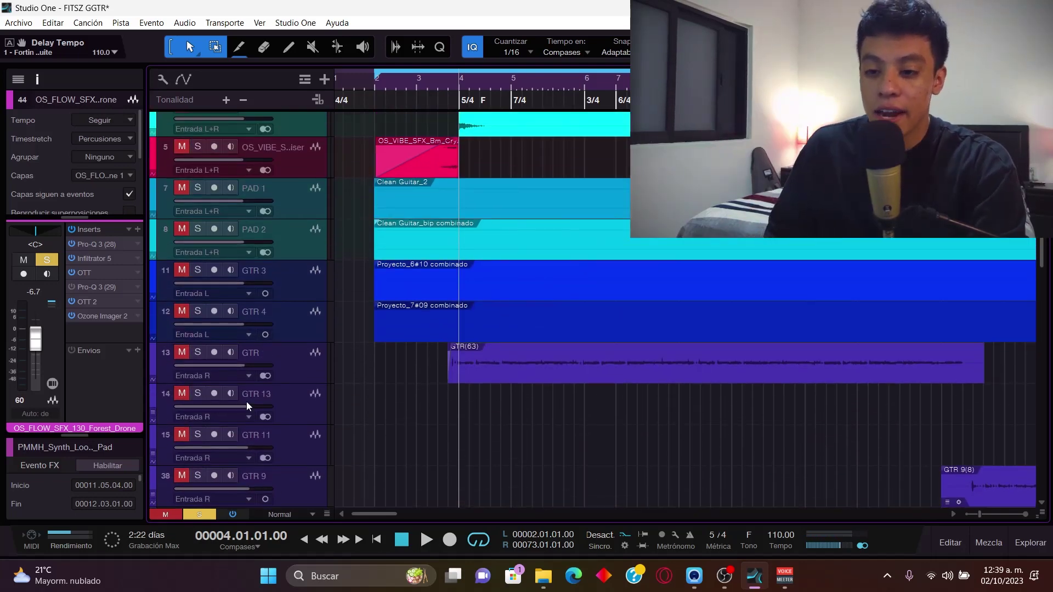
{"action": "left_click", "coordinate": [183, 352]}
{"action": "scroll", "coordinate": [232, 219], "scroll_direction": "up", "scroll_amount": 3}
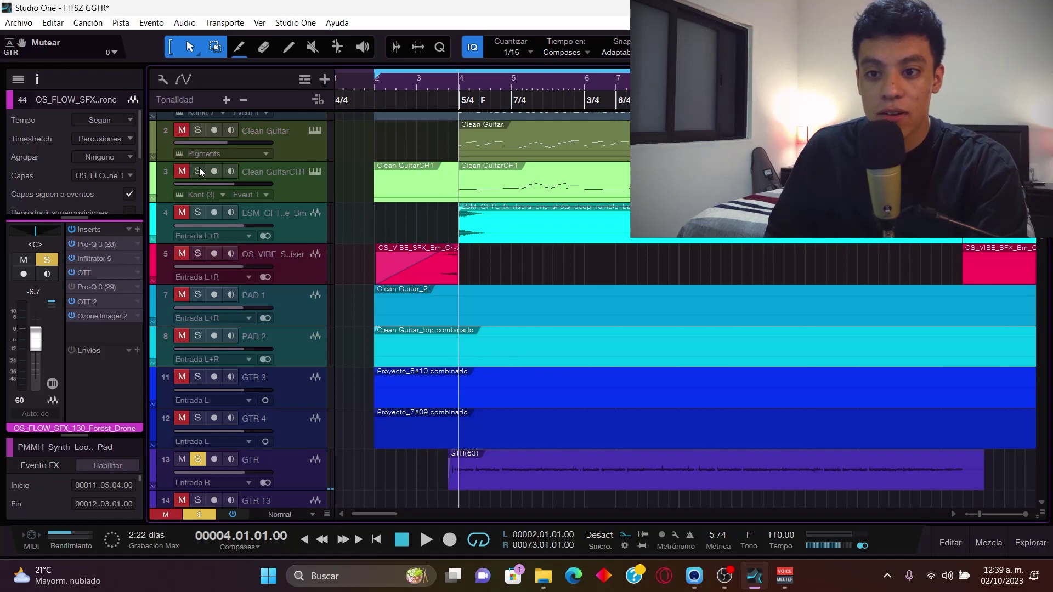
{"action": "key", "text": "space"}
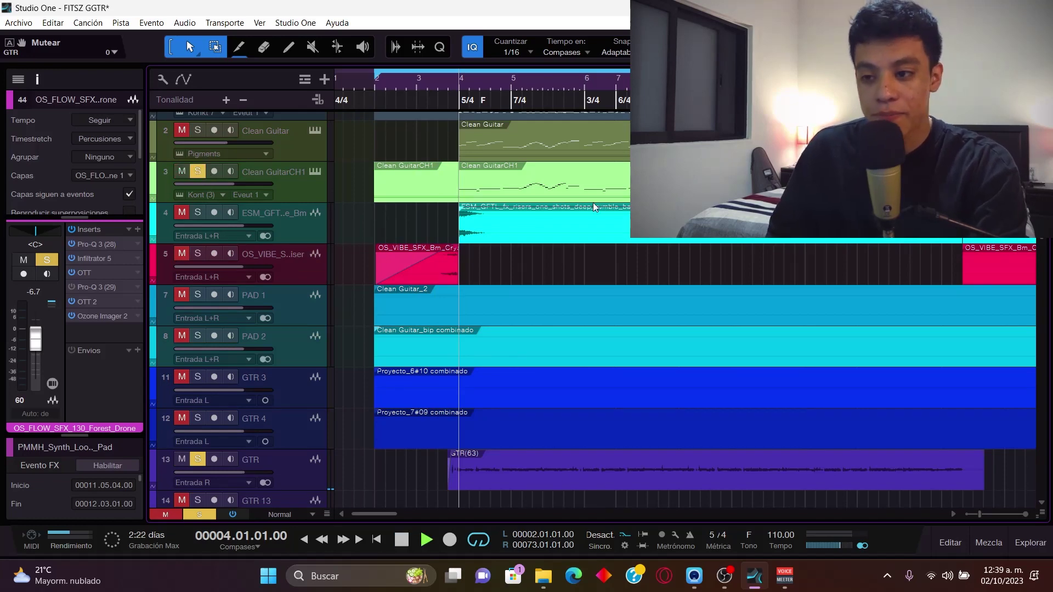
{"action": "scroll", "coordinate": [549, 243], "scroll_direction": "down", "scroll_amount": 1}
{"action": "scroll", "coordinate": [547, 245], "scroll_direction": "down", "scroll_amount": 5}
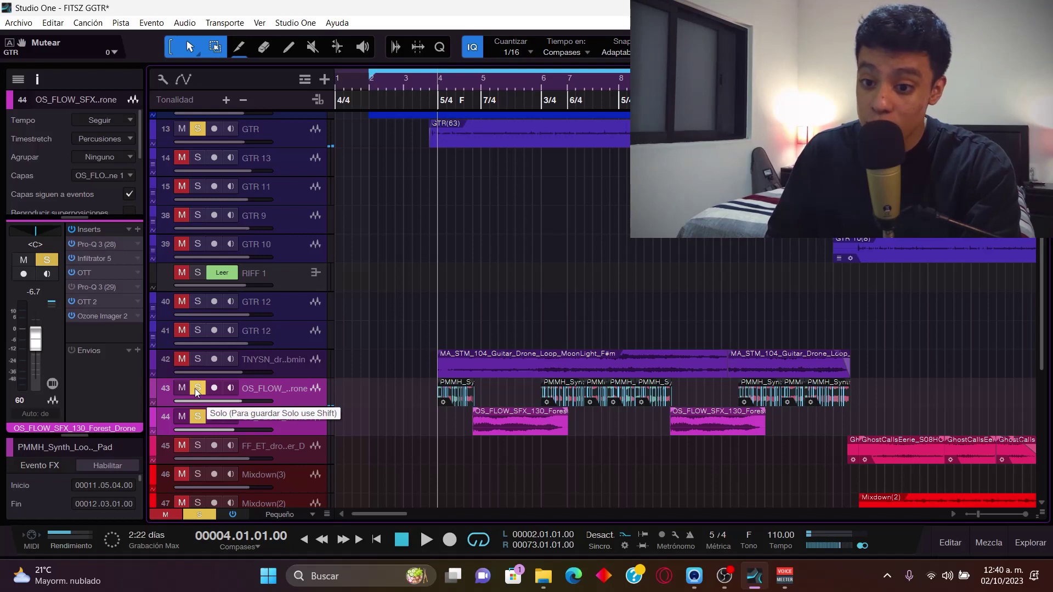
{"action": "left_click", "coordinate": [196, 388]}
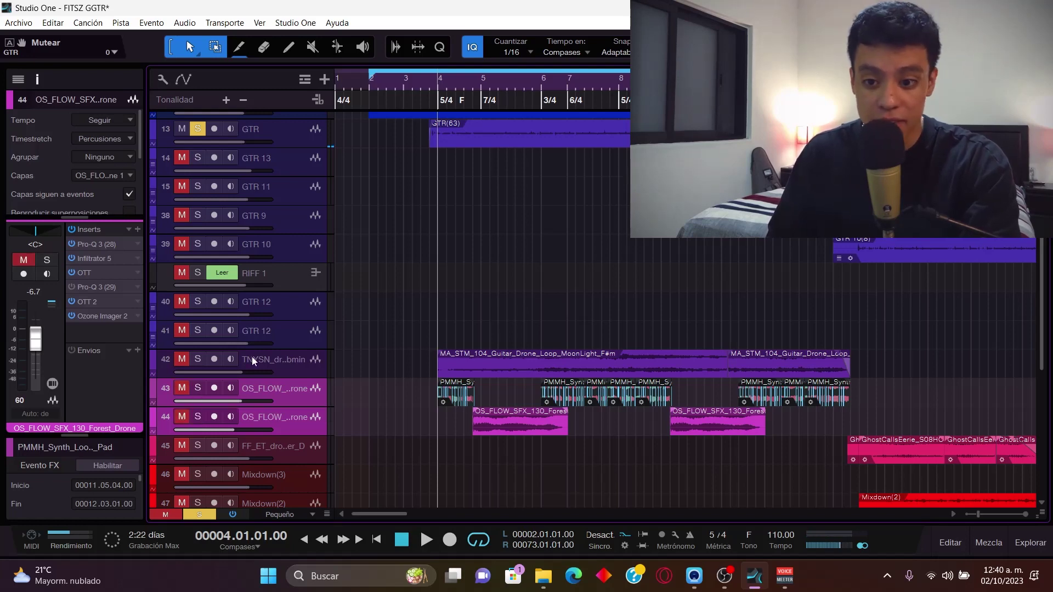
Listen to the soloed GTR and Clean GuitarCH1 tracks from bar 4 through the changing time signatures.
{"action": "key", "text": "space"}
{"action": "scroll", "coordinate": [567, 280], "scroll_direction": "up", "scroll_amount": 2}
{"action": "scroll", "coordinate": [570, 282], "scroll_direction": "up", "scroll_amount": 5}
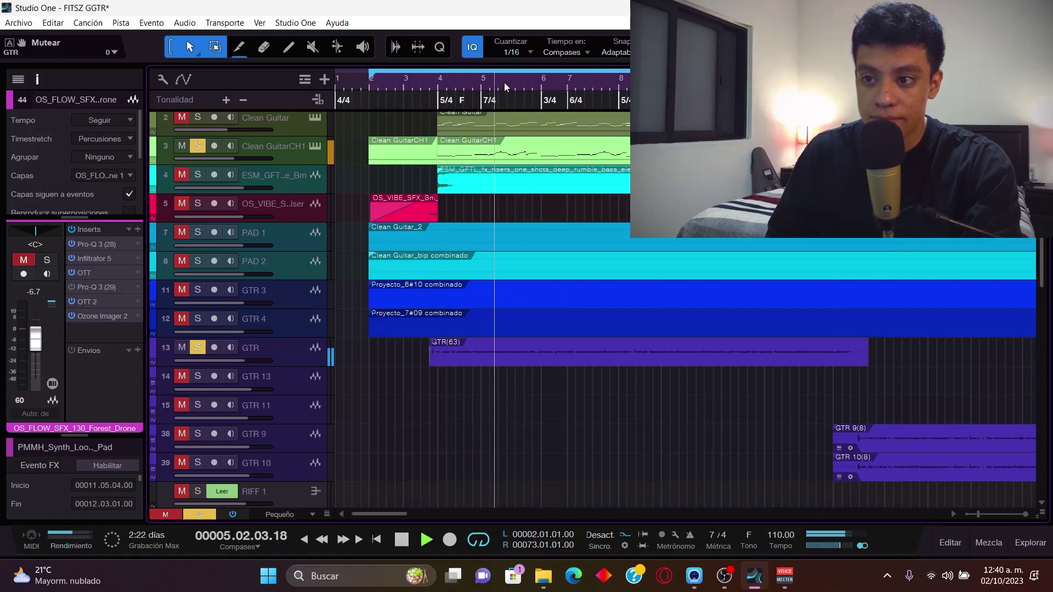
{"action": "scroll", "coordinate": [504, 81], "scroll_direction": "down", "scroll_amount": 3}
{"action": "scroll", "coordinate": [505, 143], "scroll_direction": "down", "scroll_amount": 1}
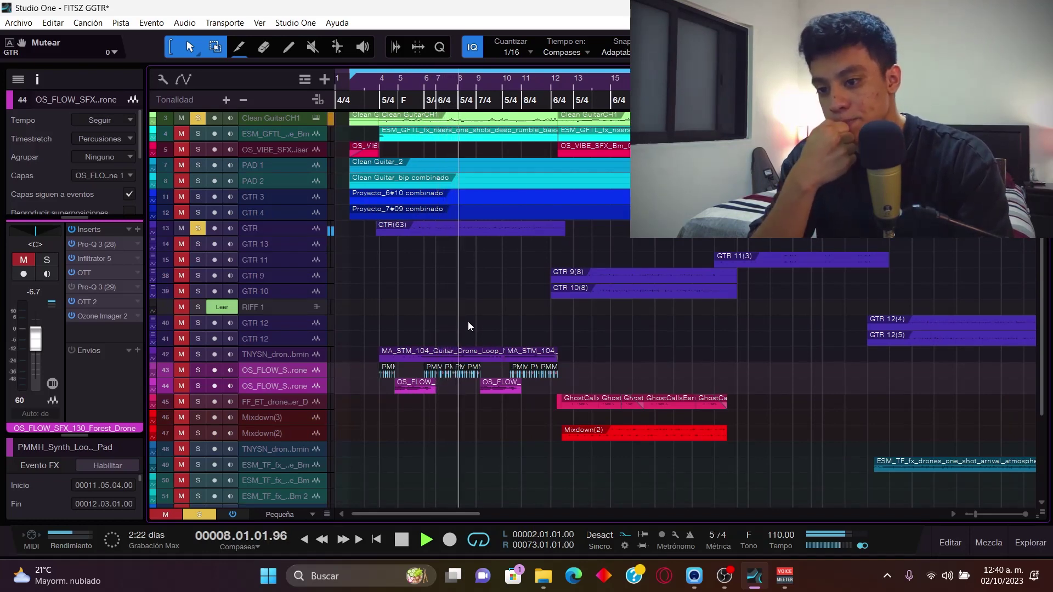
{"action": "key", "text": "space"}
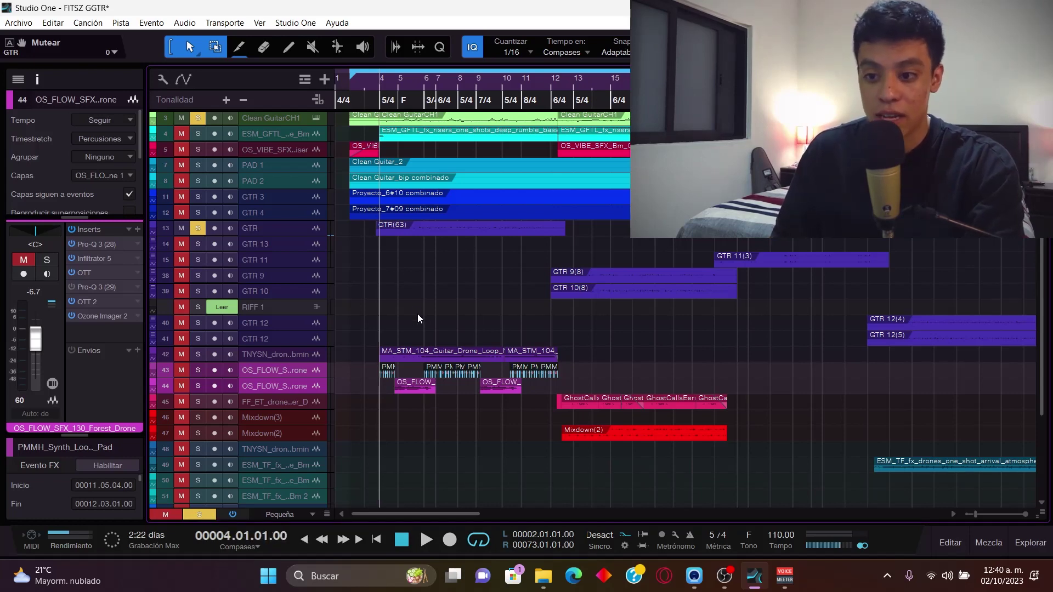
Clear the solo state on all tracks at once.
{"action": "scroll", "coordinate": [415, 311], "scroll_direction": "up", "scroll_amount": 1}
{"action": "scroll", "coordinate": [417, 324], "scroll_direction": "down", "scroll_amount": 6}
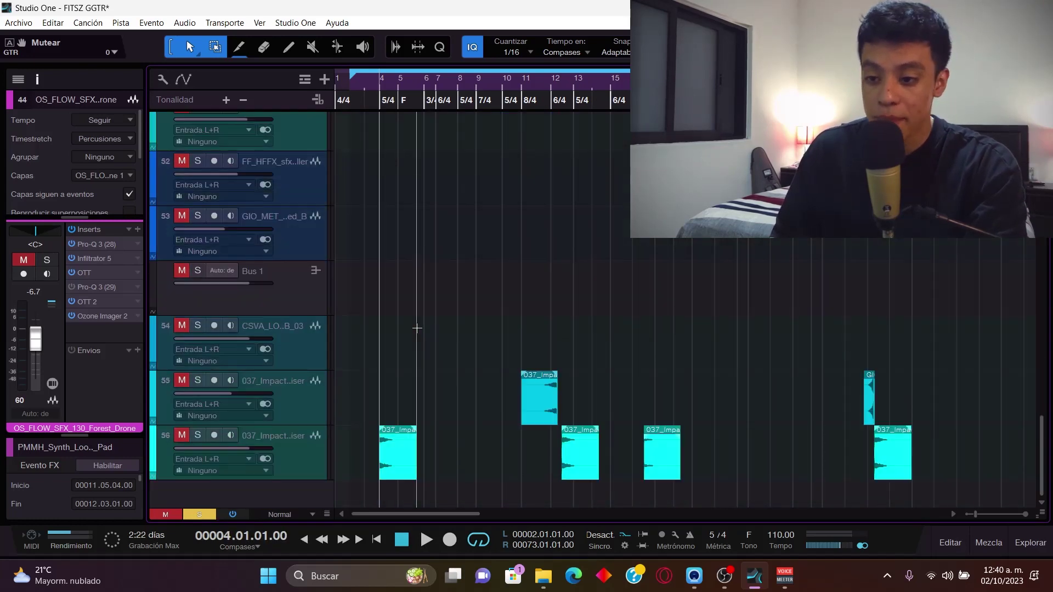
{"action": "left_click", "coordinate": [196, 515]}
{"action": "scroll", "coordinate": [505, 245], "scroll_direction": "up", "scroll_amount": 15}
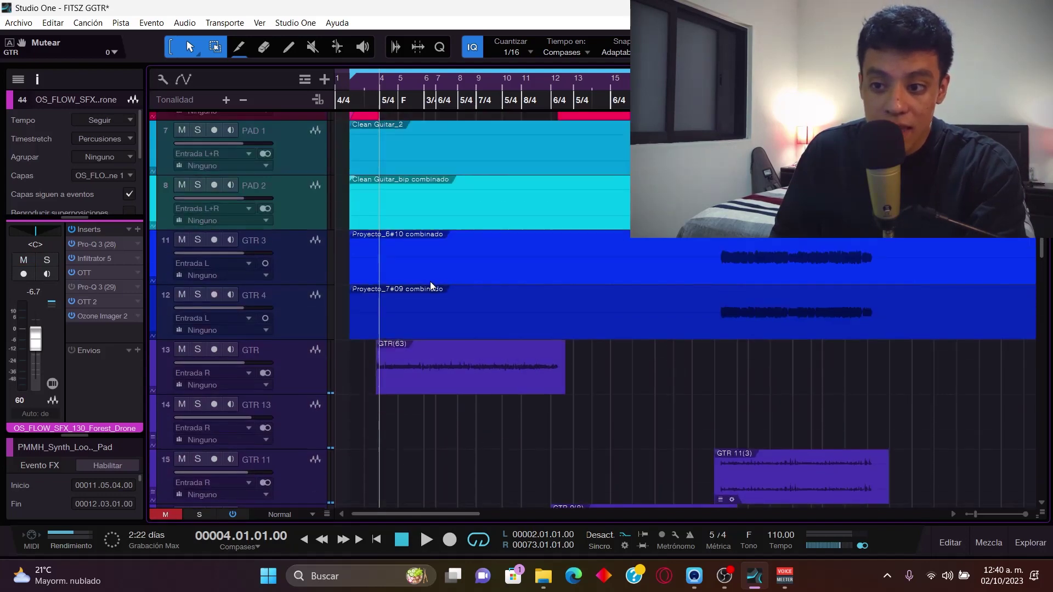
{"action": "scroll", "coordinate": [546, 102], "scroll_direction": "up", "scroll_amount": 4}
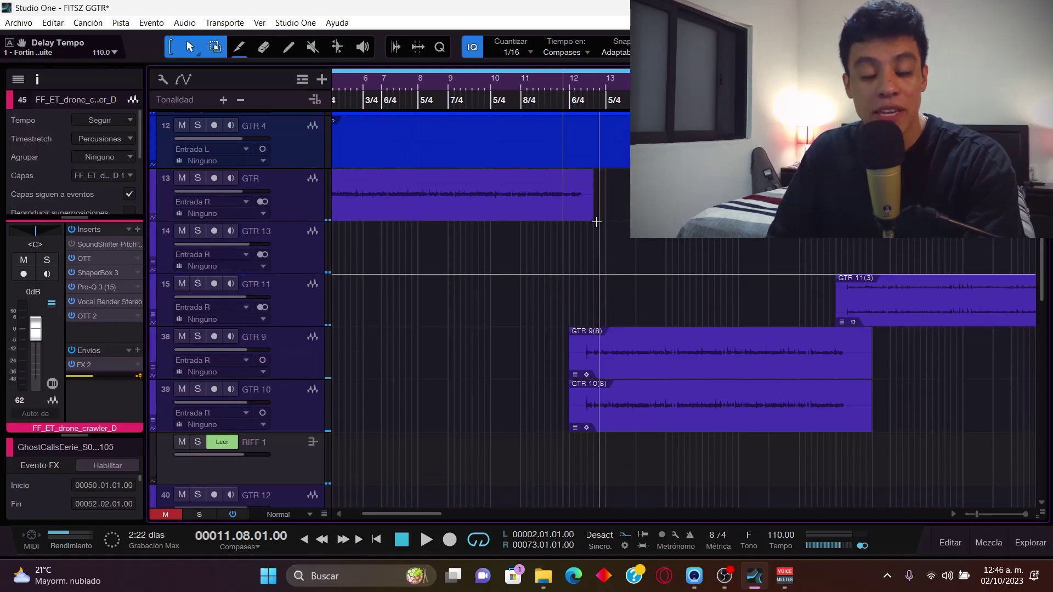
Listen to the full mix from just before bar 12 through the section with the GTR 9 and GTR 10 guitars.
{"action": "scroll", "coordinate": [577, 96], "scroll_direction": "down", "scroll_amount": 2}
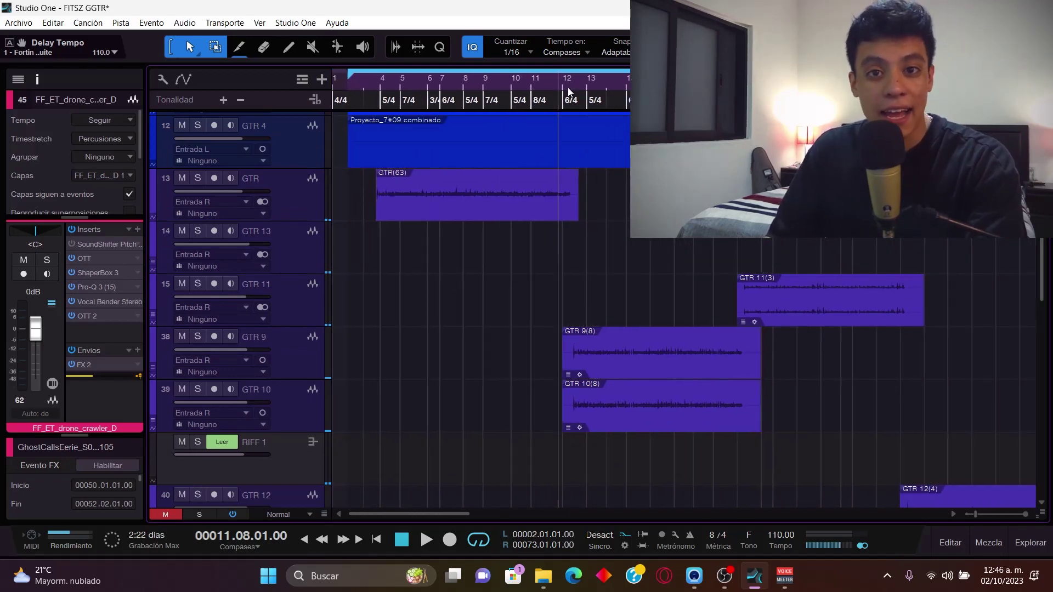
{"action": "scroll", "coordinate": [570, 89], "scroll_direction": "up", "scroll_amount": 3}
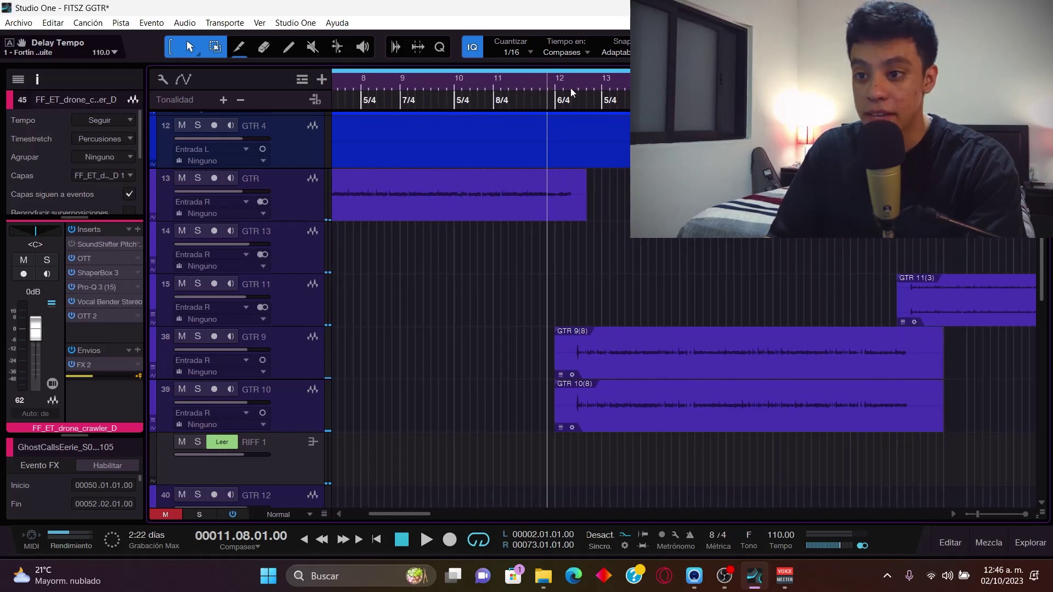
{"action": "scroll", "coordinate": [570, 88], "scroll_direction": "down", "scroll_amount": 5}
{"action": "scroll", "coordinate": [450, 242], "scroll_direction": "up", "scroll_amount": 2}
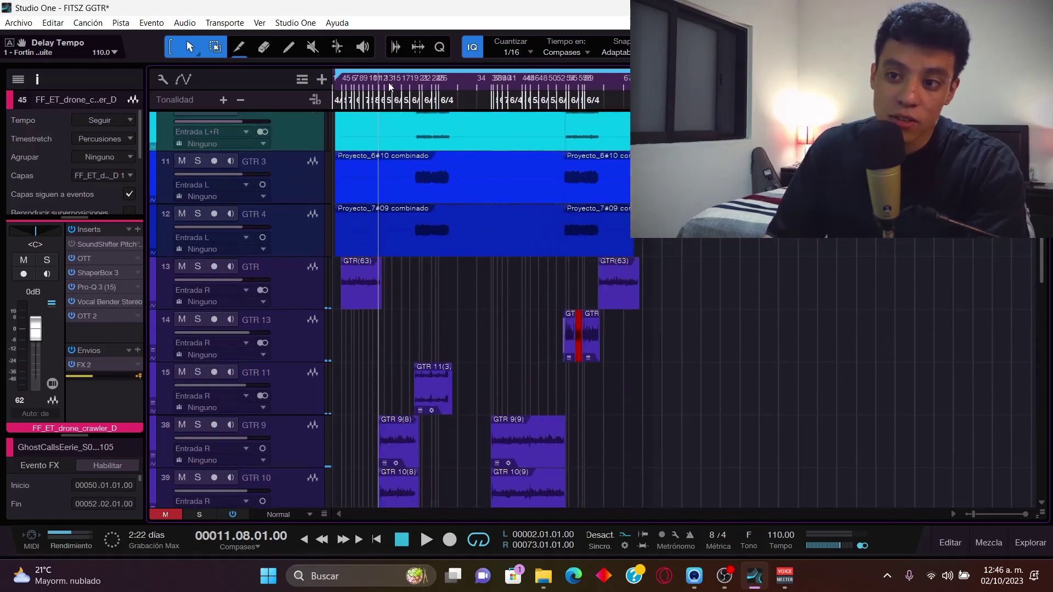
{"action": "scroll", "coordinate": [388, 82], "scroll_direction": "up", "scroll_amount": 5}
{"action": "scroll", "coordinate": [480, 157], "scroll_direction": "down", "scroll_amount": 2}
{"action": "key", "text": "space"}
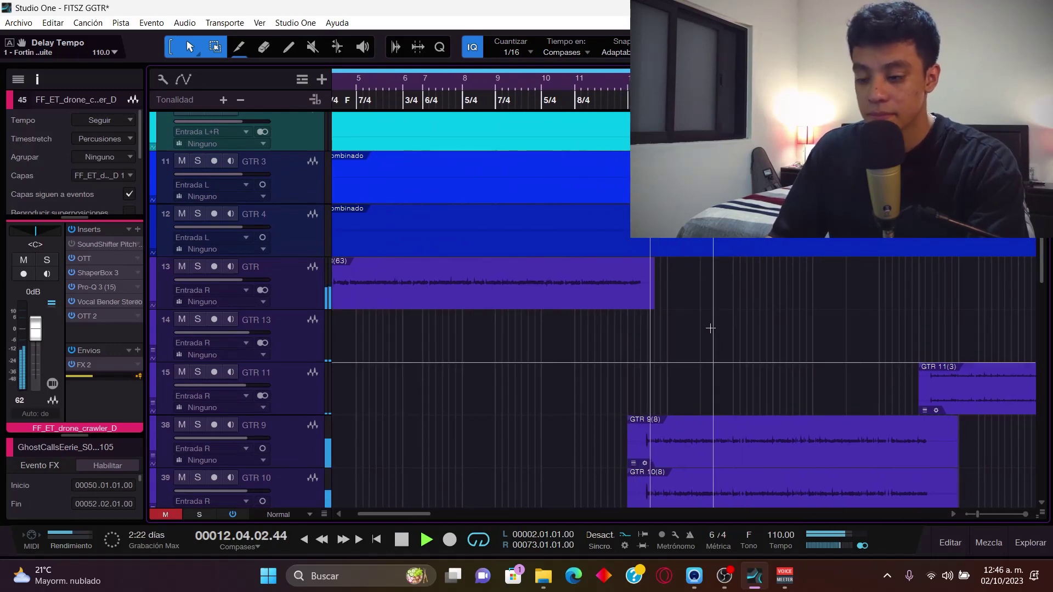
{"action": "scroll", "coordinate": [712, 312], "scroll_direction": "down", "scroll_amount": 4}
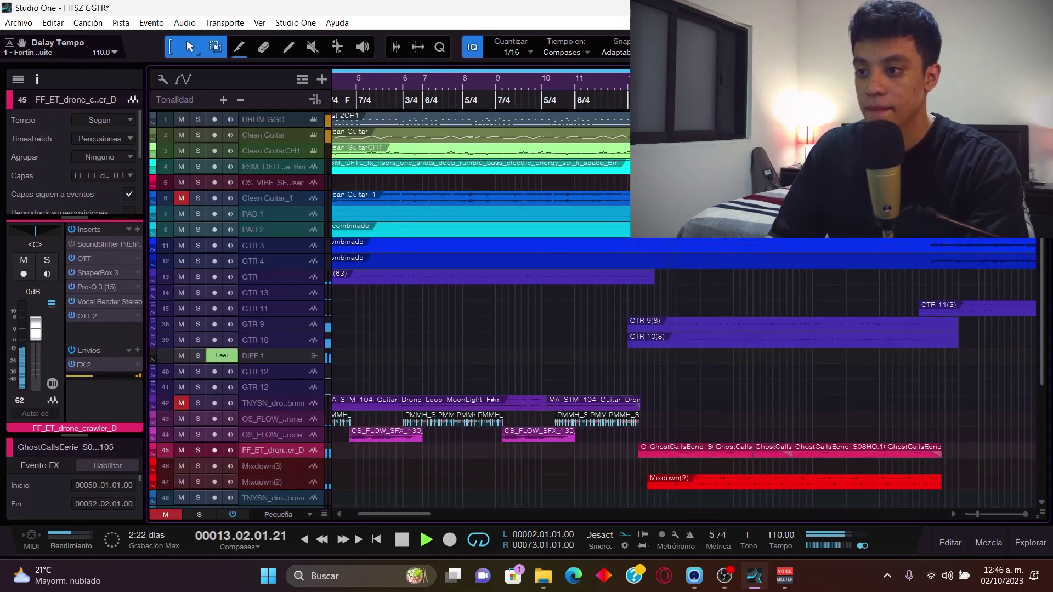
{"action": "scroll", "coordinate": [714, 310], "scroll_direction": "down", "scroll_amount": 1}
{"action": "scroll", "coordinate": [685, 309], "scroll_direction": "down", "scroll_amount": 1}
{"action": "scroll", "coordinate": [837, 264], "scroll_direction": "right", "scroll_amount": 3}
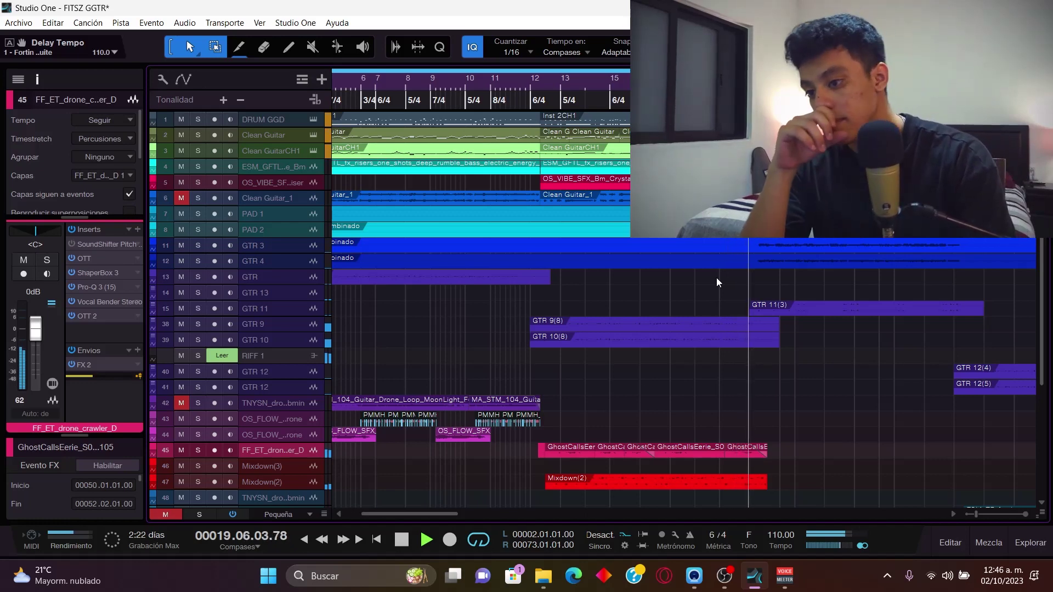
{"action": "key", "text": "space"}
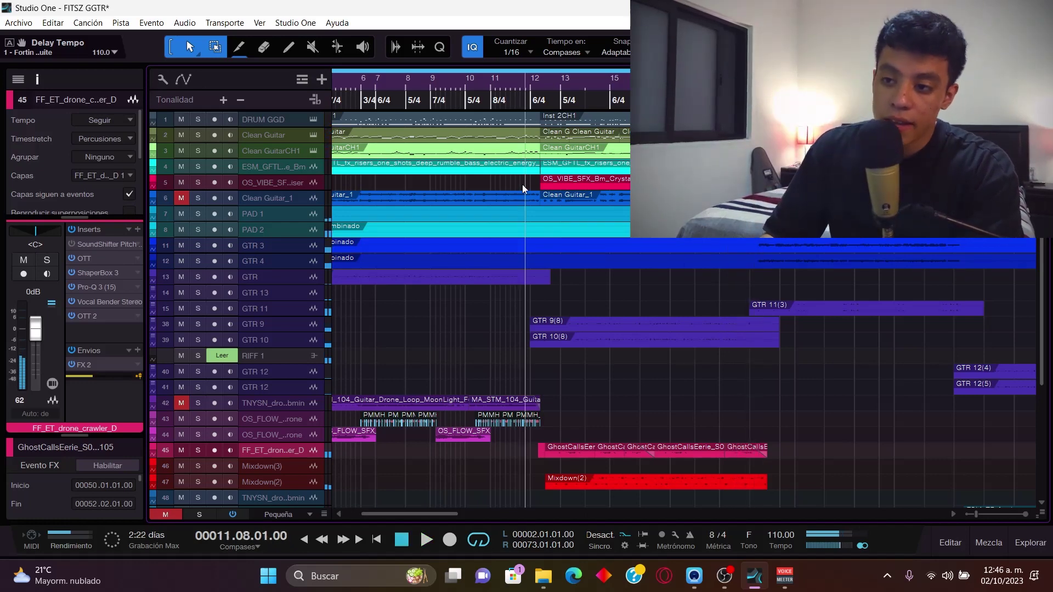
Select the GTR 9(8) guitar clip that starts at bar 12 on track 38.
{"action": "key", "text": "shift+e"}
{"action": "scroll", "coordinate": [565, 238], "scroll_direction": "up", "scroll_amount": 7}
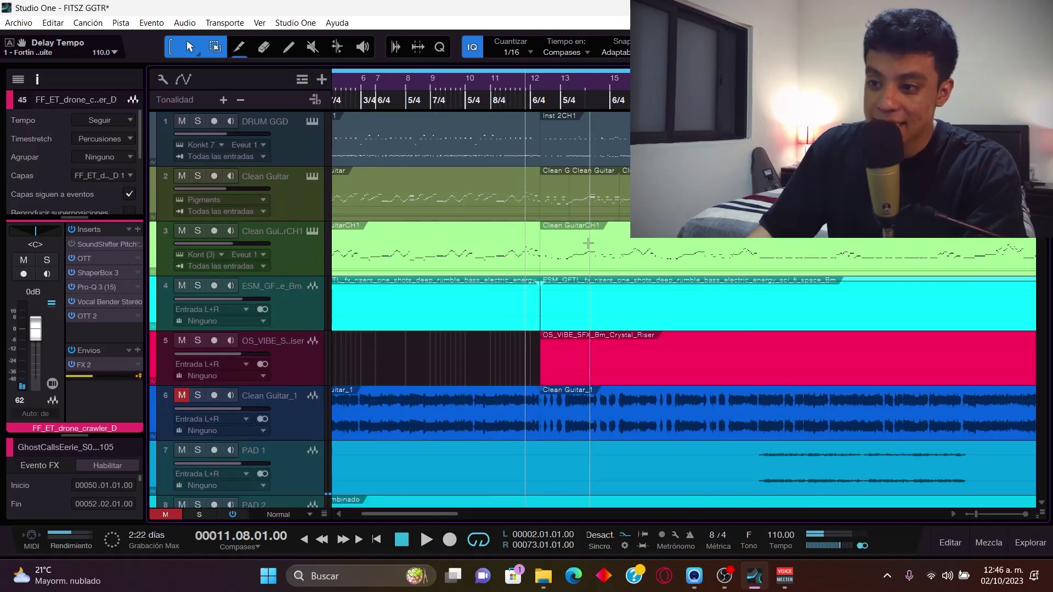
{"action": "scroll", "coordinate": [575, 241], "scroll_direction": "down", "scroll_amount": 1}
{"action": "scroll", "coordinate": [571, 235], "scroll_direction": "down", "scroll_amount": 10}
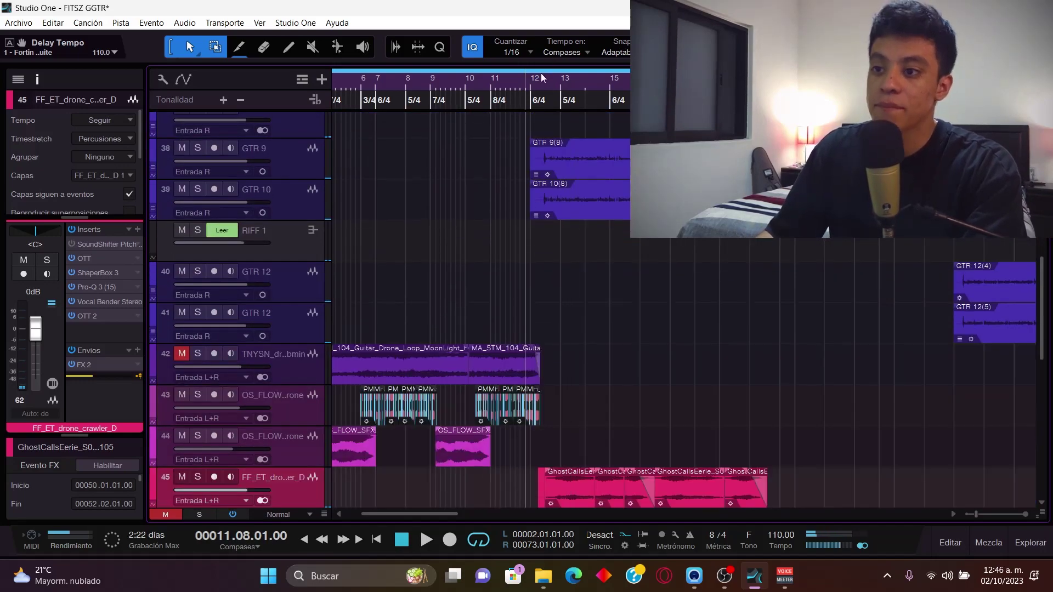
{"action": "key", "text": "shift+e"}
{"action": "left_click", "coordinate": [645, 315]}
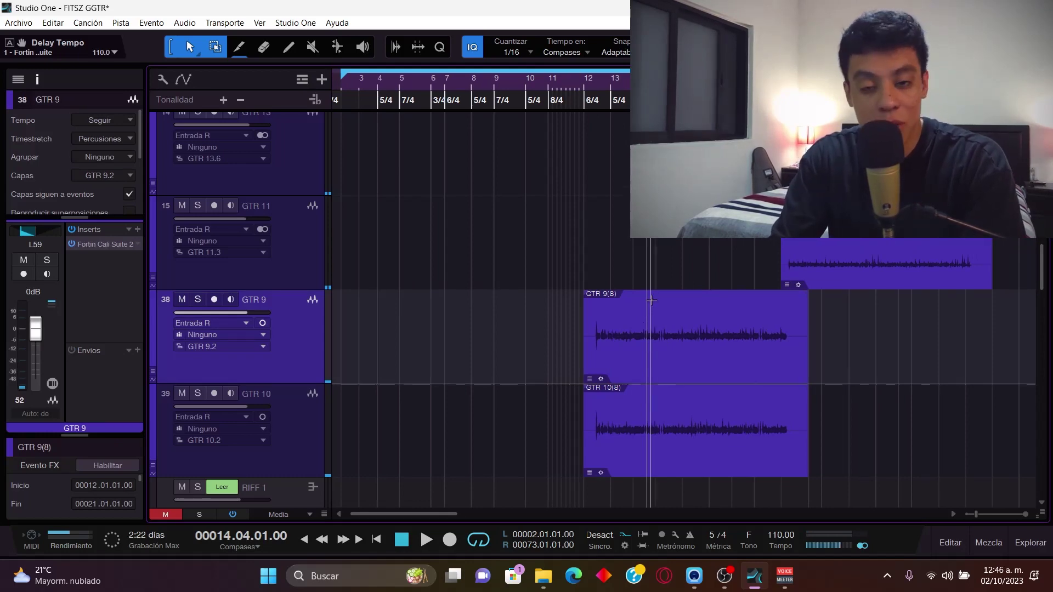
Examine the layers around bar 12, from the guitars to the GhostCalls drone, Mixdown(2) and impact tracks.
{"action": "scroll", "coordinate": [645, 332], "scroll_direction": "down", "scroll_amount": 4}
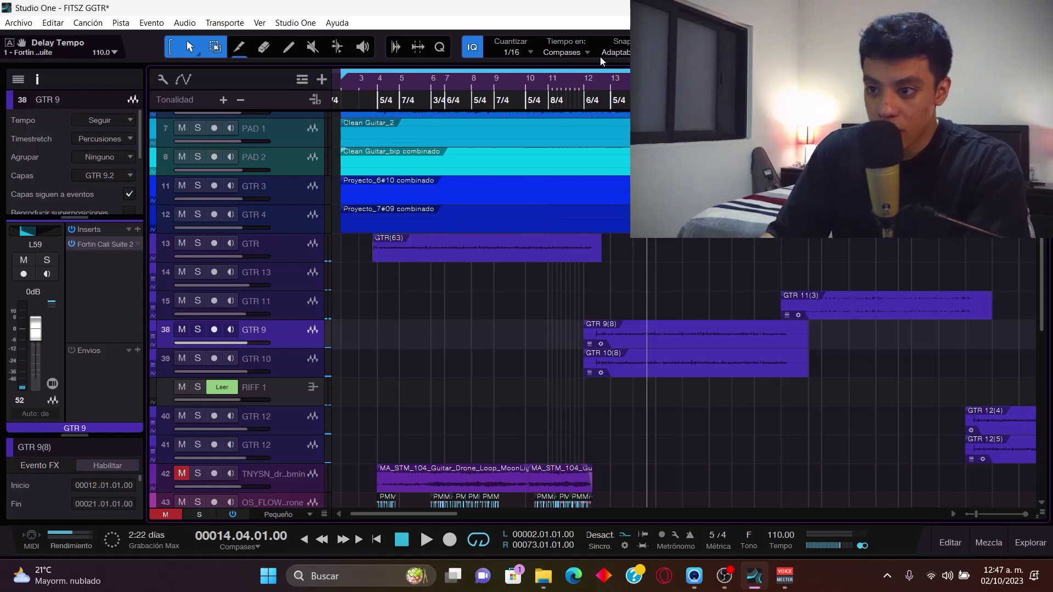
{"action": "scroll", "coordinate": [600, 80], "scroll_direction": "up", "scroll_amount": 5}
{"action": "key", "text": "shift+e"}
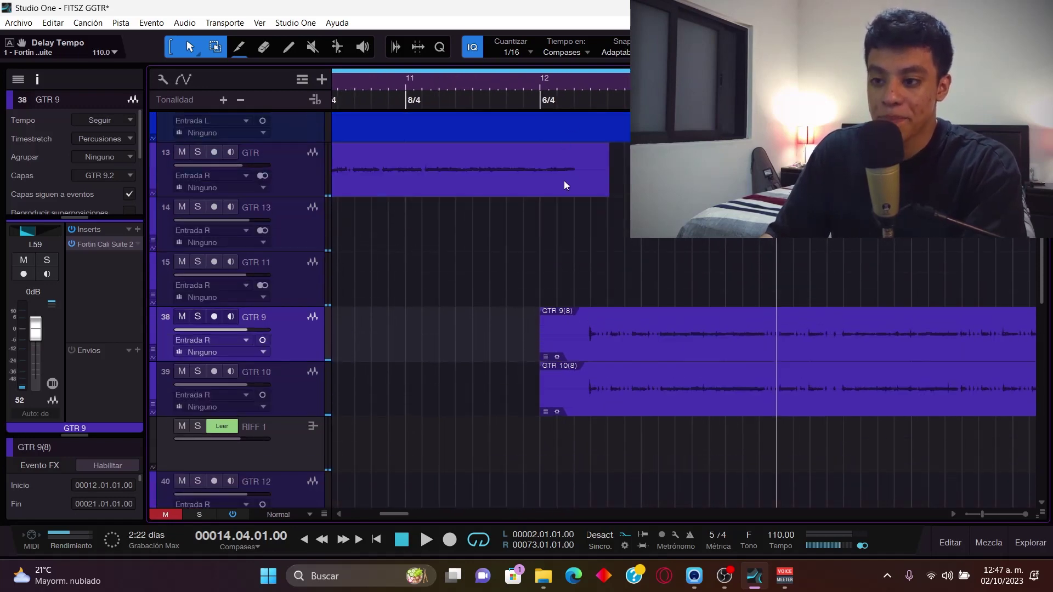
{"action": "scroll", "coordinate": [636, 329], "scroll_direction": "down", "scroll_amount": 10}
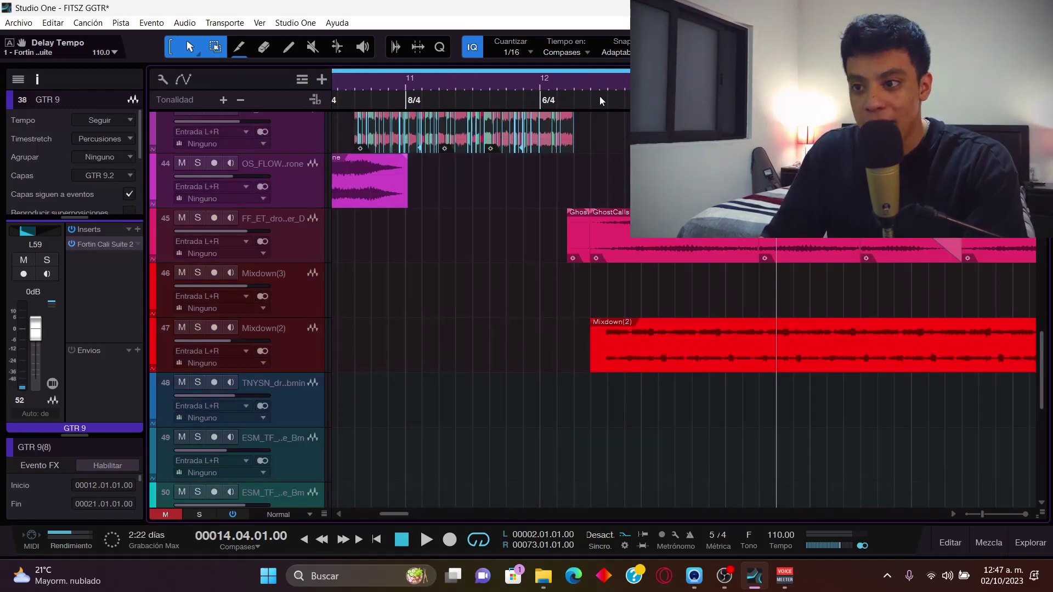
{"action": "scroll", "coordinate": [584, 77], "scroll_direction": "down", "scroll_amount": 2}
{"action": "scroll", "coordinate": [576, 88], "scroll_direction": "down", "scroll_amount": 3}
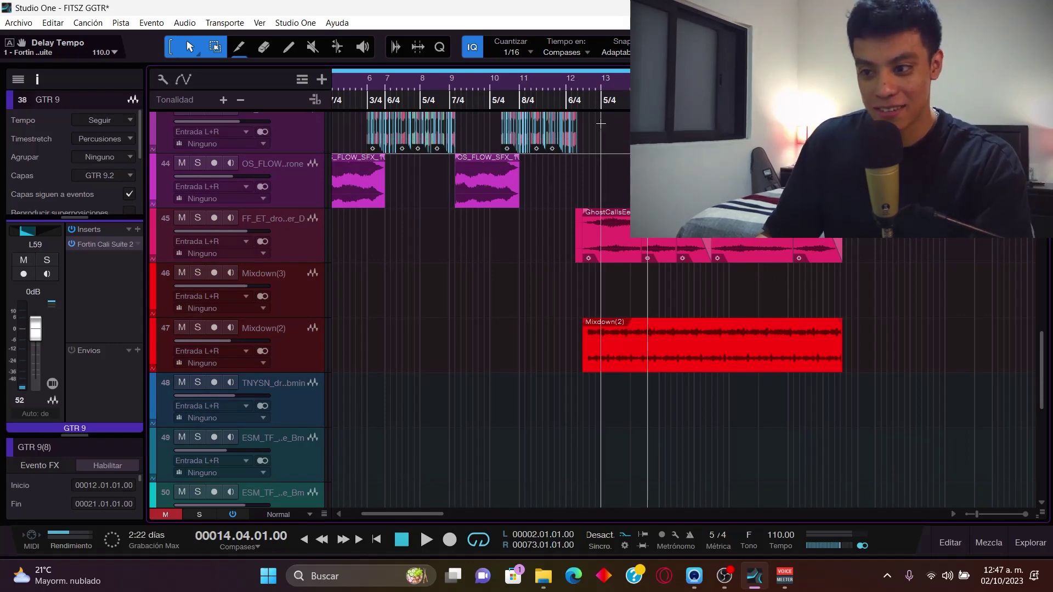
{"action": "scroll", "coordinate": [575, 94], "scroll_direction": "down", "scroll_amount": 1}
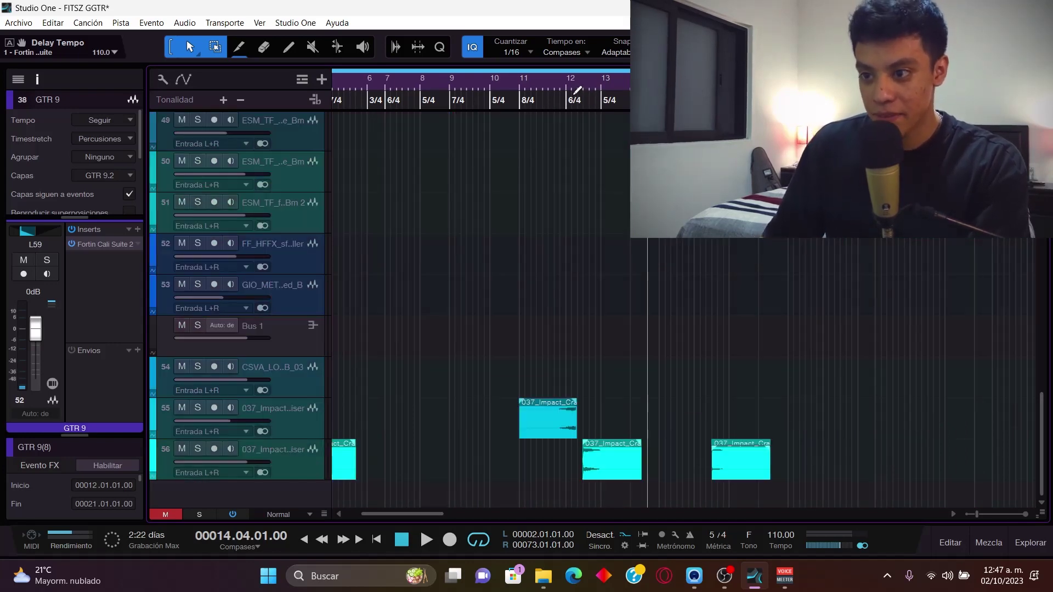
{"action": "scroll", "coordinate": [606, 198], "scroll_direction": "up", "scroll_amount": 5}
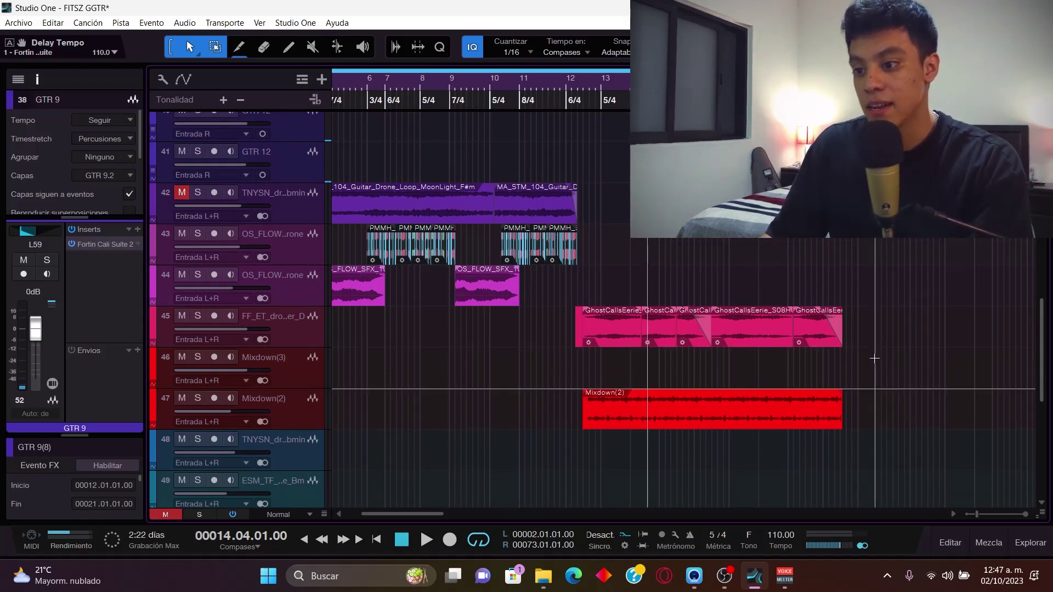
{"action": "left_click_drag", "start_coordinate": [705, 99], "coordinate": [592, 126]}
{"action": "scroll", "coordinate": [617, 290], "scroll_direction": "left", "scroll_amount": 3}
{"action": "scroll", "coordinate": [809, 289], "scroll_direction": "up", "scroll_amount": 1}
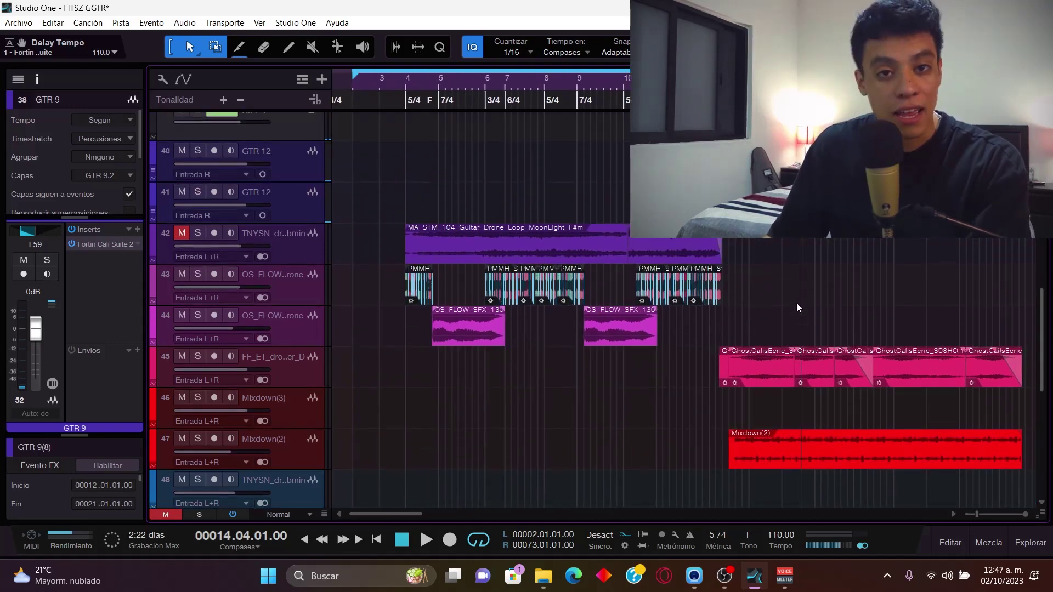
{"action": "scroll", "coordinate": [796, 302], "scroll_direction": "right", "scroll_amount": 5}
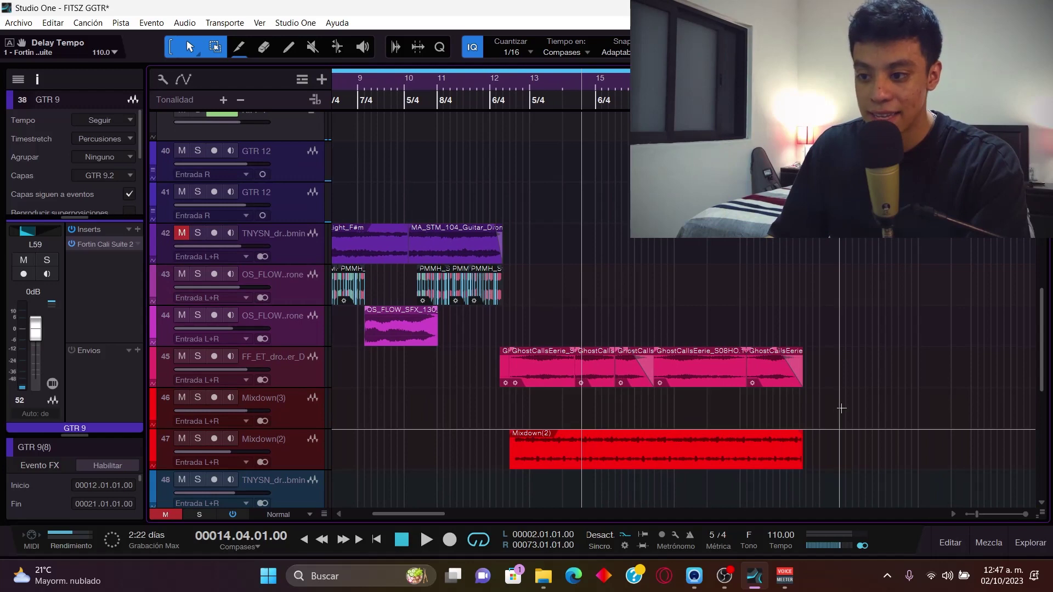
{"action": "scroll", "coordinate": [800, 394], "scroll_direction": "down", "scroll_amount": 1}
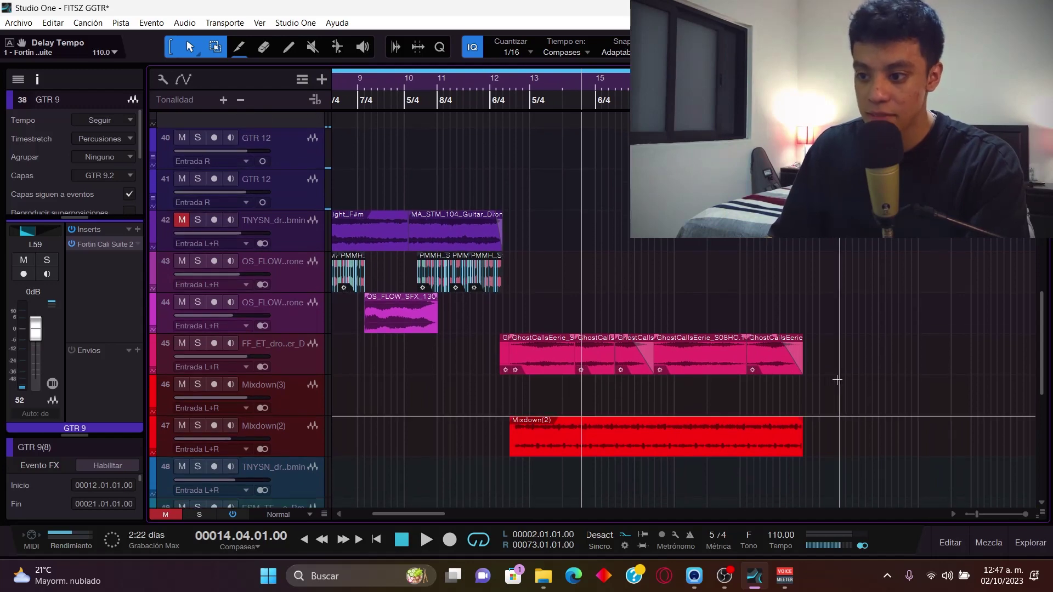
Inspect the inserts of the FF_ET drone and Mixdown(2) tracks and place the playhead at bar 12, beat 5.
{"action": "left_click", "coordinate": [301, 356]}
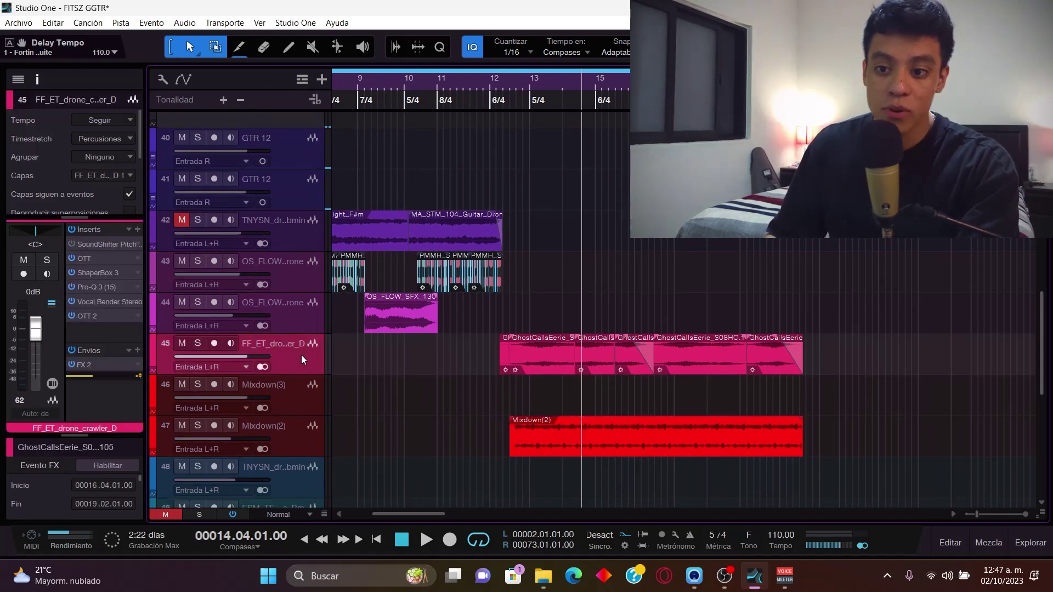
{"action": "left_click", "coordinate": [301, 451], "text": "shift"}
{"action": "scroll", "coordinate": [505, 87], "scroll_direction": "up", "scroll_amount": 3}
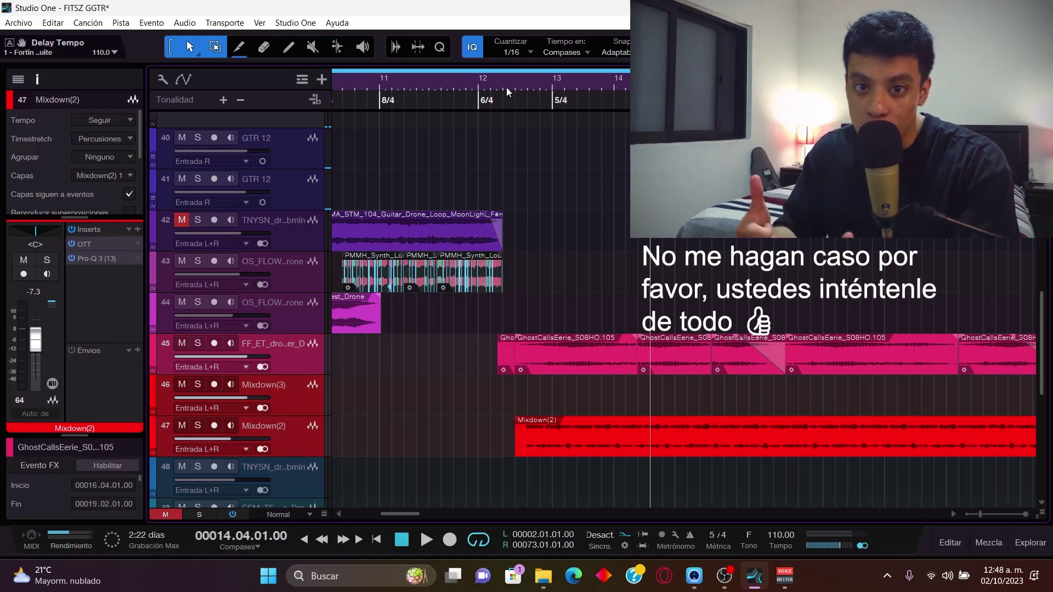
{"action": "scroll", "coordinate": [563, 231], "scroll_direction": "up", "scroll_amount": 5}
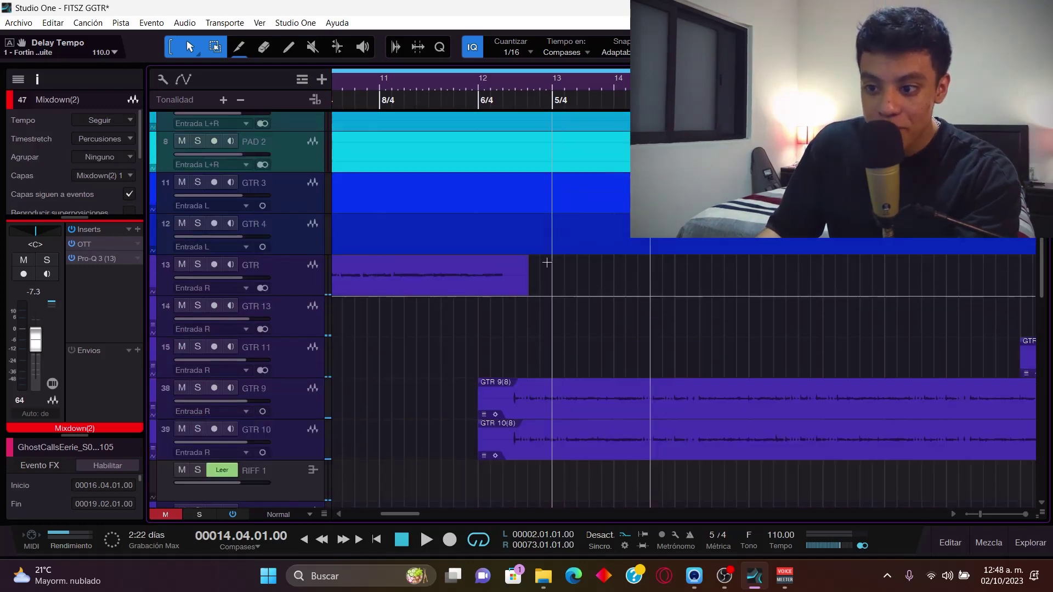
{"action": "scroll", "coordinate": [563, 232], "scroll_direction": "down", "scroll_amount": 6}
{"action": "left_click", "coordinate": [528, 87]}
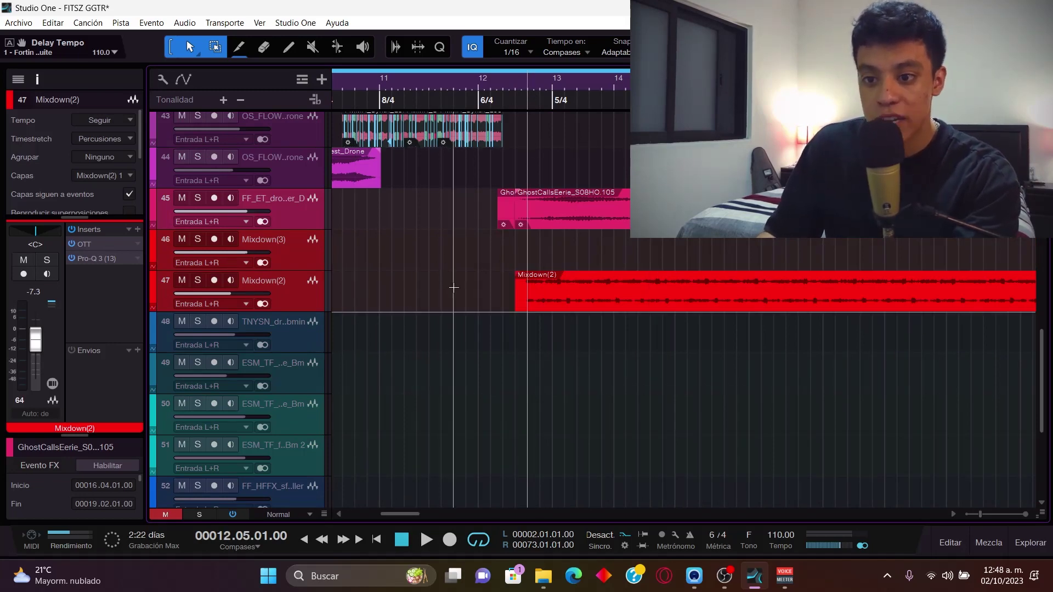
Solo the FF_ET drone and both Mixdown tracks, and view the drone's ShaperBox 3 volume curve.
{"action": "key", "text": "s"}
{"action": "double_click", "coordinate": [304, 207]}
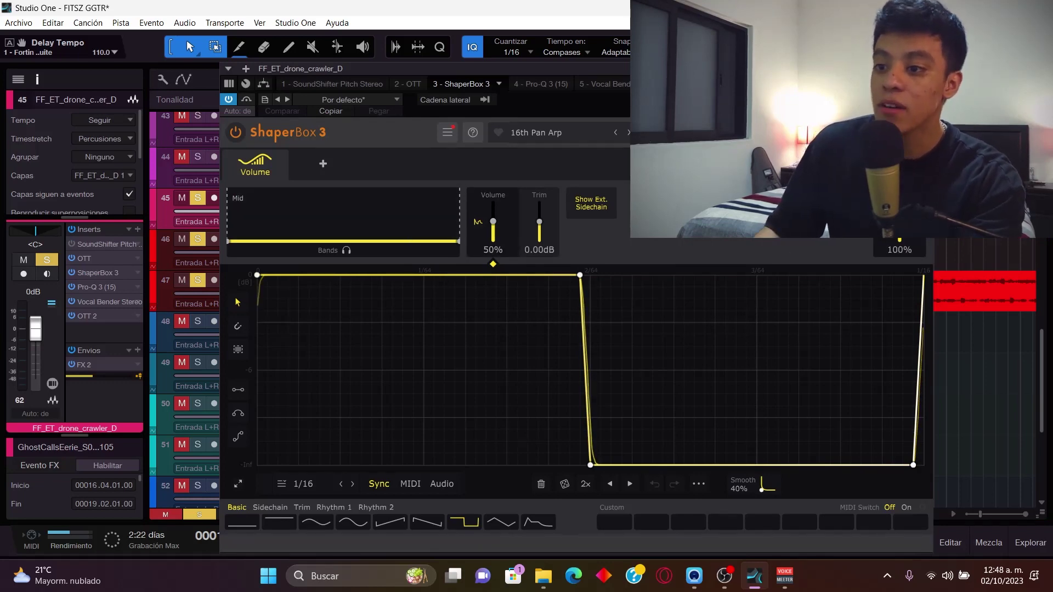
{"action": "left_click_drag", "start_coordinate": [713, 68], "coordinate": [715, 45]}
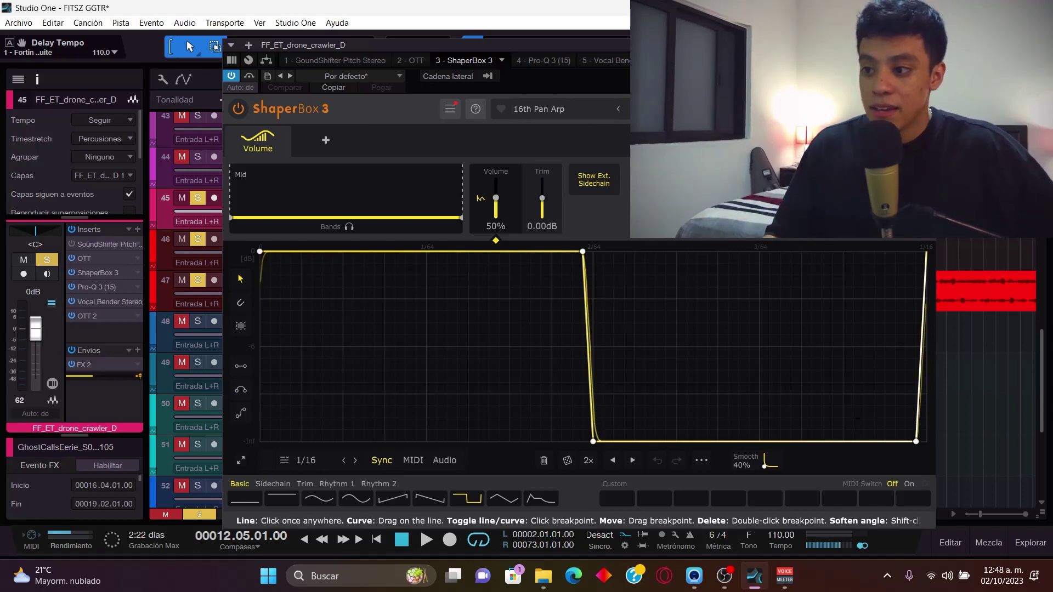
{"action": "left_click", "coordinate": [926, 45]}
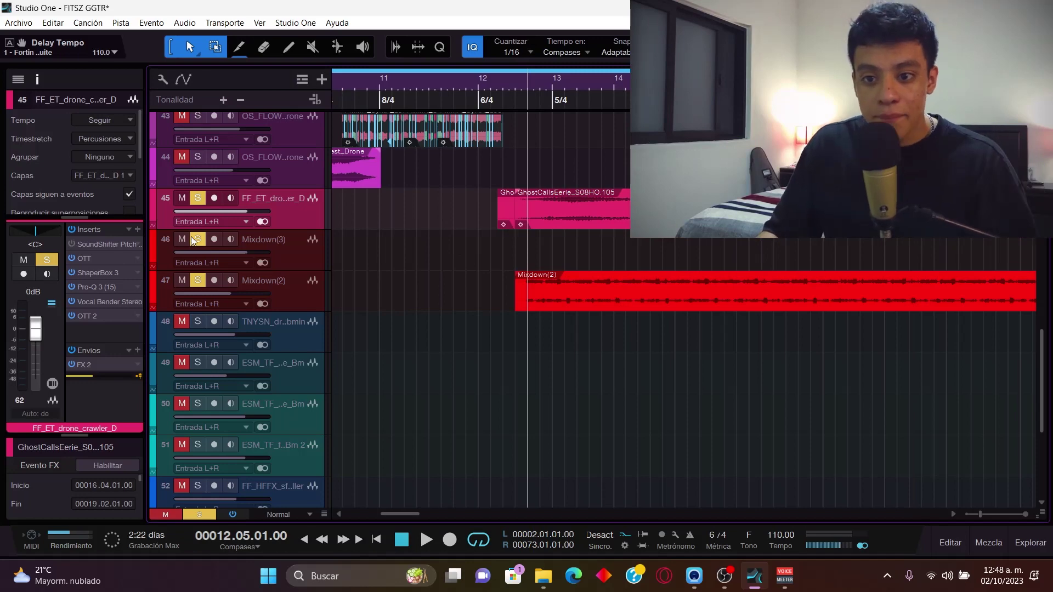
Unsolo Mixdown(2) and compare the FF_ET drone with ShaperBox 3 bypassed and enabled, playing from bar 12, beat 5.
{"action": "left_click", "coordinate": [120, 272]}
{"action": "left_click", "coordinate": [232, 78]}
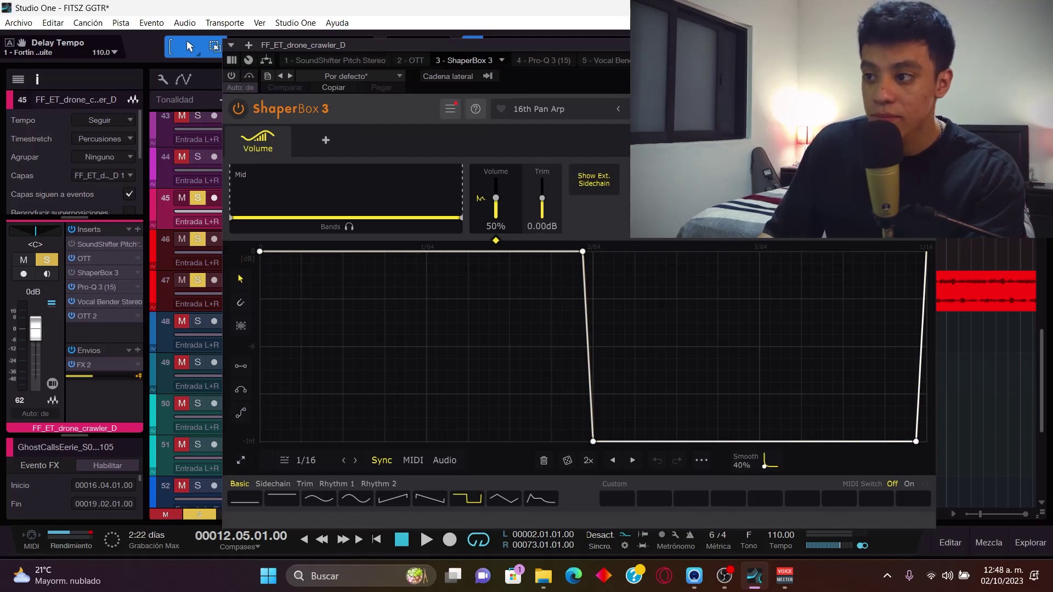
{"action": "left_click", "coordinate": [925, 44]}
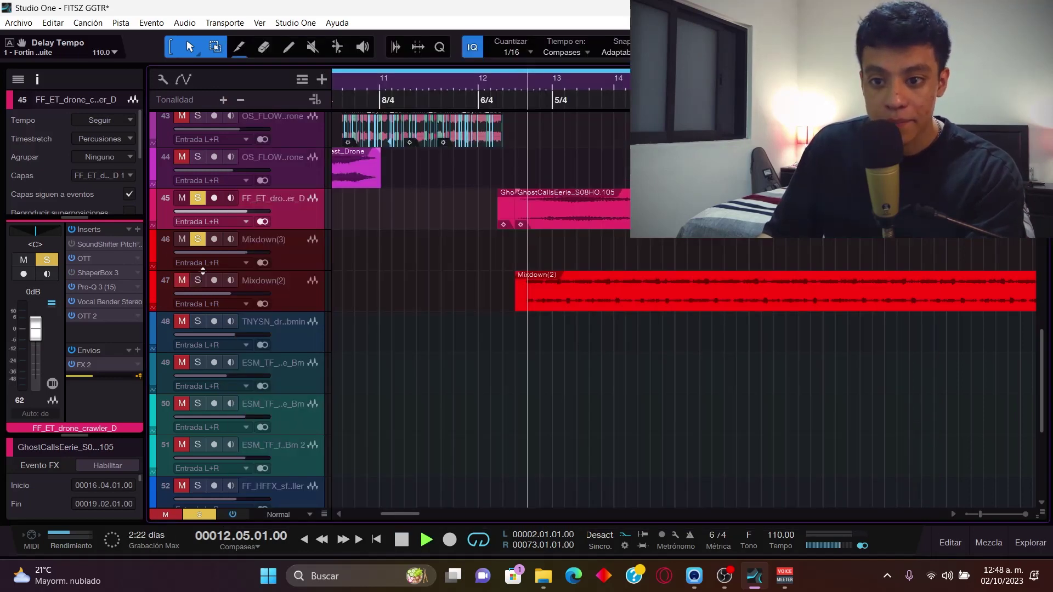
{"action": "key", "text": "shift+e"}
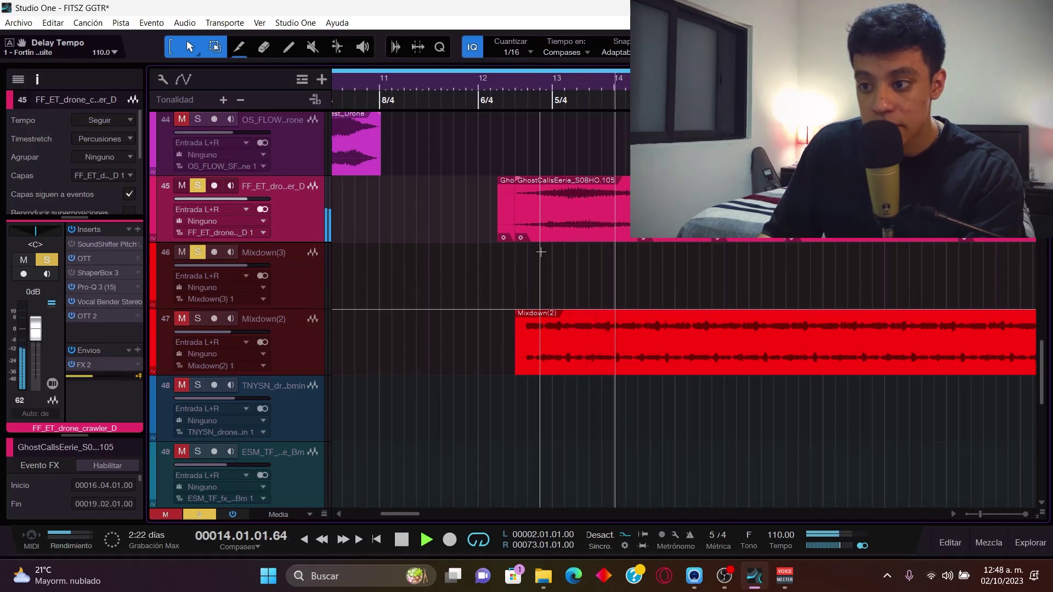
{"action": "mouse_move", "coordinate": [699, 79]}
{"action": "left_mouse_down"}
{"action": "mouse_move", "coordinate": [699, 91]}
{"action": "mouse_move", "coordinate": [699, 66]}
{"action": "left_mouse_up"}
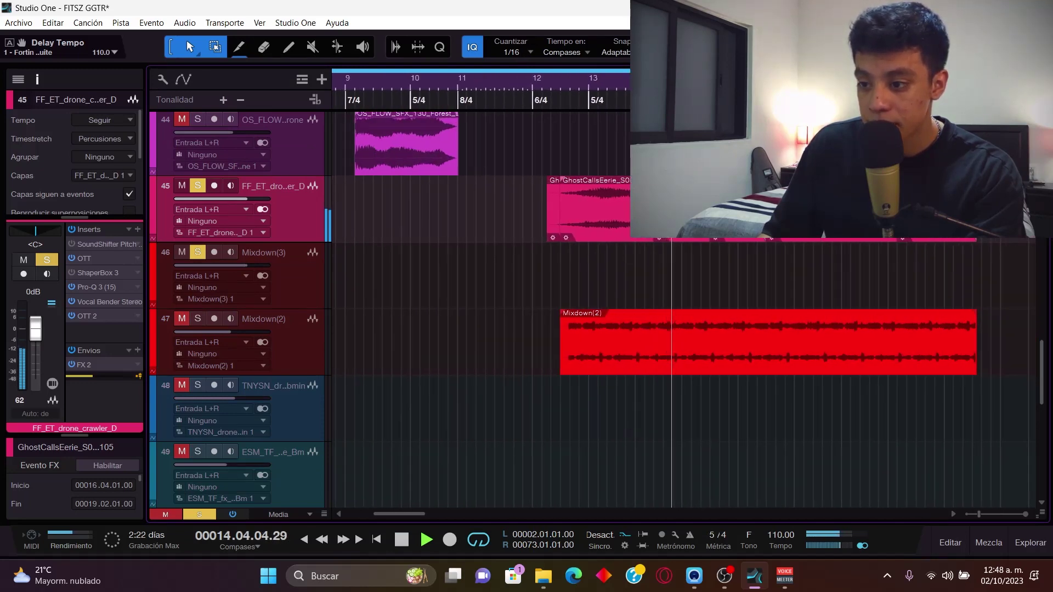
{"action": "key", "text": "space"}
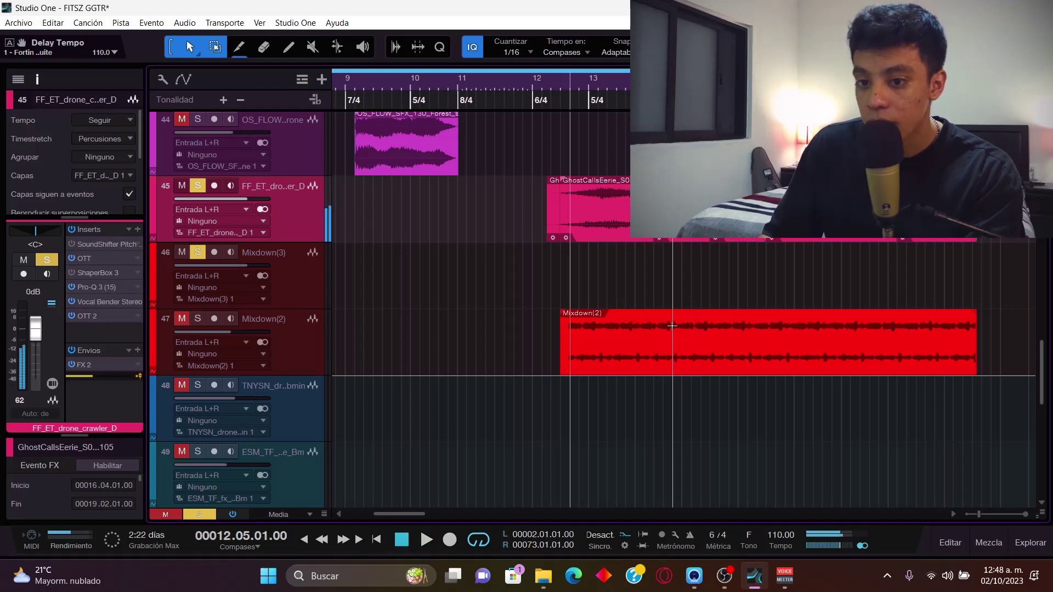
{"action": "left_click", "coordinate": [110, 273]}
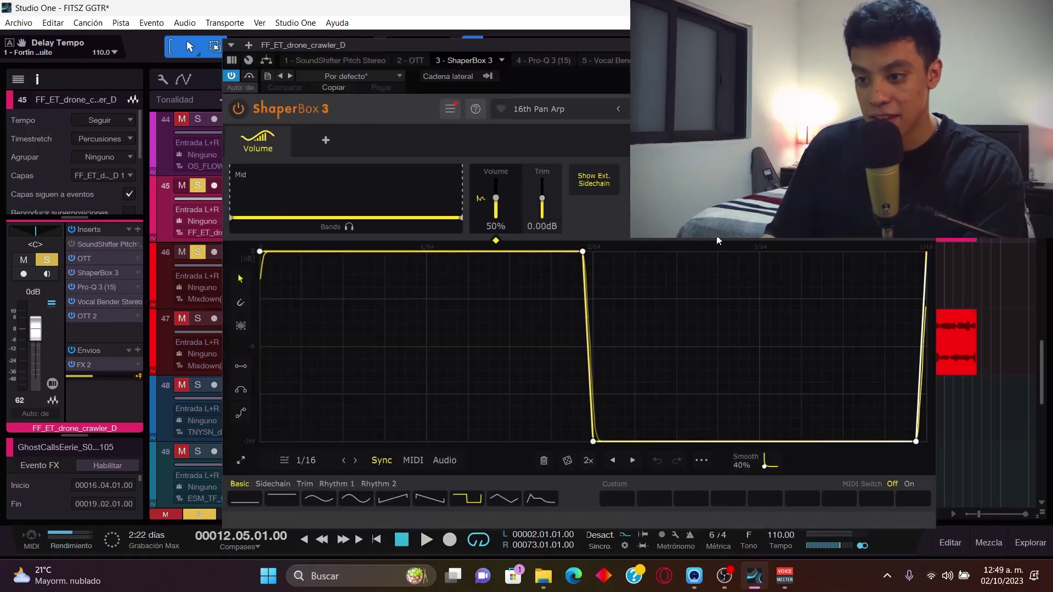
{"action": "key", "text": "space"}
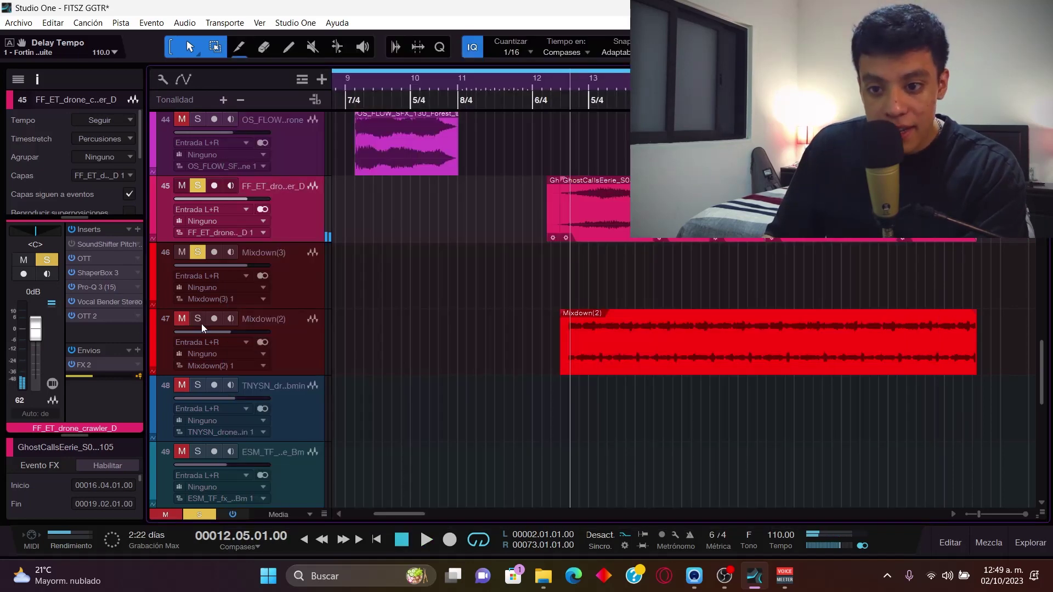
Solo Mixdown(2) again and listen to it together with the GhostCalls drone from bar 12, beat 5.
{"action": "left_click", "coordinate": [201, 321]}
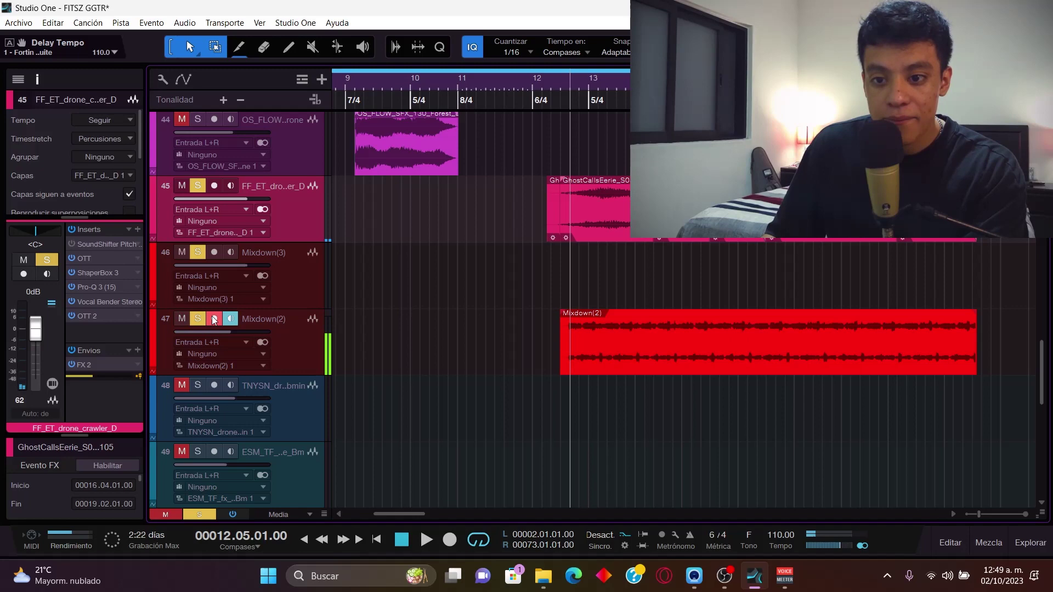
{"action": "scroll", "coordinate": [714, 378], "scroll_direction": "up", "scroll_amount": 2}
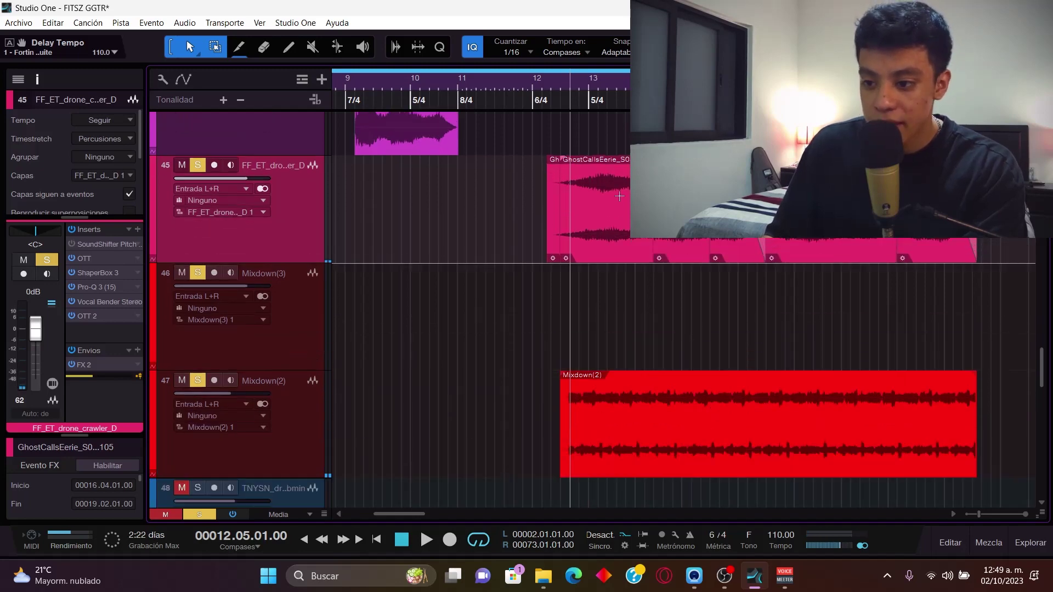
{"action": "scroll", "coordinate": [561, 94], "scroll_direction": "up", "scroll_amount": 3}
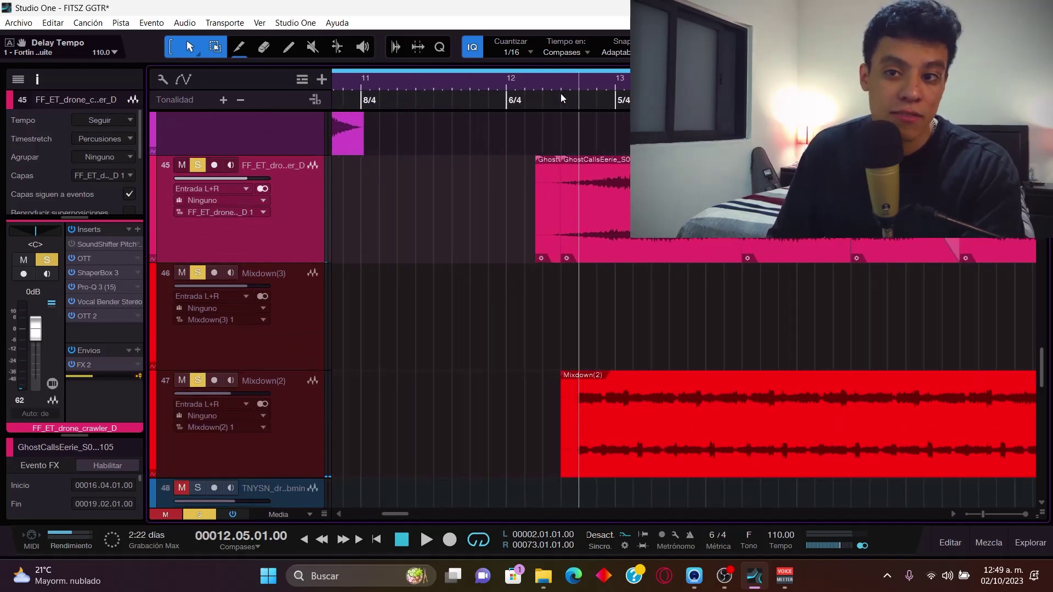
{"action": "key", "text": "space"}
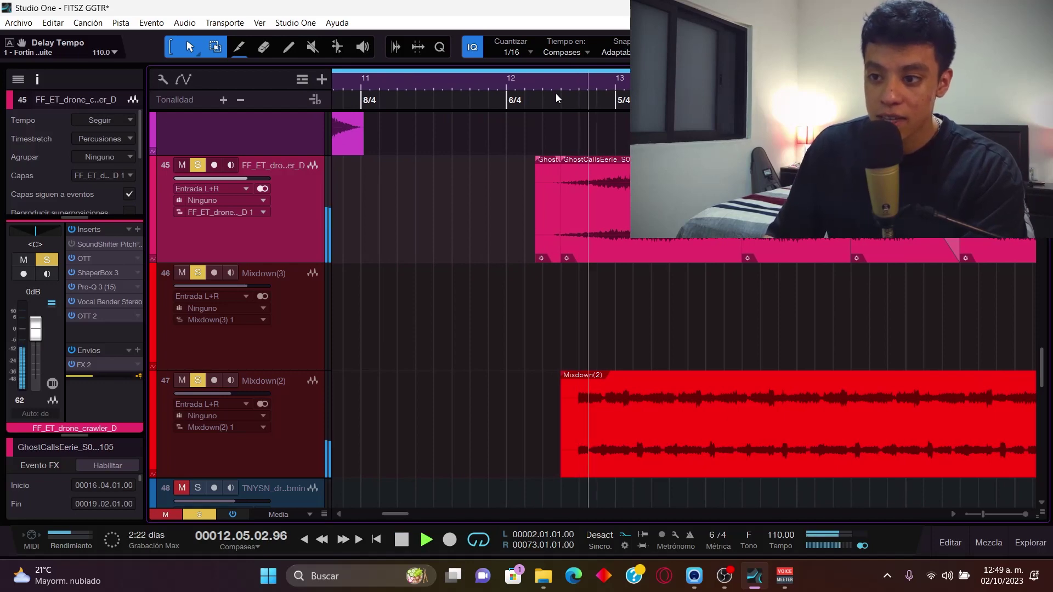
{"action": "scroll", "coordinate": [658, 264], "scroll_direction": "down", "scroll_amount": 2}
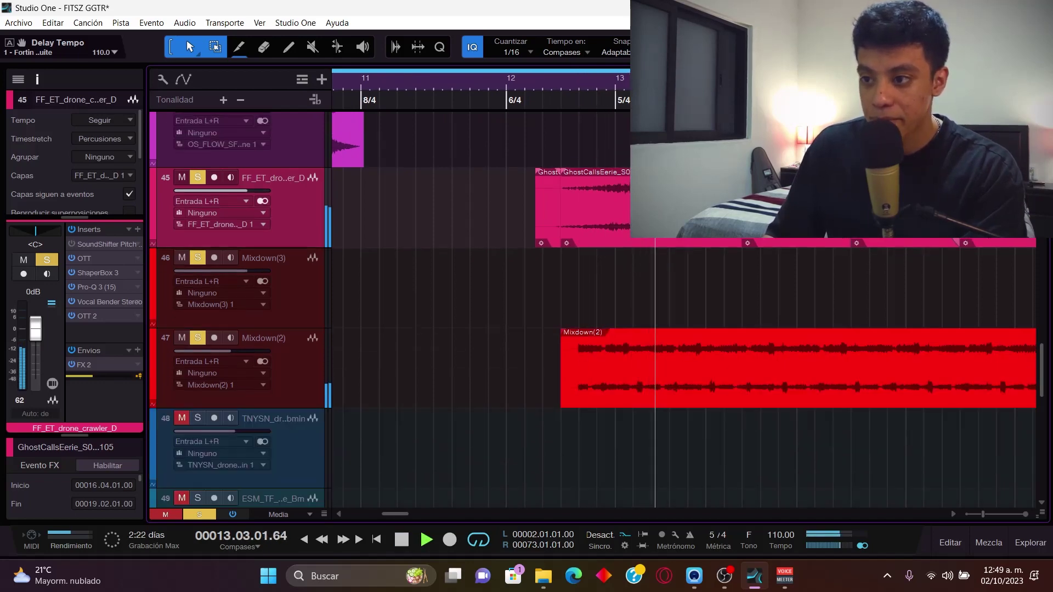
{"action": "scroll", "coordinate": [705, 90], "scroll_direction": "down", "scroll_amount": 4}
{"action": "scroll", "coordinate": [705, 90], "scroll_direction": "up", "scroll_amount": 1}
{"action": "scroll", "coordinate": [710, 90], "scroll_direction": "right", "scroll_amount": 2}
{"action": "scroll", "coordinate": [710, 90], "scroll_direction": "down", "scroll_amount": 1}
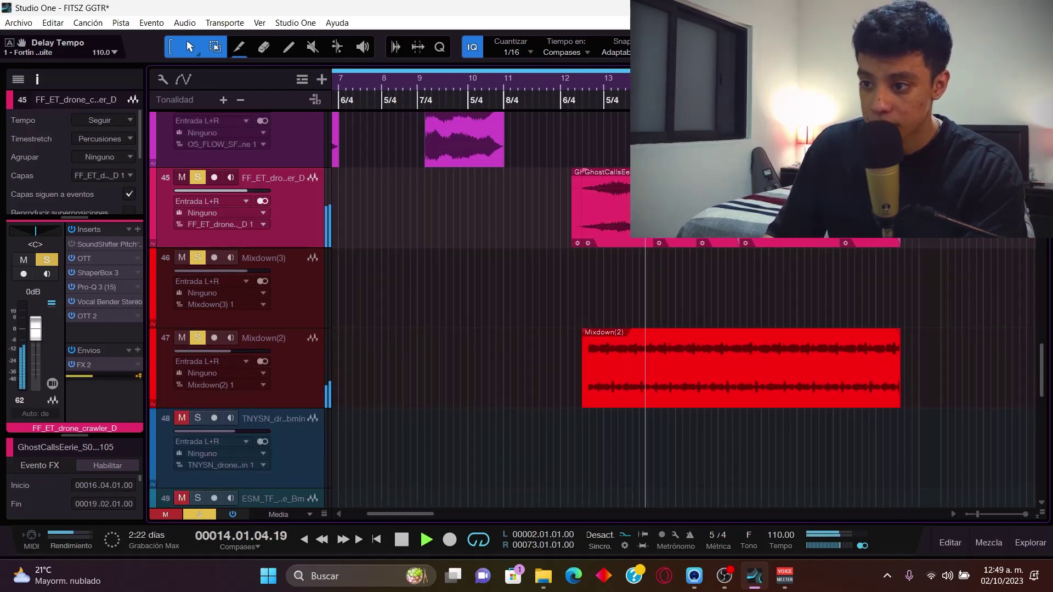
{"action": "scroll", "coordinate": [710, 90], "scroll_direction": "right", "scroll_amount": 4}
{"action": "key", "text": "space"}
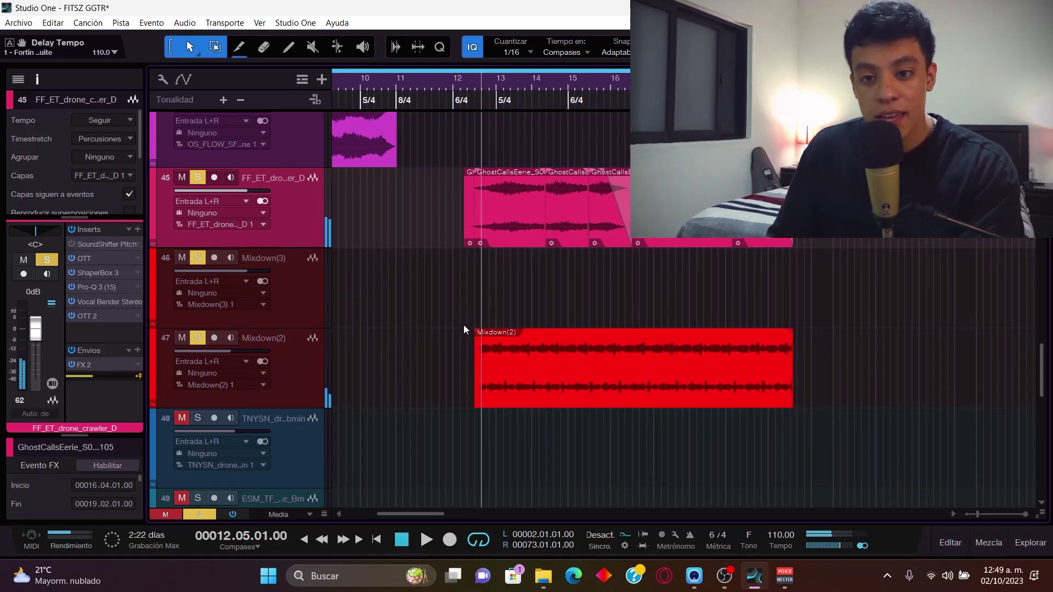
Clear the solo state of the drone and Mixdown tracks and select the FF_ET drone track.
{"action": "left_click", "coordinate": [304, 384]}
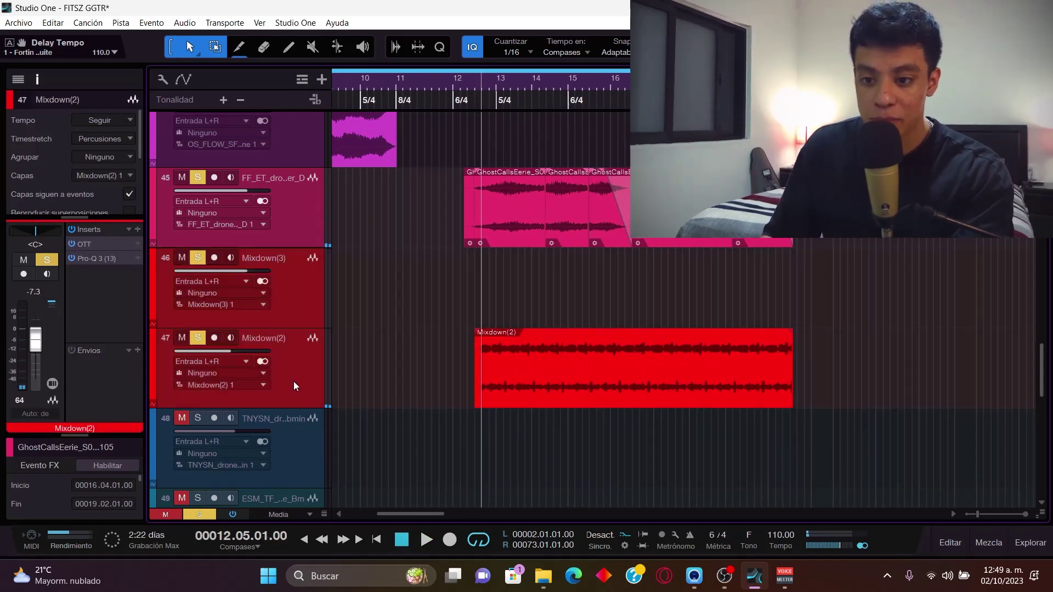
{"action": "key", "text": "shift+s"}
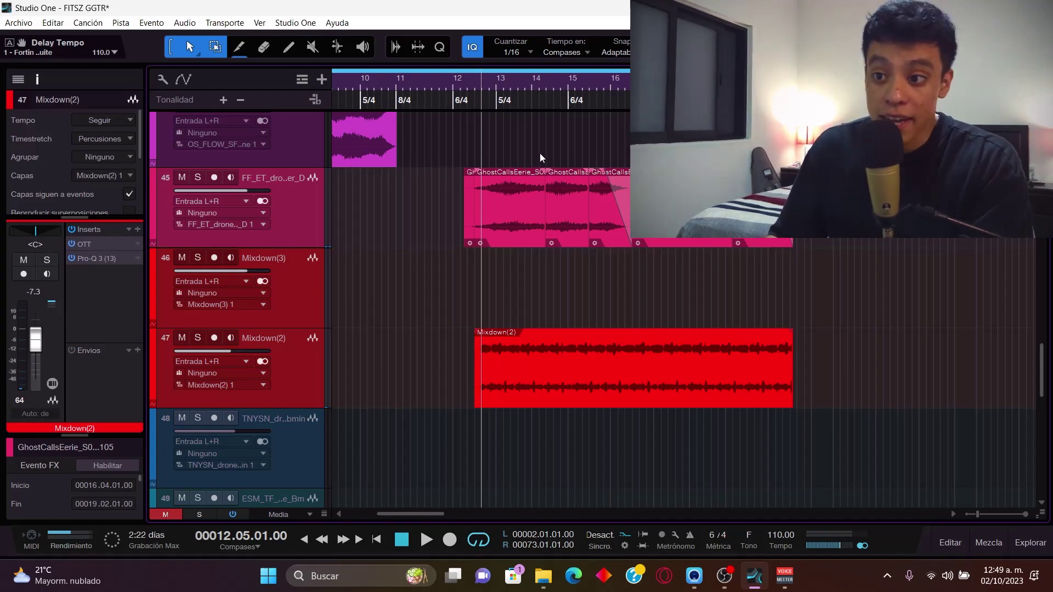
{"action": "left_click", "coordinate": [317, 234]}
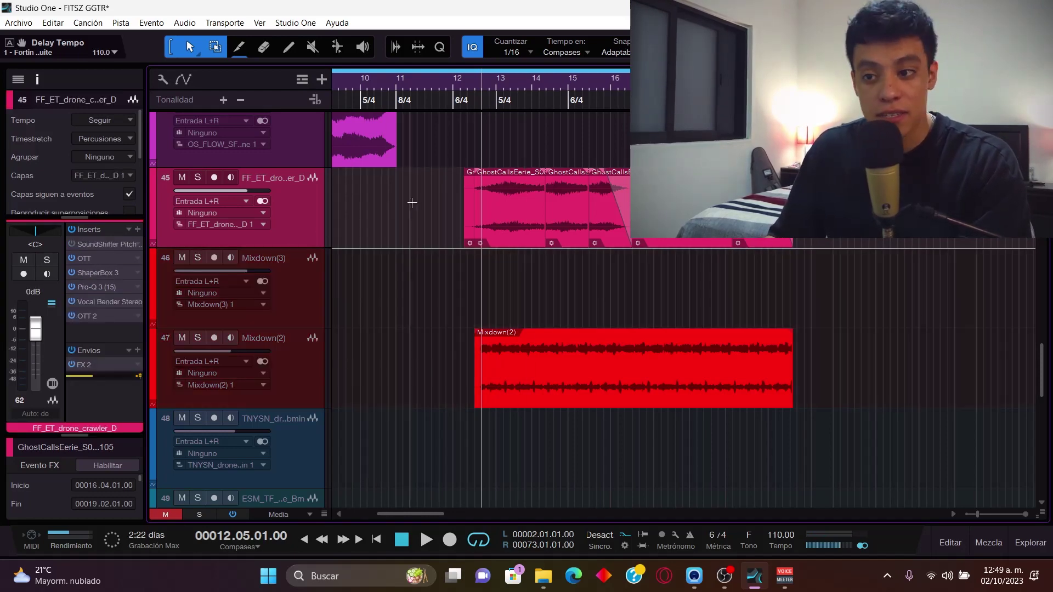
Solo the RIFF 1 bus together with its GTR 9 and GTR 10 guitar tracks.
{"action": "scroll", "coordinate": [465, 83], "scroll_direction": "up", "scroll_amount": 5}
{"action": "key", "text": "shift+w"}
{"action": "key", "text": "shift+w"}
{"action": "key", "text": "shift+w"}
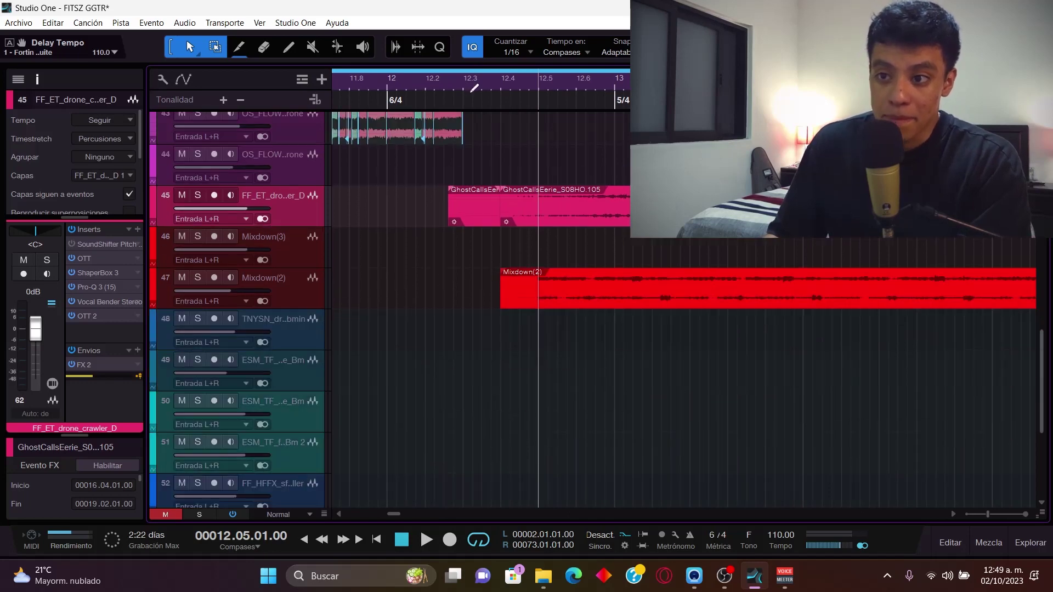
{"action": "scroll", "coordinate": [494, 91], "scroll_direction": "down", "scroll_amount": 5}
{"action": "scroll", "coordinate": [554, 303], "scroll_direction": "down", "scroll_amount": 5}
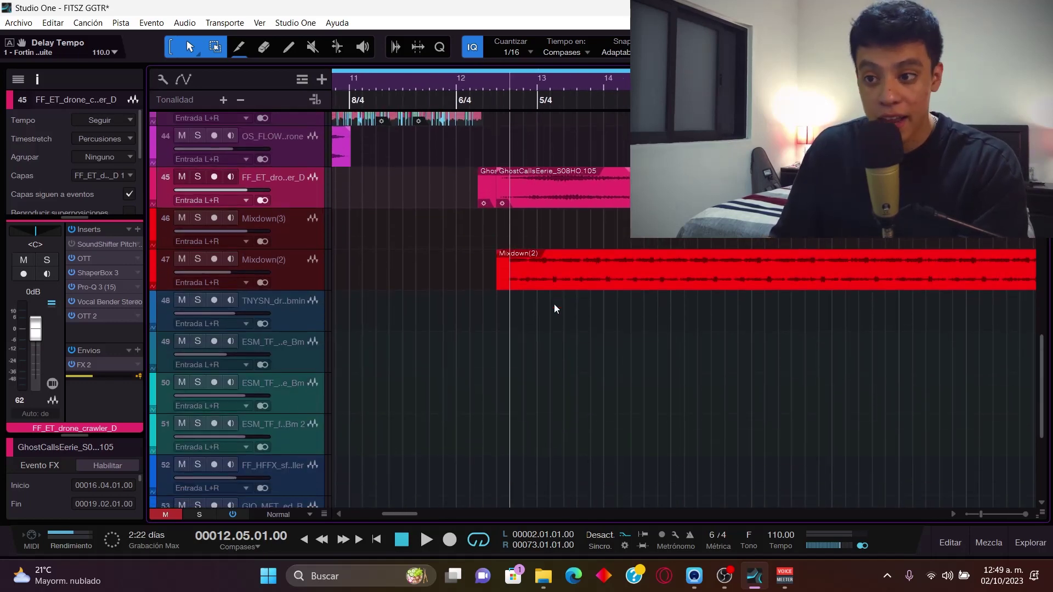
{"action": "scroll", "coordinate": [548, 301], "scroll_direction": "up", "scroll_amount": 11}
{"action": "scroll", "coordinate": [535, 302], "scroll_direction": "up", "scroll_amount": 1}
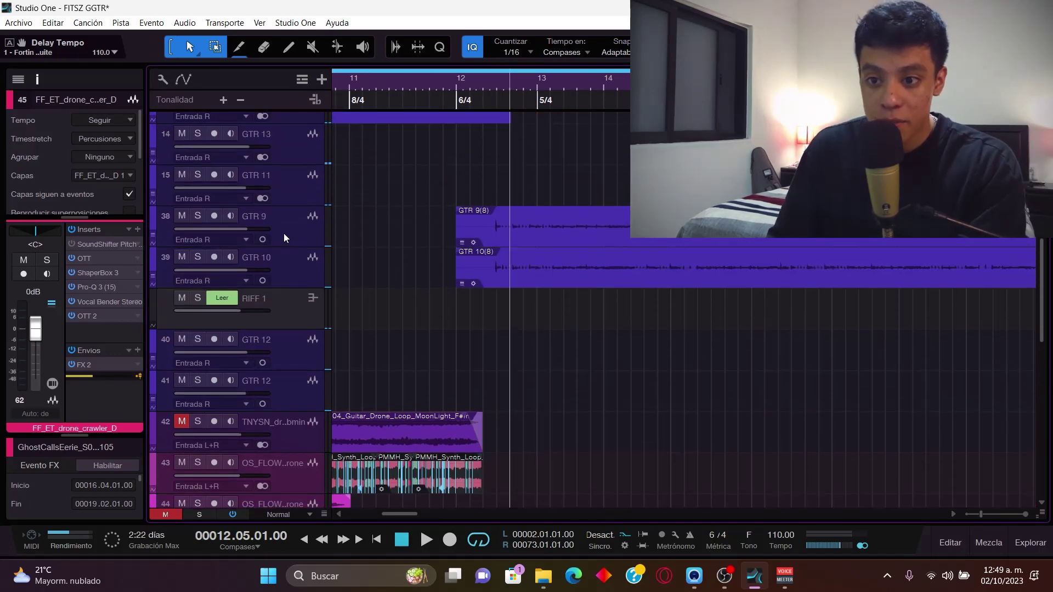
{"action": "left_click", "coordinate": [198, 297]}
{"action": "scroll", "coordinate": [351, 247], "scroll_direction": "up", "scroll_amount": 3}
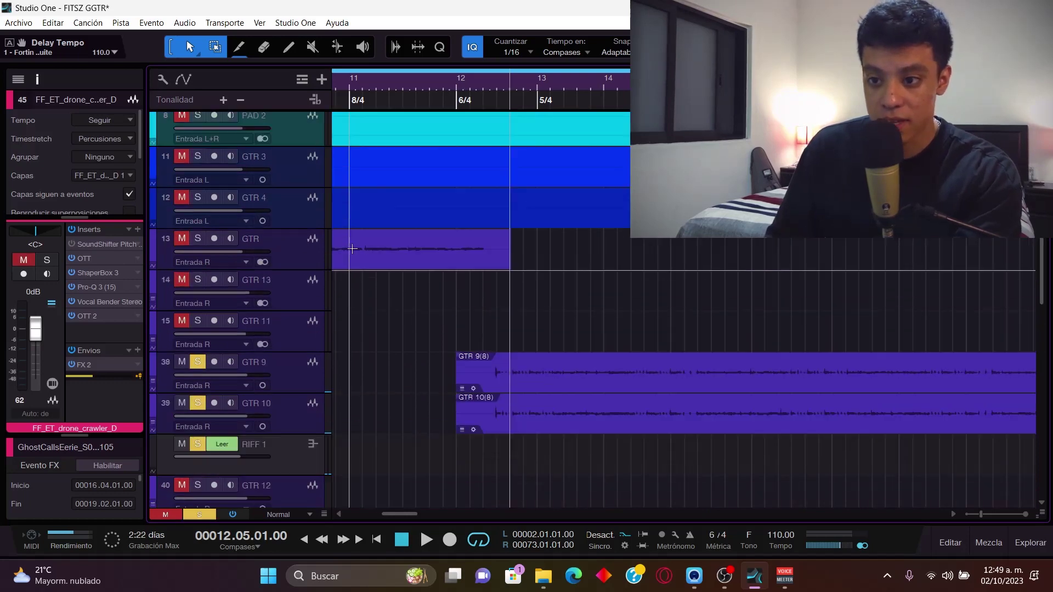
Select the DRUM GGD track and add it to the soloed riff guitars.
{"action": "key", "text": "shift+w"}
{"action": "scroll", "coordinate": [525, 259], "scroll_direction": "down", "scroll_amount": 5}
{"action": "scroll", "coordinate": [429, 279], "scroll_direction": "up", "scroll_amount": 5}
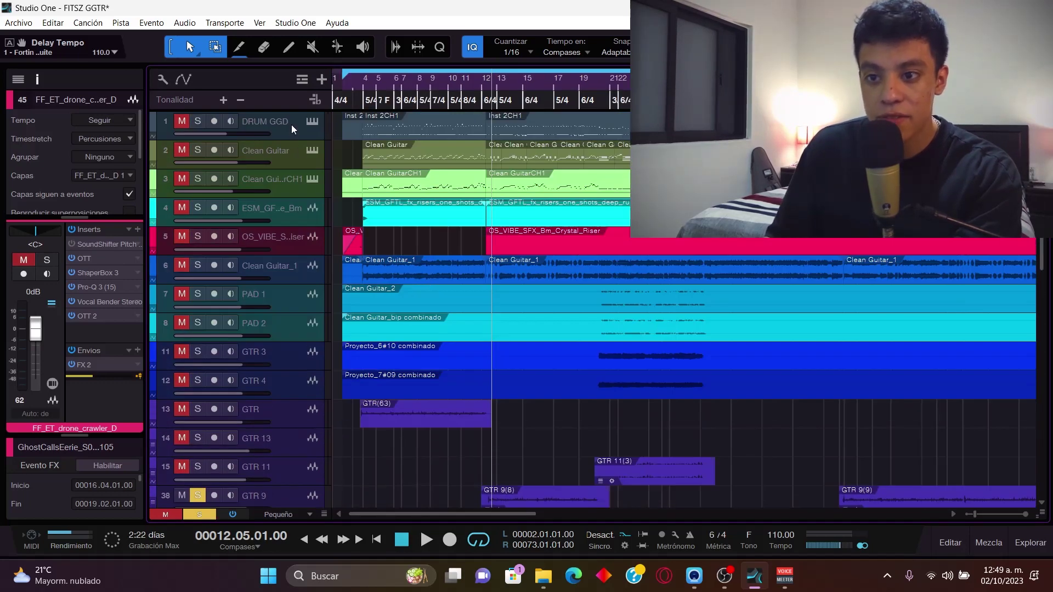
{"action": "left_click", "coordinate": [299, 126]}
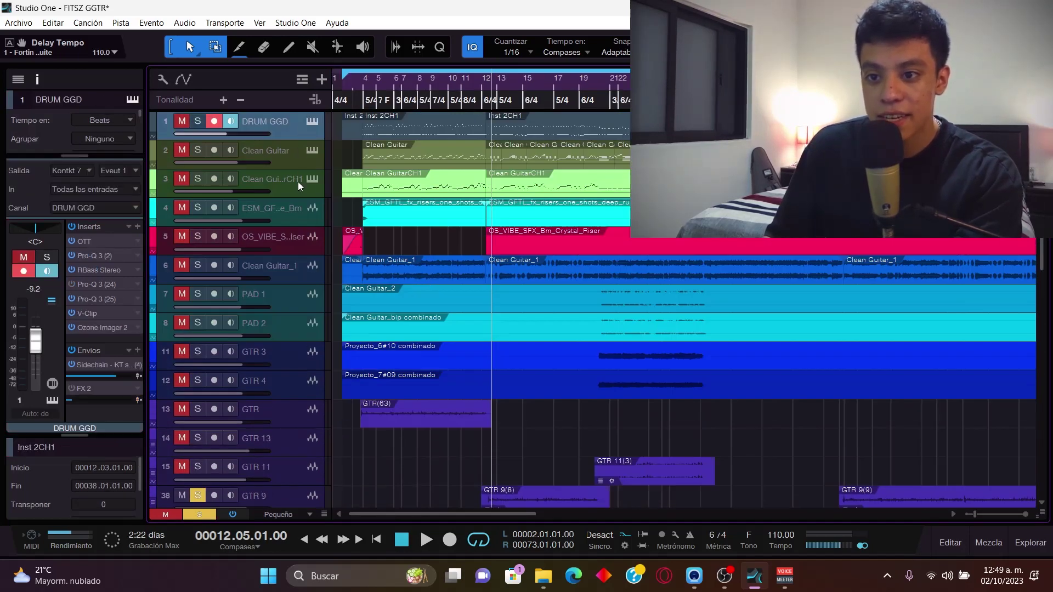
{"action": "left_click", "coordinate": [198, 122]}
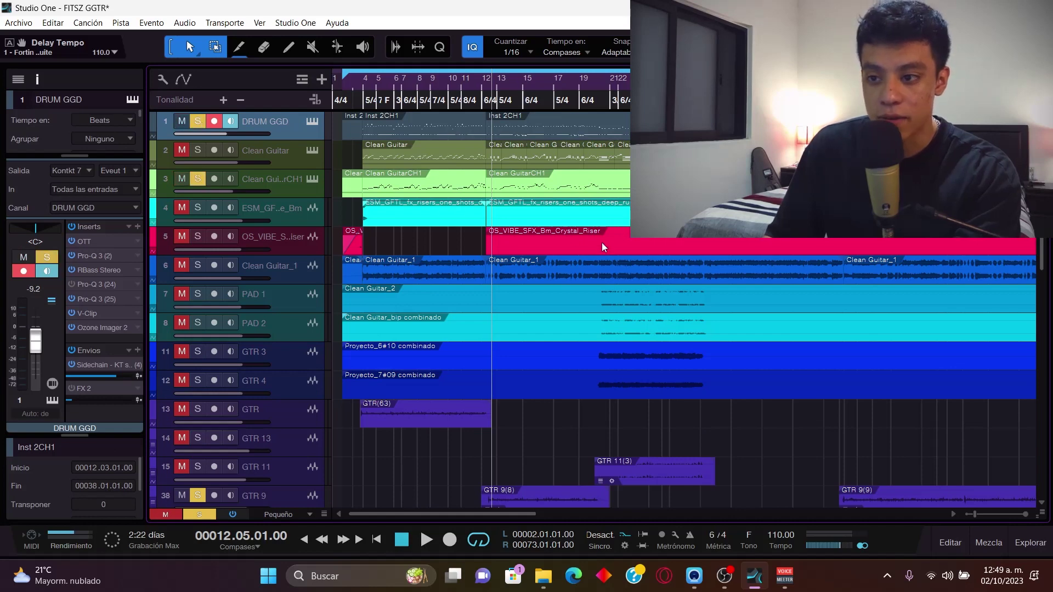
Play the soloed drums and riff guitars from bar 12 and follow the GTR 9 and GTR 10 clips.
{"action": "scroll", "coordinate": [601, 242], "scroll_direction": "down", "scroll_amount": 2}
{"action": "scroll", "coordinate": [601, 242], "scroll_direction": "down", "scroll_amount": 2}
{"action": "key", "text": "space"}
{"action": "scroll", "coordinate": [485, 80], "scroll_direction": "up", "scroll_amount": 5}
{"action": "left_click", "coordinate": [461, 81]}
{"action": "key", "text": "space"}
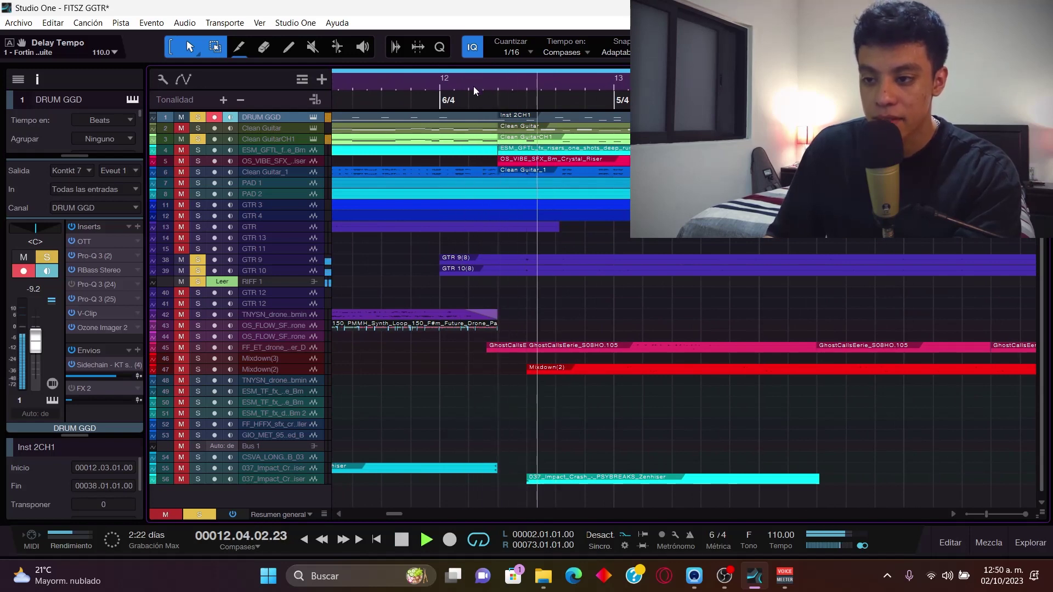
{"action": "scroll", "coordinate": [592, 242], "scroll_direction": "up", "scroll_amount": 3}
{"action": "scroll", "coordinate": [684, 310], "scroll_direction": "down", "scroll_amount": 2}
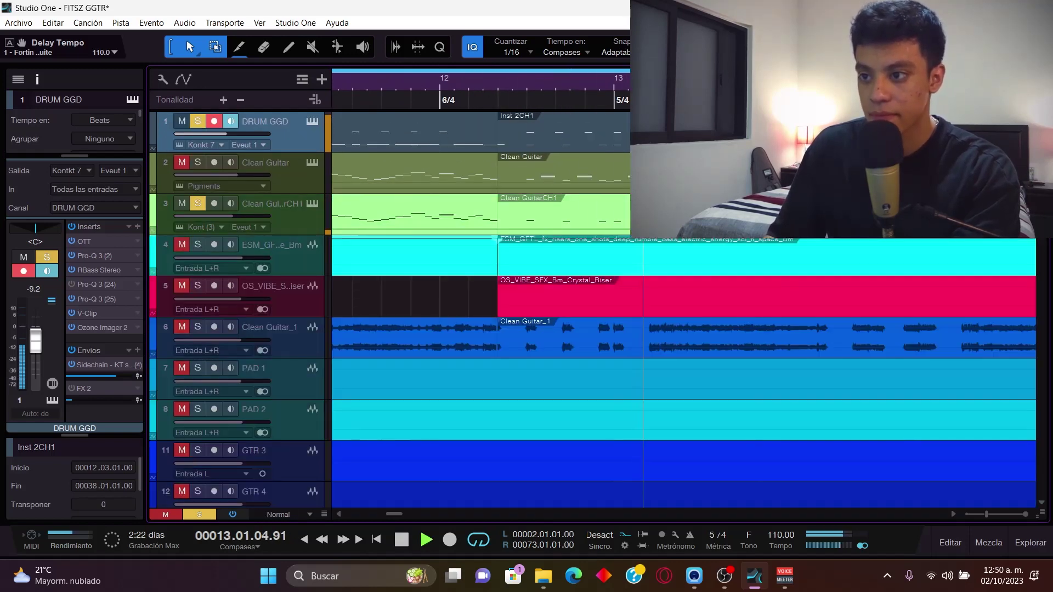
{"action": "scroll", "coordinate": [707, 310], "scroll_direction": "down", "scroll_amount": 5}
{"action": "scroll", "coordinate": [762, 276], "scroll_direction": "down", "scroll_amount": 3}
{"action": "scroll", "coordinate": [762, 275], "scroll_direction": "down", "scroll_amount": 3}
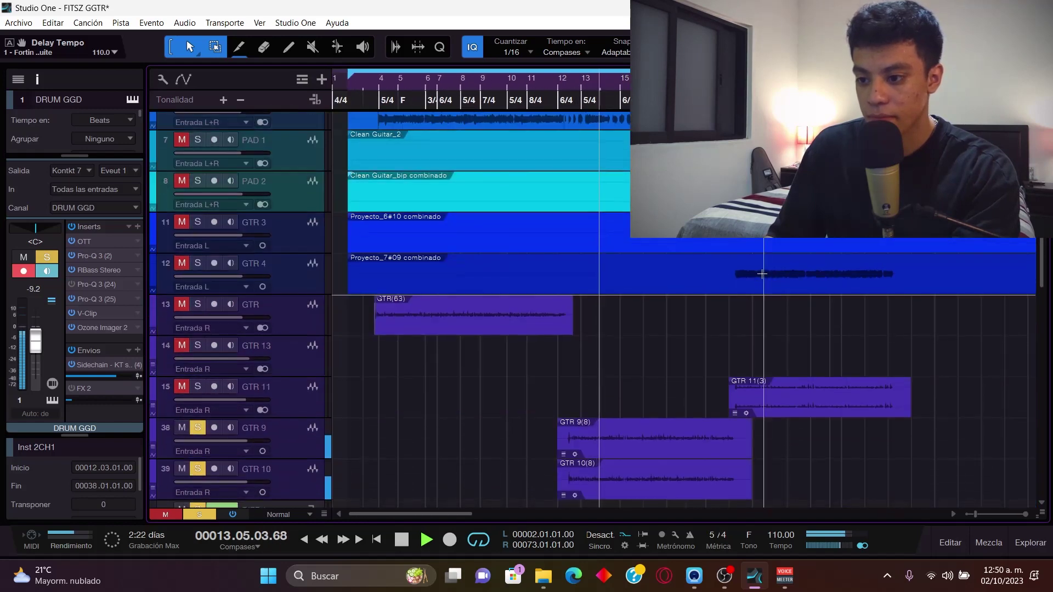
{"action": "scroll", "coordinate": [762, 275], "scroll_direction": "down", "scroll_amount": 1}
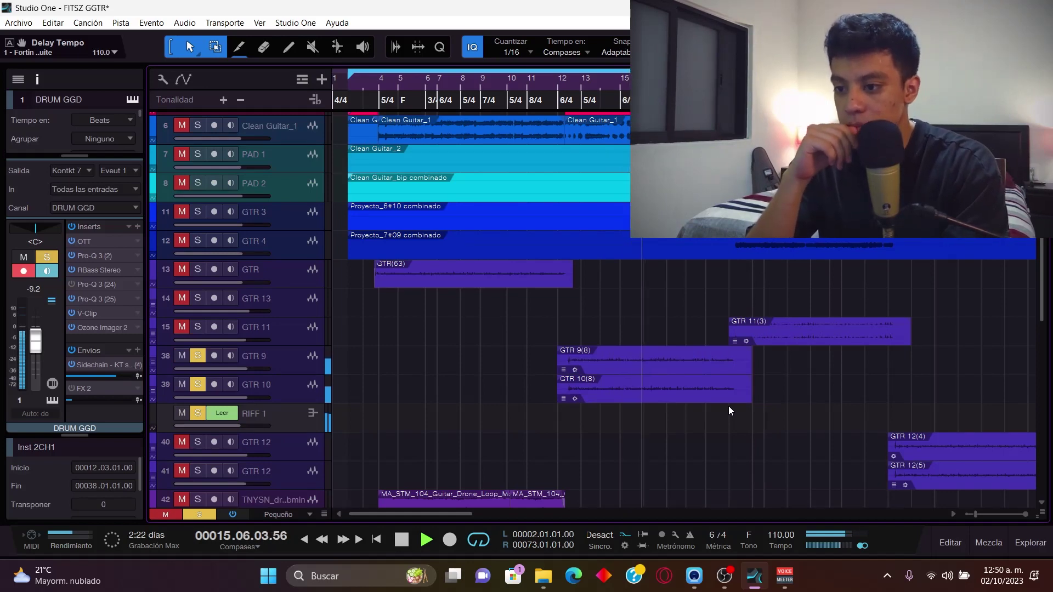
Stop playback and add the FF_ET drone, Mixdown(3) and Mixdown(2) tracks to the soloed drums and riff guitars.
{"action": "key", "text": "space"}
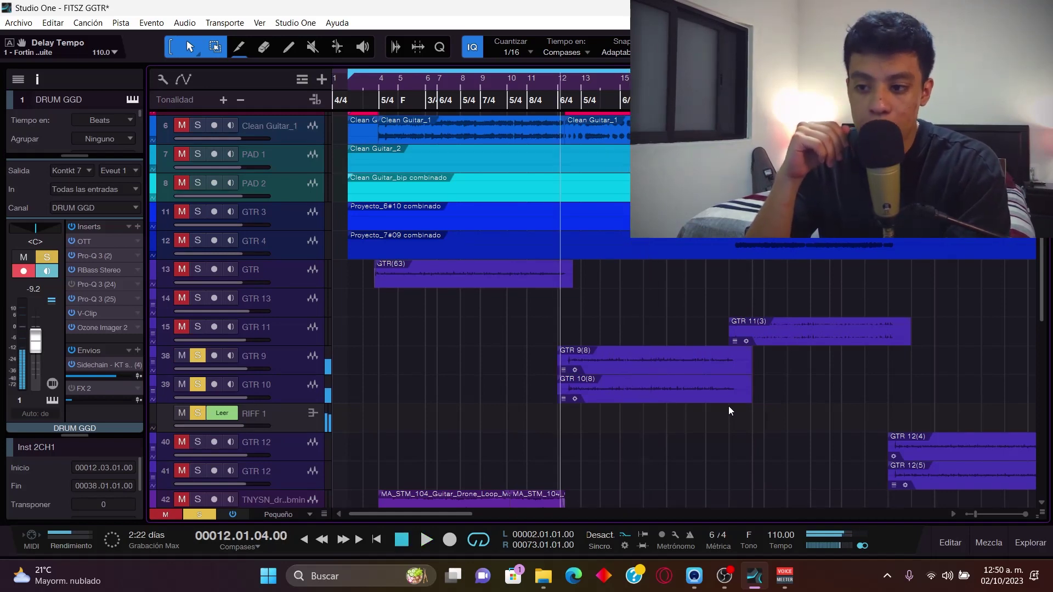
{"action": "scroll", "coordinate": [728, 405], "scroll_direction": "down", "scroll_amount": 1}
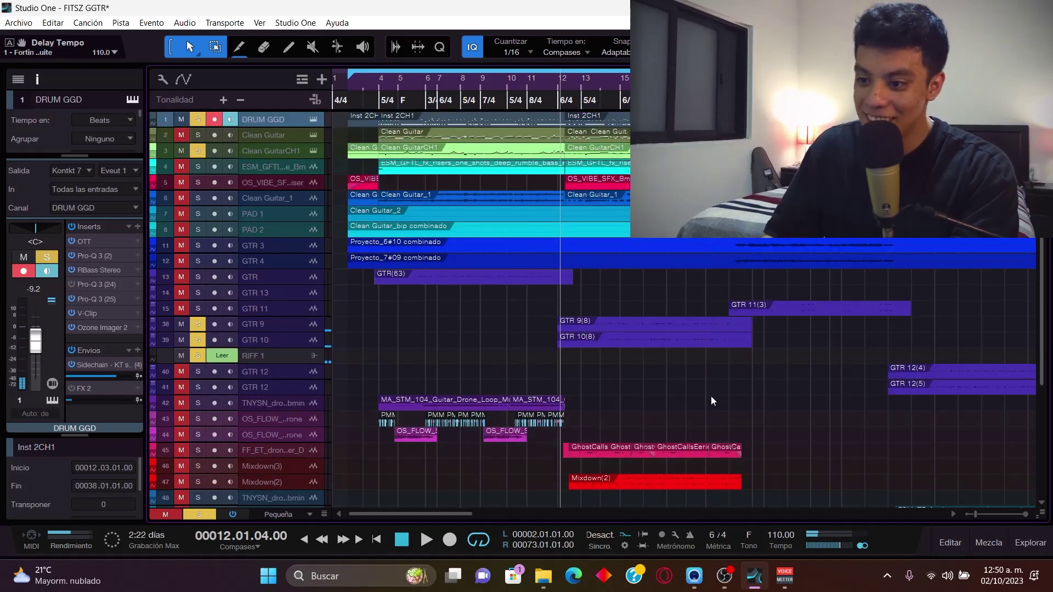
{"action": "scroll", "coordinate": [710, 397], "scroll_direction": "down", "scroll_amount": 4}
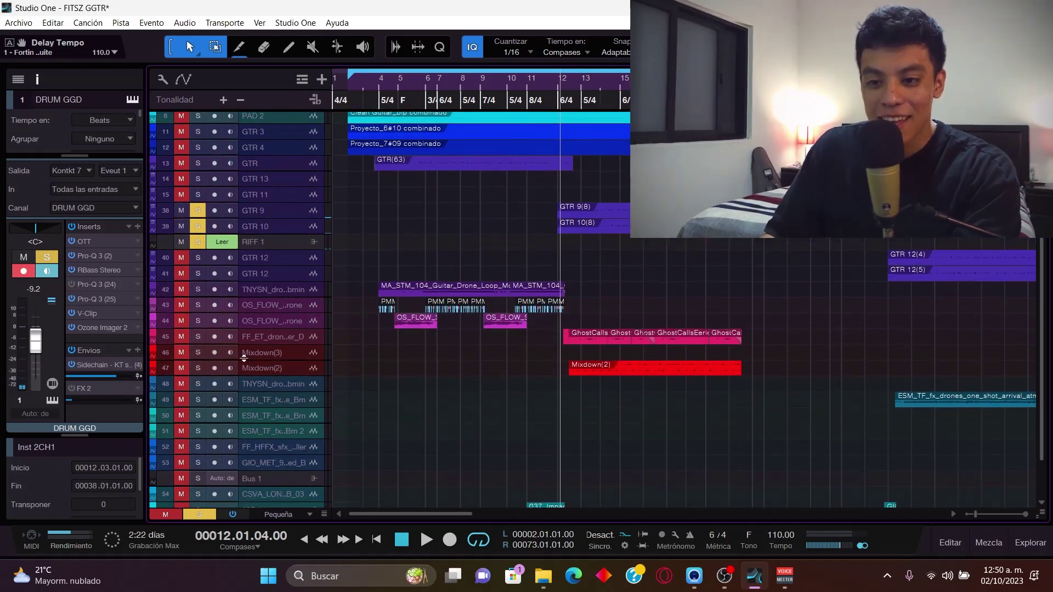
{"action": "left_click", "coordinate": [290, 338]}
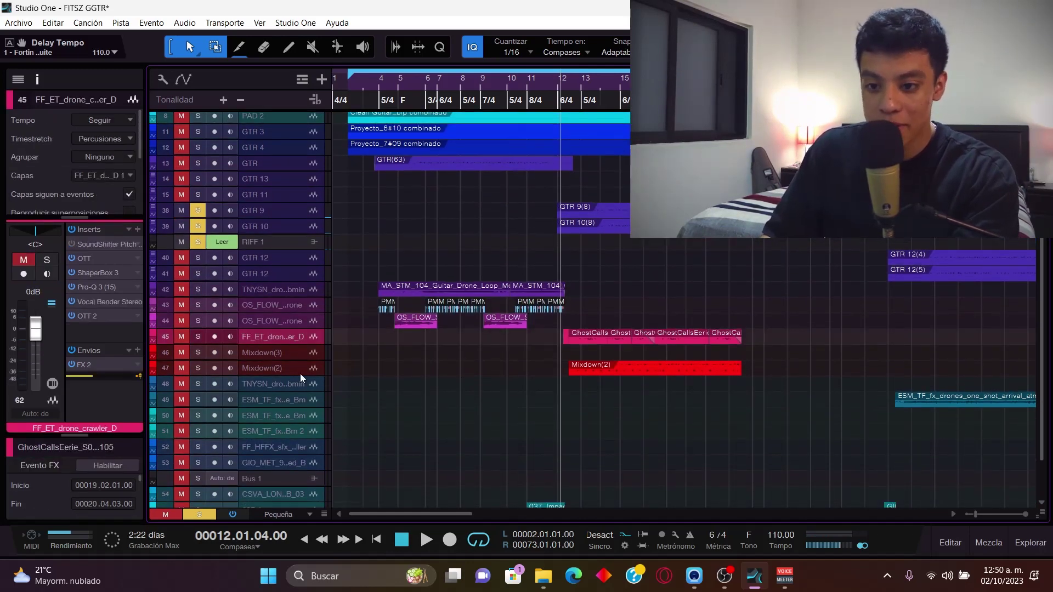
{"action": "left_click", "coordinate": [300, 373]}
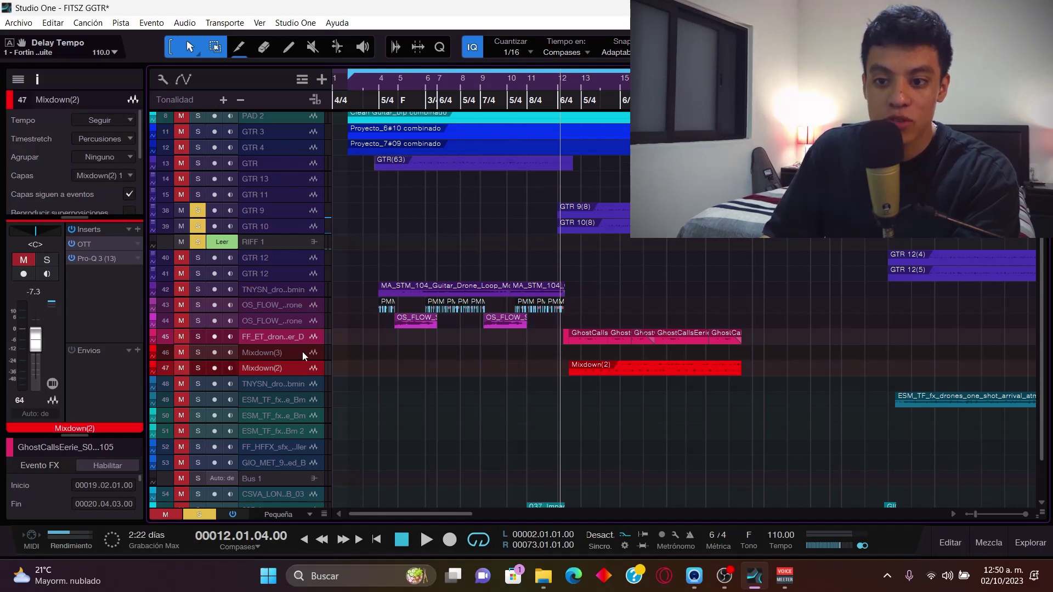
{"action": "left_click", "coordinate": [299, 354], "text": "shift"}
{"action": "left_click", "coordinate": [199, 352]}
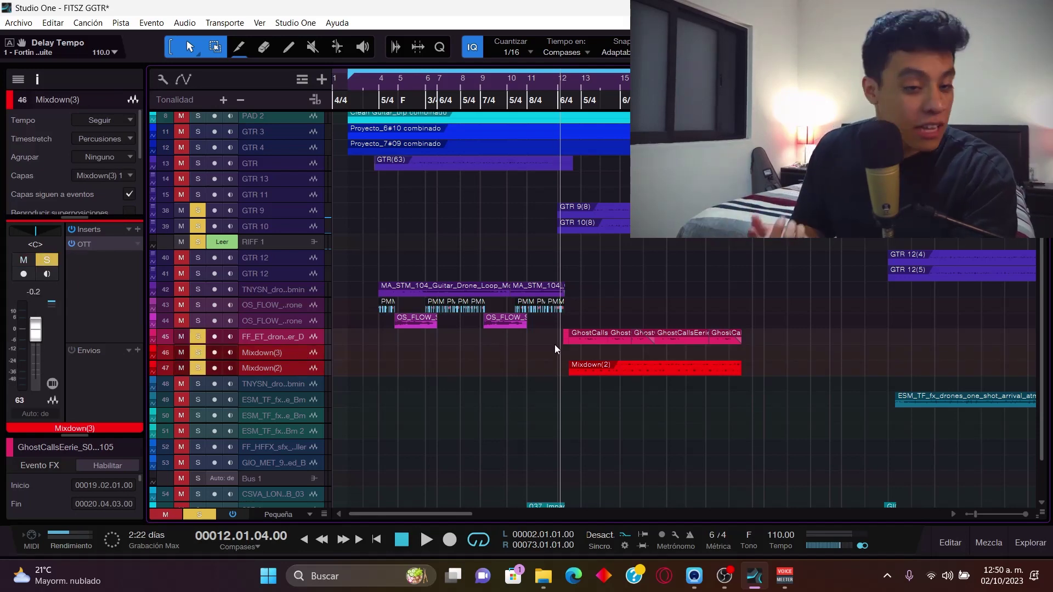
Play the soloed layers from bar 12, toggling the drone and Mixdown solos off and on to compare the riff with and without them.
{"action": "key", "text": "space"}
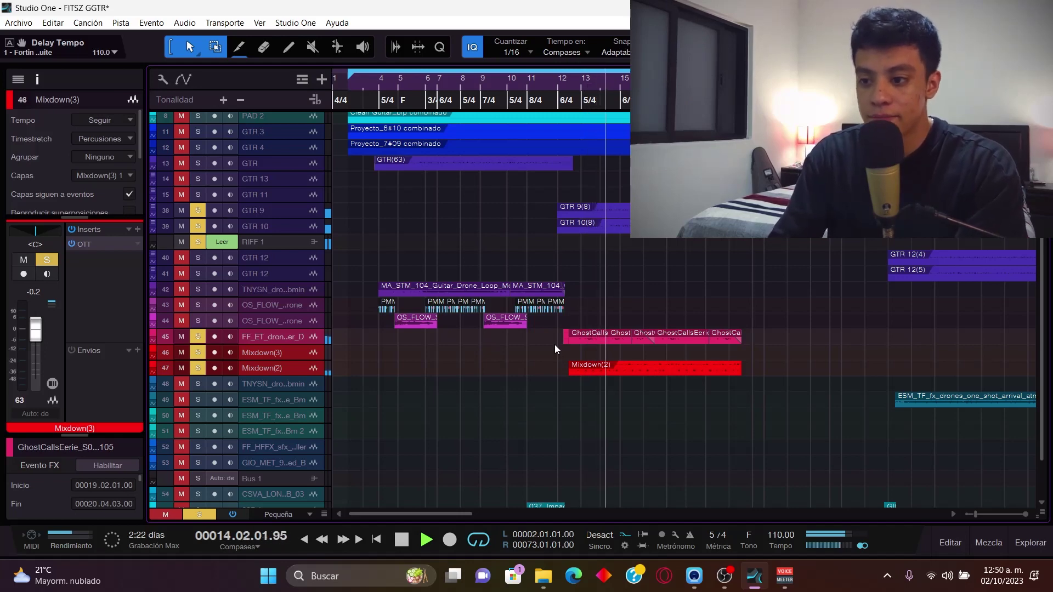
{"action": "left_click", "coordinate": [202, 336]}
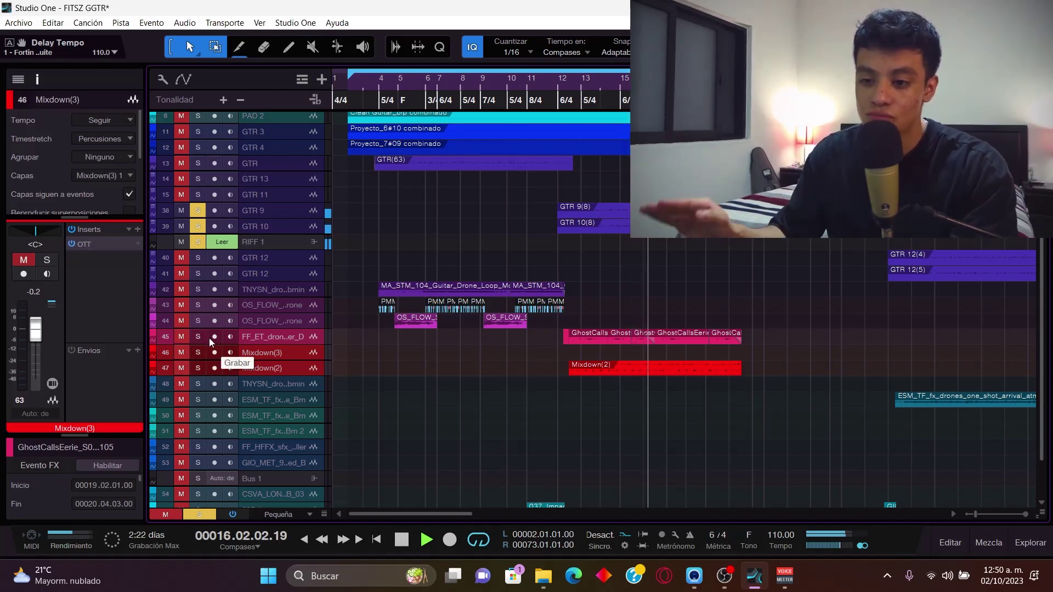
{"action": "left_click", "coordinate": [197, 337]}
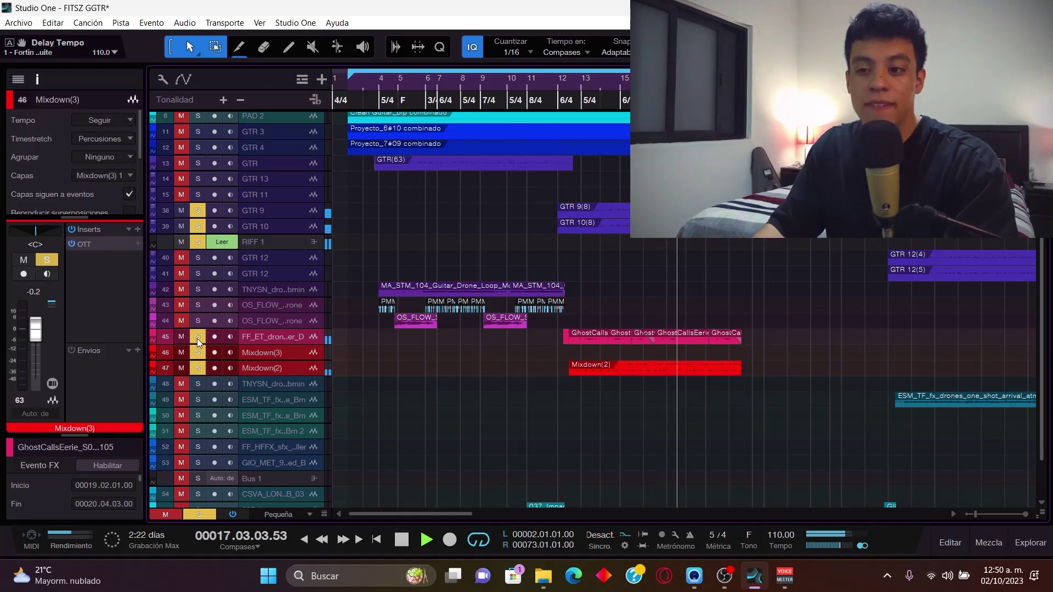
{"action": "scroll", "coordinate": [726, 297], "scroll_direction": "down", "scroll_amount": 1}
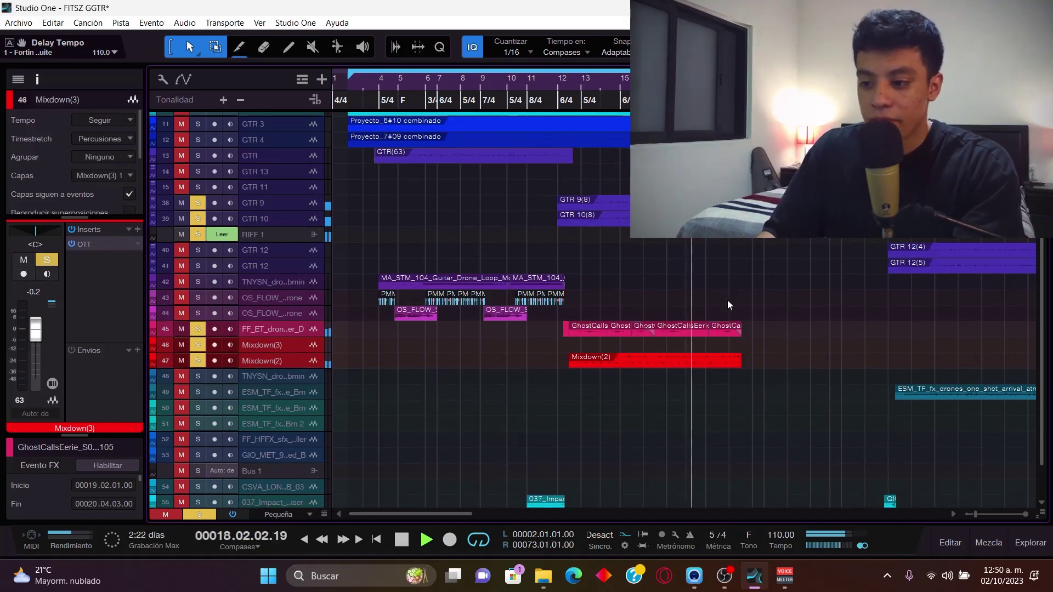
{"action": "key", "text": "space"}
Clear all track solos and place the playback position just before bar 20, where the GTR 11(3) clip starts.
{"action": "left_click", "coordinate": [195, 513]}
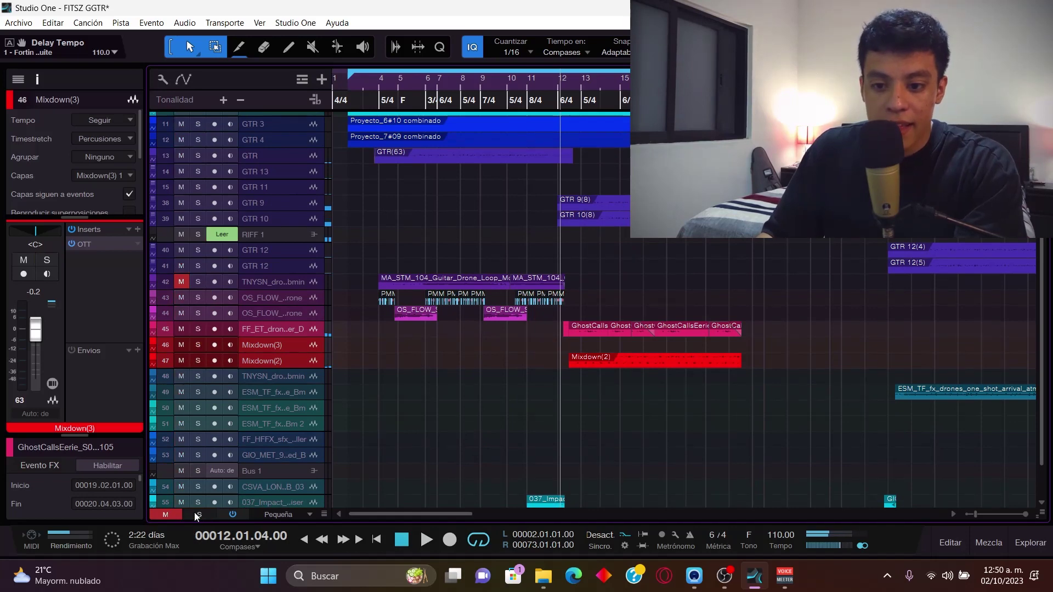
{"action": "scroll", "coordinate": [592, 94], "scroll_direction": "down", "scroll_amount": 1}
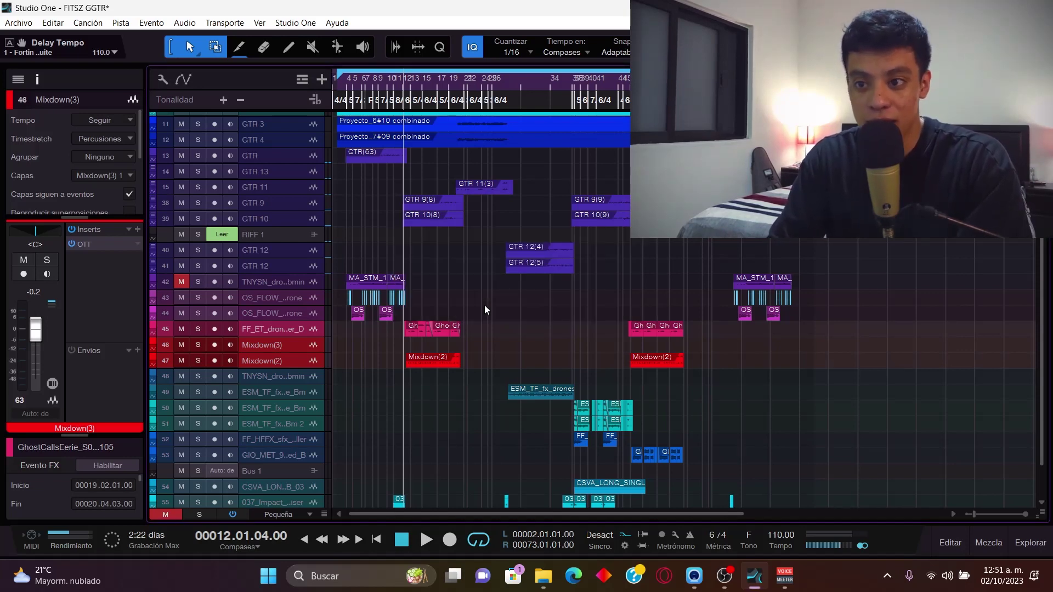
{"action": "scroll", "coordinate": [485, 305], "scroll_direction": "up", "scroll_amount": 4}
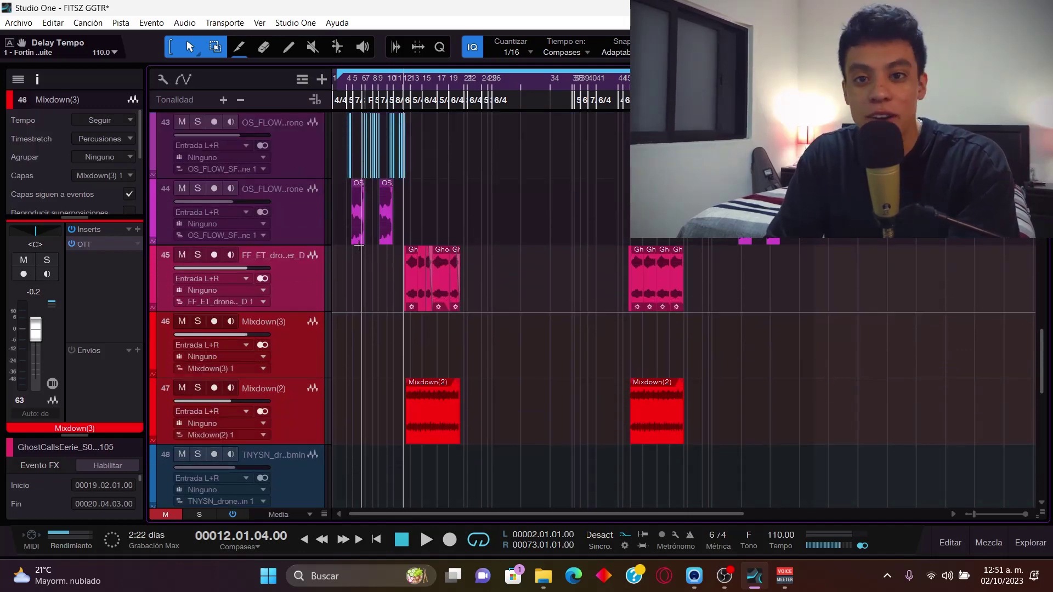
{"action": "scroll", "coordinate": [495, 96], "scroll_direction": "up", "scroll_amount": 3}
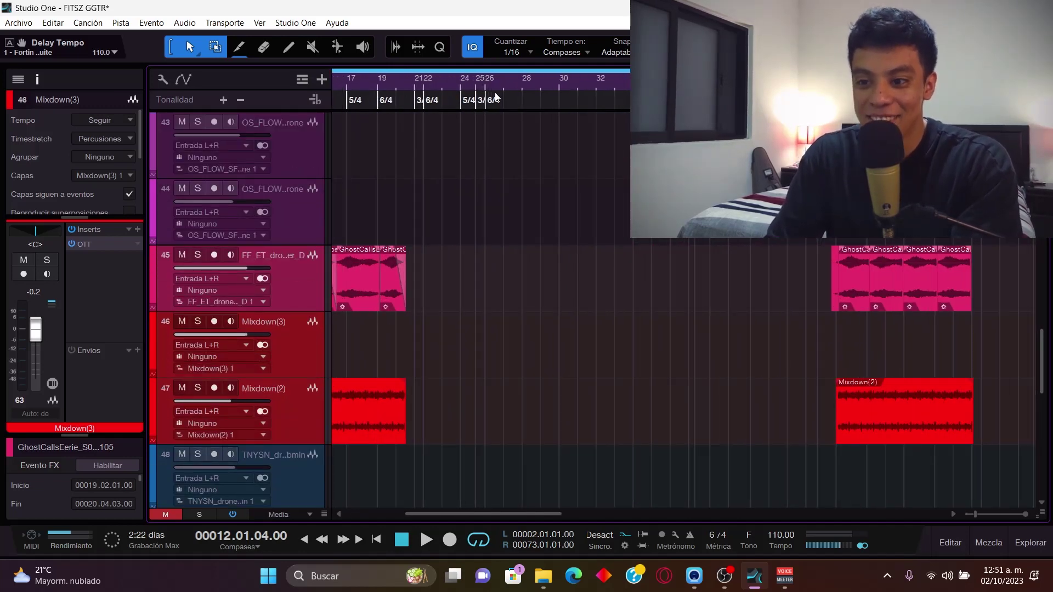
{"action": "scroll", "coordinate": [476, 163], "scroll_direction": "left", "scroll_amount": 3}
{"action": "scroll", "coordinate": [476, 163], "scroll_direction": "up", "scroll_amount": 6}
{"action": "scroll", "coordinate": [476, 163], "scroll_direction": "down", "scroll_amount": 1}
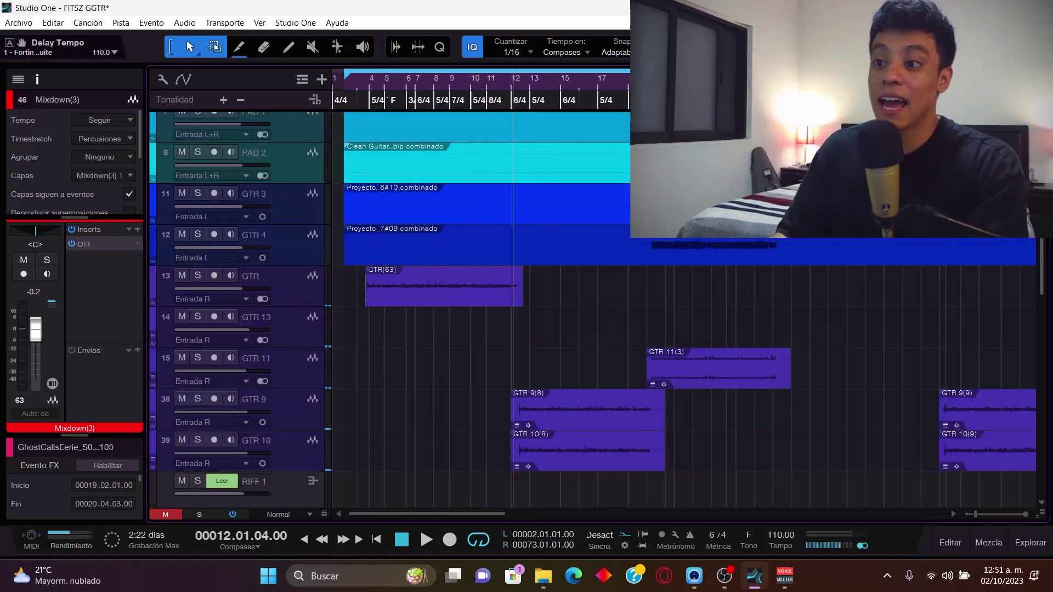
{"action": "scroll", "coordinate": [643, 329], "scroll_direction": "up", "scroll_amount": 5}
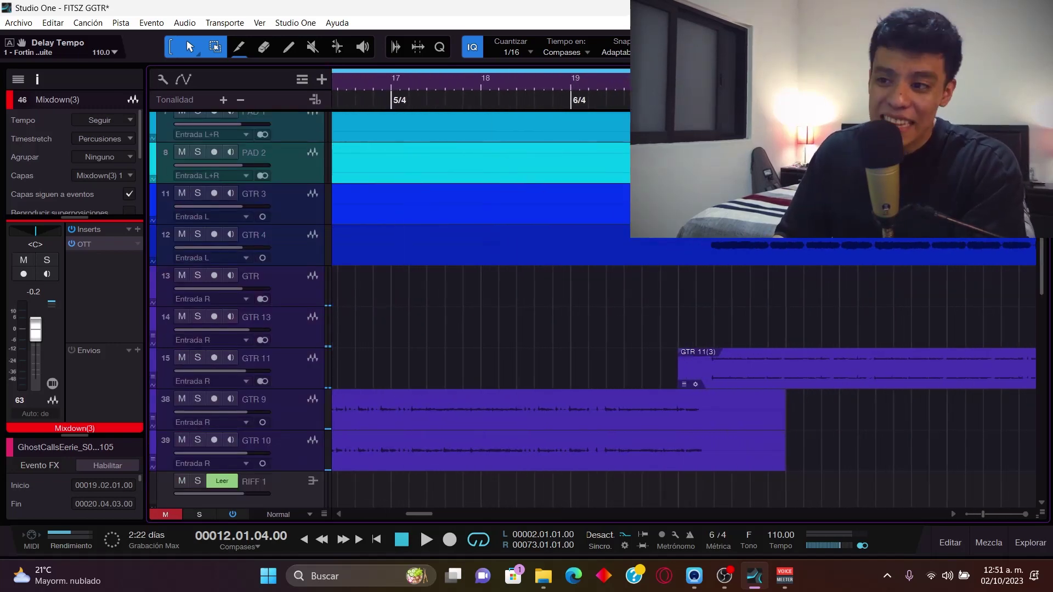
{"action": "scroll", "coordinate": [683, 309], "scroll_direction": "right", "scroll_amount": 2}
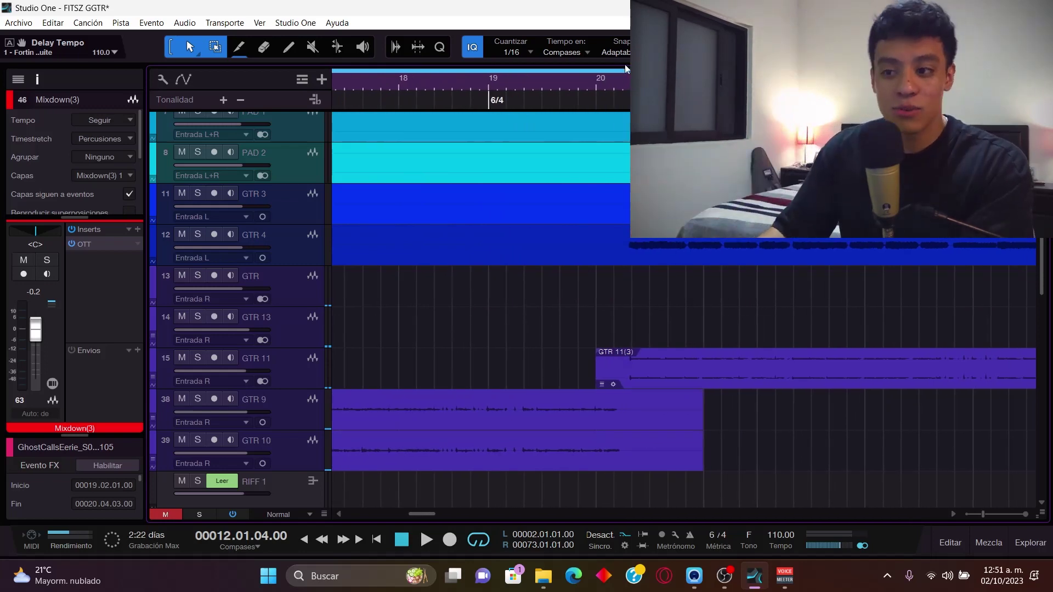
{"action": "left_click", "coordinate": [591, 85]}
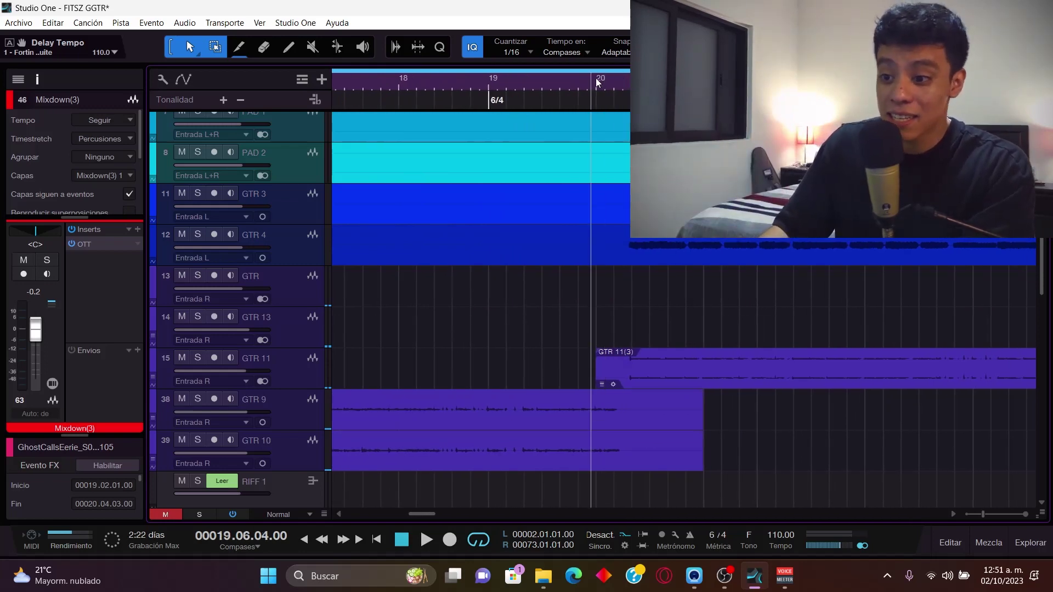
Play the full arrangement from just before bar 20 and follow the drum, pad and guitar tracks through to the GTR 12 clips.
{"action": "key", "text": "z"}
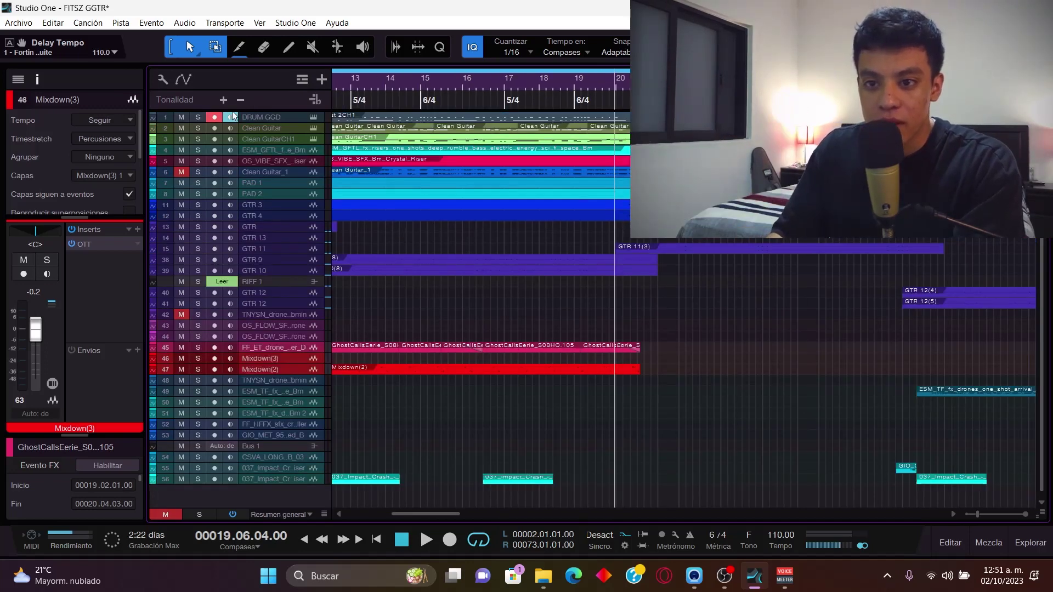
{"action": "key", "text": "space"}
{"action": "key", "text": "shift+e"}
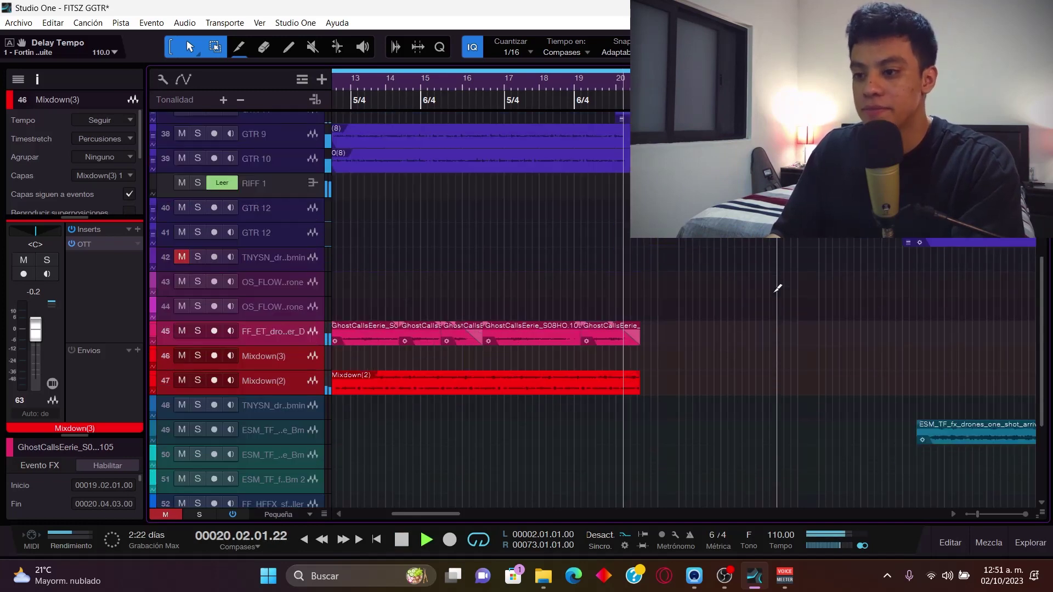
{"action": "scroll", "coordinate": [761, 279], "scroll_direction": "right", "scroll_amount": 2}
{"action": "scroll", "coordinate": [767, 230], "scroll_direction": "down", "scroll_amount": 4}
{"action": "key", "text": "shift+w"}
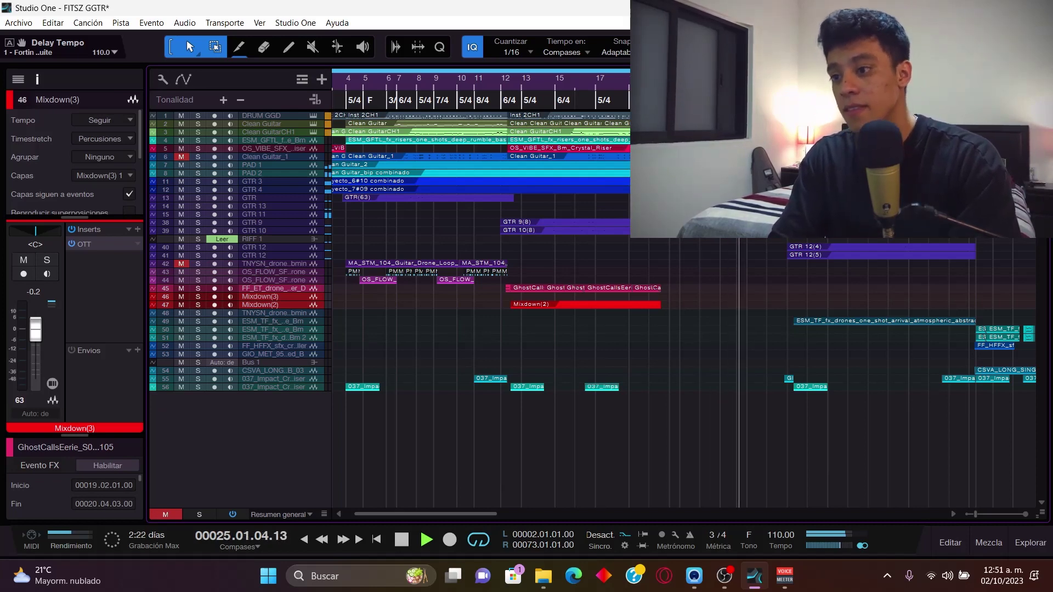
{"action": "key", "text": "shift+e"}
{"action": "key", "text": "shift+e"}
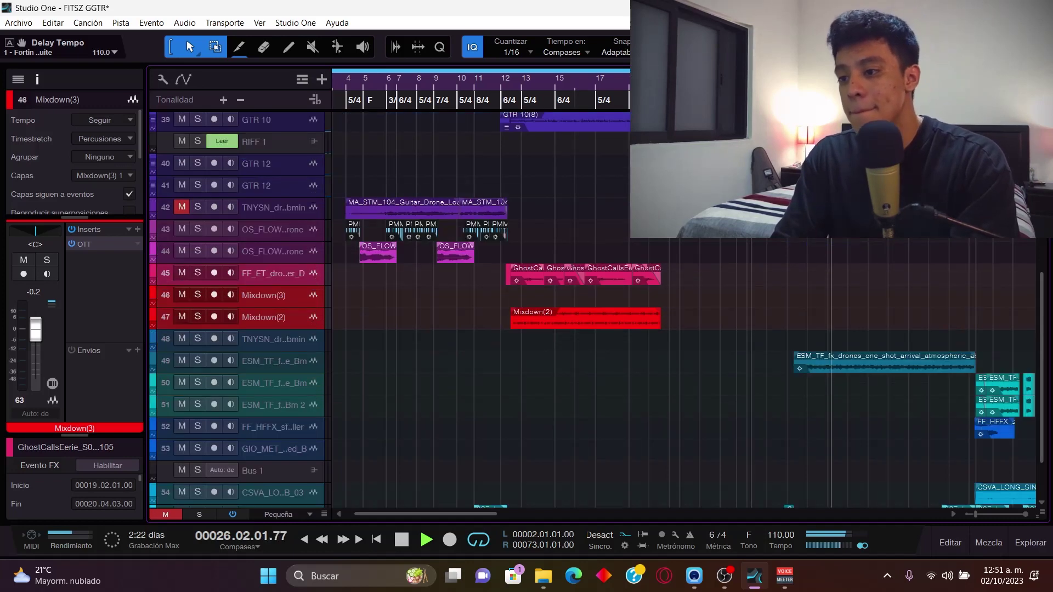
{"action": "scroll", "coordinate": [683, 309], "scroll_direction": "up", "scroll_amount": 8}
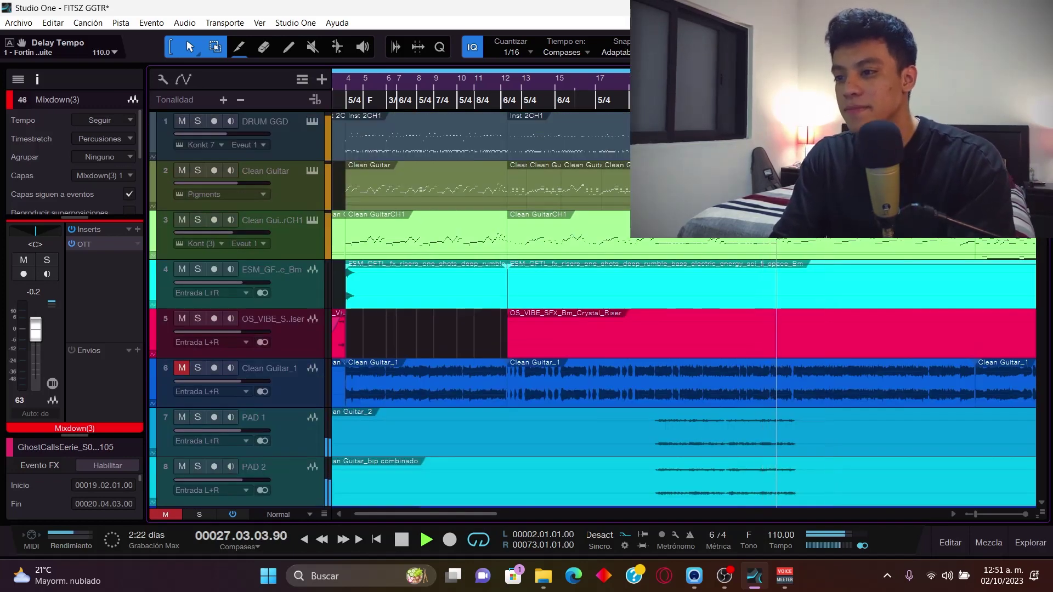
{"action": "scroll", "coordinate": [683, 310], "scroll_direction": "down", "scroll_amount": 12}
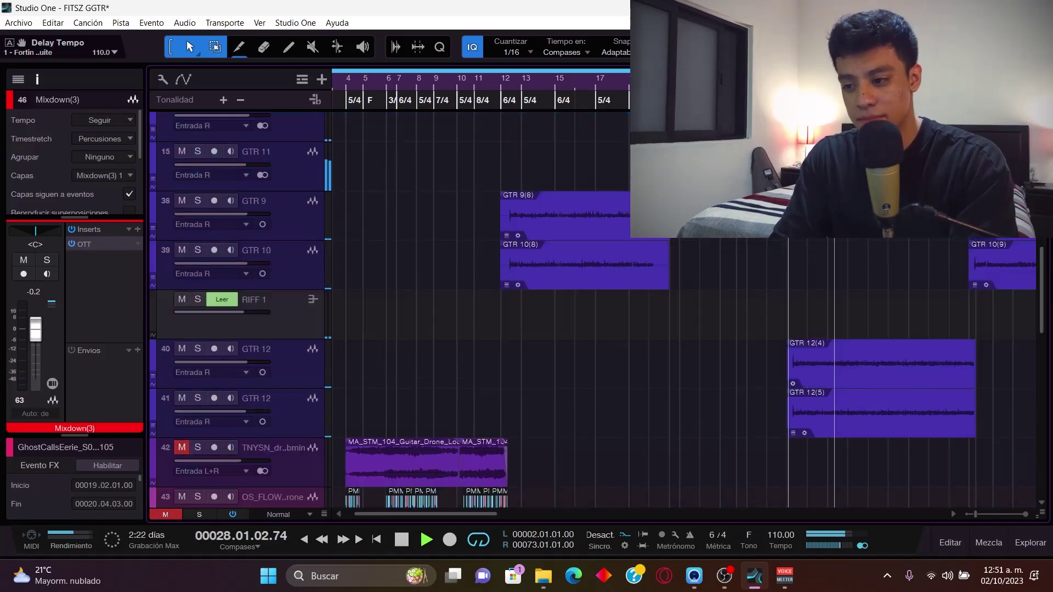
{"action": "key", "text": "space"}
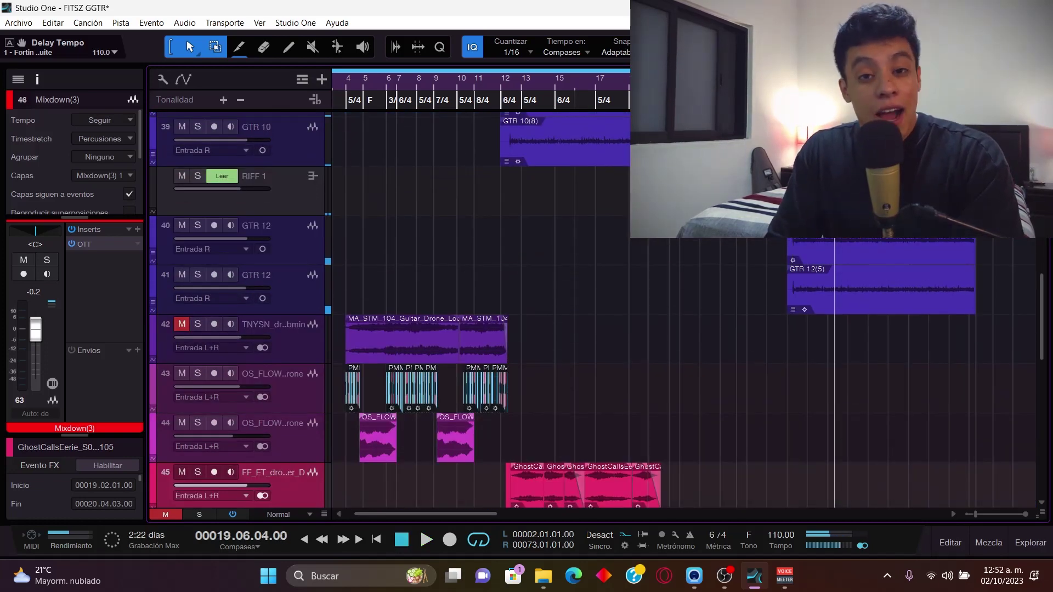
Examine the pad, GTR 3, GTR 4 and GTR 11 clips around the transition at bar 20.
{"action": "scroll", "coordinate": [834, 216], "scroll_direction": "up", "scroll_amount": 6}
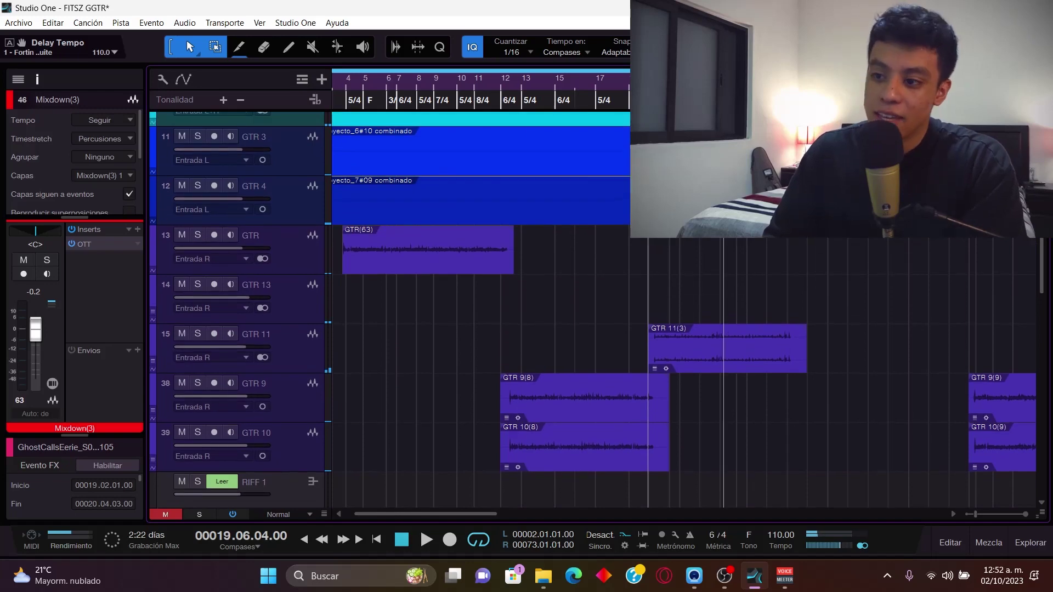
{"action": "scroll", "coordinate": [713, 216], "scroll_direction": "up", "scroll_amount": 4}
{"action": "scroll", "coordinate": [644, 328], "scroll_direction": "up", "scroll_amount": 4}
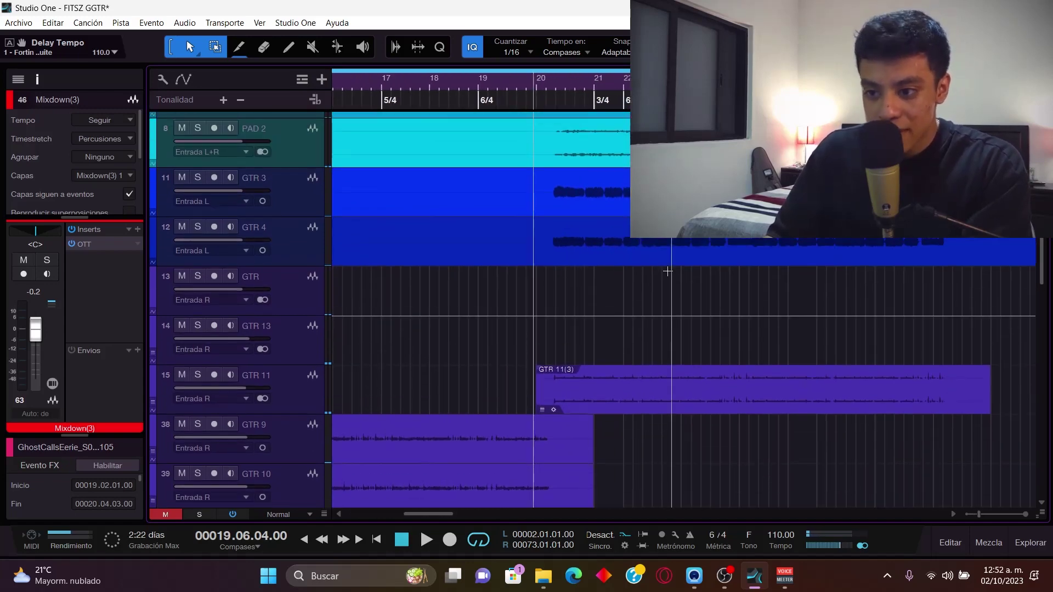
{"action": "scroll", "coordinate": [644, 329], "scroll_direction": "up", "scroll_amount": 1}
{"action": "scroll", "coordinate": [559, 85], "scroll_direction": "up", "scroll_amount": 4}
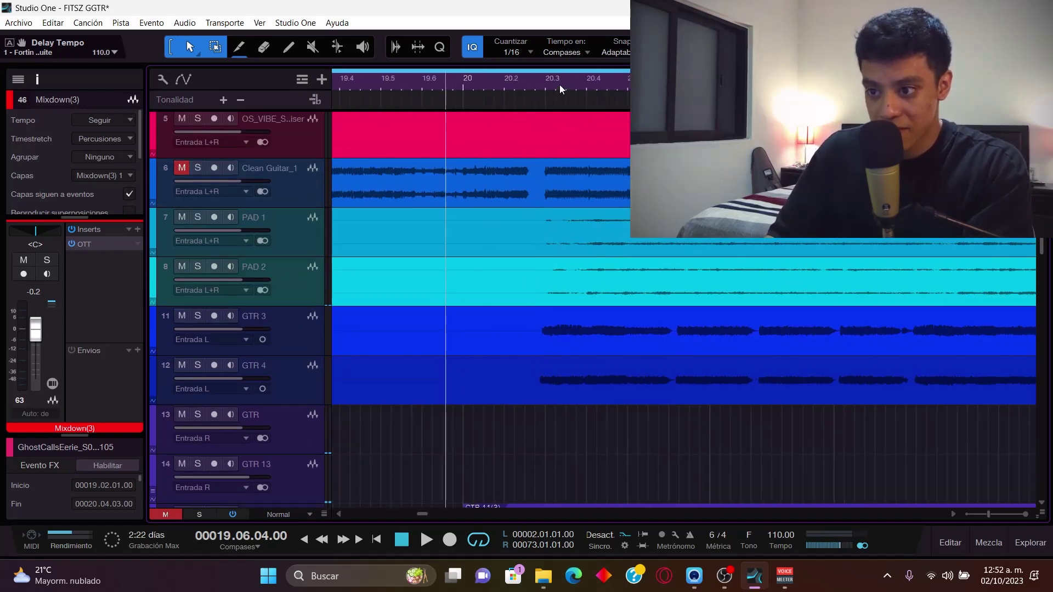
{"action": "scroll", "coordinate": [559, 82], "scroll_direction": "down", "scroll_amount": 5}
{"action": "scroll", "coordinate": [616, 418], "scroll_direction": "left", "scroll_amount": 3}
{"action": "scroll", "coordinate": [616, 418], "scroll_direction": "down", "scroll_amount": 4}
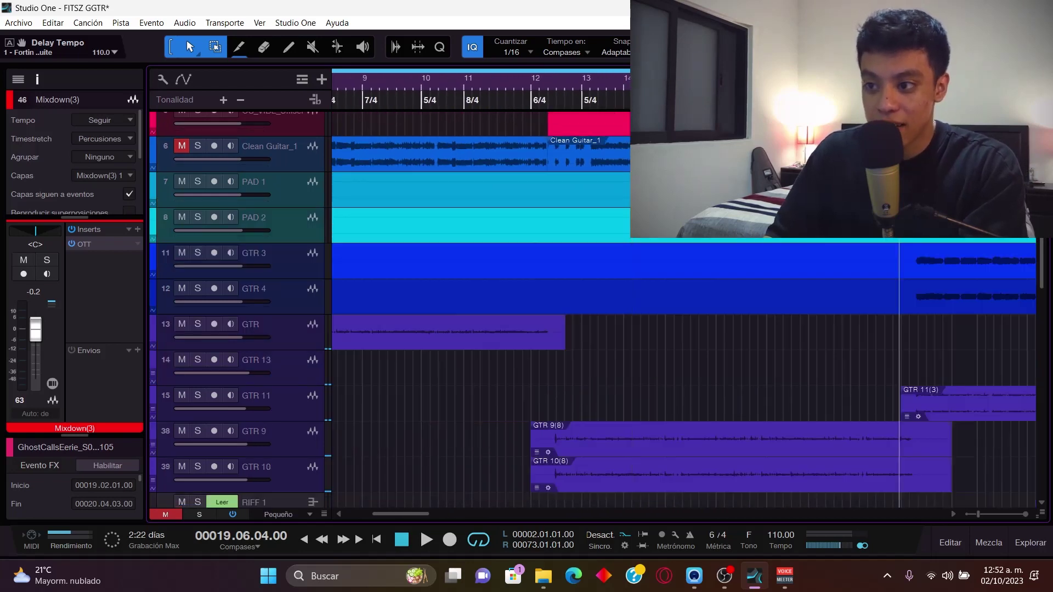
{"action": "scroll", "coordinate": [615, 418], "scroll_direction": "down", "scroll_amount": 5}
{"action": "scroll", "coordinate": [556, 192], "scroll_direction": "up", "scroll_amount": 4}
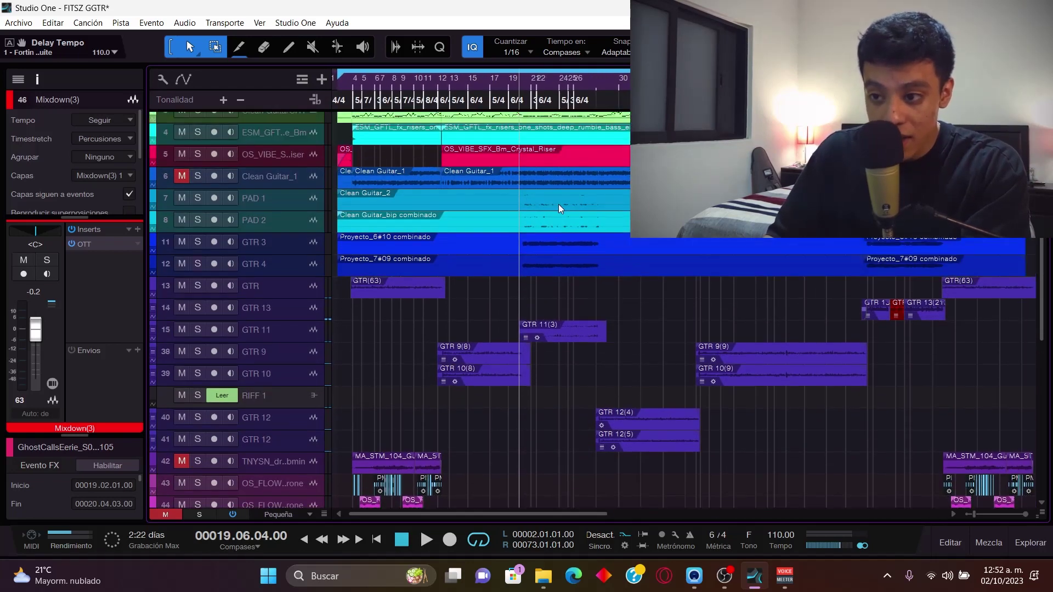
{"action": "scroll", "coordinate": [533, 87], "scroll_direction": "up", "scroll_amount": 3}
Focus on the start of the GTR 11(3) clip at bar 20 and select the GTR 11 track.
{"action": "left_click_drag", "start_coordinate": [535, 90], "coordinate": [530, 84]}
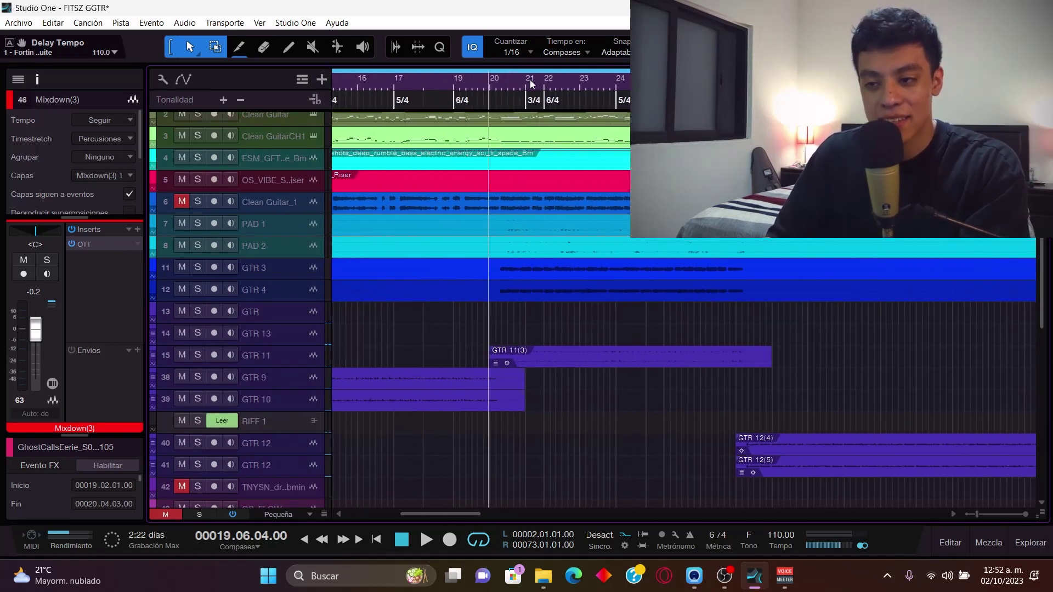
{"action": "scroll", "coordinate": [555, 203], "scroll_direction": "up", "scroll_amount": 2}
{"action": "scroll", "coordinate": [573, 249], "scroll_direction": "down", "scroll_amount": 8}
{"action": "scroll", "coordinate": [578, 259], "scroll_direction": "up", "scroll_amount": 1}
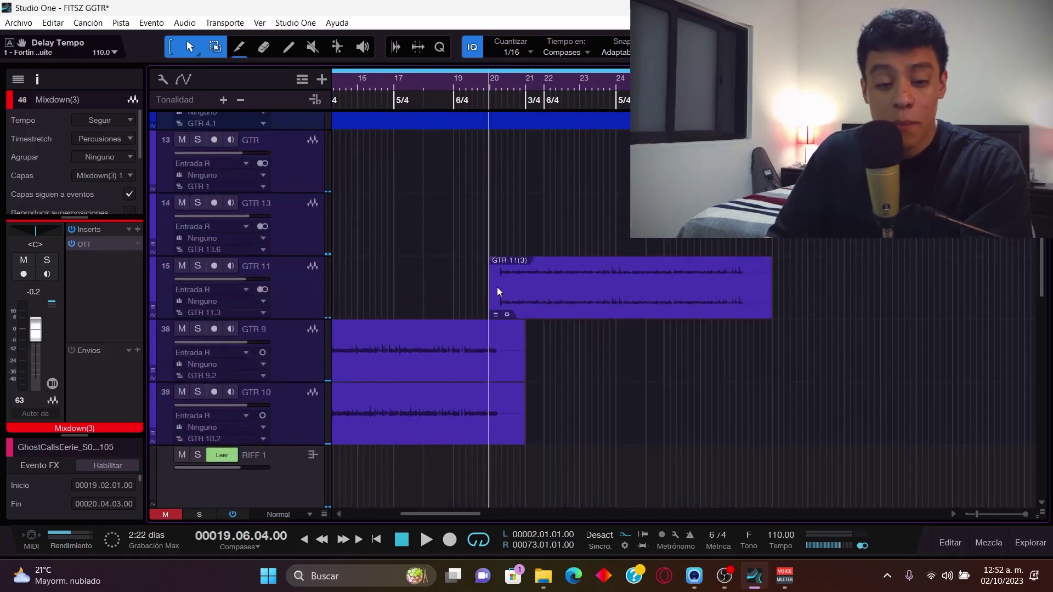
{"action": "left_click_drag", "start_coordinate": [507, 92], "coordinate": [508, 88]}
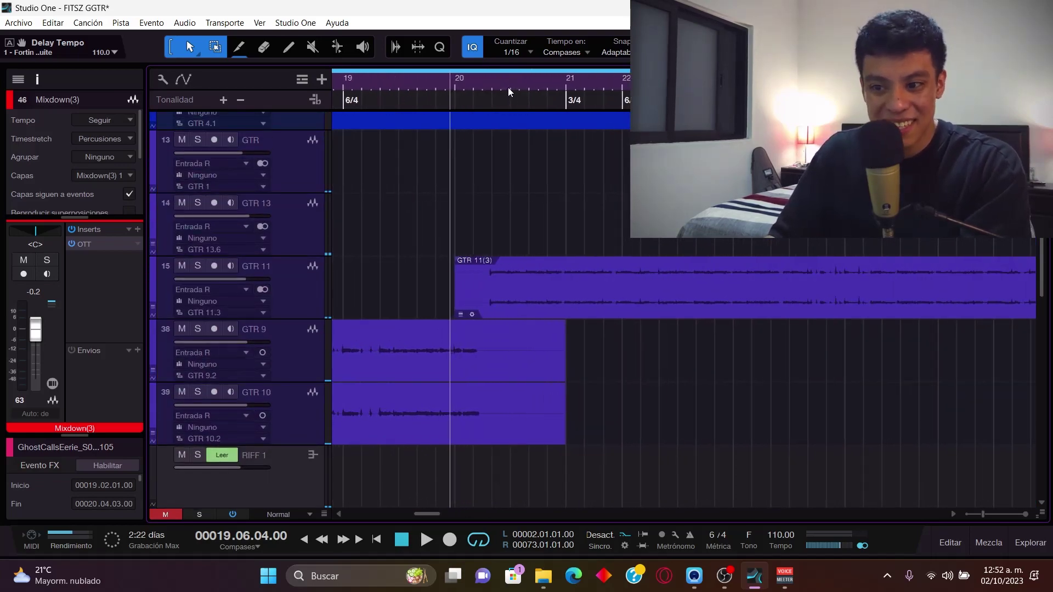
{"action": "scroll", "coordinate": [596, 259], "scroll_direction": "up", "scroll_amount": 3}
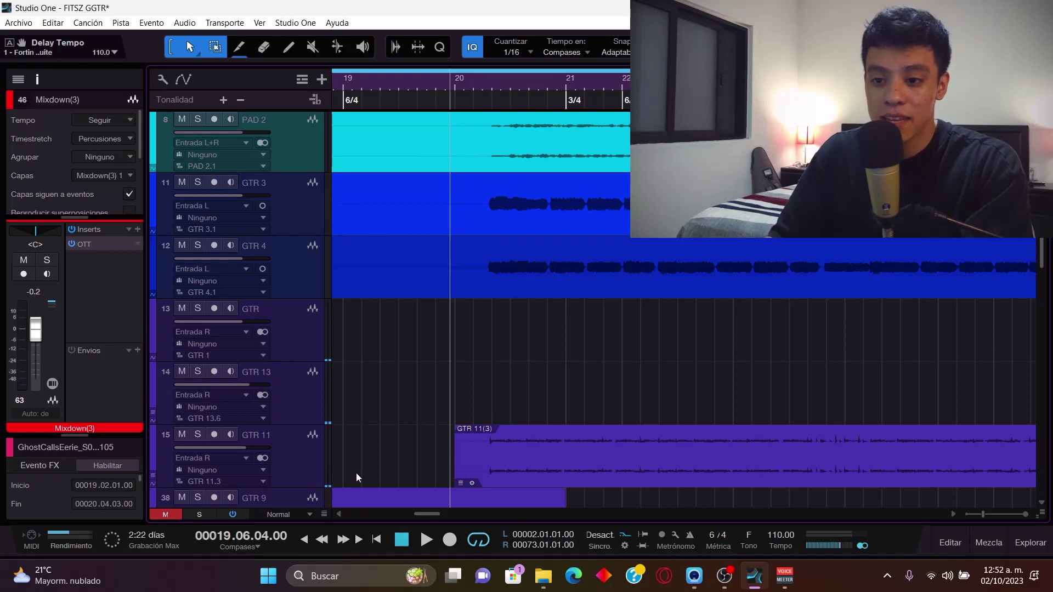
{"action": "left_click", "coordinate": [305, 486]}
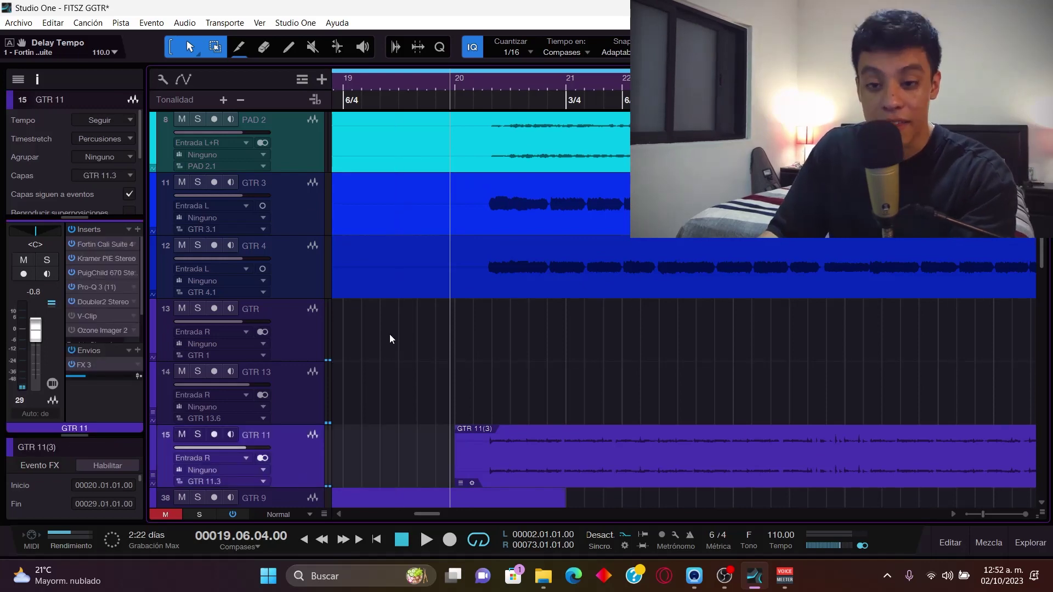
Solo the GTR 11 track and listen to its GTR 11(3) clip from just before bar 20, stopping after bar 23.
{"action": "scroll", "coordinate": [285, 480], "scroll_direction": "down", "scroll_amount": 1}
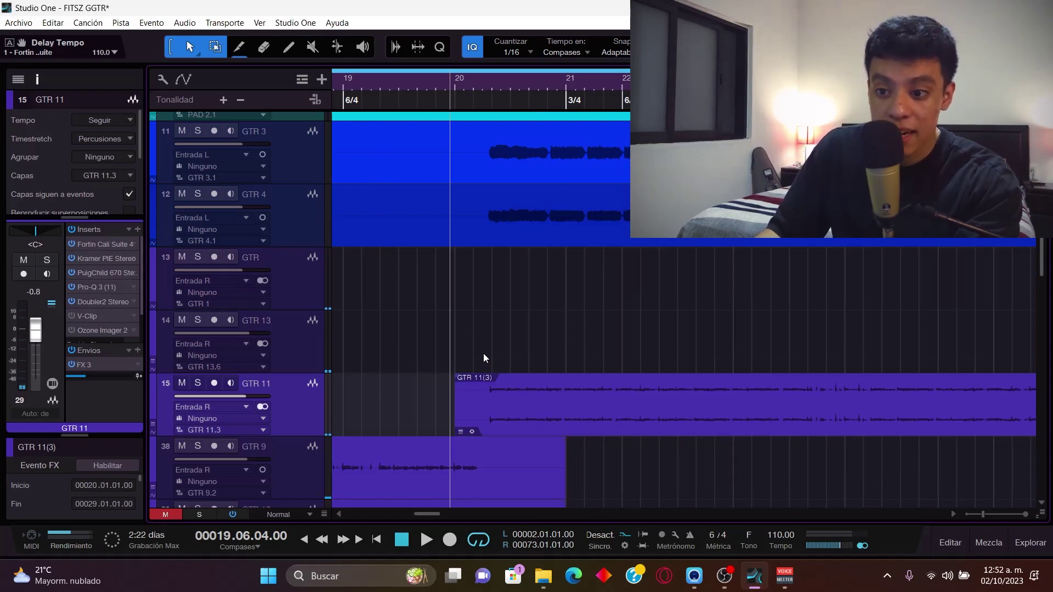
{"action": "key", "text": "s"}
{"action": "key", "text": "space"}
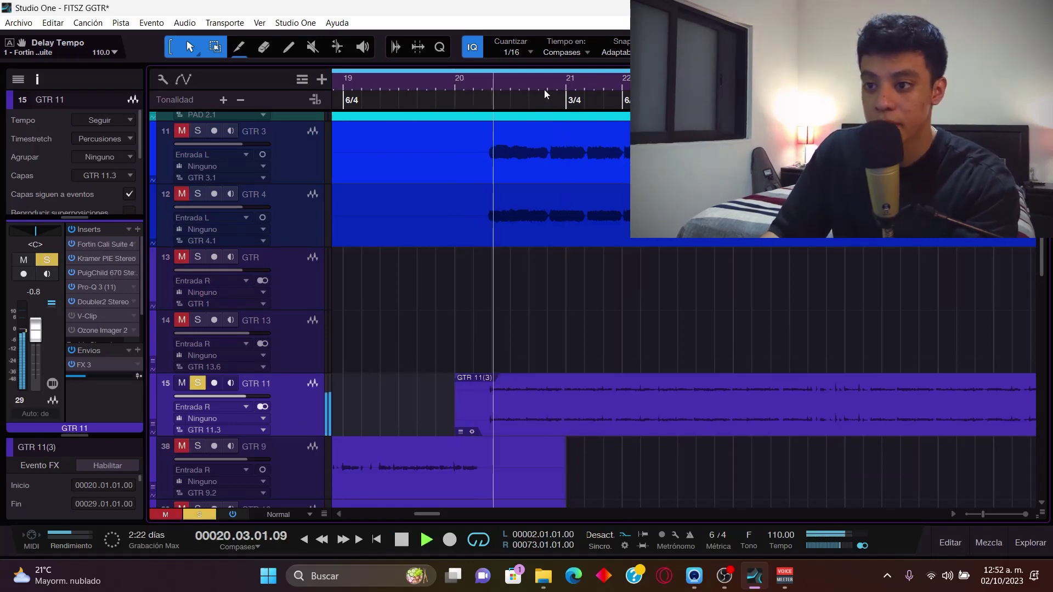
{"action": "scroll", "coordinate": [545, 83], "scroll_direction": "down", "scroll_amount": 1}
{"action": "scroll", "coordinate": [547, 80], "scroll_direction": "down", "scroll_amount": 1}
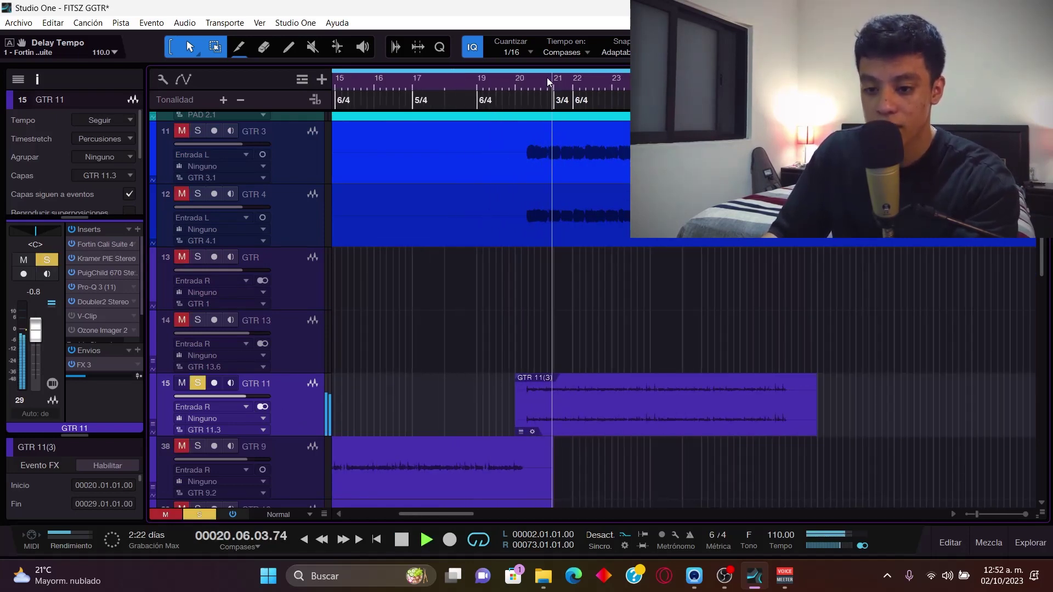
{"action": "scroll", "coordinate": [745, 269], "scroll_direction": "right", "scroll_amount": 2}
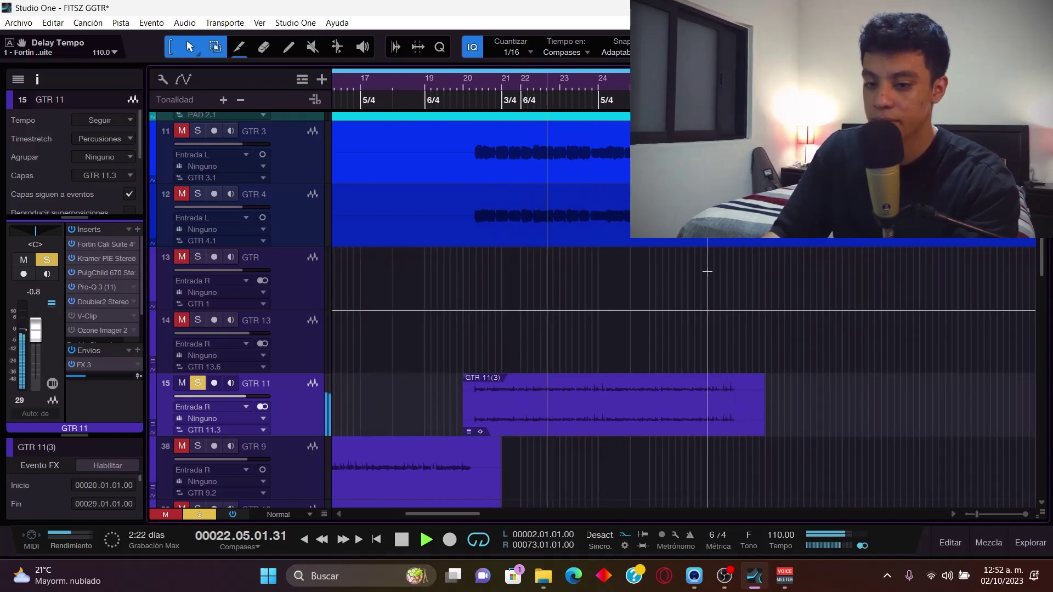
{"action": "scroll", "coordinate": [677, 303], "scroll_direction": "up", "scroll_amount": 1}
{"action": "scroll", "coordinate": [676, 305], "scroll_direction": "down", "scroll_amount": 1}
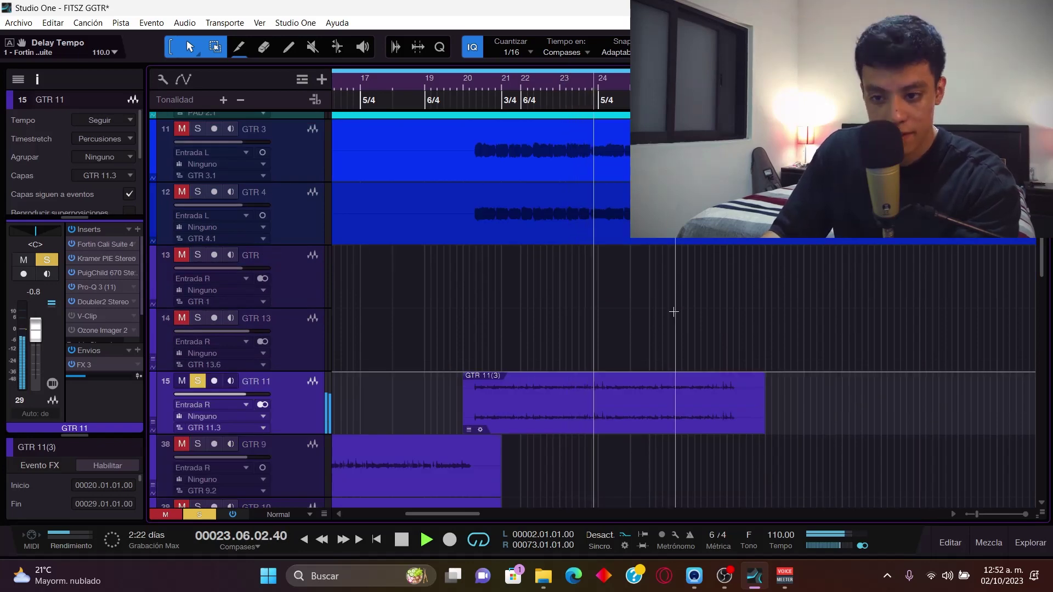
{"action": "key", "text": "space"}
Select the GTR 3 and GTR 4 tracks and solo them together around bar 20.
{"action": "scroll", "coordinate": [377, 308], "scroll_direction": "up", "scroll_amount": 2}
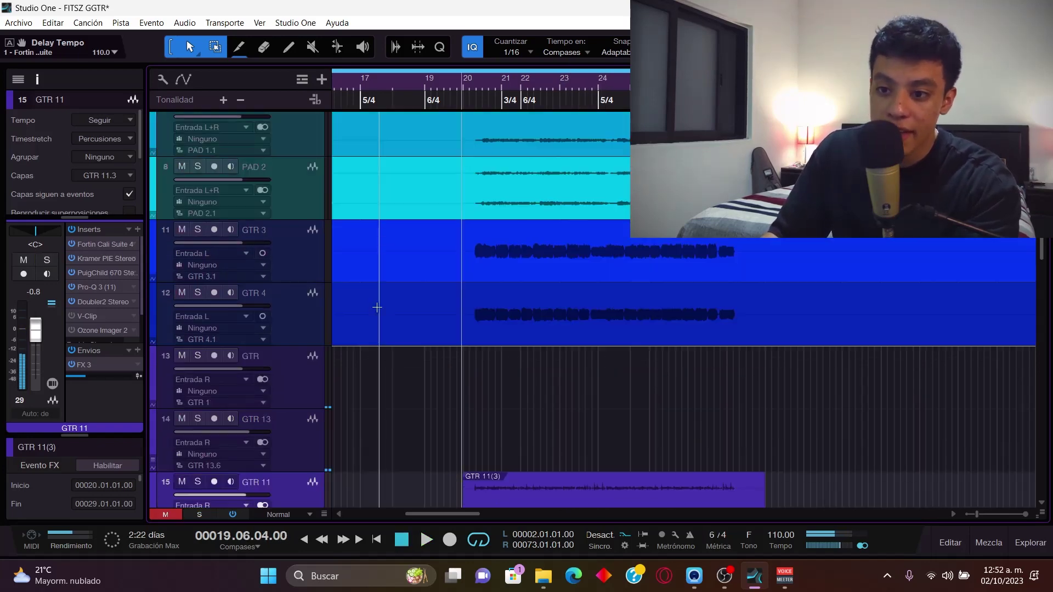
{"action": "left_click", "coordinate": [291, 335]}
{"action": "left_click", "coordinate": [300, 265], "text": "shift"}
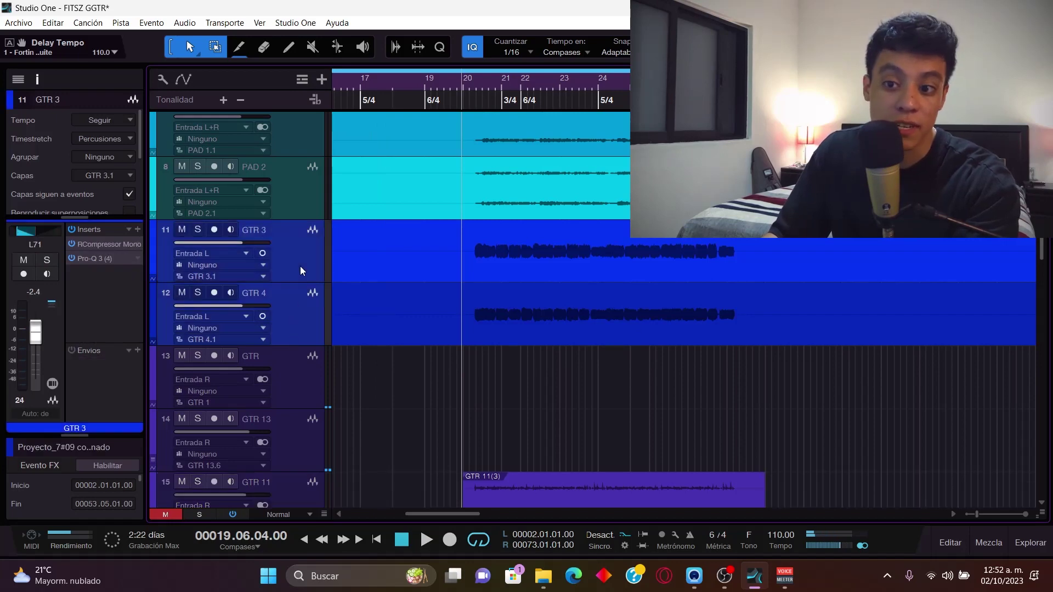
{"action": "key", "text": "s"}
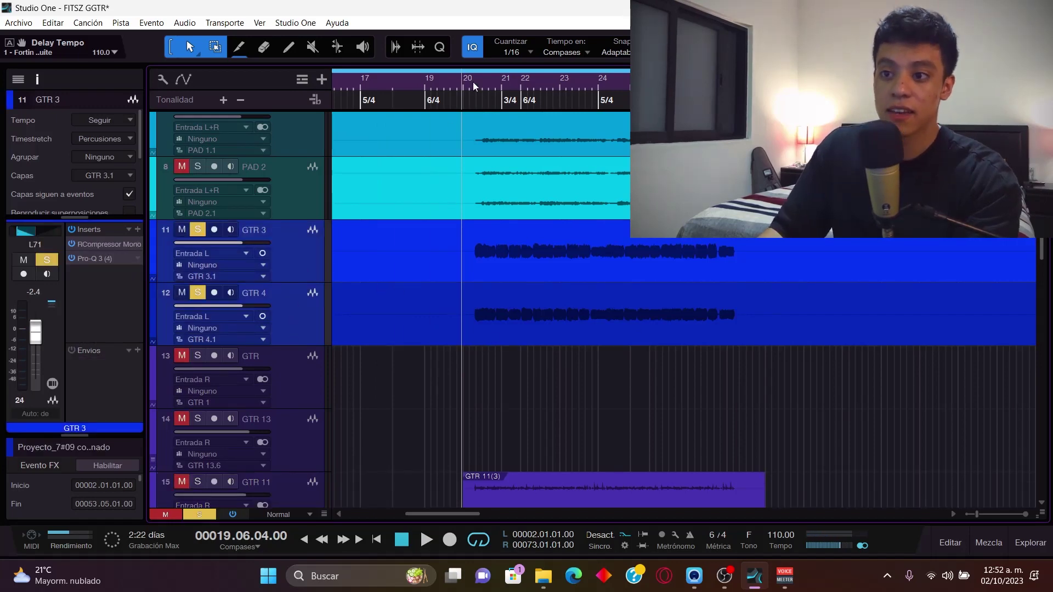
{"action": "scroll", "coordinate": [473, 82], "scroll_direction": "up", "scroll_amount": 4}
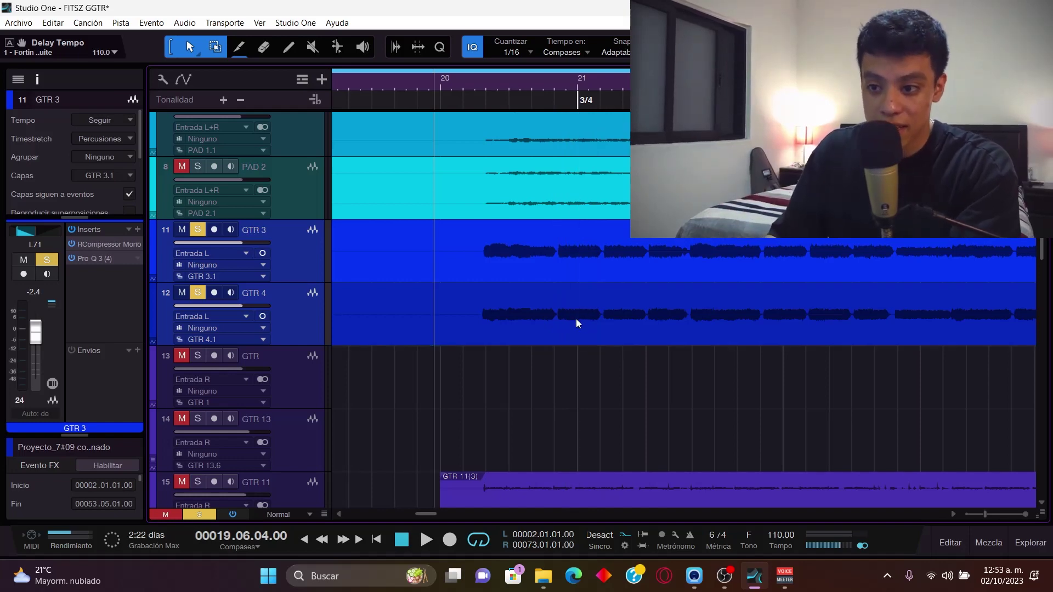
Play the soloed GTR 3 and GTR 4 parts from just before bar 20 and follow them past bar 22.
{"action": "scroll", "coordinate": [576, 319], "scroll_direction": "right", "scroll_amount": 2}
{"action": "key", "text": "space"}
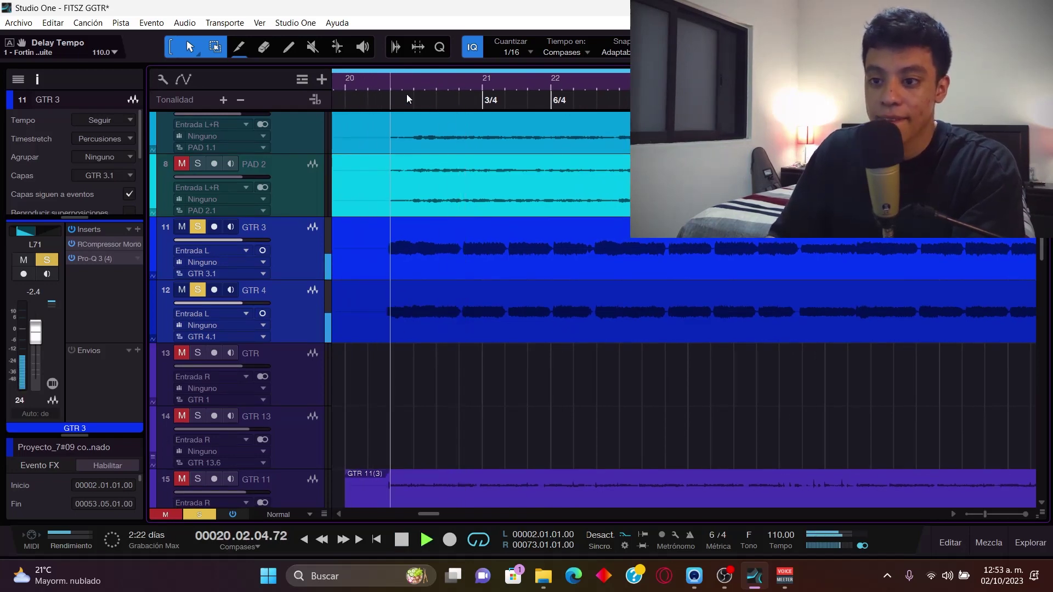
{"action": "scroll", "coordinate": [416, 82], "scroll_direction": "down", "scroll_amount": 2}
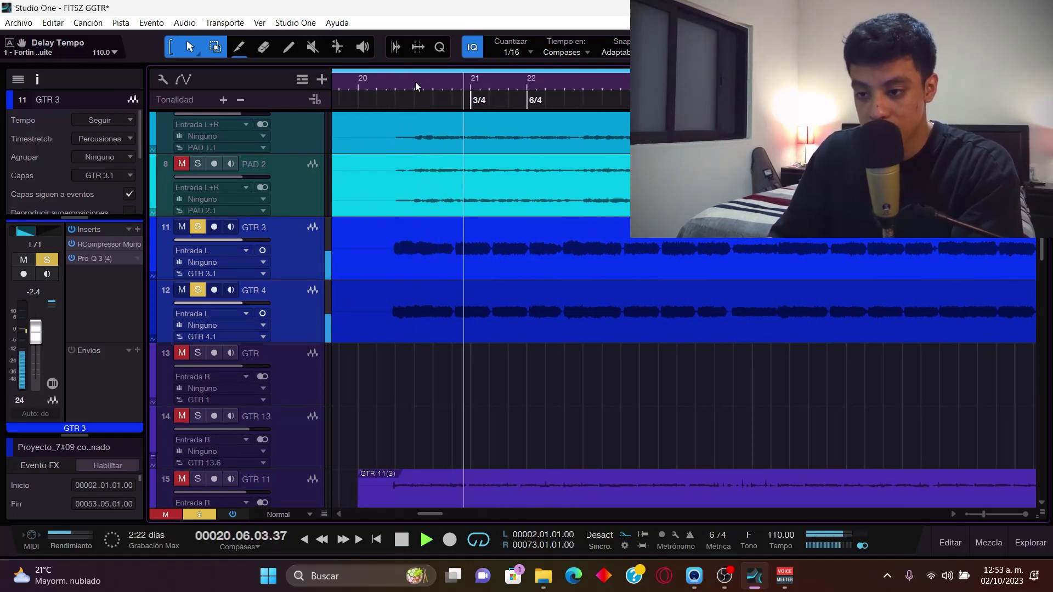
{"action": "scroll", "coordinate": [438, 84], "scroll_direction": "down", "scroll_amount": 2}
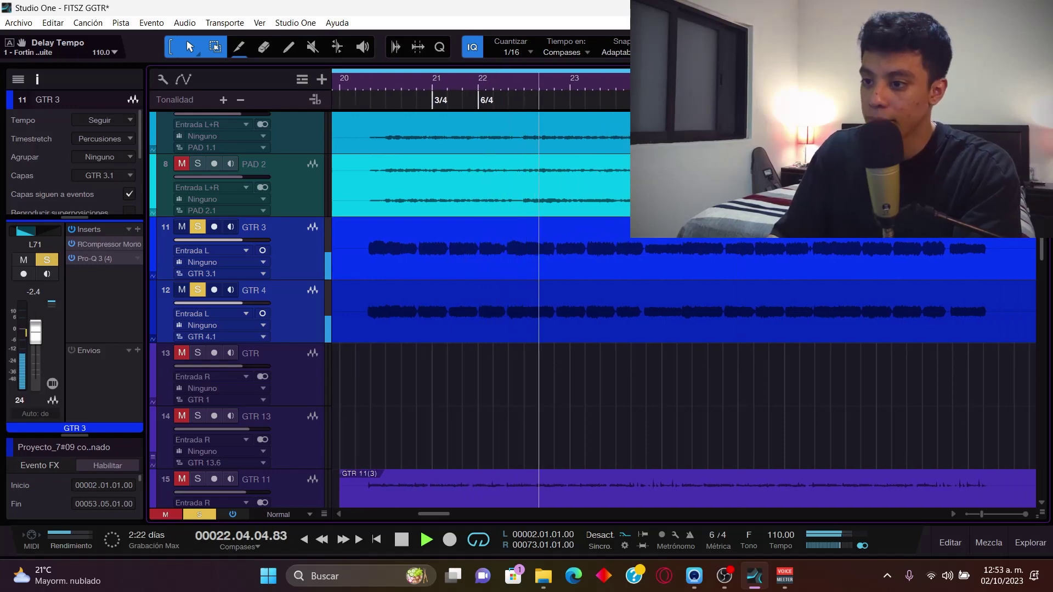
{"action": "scroll", "coordinate": [571, 333], "scroll_direction": "down", "scroll_amount": 3}
{"action": "scroll", "coordinate": [540, 348], "scroll_direction": "up", "scroll_amount": 10}
{"action": "key", "text": "space"}
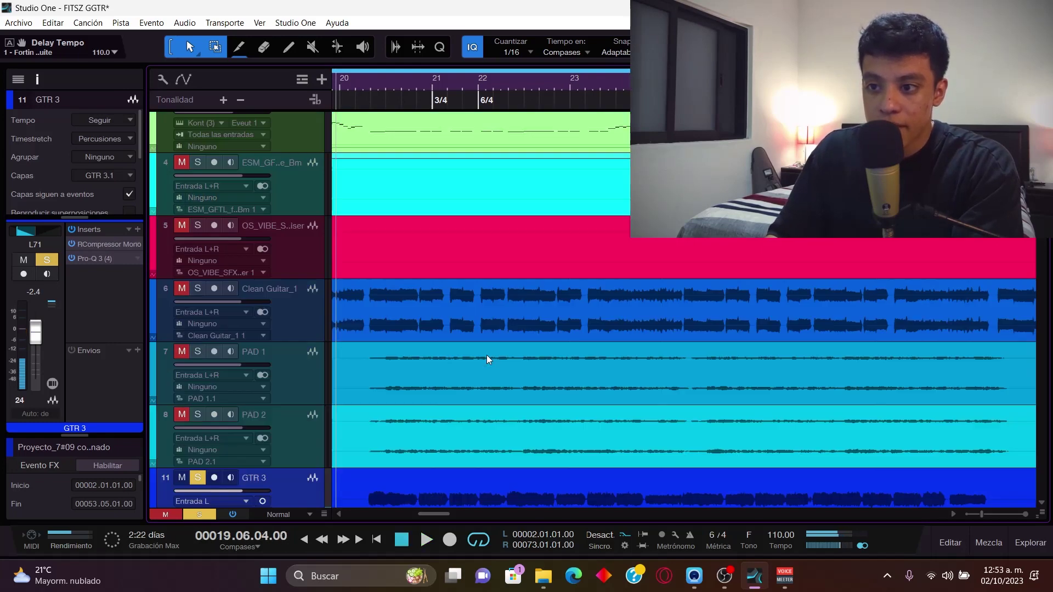
Add the Clean GuitarCH1 track to the soloed GTR 3 and GTR 4 and listen to the combination from before bar 20.
{"action": "scroll", "coordinate": [486, 354], "scroll_direction": "up", "scroll_amount": 4}
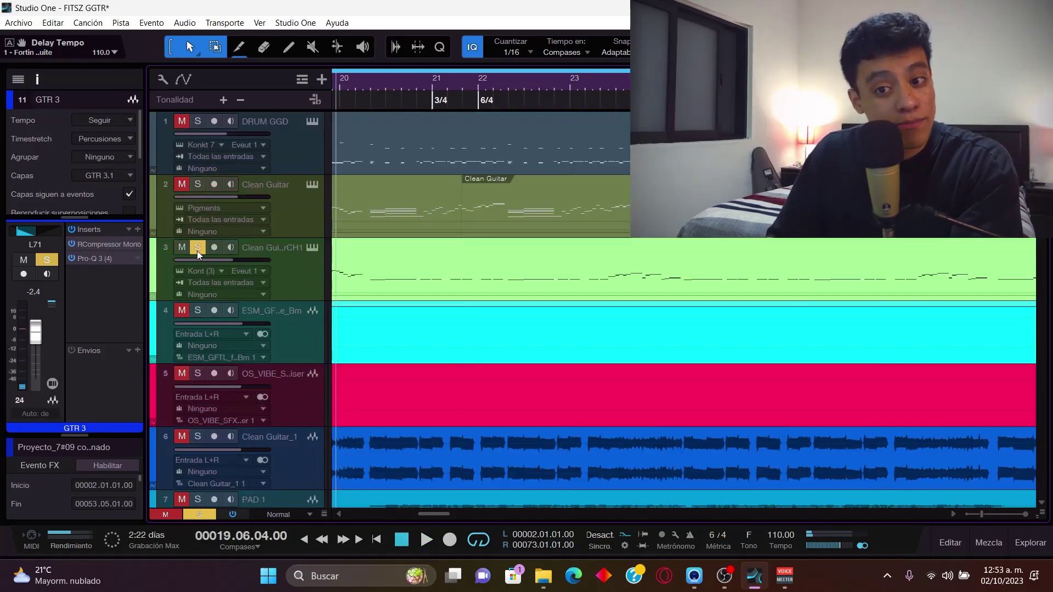
{"action": "scroll", "coordinate": [520, 288], "scroll_direction": "down", "scroll_amount": 6}
{"action": "key", "text": "space"}
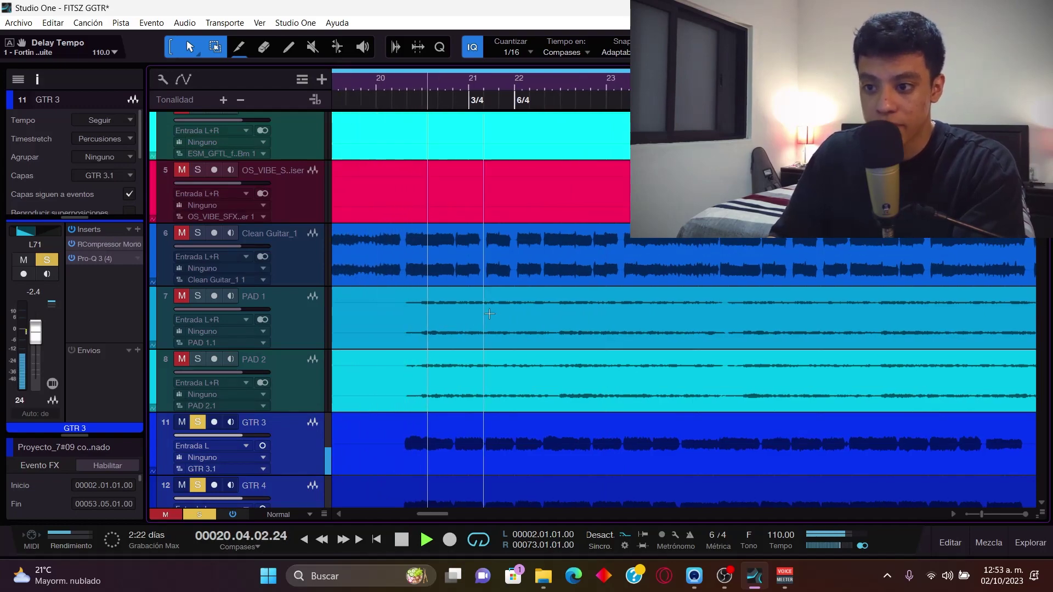
{"action": "scroll", "coordinate": [488, 314], "scroll_direction": "down", "scroll_amount": 4}
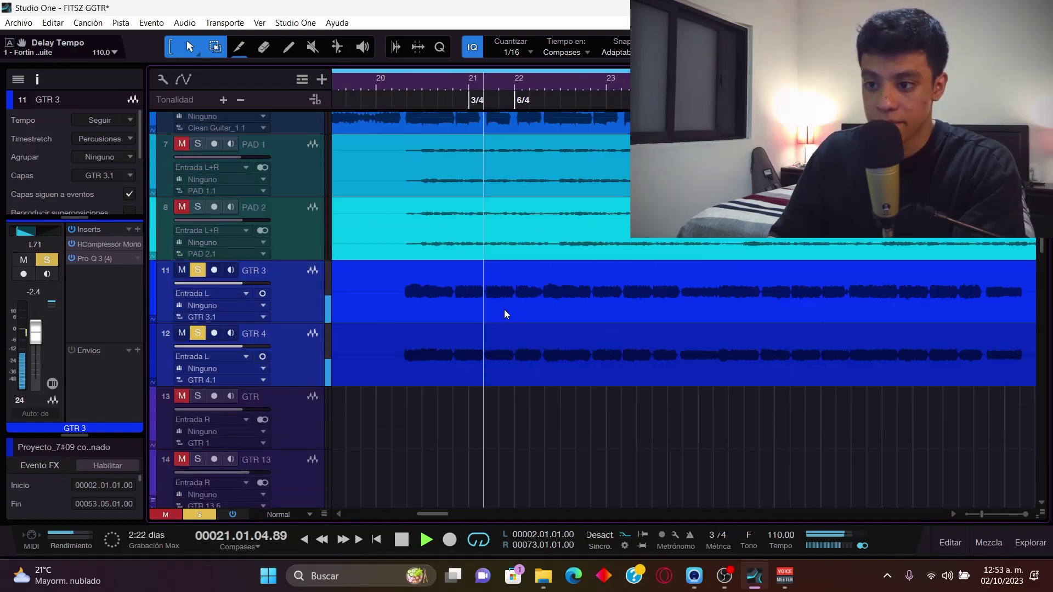
{"action": "scroll", "coordinate": [493, 297], "scroll_direction": "up", "scroll_amount": 7}
{"action": "scroll", "coordinate": [492, 303], "scroll_direction": "down", "scroll_amount": 12}
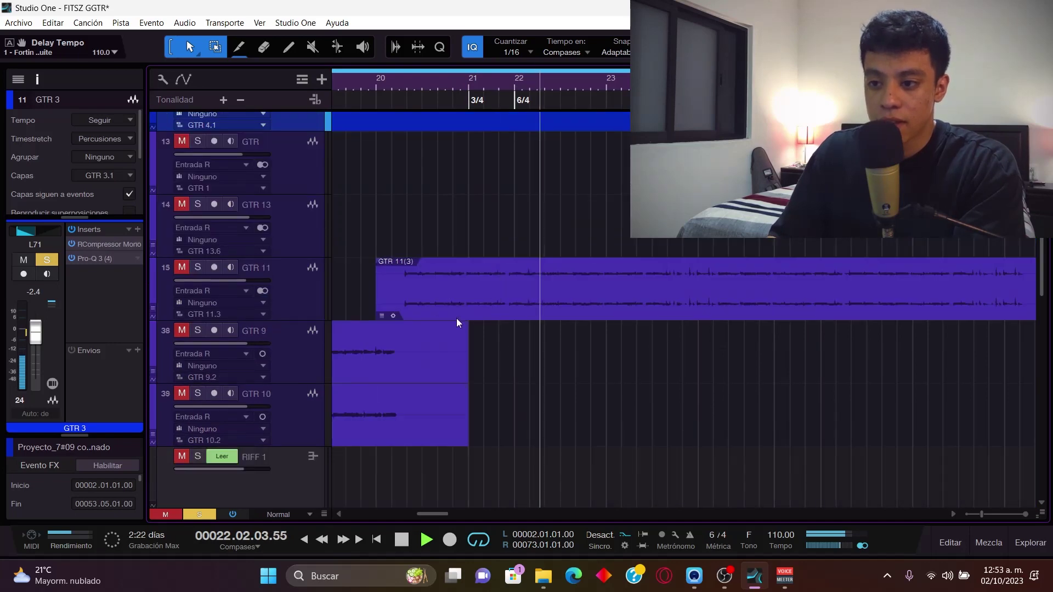
{"action": "scroll", "coordinate": [472, 317], "scroll_direction": "up", "scroll_amount": 4}
{"action": "key", "text": "space"}
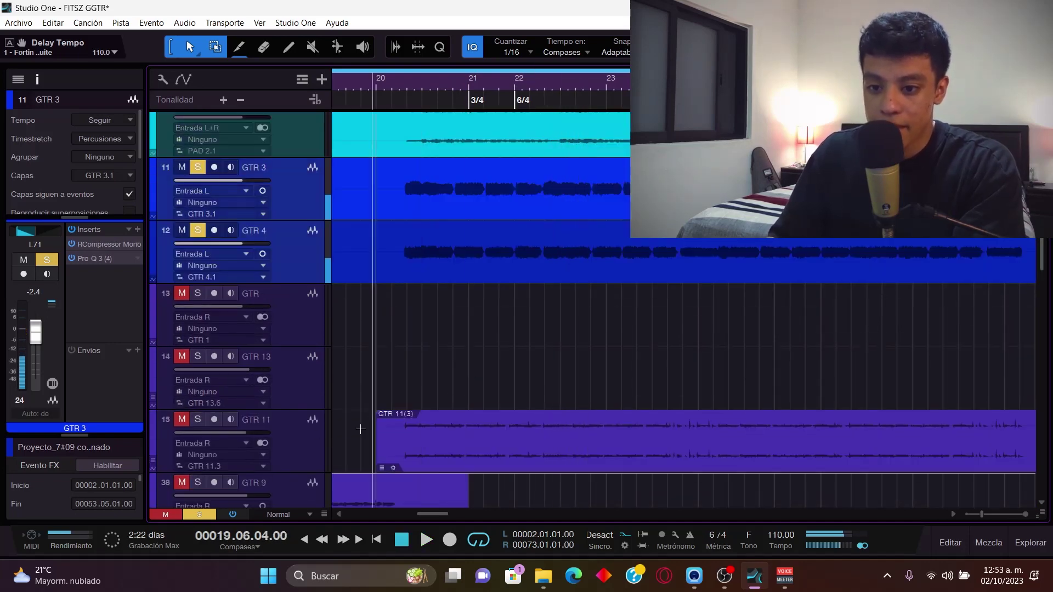
Add GTR 11 to the soloed tracks and play the layered guitars from before bar 20, with the track heights reduced.
{"action": "left_click", "coordinate": [197, 420]}
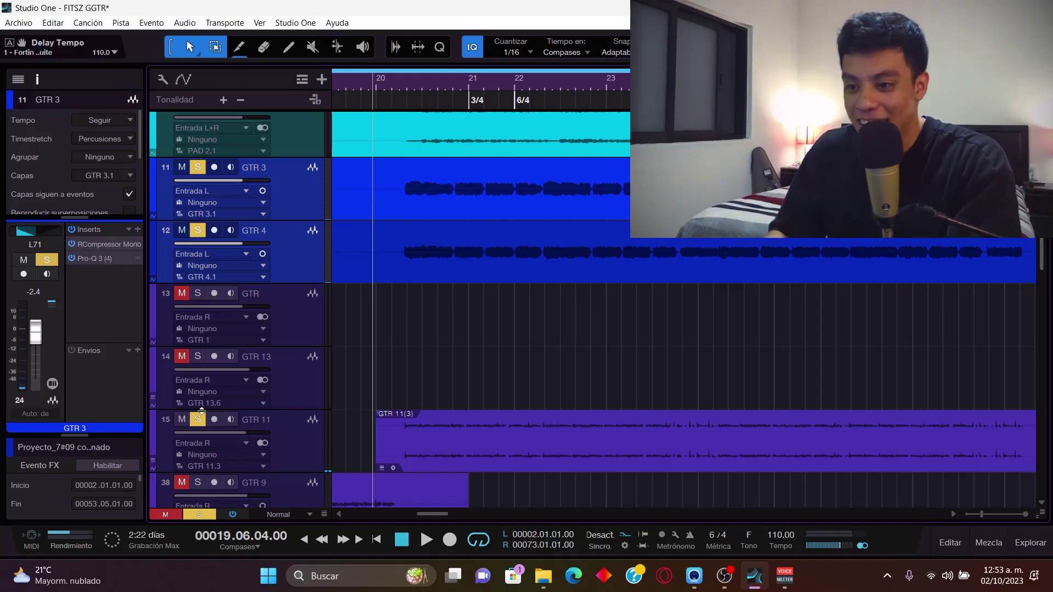
{"action": "key", "text": "space"}
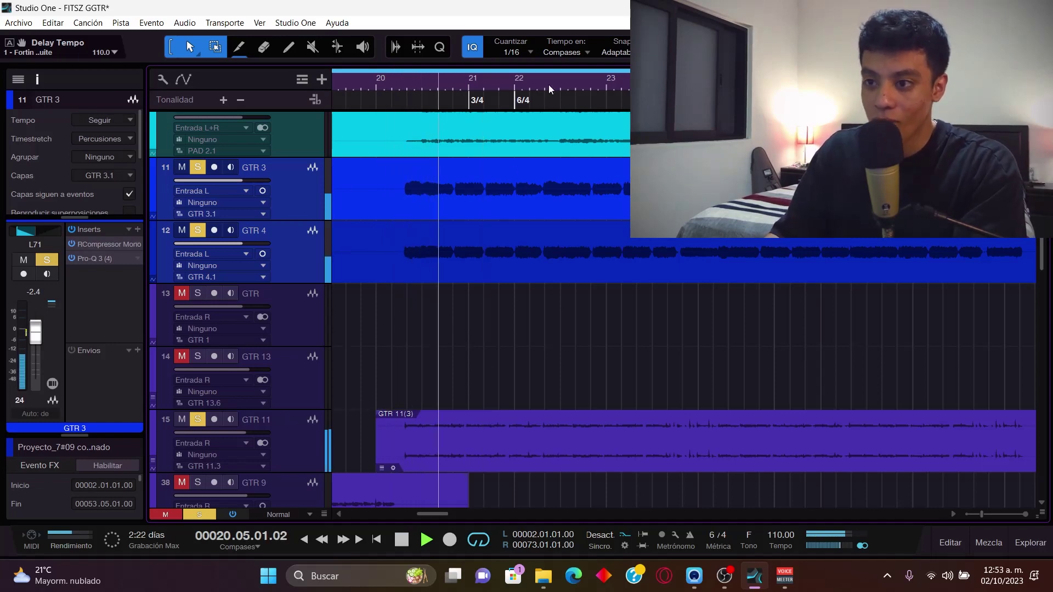
{"action": "scroll", "coordinate": [548, 84], "scroll_direction": "down", "scroll_amount": 3}
{"action": "key", "text": "shift+w"}
{"action": "key", "text": "shift+w"}
{"action": "scroll", "coordinate": [643, 252], "scroll_direction": "up", "scroll_amount": 3}
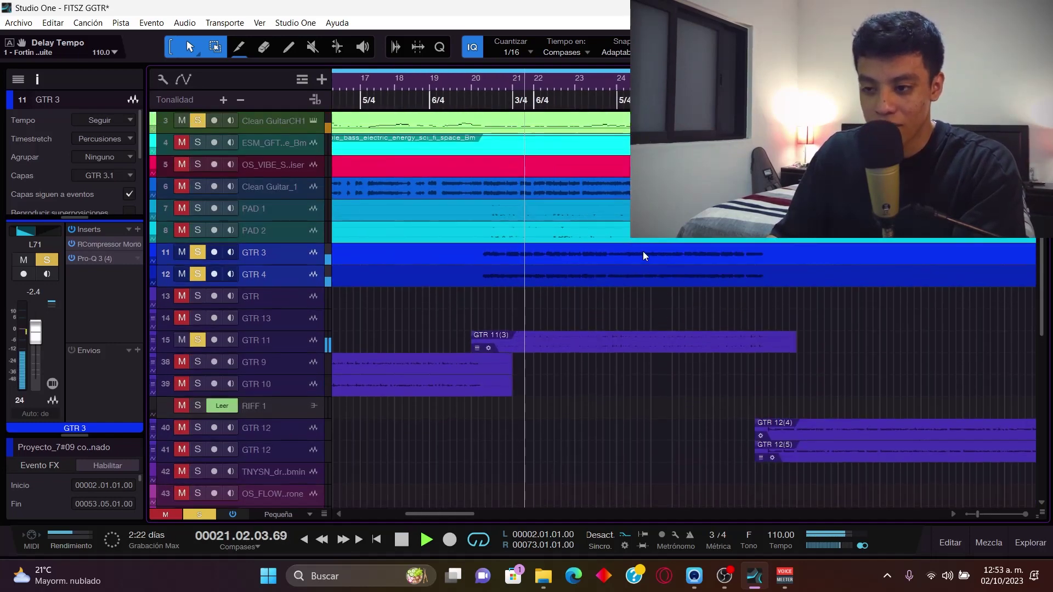
{"action": "scroll", "coordinate": [643, 246], "scroll_direction": "up", "scroll_amount": 2}
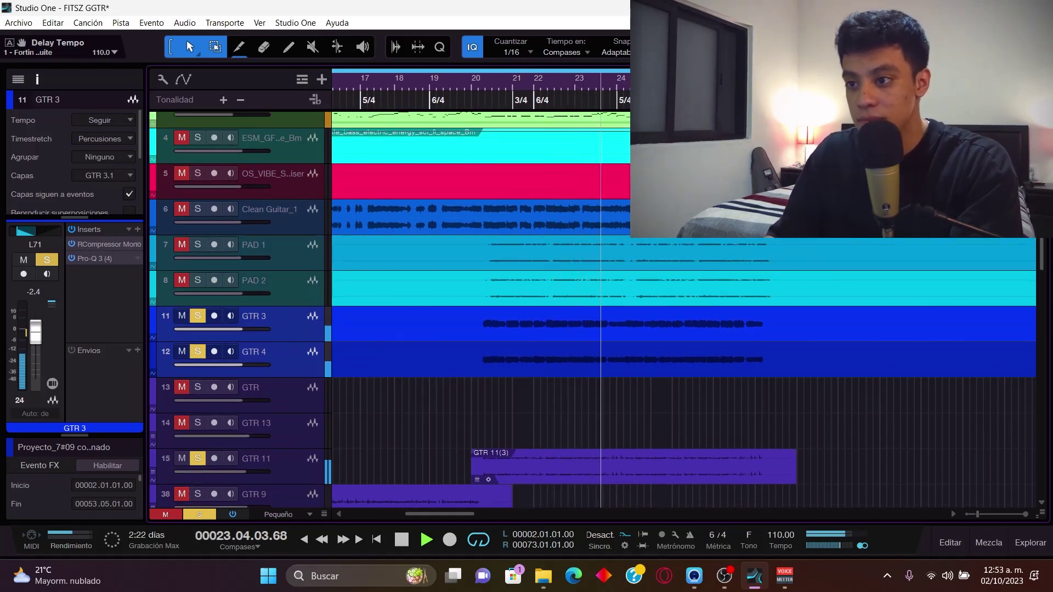
{"action": "scroll", "coordinate": [733, 80], "scroll_direction": "down", "scroll_amount": 1}
{"action": "key", "text": "space"}
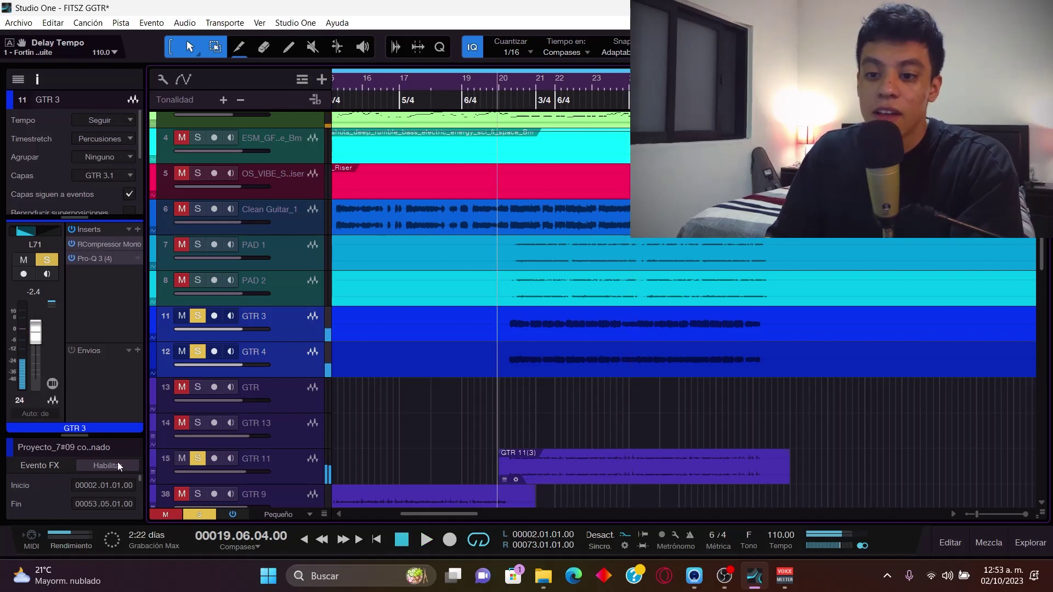
Remove the solo from the GTR 11, GTR 4, GTR 3 and Clean GuitarCH1 tracks.
{"action": "left_click", "coordinate": [198, 459]}
{"action": "left_click", "coordinate": [199, 351]}
{"action": "left_click", "coordinate": [201, 317]}
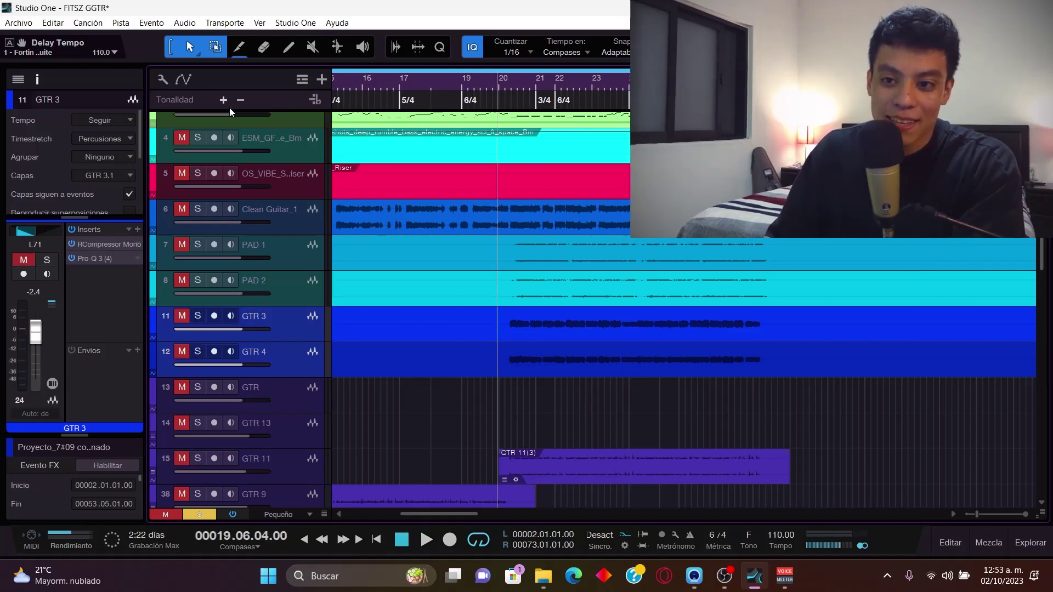
{"action": "scroll", "coordinate": [288, 188], "scroll_direction": "up", "scroll_amount": 3}
{"action": "left_click", "coordinate": [199, 193]}
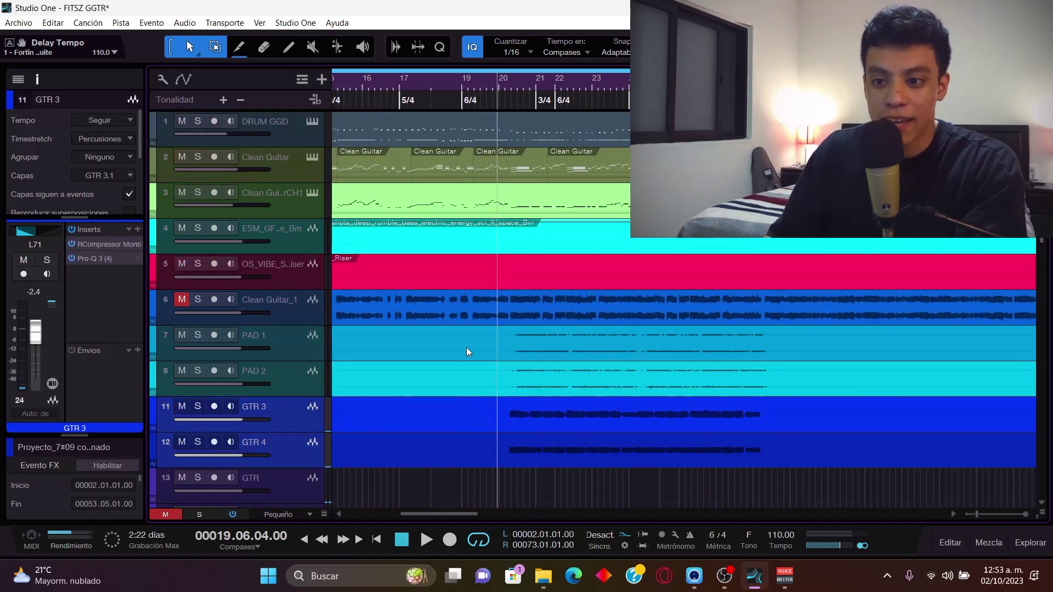
Select the PAD 1 and PAD 2 tracks and solo both around bar 20.
{"action": "left_click", "coordinate": [311, 387]}
{"action": "left_click", "coordinate": [198, 335]}
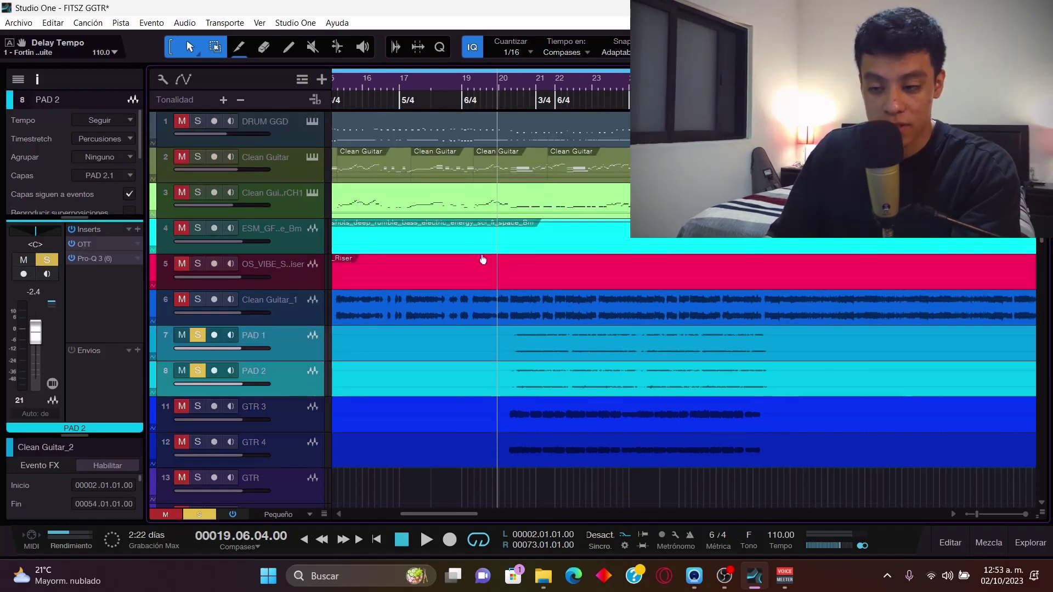
{"action": "scroll", "coordinate": [538, 77], "scroll_direction": "up", "scroll_amount": 3}
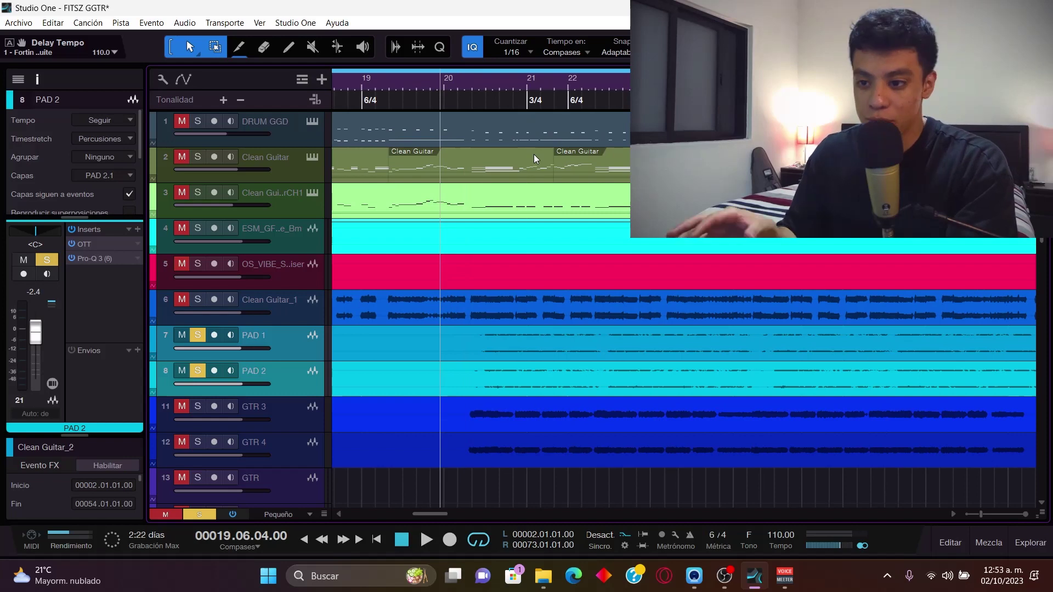
{"action": "scroll", "coordinate": [535, 154], "scroll_direction": "up", "scroll_amount": 1}
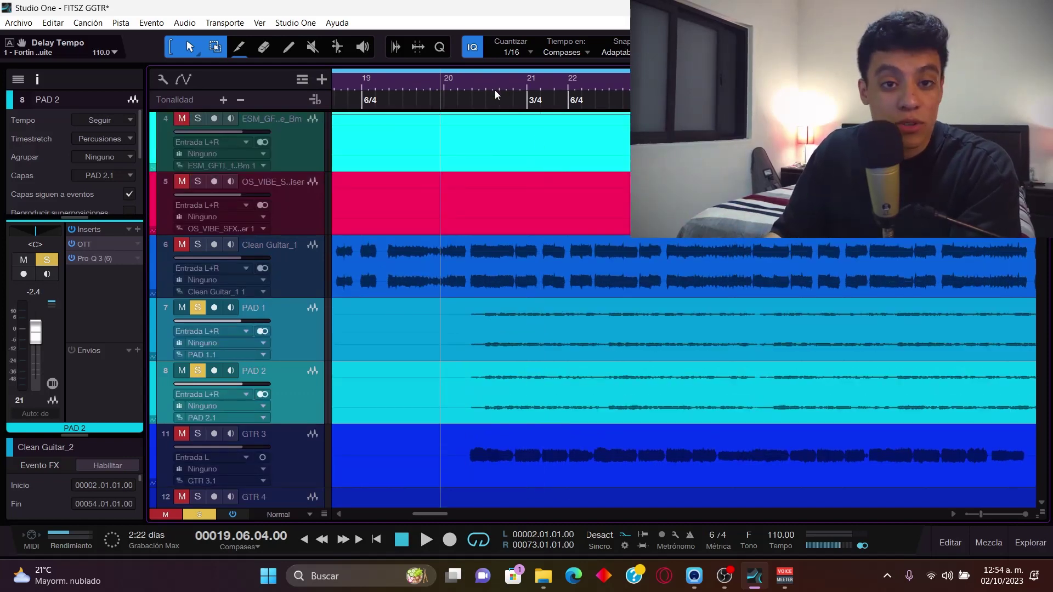
Play the soloed PAD 1 and PAD 2 layers from before bar 20, adjusting the track heights to follow their waveforms.
{"action": "key", "text": "space"}
{"action": "key", "text": "shift+e"}
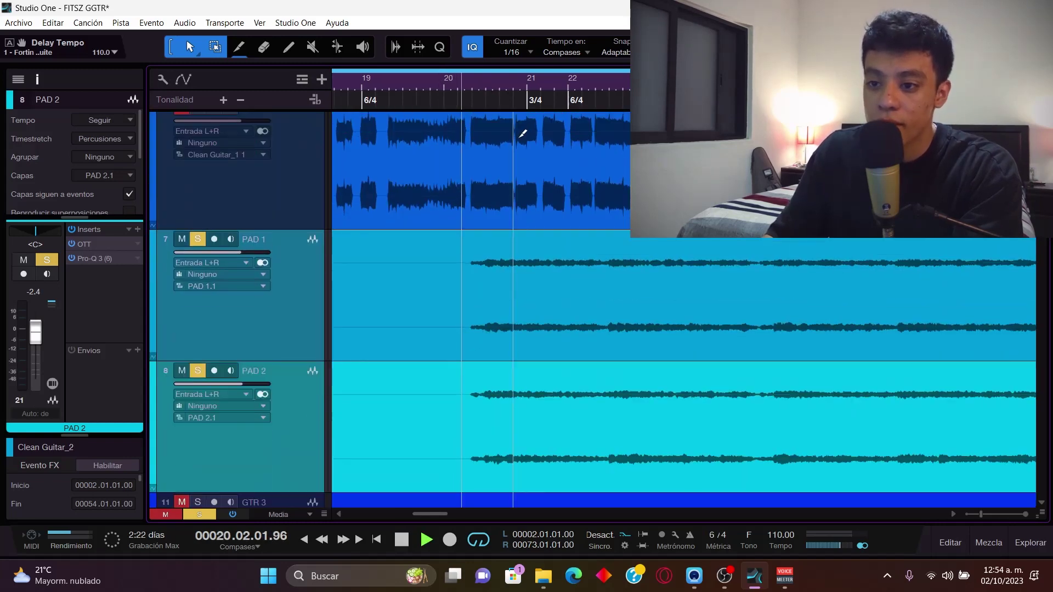
{"action": "key", "text": "shift+w"}
{"action": "scroll", "coordinate": [572, 84], "scroll_direction": "down", "scroll_amount": 3}
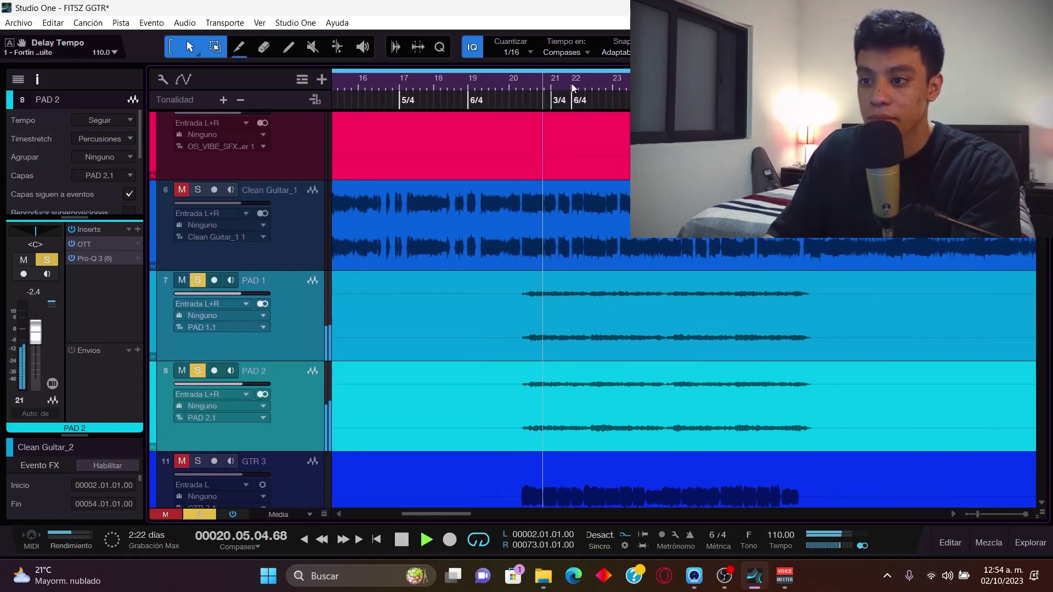
{"action": "key", "text": "shift+w"}
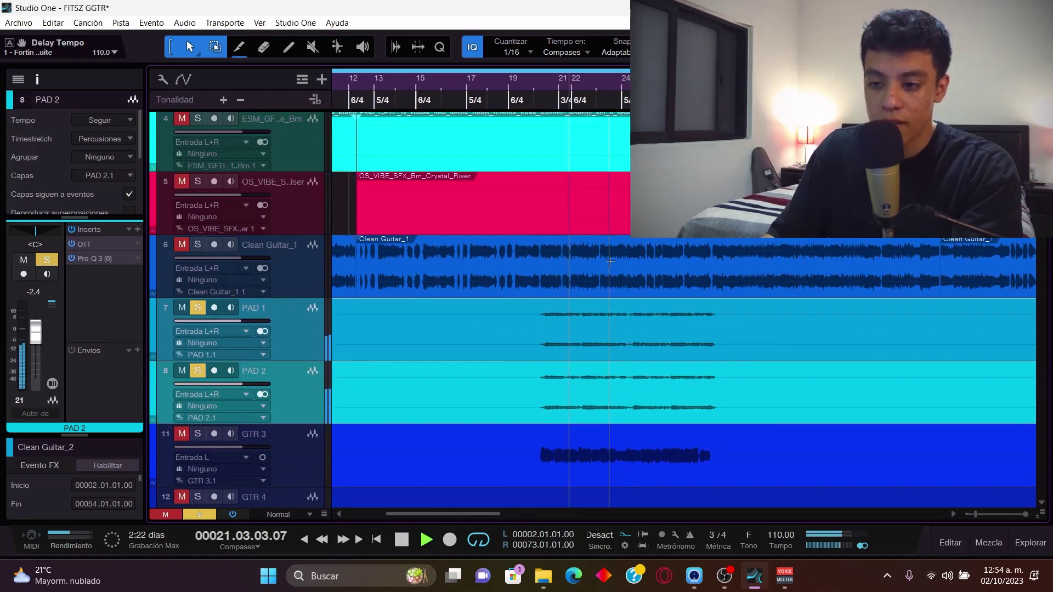
{"action": "scroll", "coordinate": [725, 272], "scroll_direction": "down", "scroll_amount": 1}
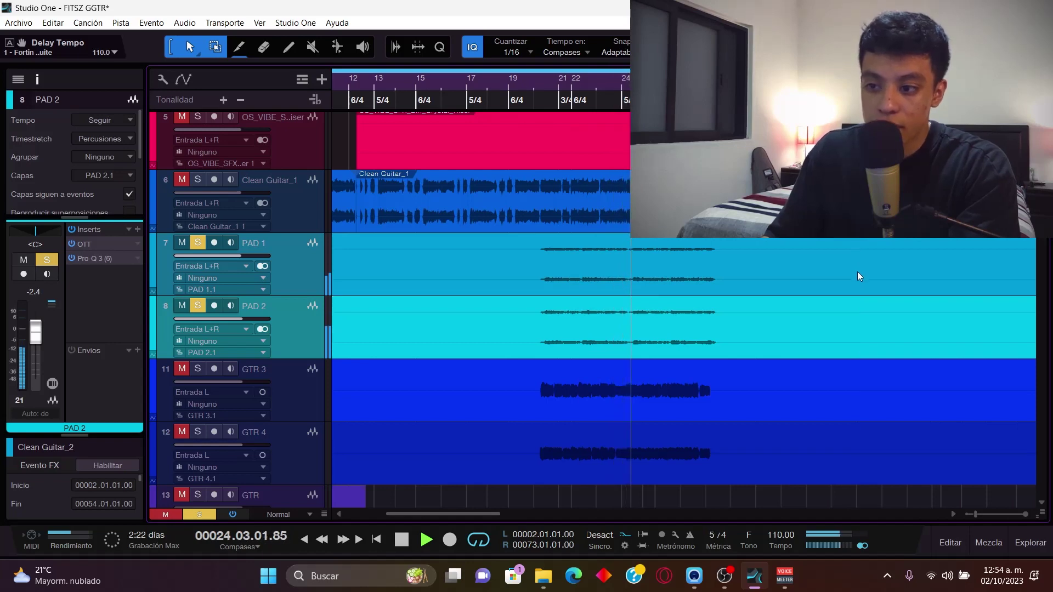
{"action": "key", "text": "space"}
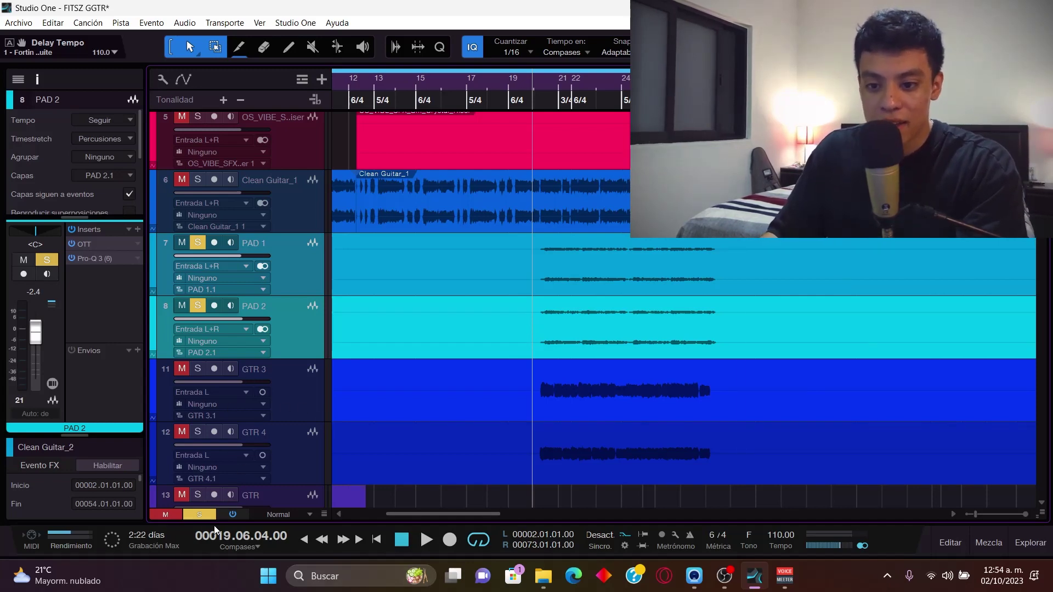
Clear all solos and play the mix from before bar 20, muting and unmuting the PAD 1 and PAD 2 tracks to compare.
{"action": "left_click", "coordinate": [198, 515]}
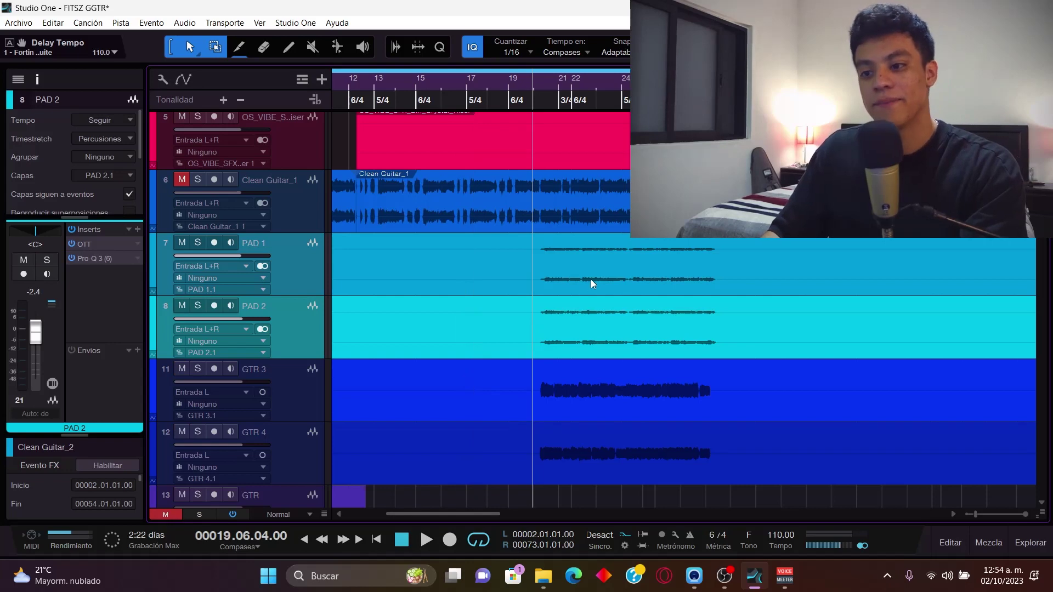
{"action": "key", "text": "space"}
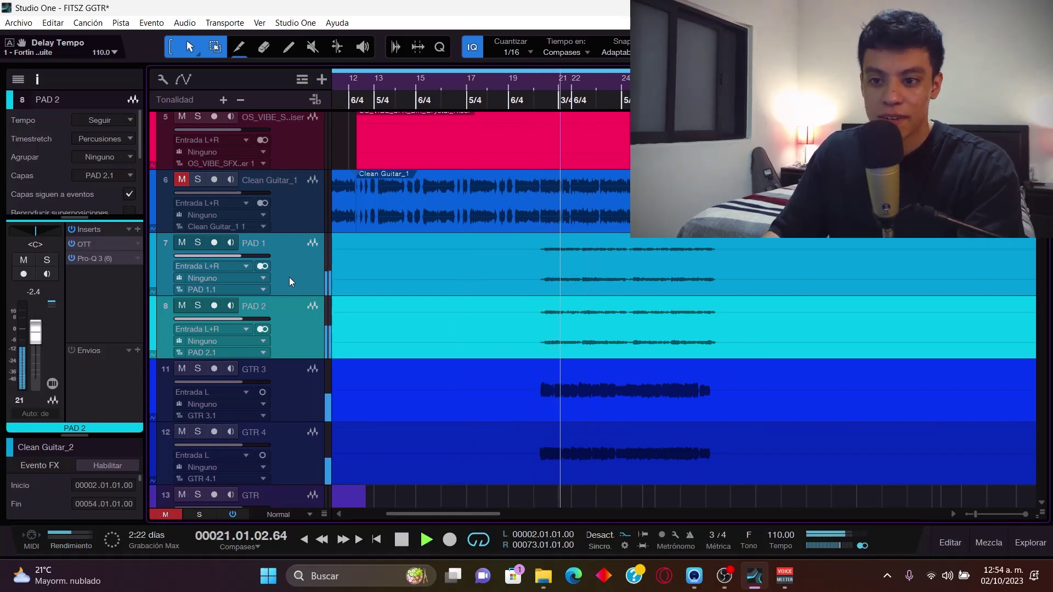
{"action": "left_click", "coordinate": [180, 246]}
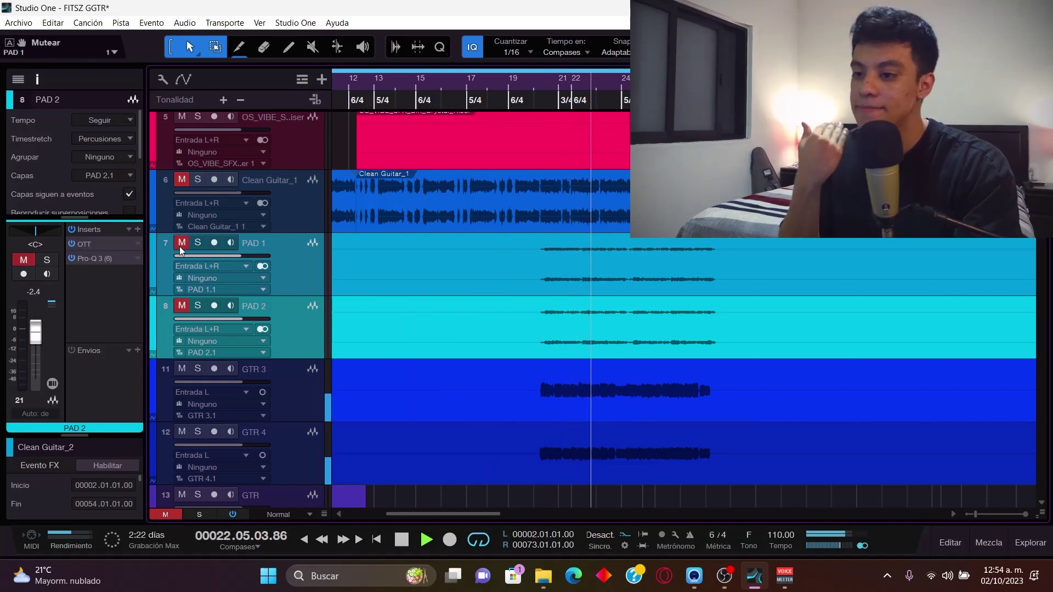
{"action": "left_click", "coordinate": [179, 245]}
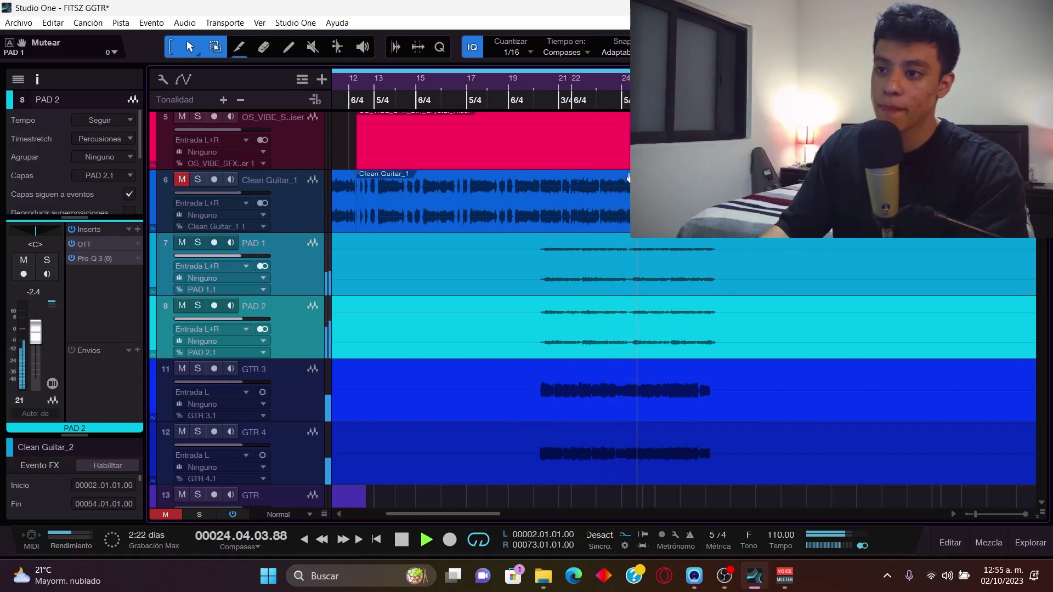
Let the full mix play on to the end of bar 27, following the guitar tracks, and stop playback.
{"action": "scroll", "coordinate": [693, 296], "scroll_direction": "down", "scroll_amount": 3}
{"action": "scroll", "coordinate": [618, 253], "scroll_direction": "down", "scroll_amount": 5}
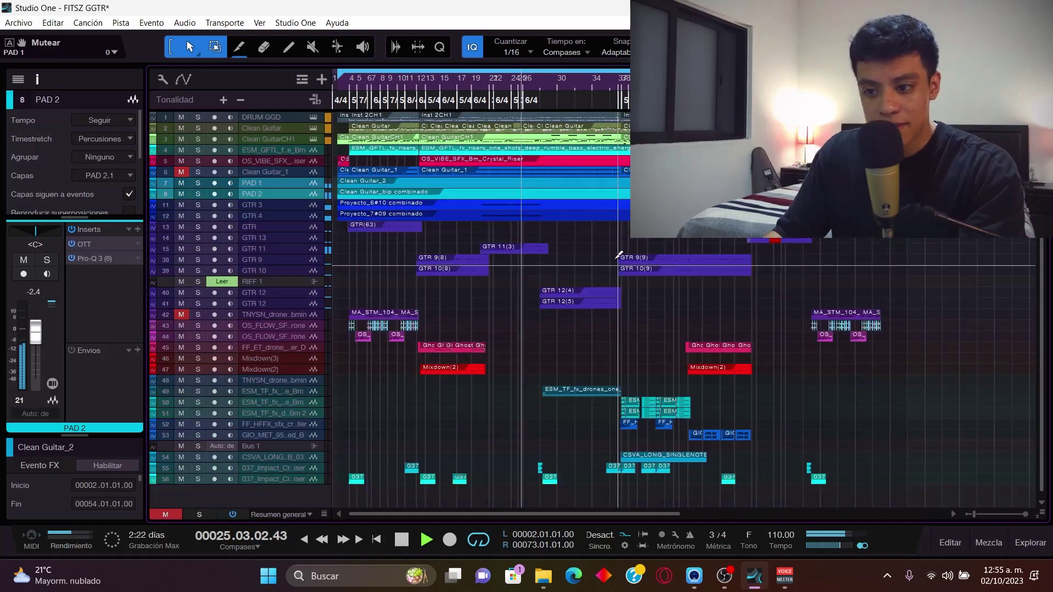
{"action": "scroll", "coordinate": [628, 268], "scroll_direction": "up", "scroll_amount": 4}
{"action": "scroll", "coordinate": [632, 263], "scroll_direction": "down", "scroll_amount": 2}
{"action": "scroll", "coordinate": [603, 266], "scroll_direction": "down", "scroll_amount": 5}
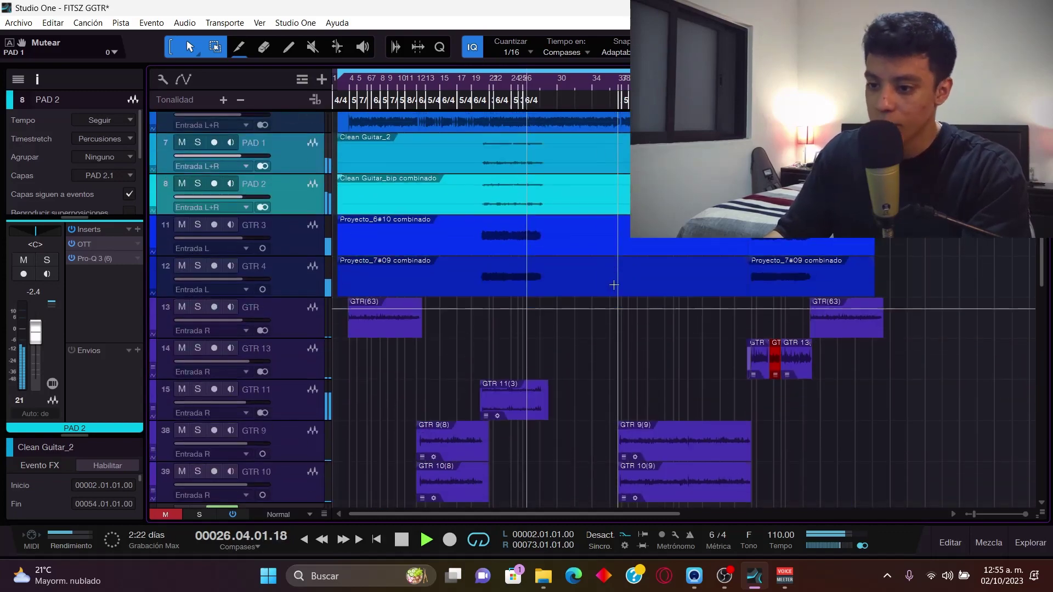
{"action": "scroll", "coordinate": [528, 87], "scroll_direction": "up", "scroll_amount": 5}
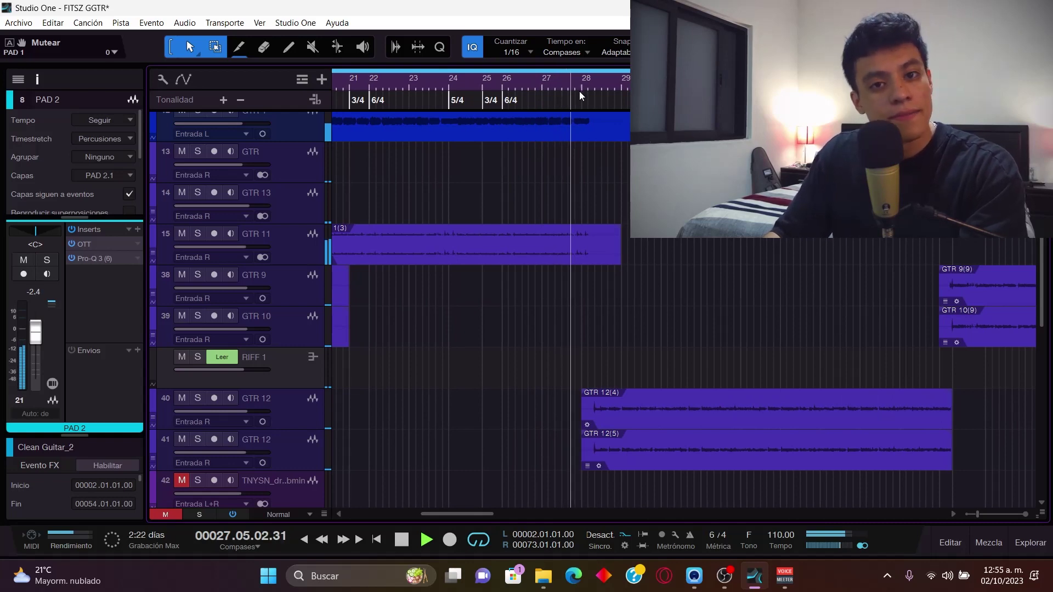
{"action": "key", "text": "space"}
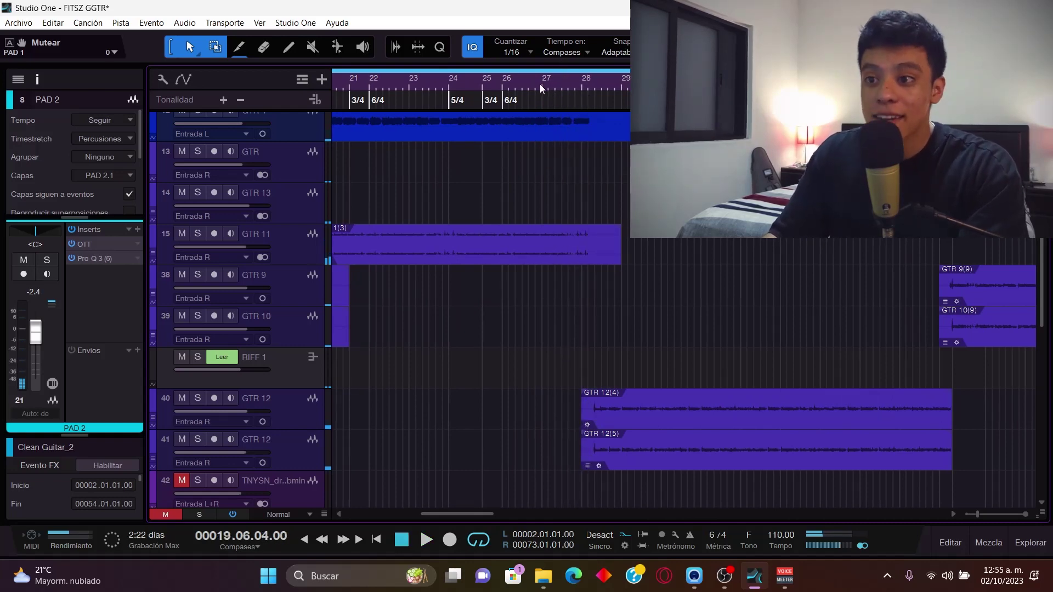
Place the playhead at bar 28, where the two GTR 12 clips begin.
{"action": "scroll", "coordinate": [540, 84], "scroll_direction": "down", "scroll_amount": 2}
{"action": "scroll", "coordinate": [432, 149], "scroll_direction": "up", "scroll_amount": 1}
{"action": "scroll", "coordinate": [433, 149], "scroll_direction": "left", "scroll_amount": 1}
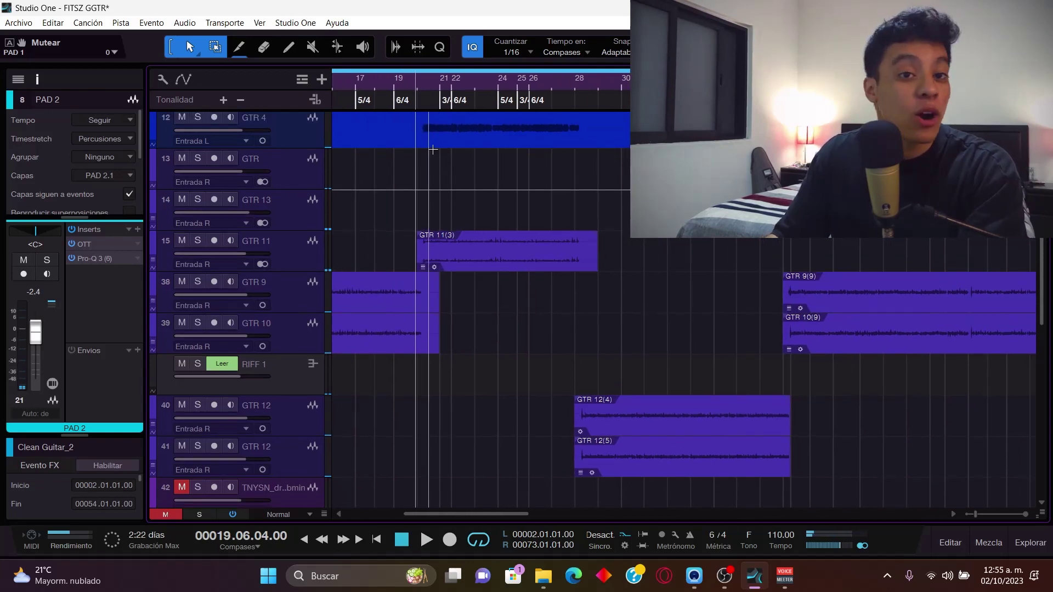
{"action": "scroll", "coordinate": [433, 149], "scroll_direction": "up", "scroll_amount": 4}
{"action": "scroll", "coordinate": [623, 84], "scroll_direction": "up", "scroll_amount": 3}
{"action": "left_click", "coordinate": [619, 82]}
{"action": "left_click", "coordinate": [606, 84]}
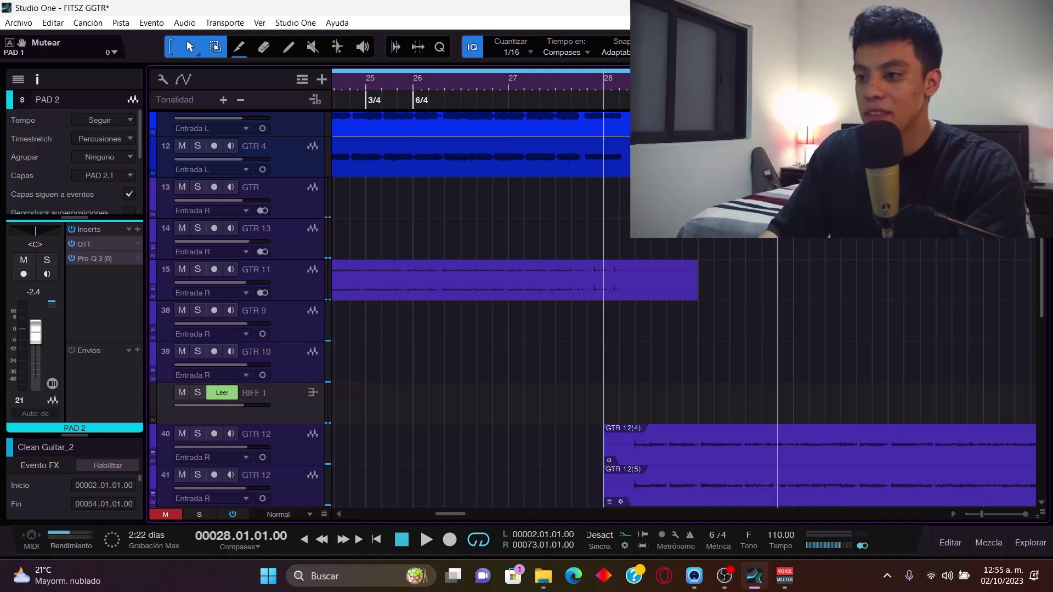
Reduce the track heights and play the mix from bar 28, following the GTR 12 section.
{"action": "scroll", "coordinate": [777, 301], "scroll_direction": "down", "scroll_amount": 3}
{"action": "scroll", "coordinate": [755, 375], "scroll_direction": "down", "scroll_amount": 4}
{"action": "scroll", "coordinate": [700, 393], "scroll_direction": "up", "scroll_amount": 2}
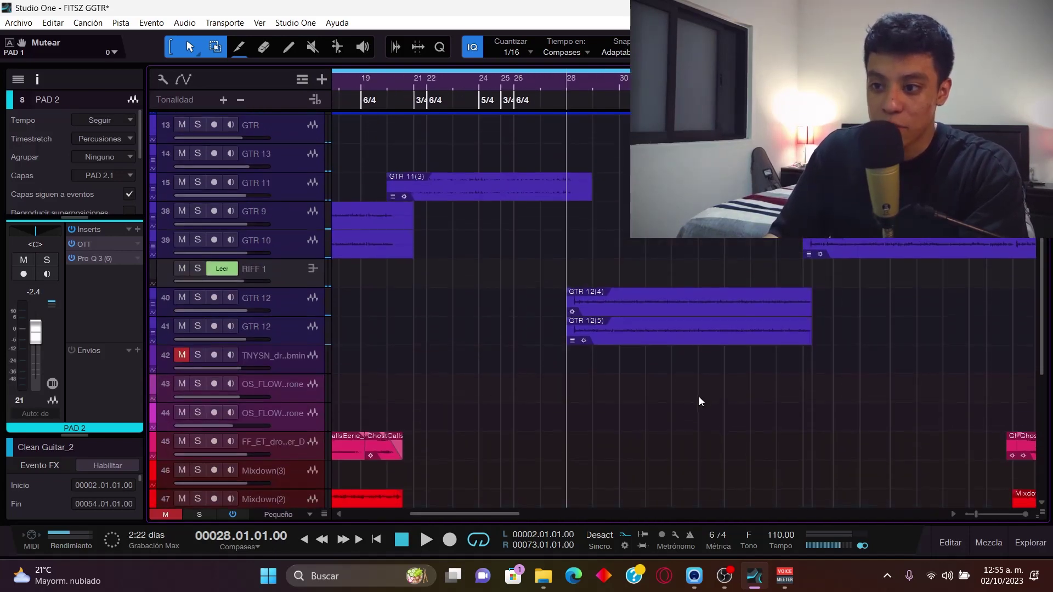
{"action": "key", "text": "space"}
{"action": "scroll", "coordinate": [679, 244], "scroll_direction": "up", "scroll_amount": 2}
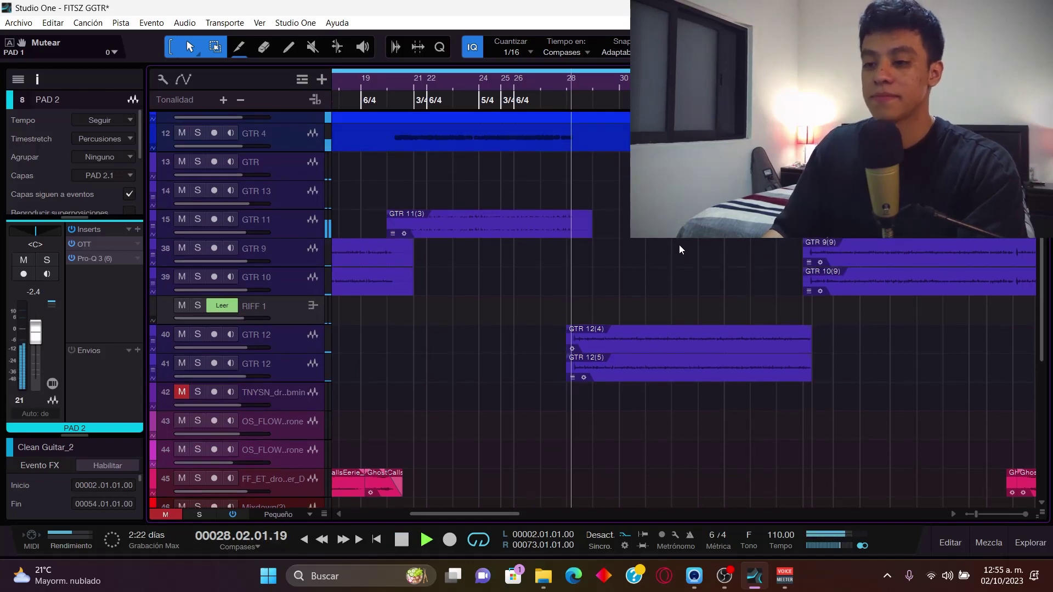
{"action": "scroll", "coordinate": [679, 245], "scroll_direction": "up", "scroll_amount": 2}
{"action": "key", "text": "w"}
{"action": "key", "text": "w"}
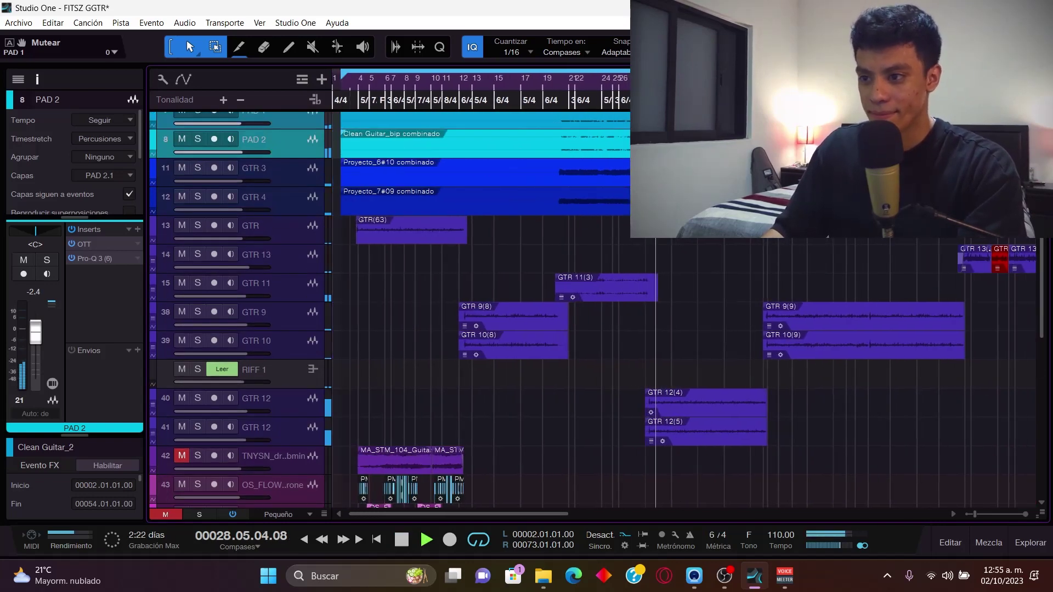
Keep playing through bar 32 while comparing all tracks in a compact overview, and stop playback.
{"action": "scroll", "coordinate": [778, 239], "scroll_direction": "right", "scroll_amount": 2}
{"action": "scroll", "coordinate": [778, 239], "scroll_direction": "up", "scroll_amount": 3}
{"action": "scroll", "coordinate": [777, 239], "scroll_direction": "down", "scroll_amount": 3}
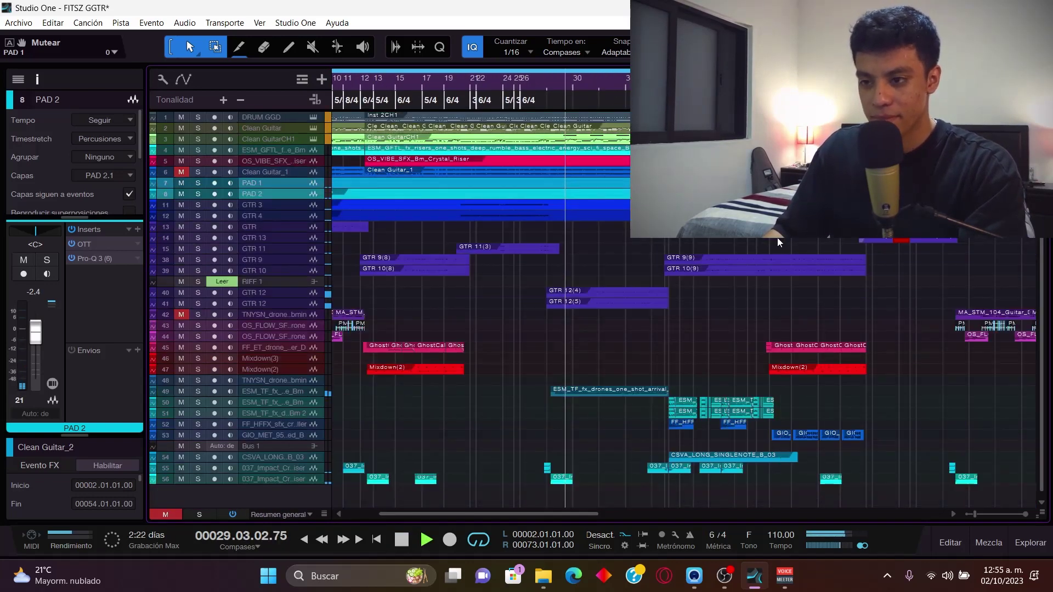
{"action": "key", "text": "shift+e"}
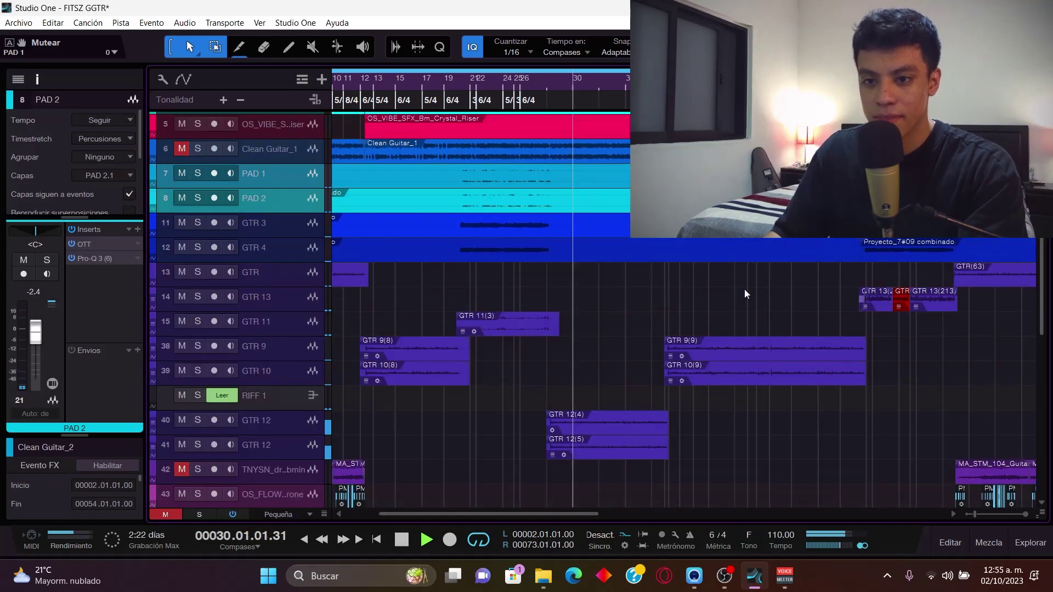
{"action": "scroll", "coordinate": [745, 287], "scroll_direction": "up", "scroll_amount": 4}
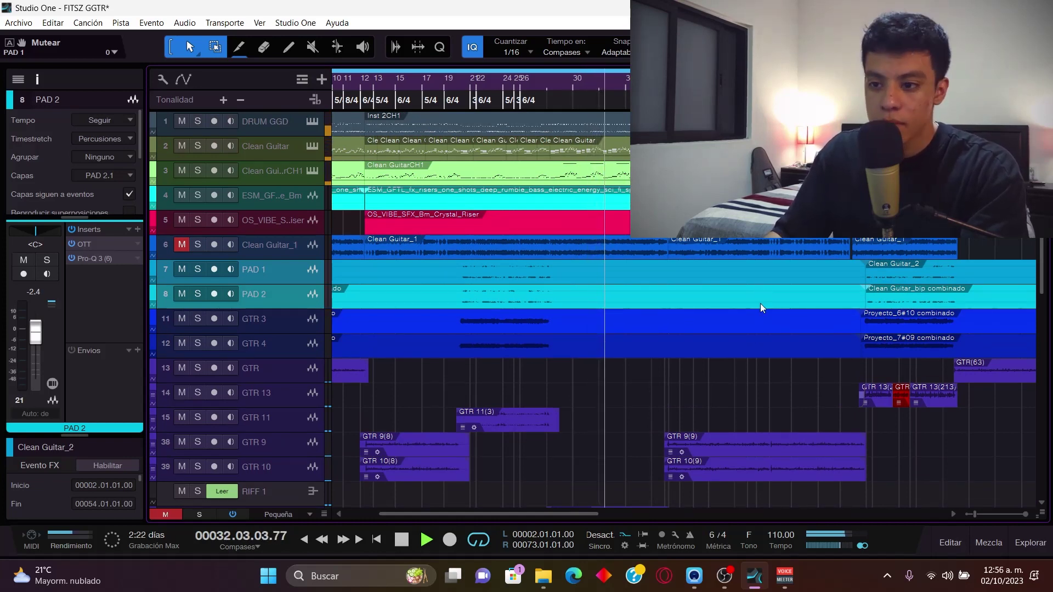
{"action": "key", "text": "space"}
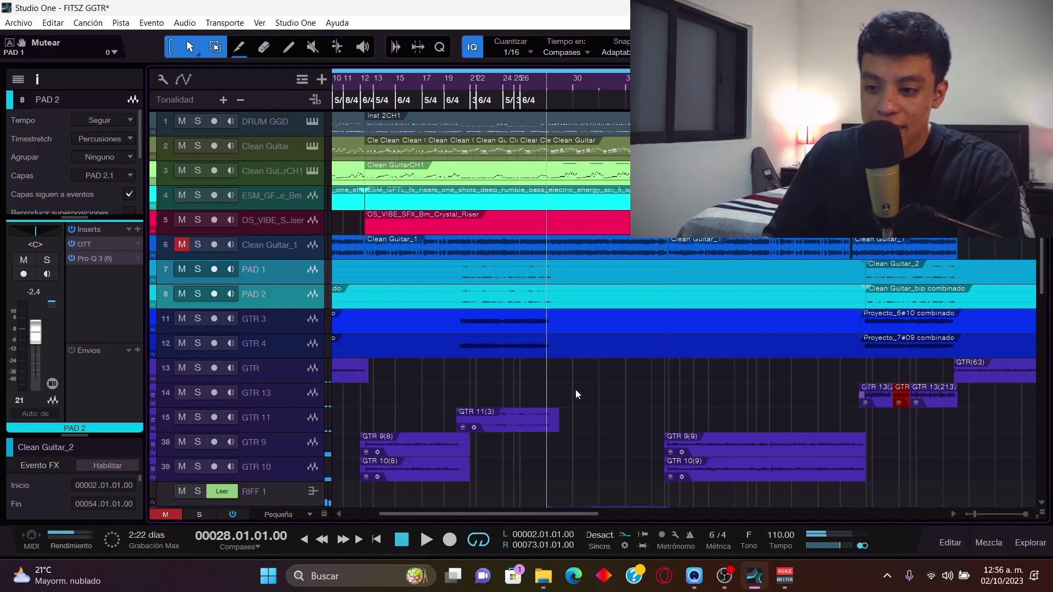
Find the ESM_TF_fx_drones track that starts in bar 28 (track 49) and solo it.
{"action": "scroll", "coordinate": [594, 381], "scroll_direction": "down", "scroll_amount": 6}
{"action": "scroll", "coordinate": [550, 88], "scroll_direction": "up", "scroll_amount": 2}
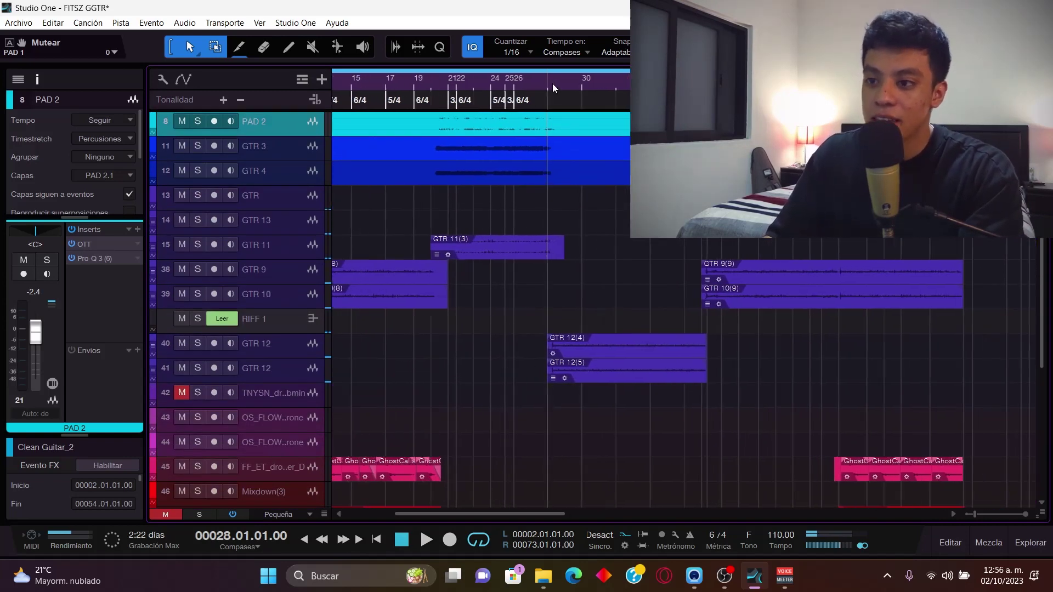
{"action": "scroll", "coordinate": [553, 86], "scroll_direction": "up", "scroll_amount": 2}
{"action": "scroll", "coordinate": [607, 307], "scroll_direction": "up", "scroll_amount": 2}
{"action": "scroll", "coordinate": [627, 307], "scroll_direction": "down", "scroll_amount": 8}
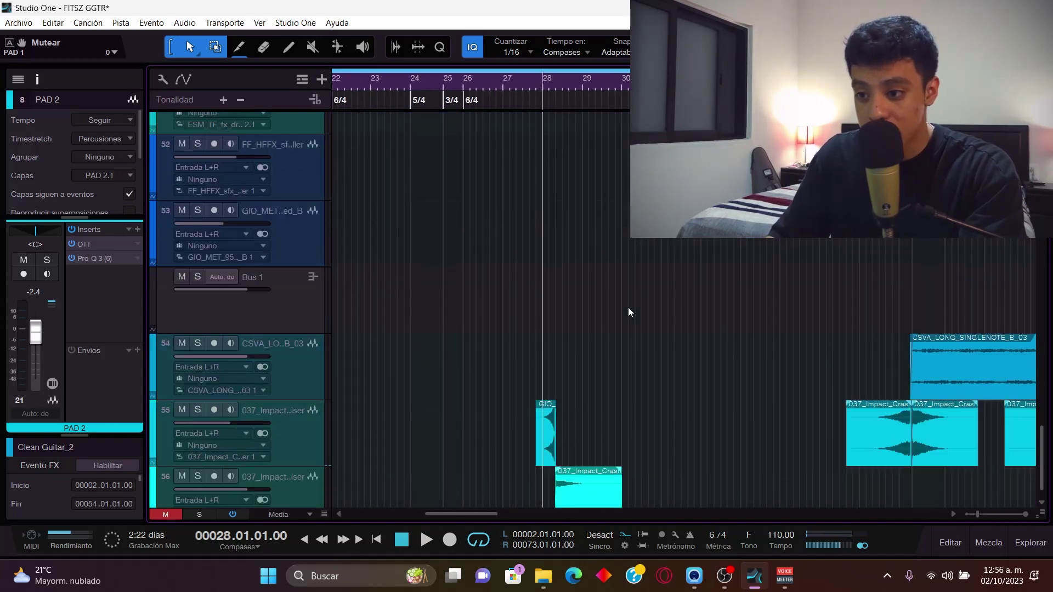
{"action": "scroll", "coordinate": [627, 307], "scroll_direction": "up", "scroll_amount": 7}
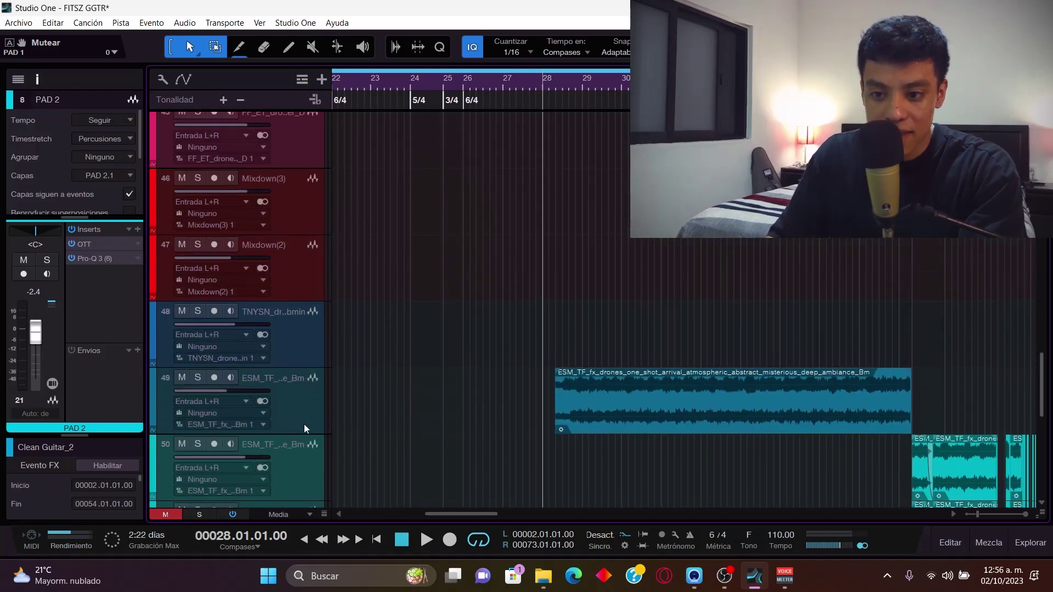
{"action": "left_click", "coordinate": [302, 423]}
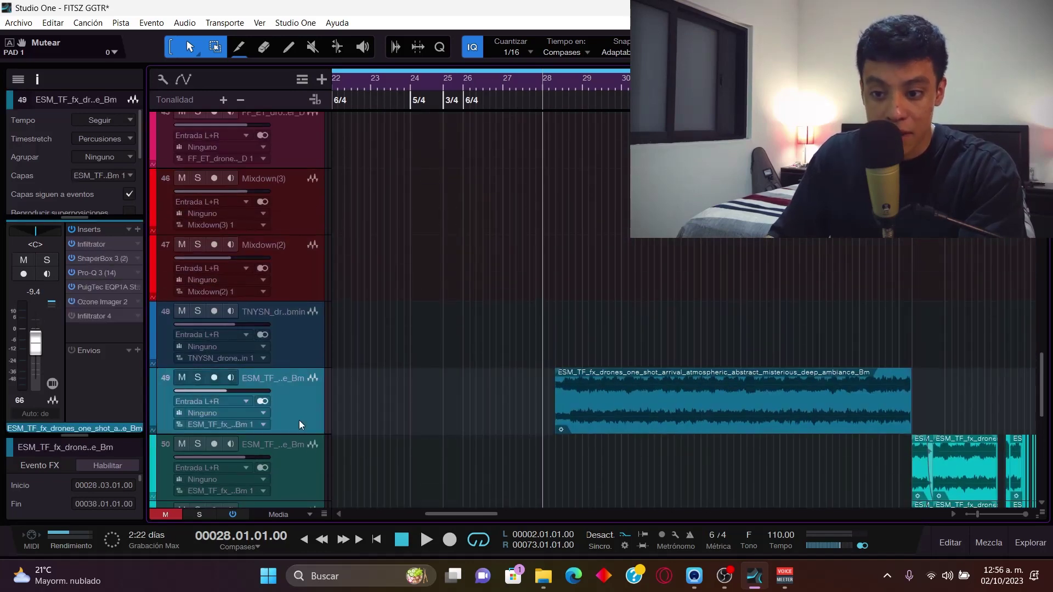
{"action": "left_click", "coordinate": [196, 379]}
Play the soloed drone from 28.03.01.00, stop, and replace track 49's solo with a mute.
{"action": "left_click", "coordinate": [556, 84]}
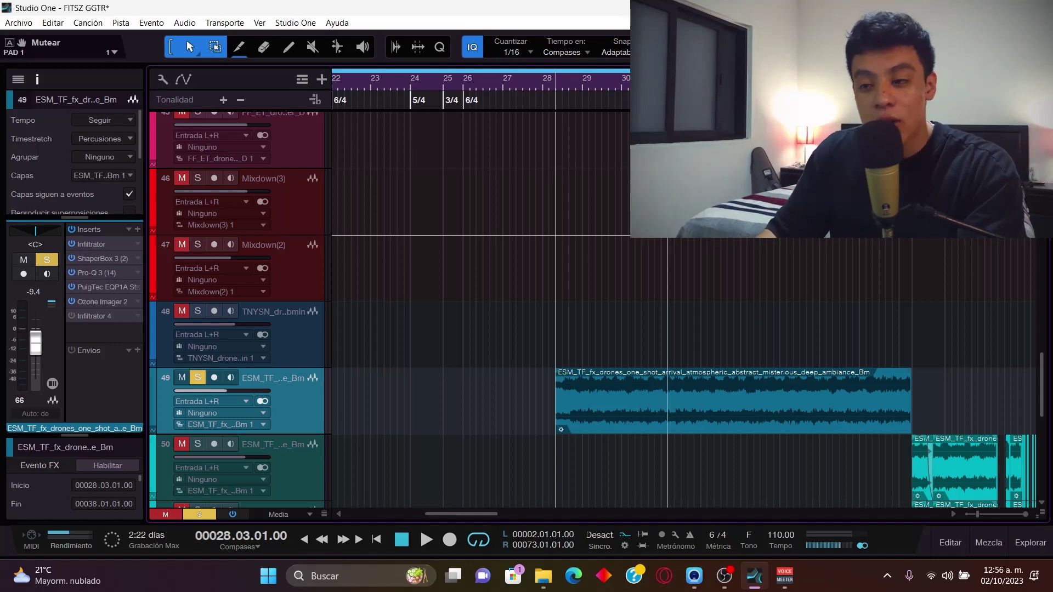
{"action": "key", "text": "space"}
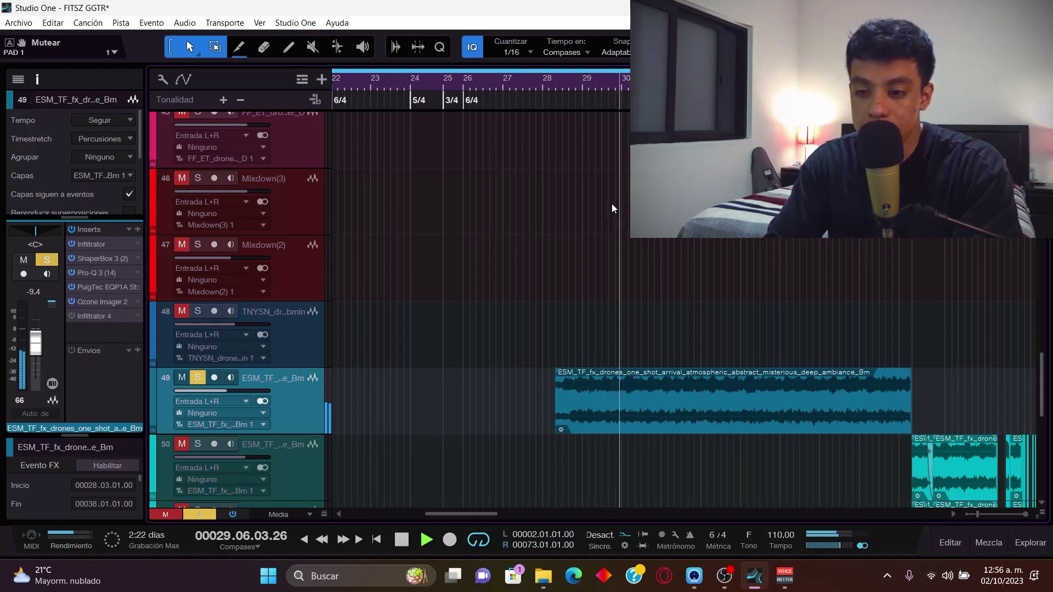
{"action": "left_click", "coordinate": [198, 378]}
{"action": "key", "text": "space"}
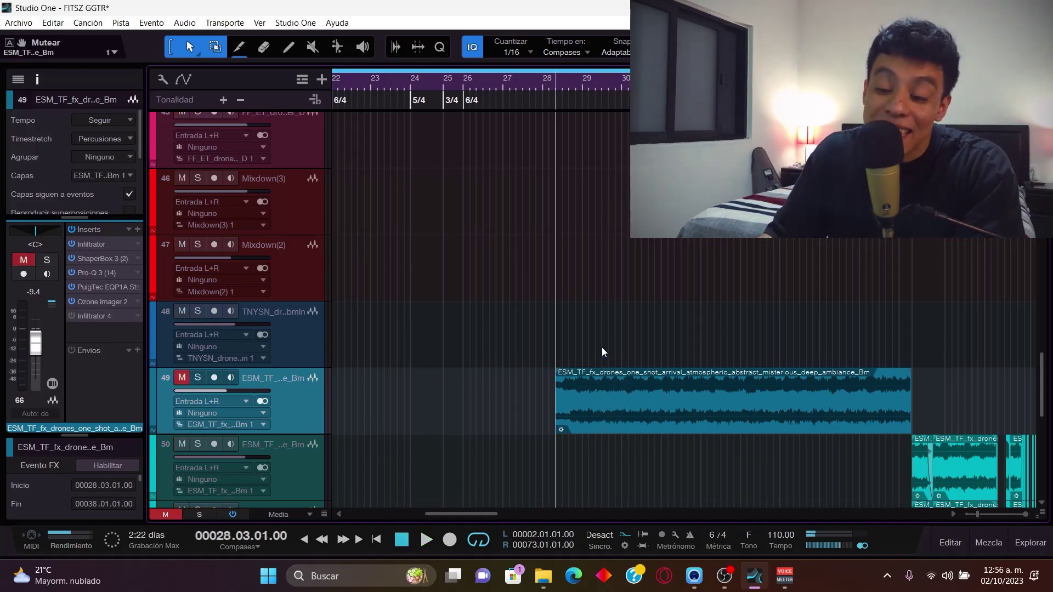
Play the mix from the drone clip's start with the drone muted, unmute track 49 to compare, and stop playback.
{"action": "key", "text": "space"}
{"action": "scroll", "coordinate": [740, 305], "scroll_direction": "up", "scroll_amount": 4}
{"action": "scroll", "coordinate": [740, 301], "scroll_direction": "down", "scroll_amount": 5}
{"action": "scroll", "coordinate": [699, 369], "scroll_direction": "down", "scroll_amount": 1}
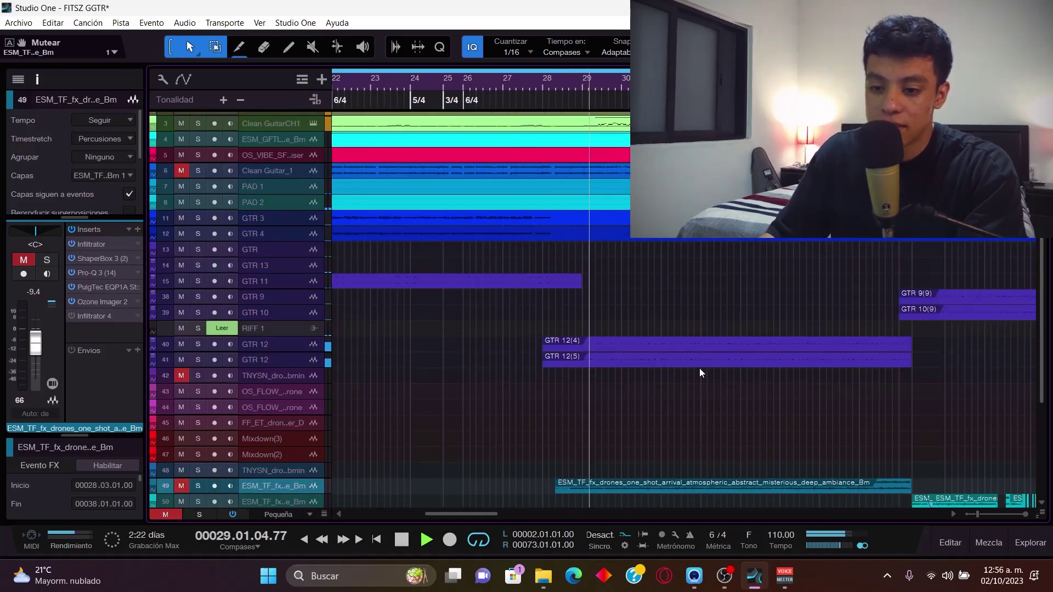
{"action": "scroll", "coordinate": [699, 368], "scroll_direction": "up", "scroll_amount": 3}
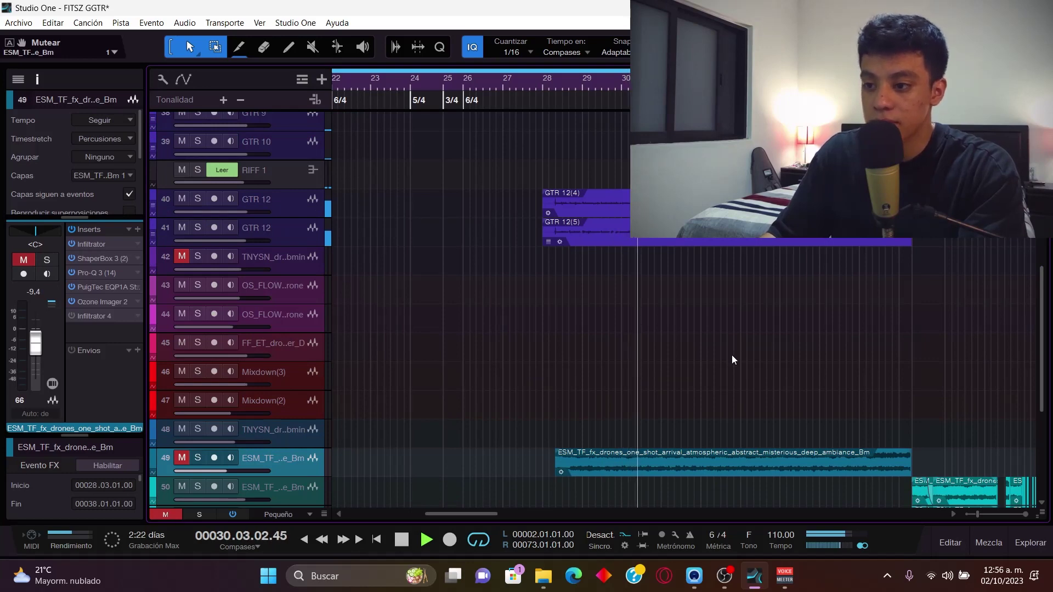
{"action": "key", "text": "space"}
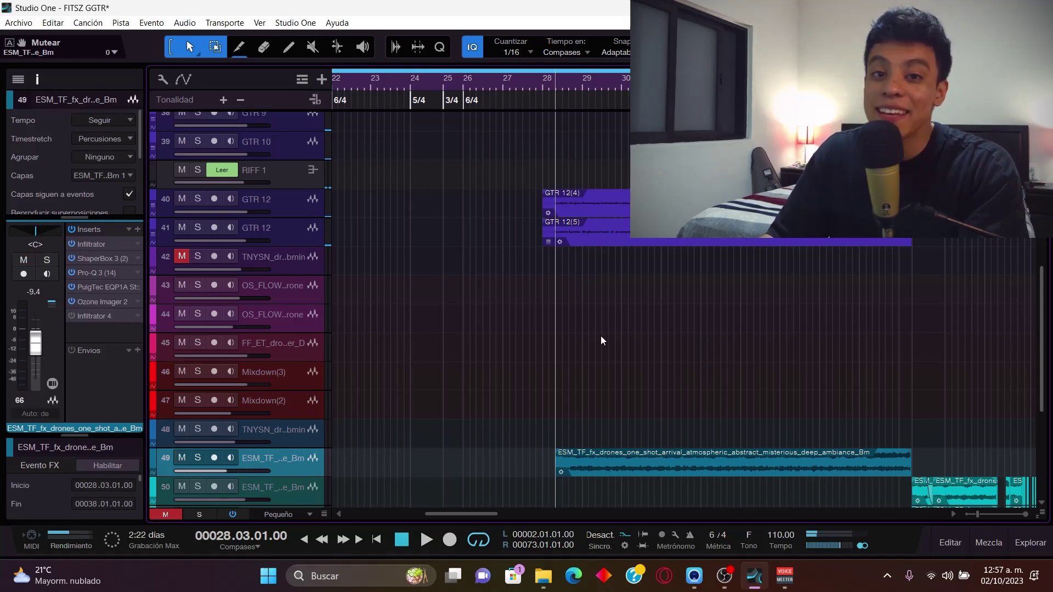
Examine the GTR 12, drone and impact clips around bar 28 and the effects clips in the sections up to bar 46.
{"action": "scroll", "coordinate": [602, 333], "scroll_direction": "up", "scroll_amount": 3}
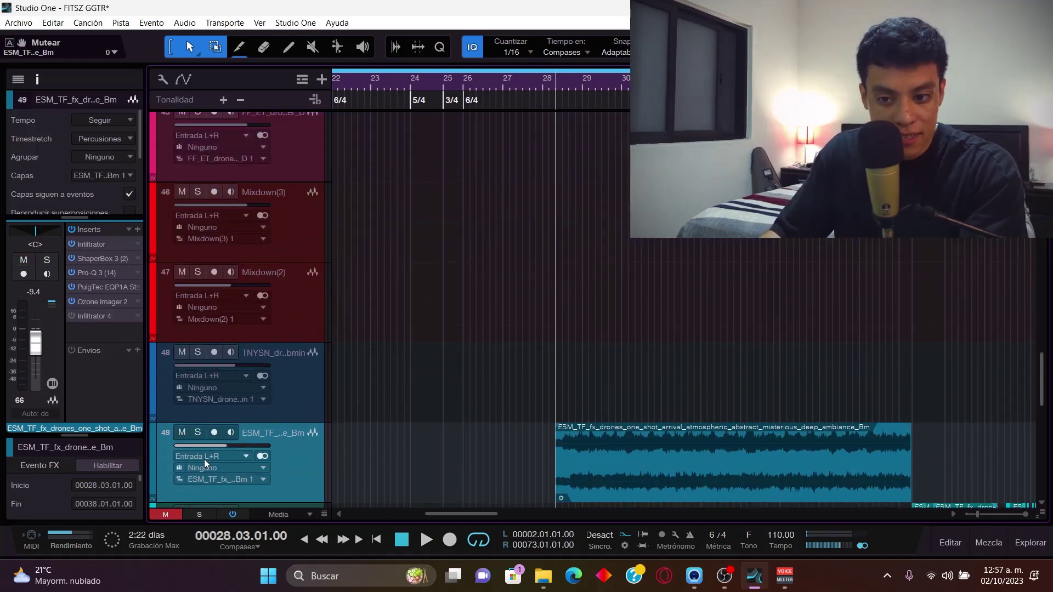
{"action": "scroll", "coordinate": [567, 357], "scroll_direction": "up", "scroll_amount": 5}
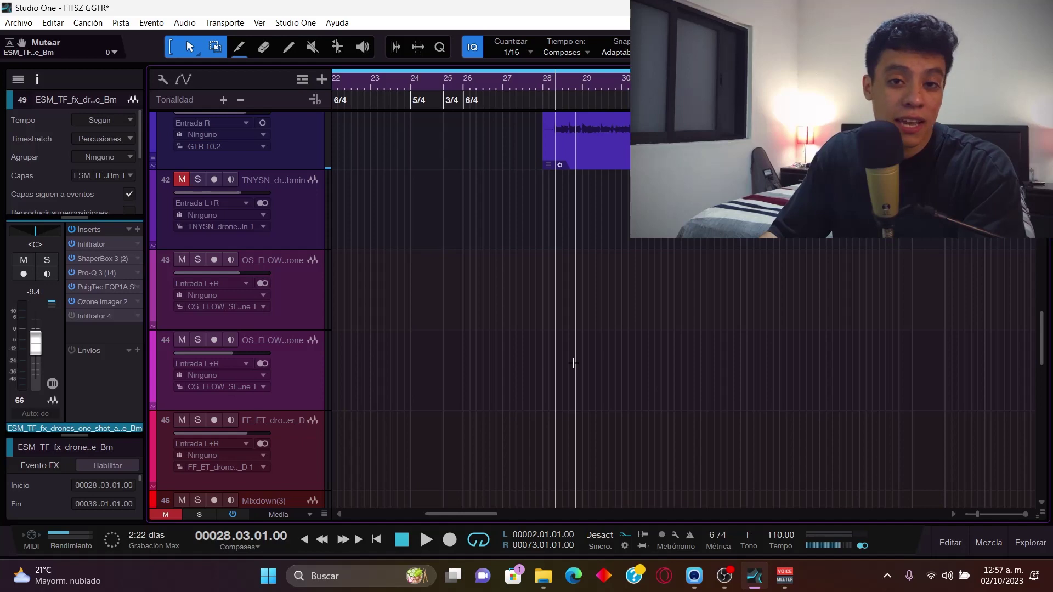
{"action": "key", "text": "shift+e"}
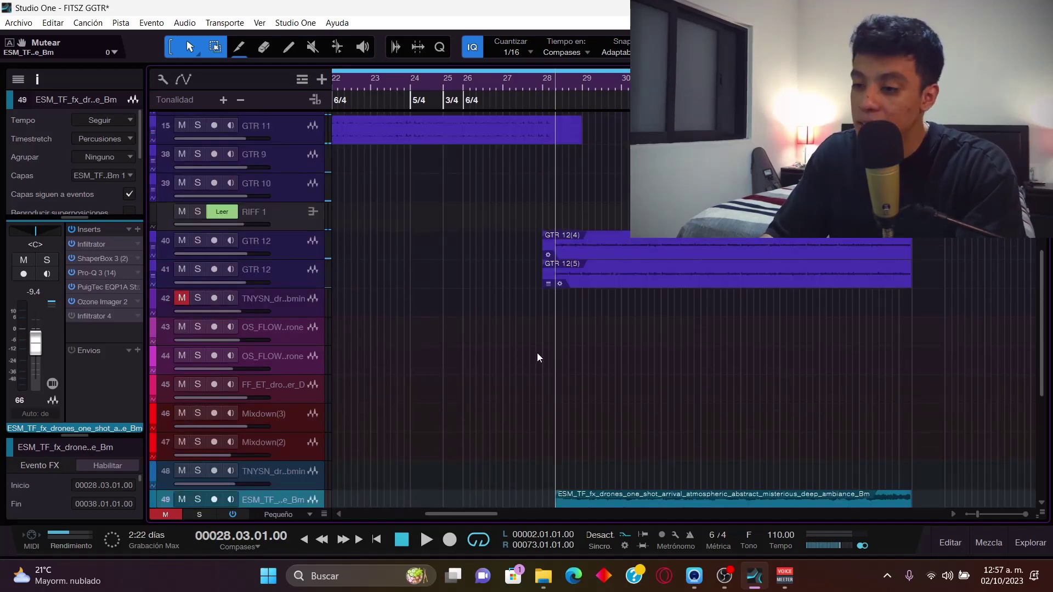
{"action": "mouse_move", "coordinate": [621, 80]}
{"action": "left_mouse_down"}
{"action": "mouse_move", "coordinate": [620, 103]}
{"action": "mouse_move", "coordinate": [620, 95]}
{"action": "left_mouse_up"}
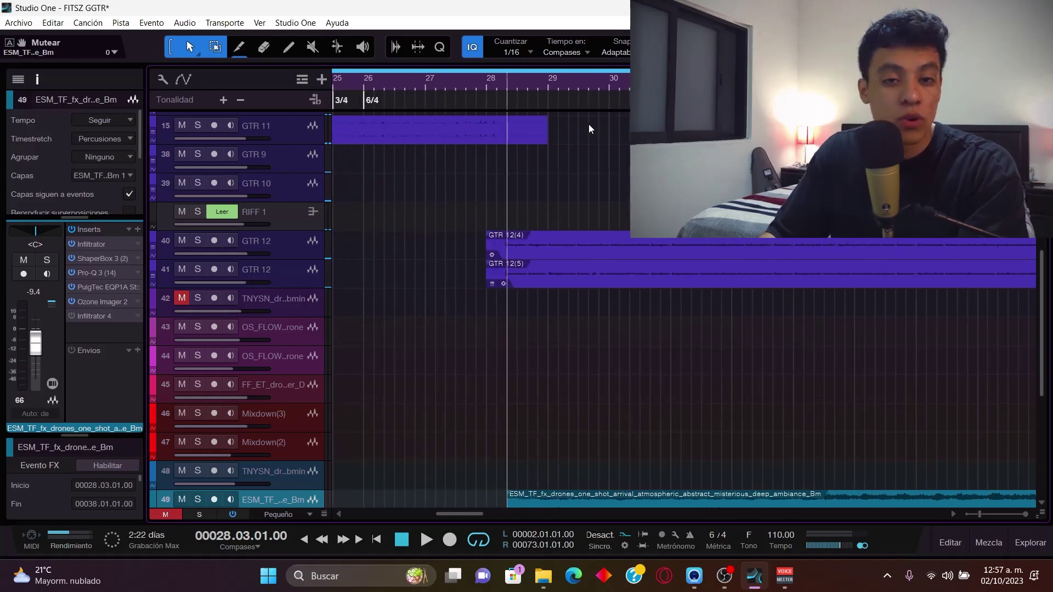
{"action": "key", "text": "shift+e"}
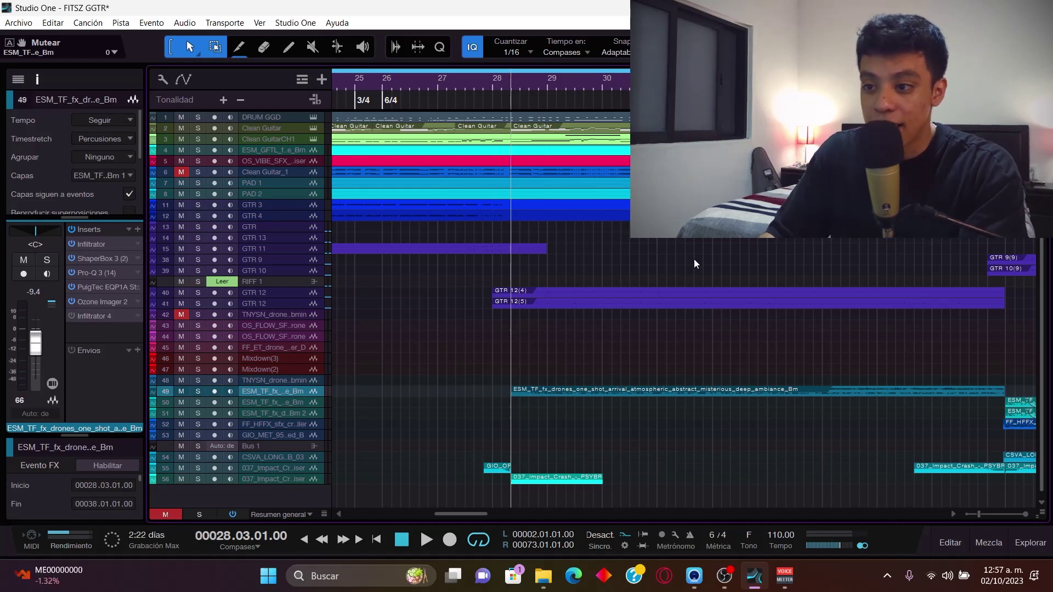
{"action": "key", "text": "shift+e"}
{"action": "scroll", "coordinate": [594, 298], "scroll_direction": "up", "scroll_amount": 2}
{"action": "scroll", "coordinate": [595, 298], "scroll_direction": "up", "scroll_amount": 1}
{"action": "scroll", "coordinate": [610, 91], "scroll_direction": "down", "scroll_amount": 5}
{"action": "scroll", "coordinate": [611, 91], "scroll_direction": "up", "scroll_amount": 3}
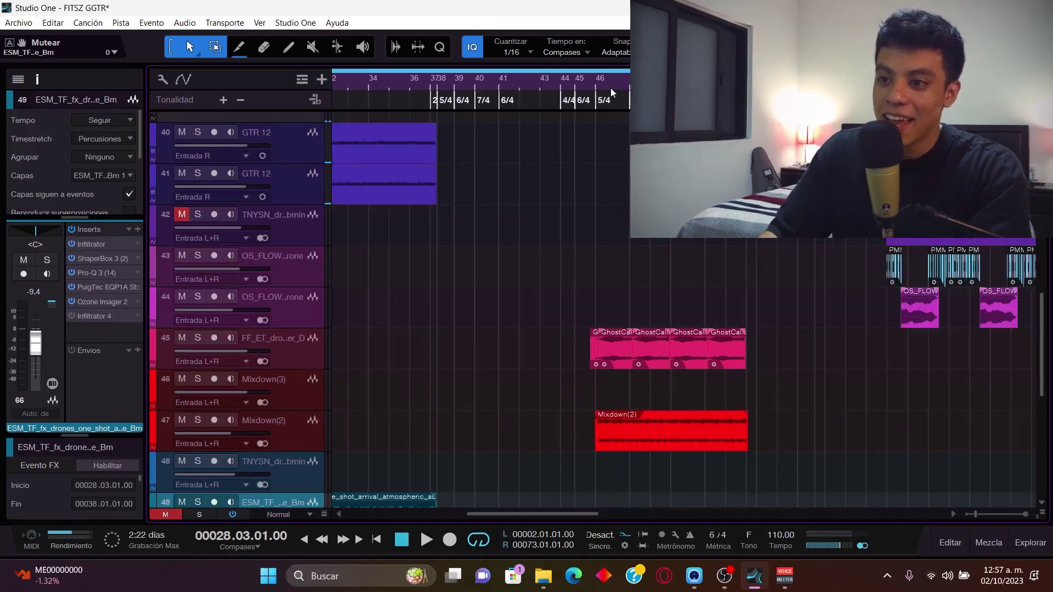
{"action": "scroll", "coordinate": [611, 94], "scroll_direction": "down", "scroll_amount": 3}
{"action": "scroll", "coordinate": [495, 188], "scroll_direction": "left", "scroll_amount": 3}
{"action": "scroll", "coordinate": [713, 243], "scroll_direction": "up", "scroll_amount": 3}
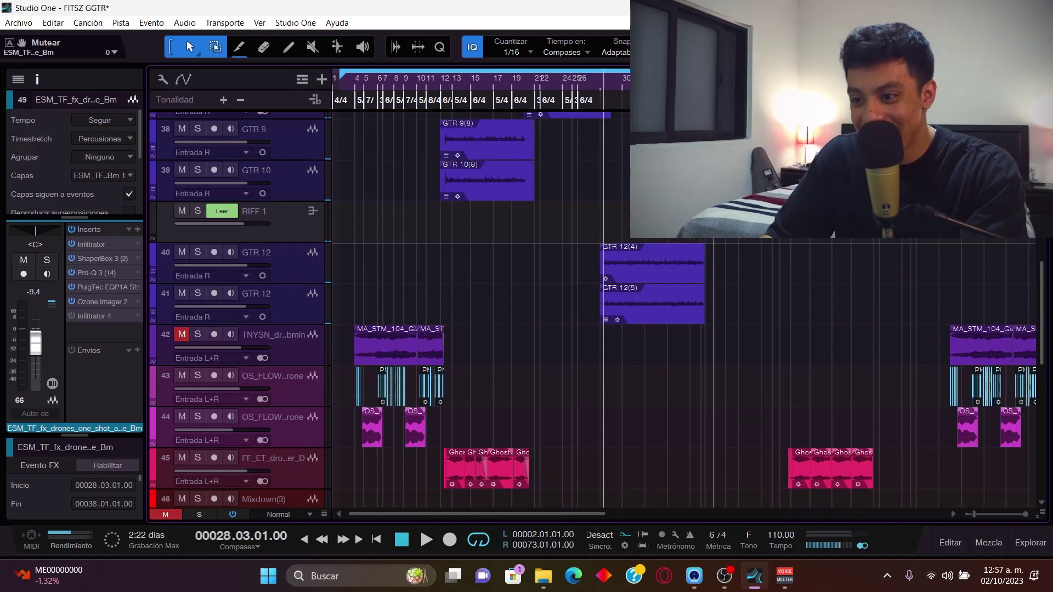
{"action": "scroll", "coordinate": [693, 241], "scroll_direction": "down", "scroll_amount": 1}
{"action": "scroll", "coordinate": [654, 91], "scroll_direction": "up", "scroll_amount": 3}
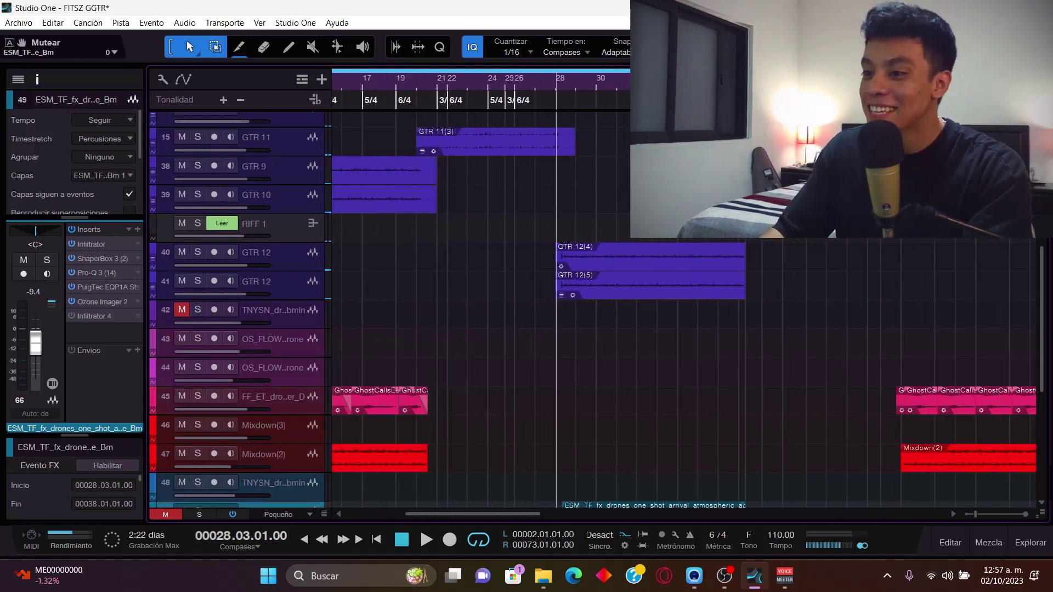
Locate the section starting at bar 37 and examine its guitar, drone and effects clips with the playback position at 37.01.01.00.
{"action": "scroll", "coordinate": [551, 283], "scroll_direction": "up", "scroll_amount": 5}
{"action": "scroll", "coordinate": [551, 283], "scroll_direction": "right", "scroll_amount": 3}
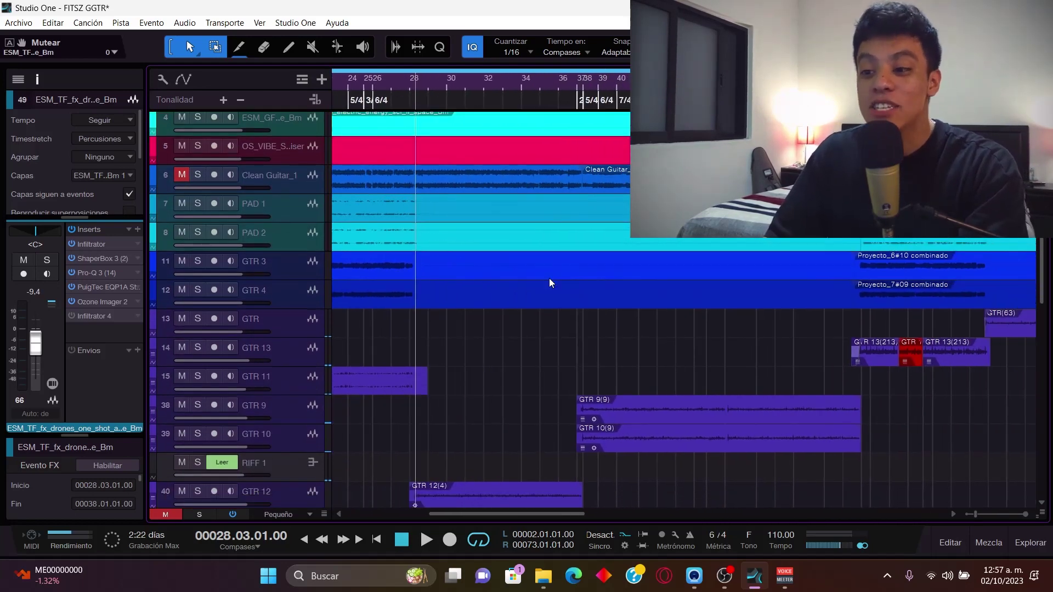
{"action": "scroll", "coordinate": [551, 283], "scroll_direction": "down", "scroll_amount": 2}
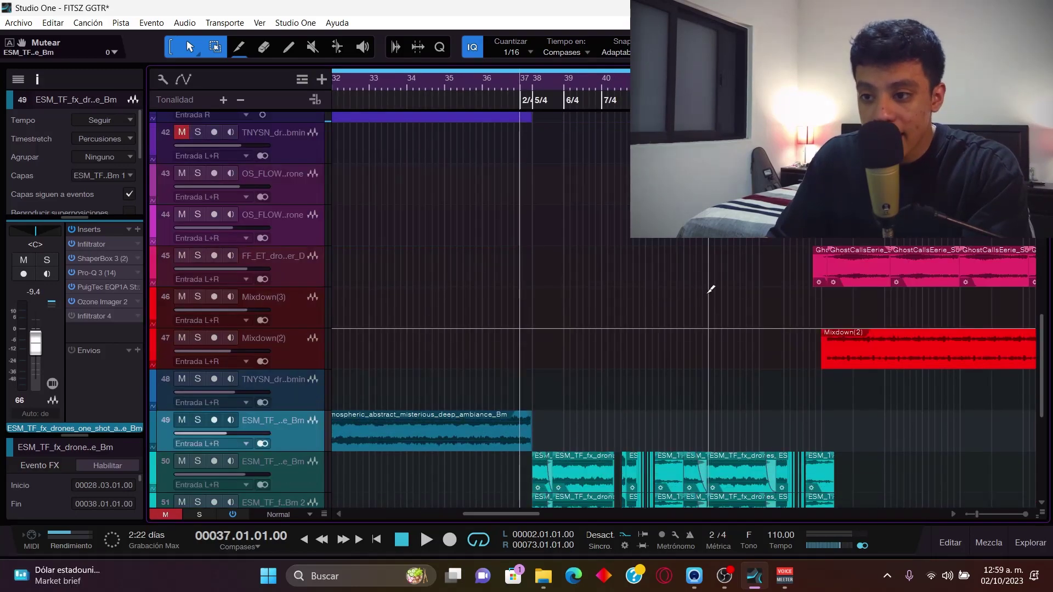
{"action": "scroll", "coordinate": [638, 317], "scroll_direction": "up", "scroll_amount": 12}
{"action": "scroll", "coordinate": [653, 350], "scroll_direction": "down", "scroll_amount": 12}
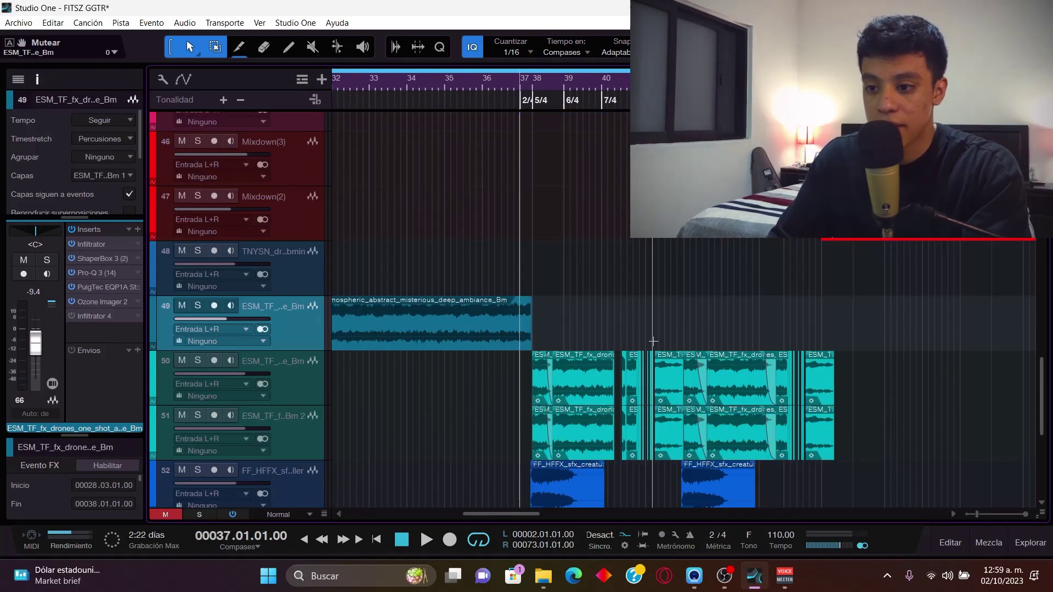
{"action": "scroll", "coordinate": [653, 341], "scroll_direction": "up", "scroll_amount": 2}
{"action": "scroll", "coordinate": [652, 343], "scroll_direction": "up", "scroll_amount": 4}
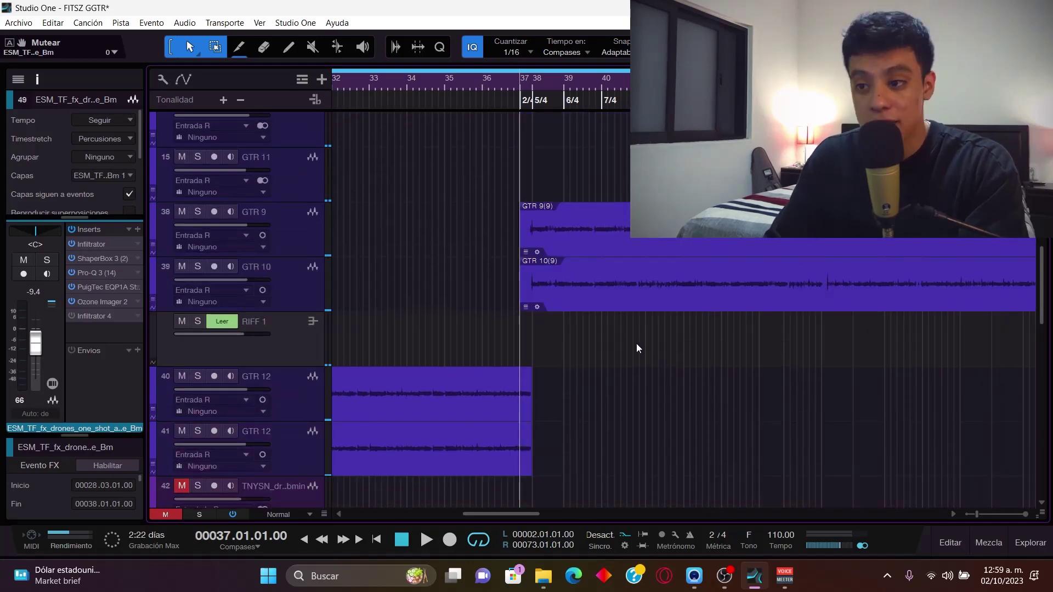
{"action": "scroll", "coordinate": [530, 87], "scroll_direction": "down", "scroll_amount": 2}
Play the full mix from bar 37 to about bar 45, following the guitar, drone and impact tracks, and stop playback.
{"action": "key", "text": "space"}
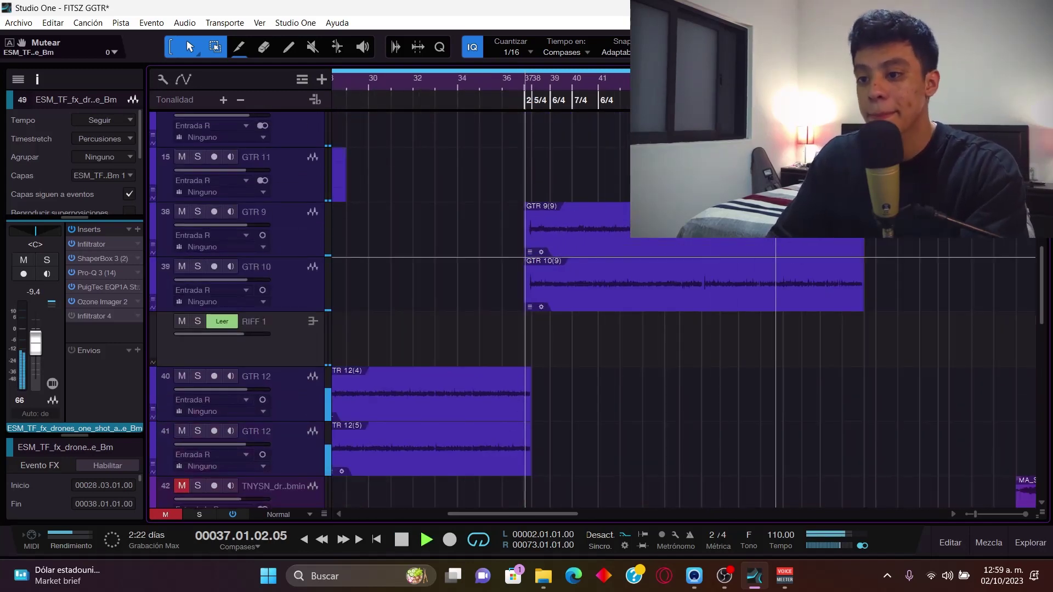
{"action": "scroll", "coordinate": [817, 290], "scroll_direction": "down", "scroll_amount": 3}
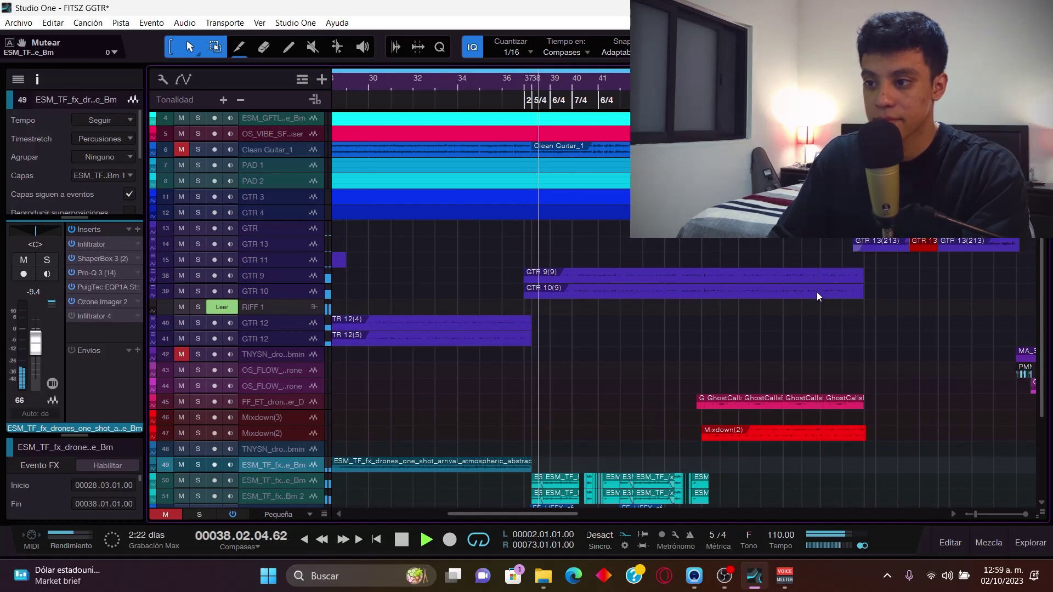
{"action": "scroll", "coordinate": [731, 345], "scroll_direction": "down", "scroll_amount": 2}
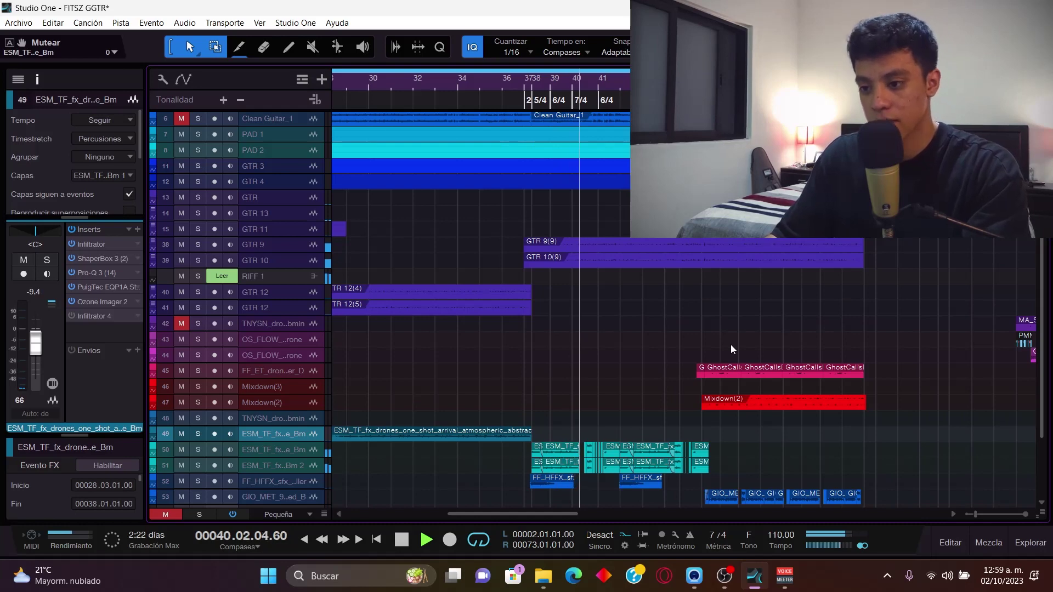
{"action": "scroll", "coordinate": [730, 349], "scroll_direction": "down", "scroll_amount": 3}
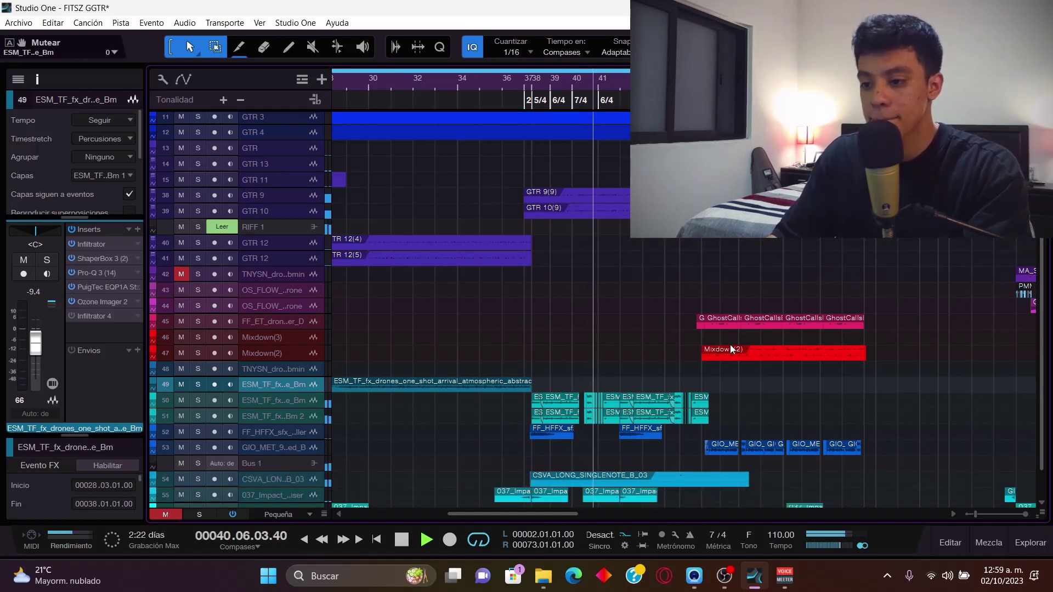
{"action": "scroll", "coordinate": [768, 317], "scroll_direction": "down", "scroll_amount": 3}
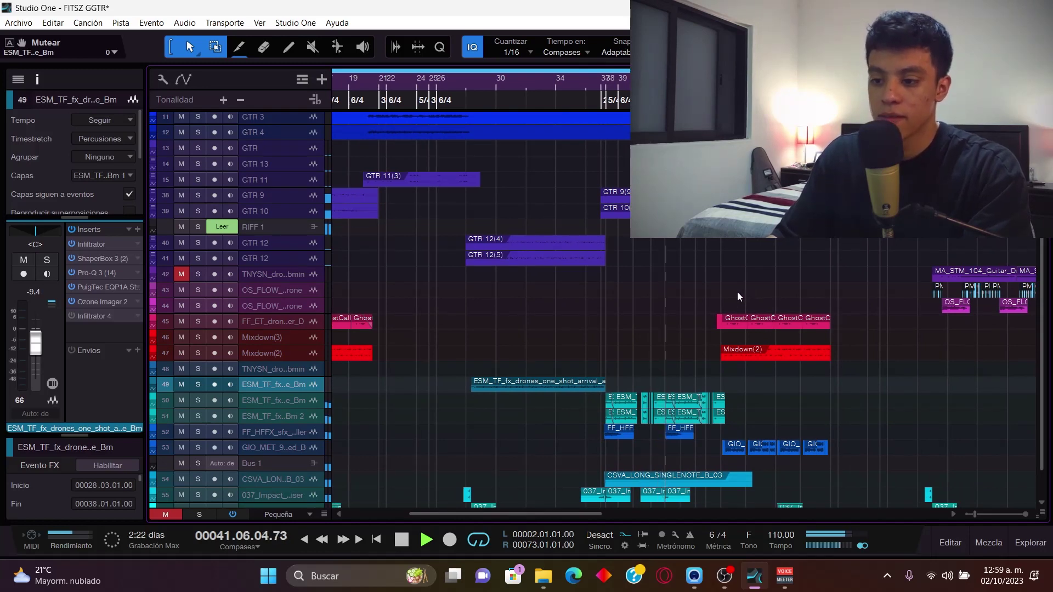
{"action": "scroll", "coordinate": [728, 297], "scroll_direction": "down", "scroll_amount": 1}
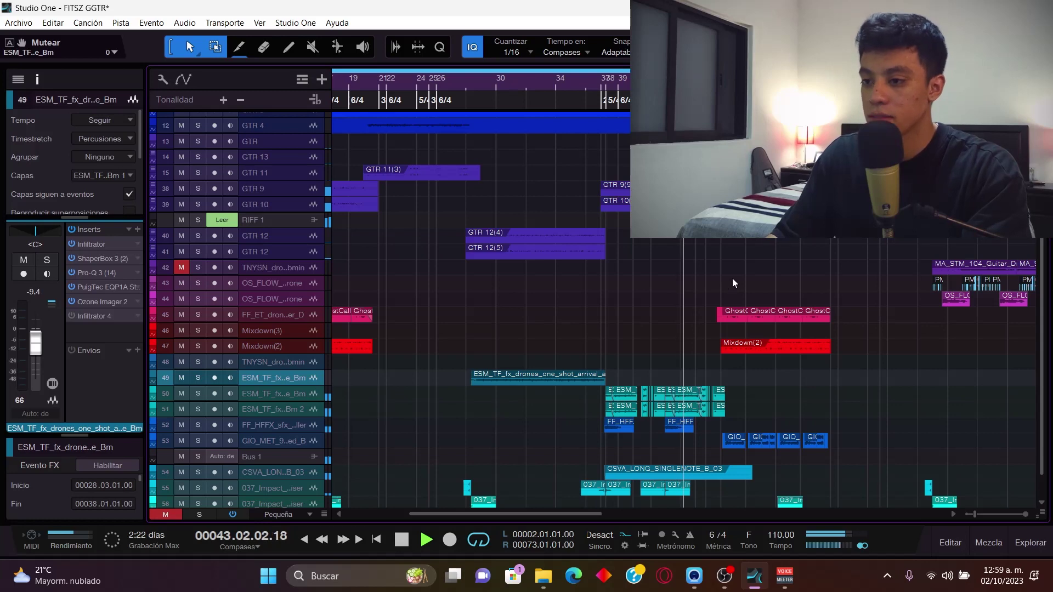
{"action": "scroll", "coordinate": [729, 281], "scroll_direction": "up", "scroll_amount": 2}
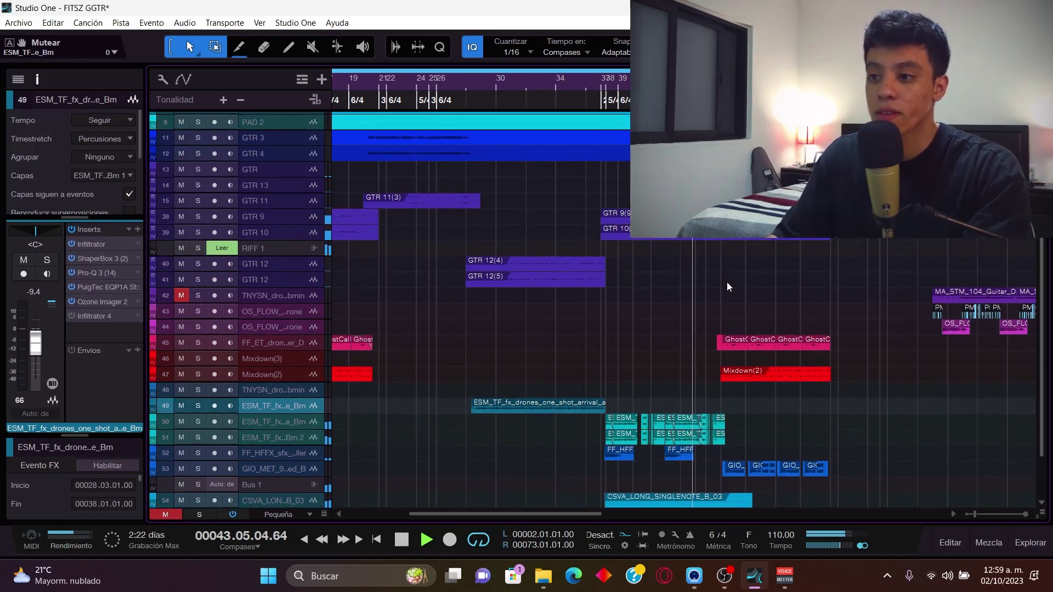
{"action": "scroll", "coordinate": [720, 291], "scroll_direction": "up", "scroll_amount": 4}
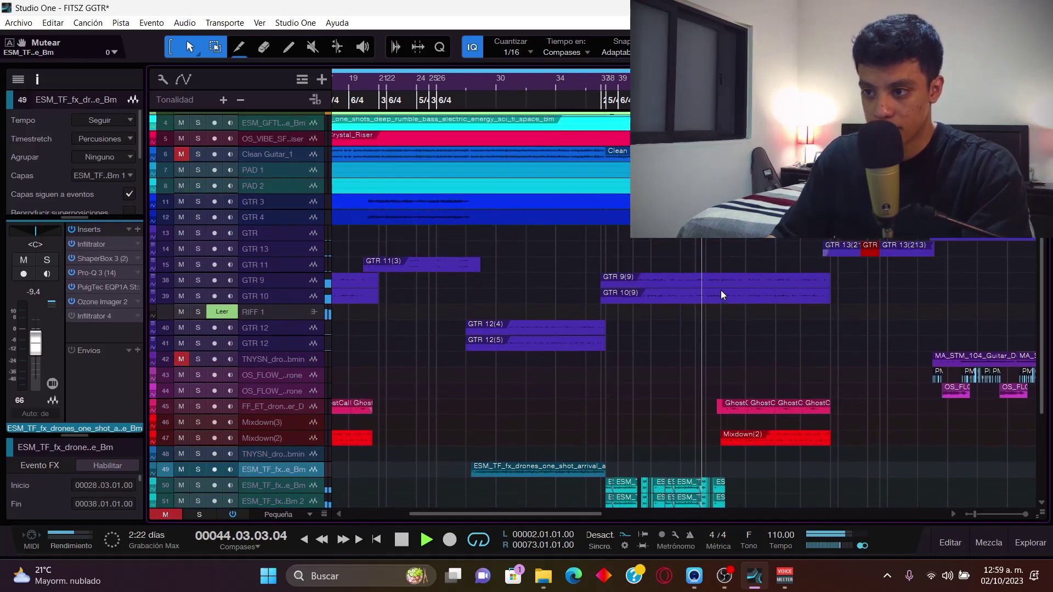
{"action": "scroll", "coordinate": [718, 284], "scroll_direction": "up", "scroll_amount": 2}
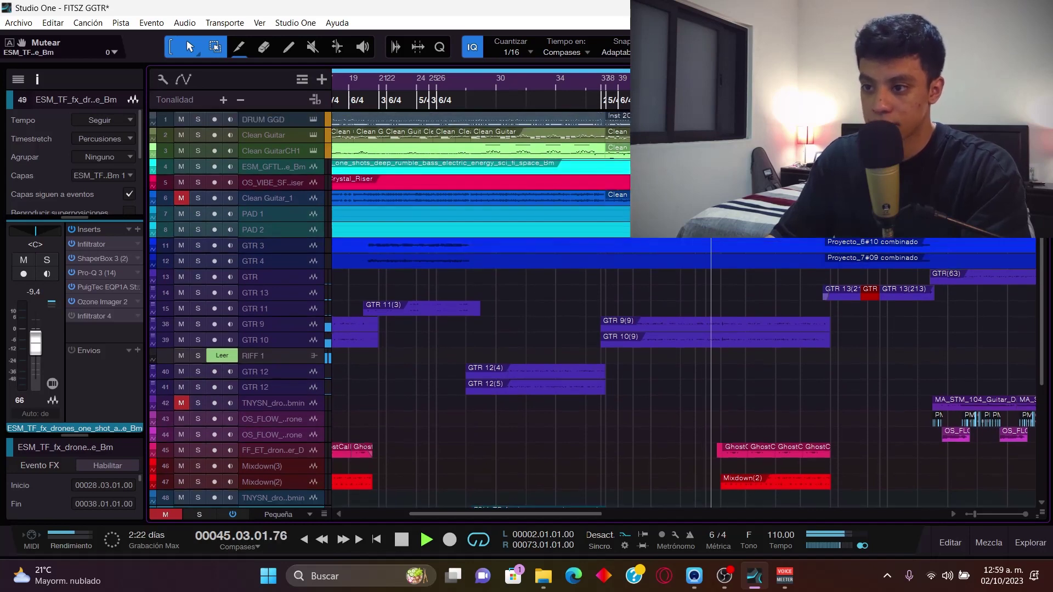
{"action": "scroll", "coordinate": [732, 78], "scroll_direction": "up", "scroll_amount": 2}
{"action": "scroll", "coordinate": [731, 77], "scroll_direction": "up", "scroll_amount": 3}
{"action": "key", "text": "space"}
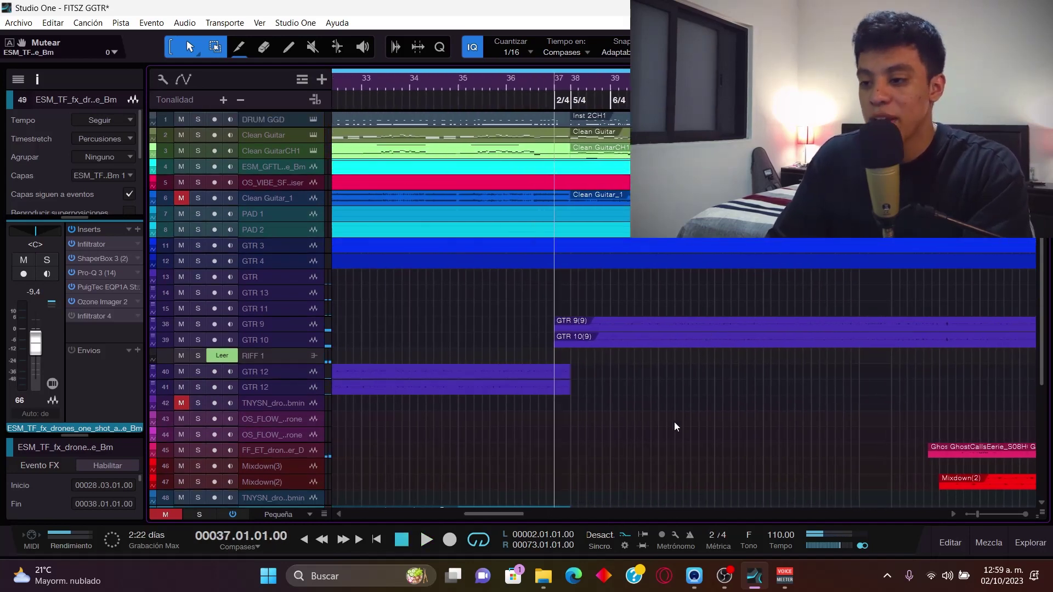
Examine the drone, effects, impact, pad and guitar tracks around bar 37 to see which layers make up the section.
{"action": "scroll", "coordinate": [677, 411], "scroll_direction": "down", "scroll_amount": 3}
{"action": "scroll", "coordinate": [682, 380], "scroll_direction": "up", "scroll_amount": 2}
{"action": "scroll", "coordinate": [680, 382], "scroll_direction": "up", "scroll_amount": 3}
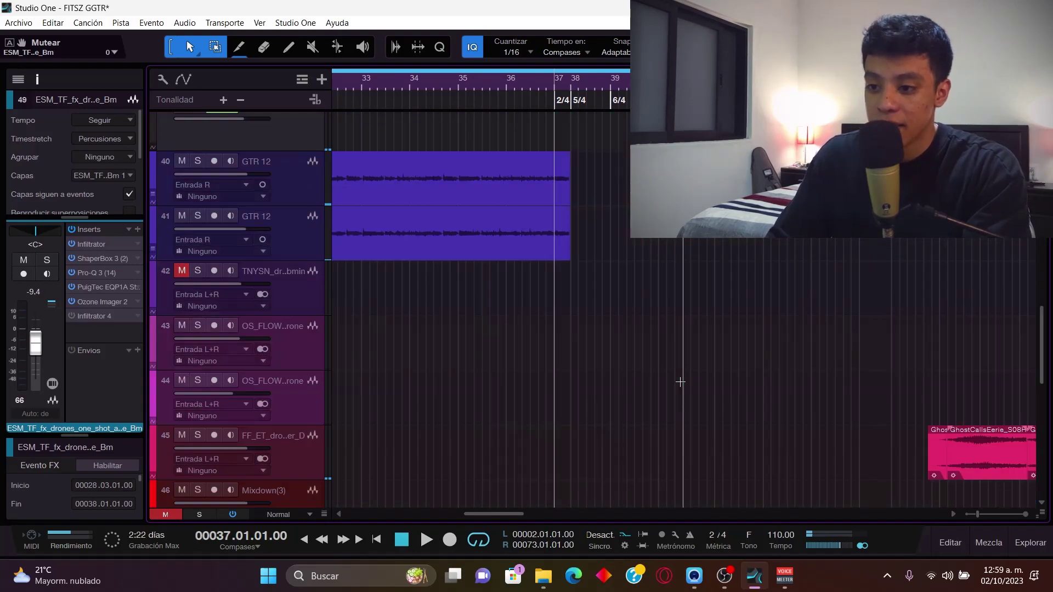
{"action": "scroll", "coordinate": [680, 381], "scroll_direction": "up", "scroll_amount": 5}
{"action": "scroll", "coordinate": [689, 383], "scroll_direction": "down", "scroll_amount": 8}
{"action": "scroll", "coordinate": [685, 383], "scroll_direction": "down", "scroll_amount": 3}
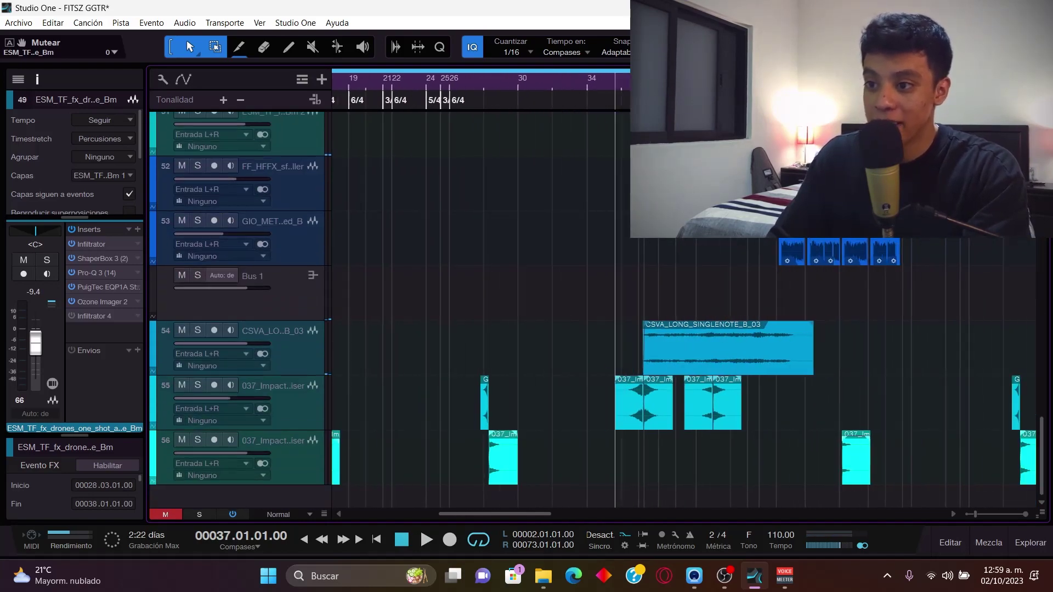
{"action": "key", "text": "w"}
{"action": "scroll", "coordinate": [653, 245], "scroll_direction": "up", "scroll_amount": 12}
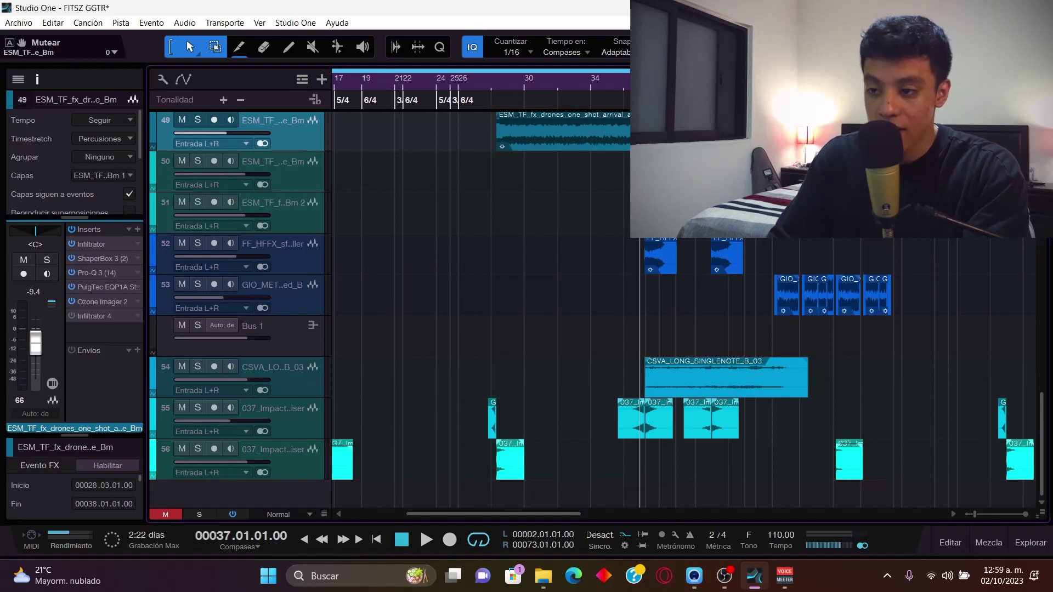
{"action": "scroll", "coordinate": [653, 246], "scroll_direction": "up", "scroll_amount": 5}
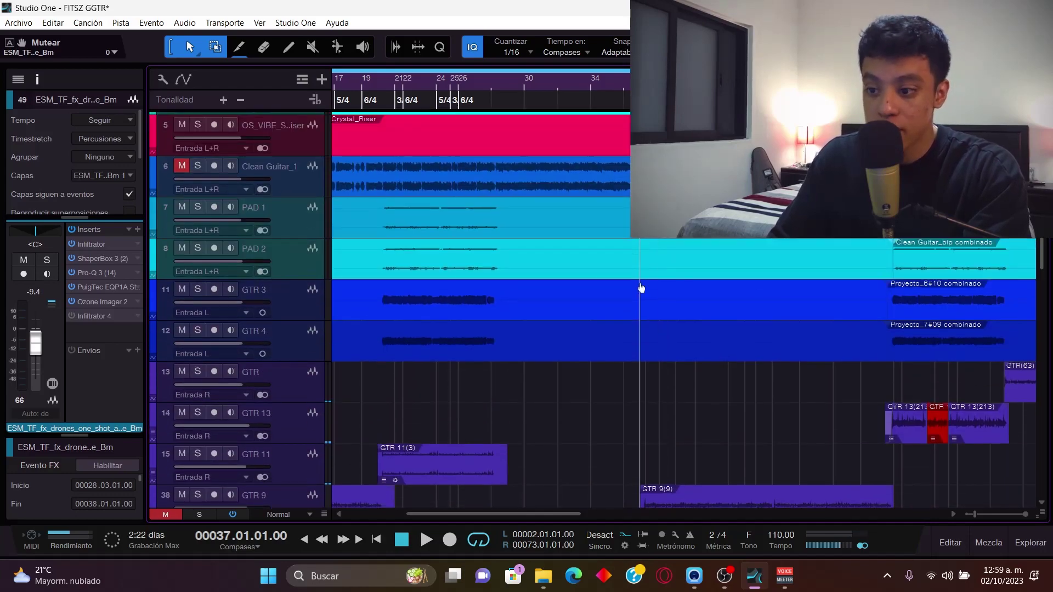
{"action": "key", "text": "e"}
{"action": "key", "text": "e"}
{"action": "key", "text": "w"}
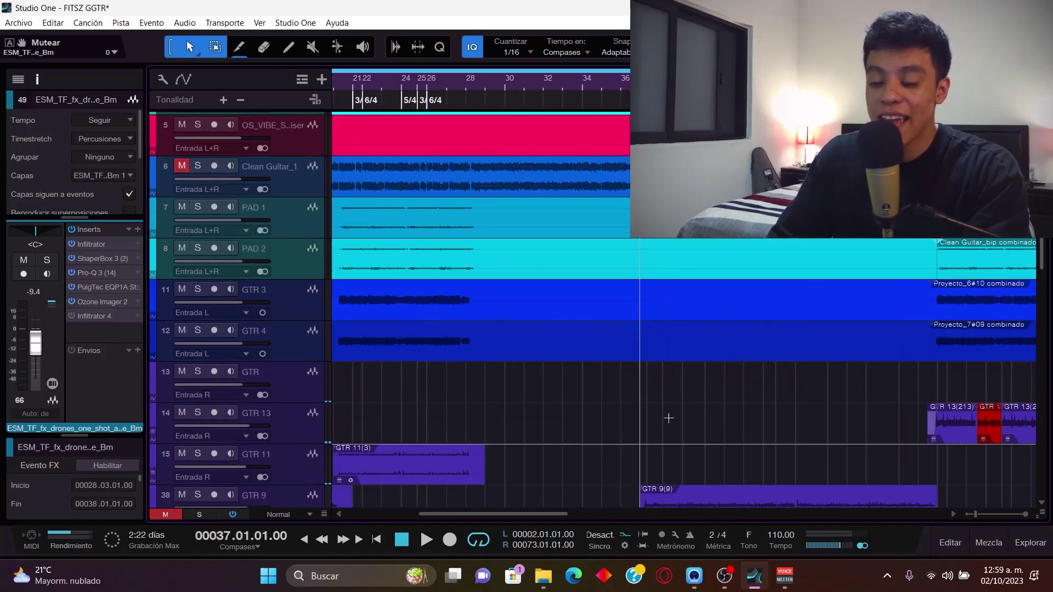
{"action": "scroll", "coordinate": [668, 384], "scroll_direction": "up", "scroll_amount": 4}
{"action": "scroll", "coordinate": [669, 384], "scroll_direction": "down", "scroll_amount": 10}
{"action": "scroll", "coordinate": [669, 387], "scroll_direction": "up", "scroll_amount": 3}
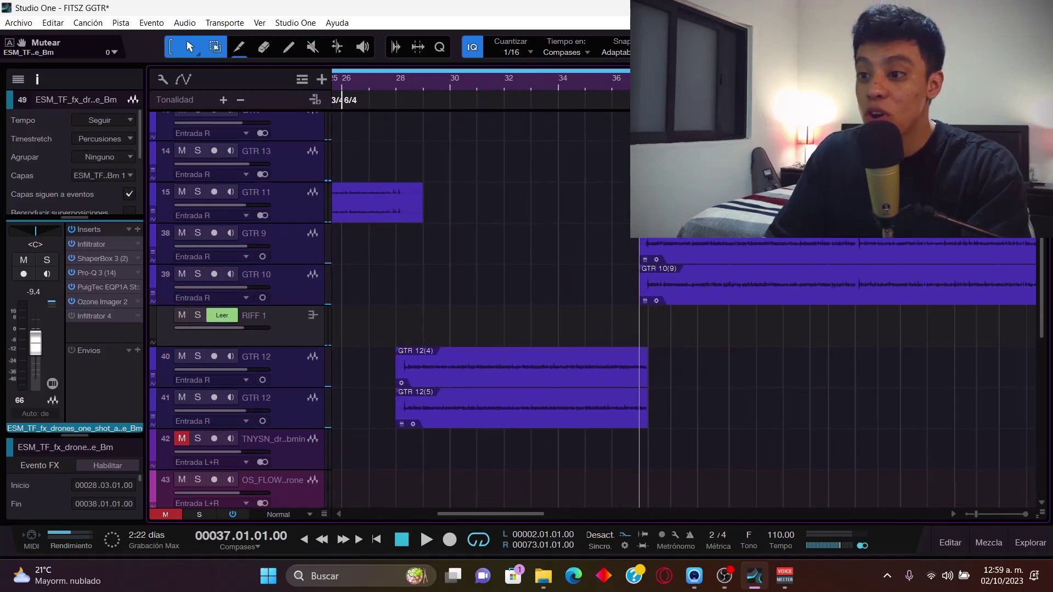
{"action": "scroll", "coordinate": [519, 163], "scroll_direction": "up", "scroll_amount": 2}
Select the GTR 9 track, then GTR 10, and inspect closely where their clips start at bar 37.
{"action": "left_click", "coordinate": [305, 245]}
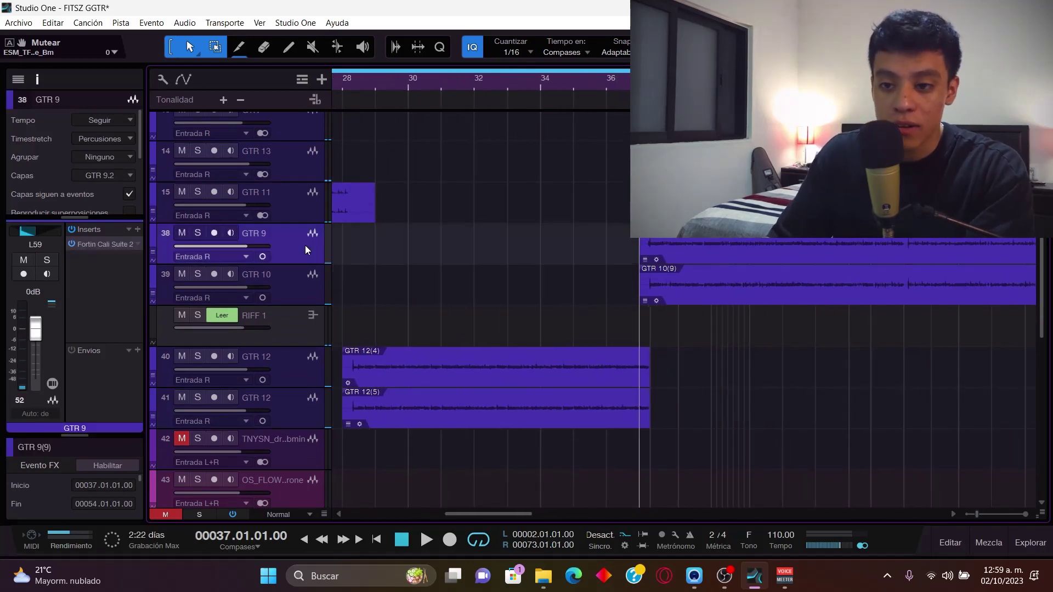
{"action": "left_click", "coordinate": [307, 301]}
{"action": "scroll", "coordinate": [628, 93], "scroll_direction": "right", "scroll_amount": 1}
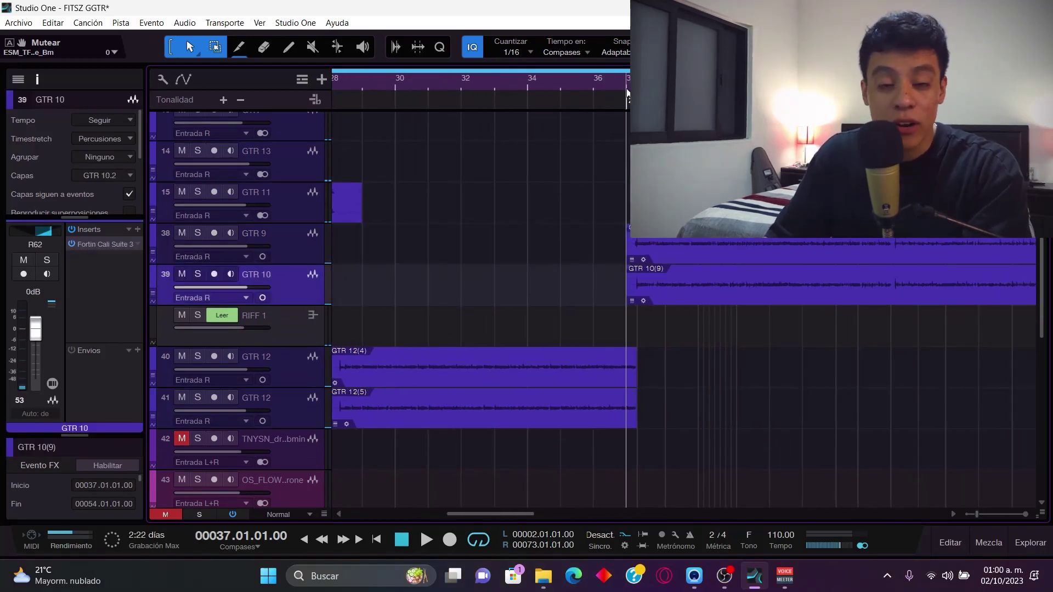
{"action": "scroll", "coordinate": [628, 93], "scroll_direction": "up", "scroll_amount": 3}
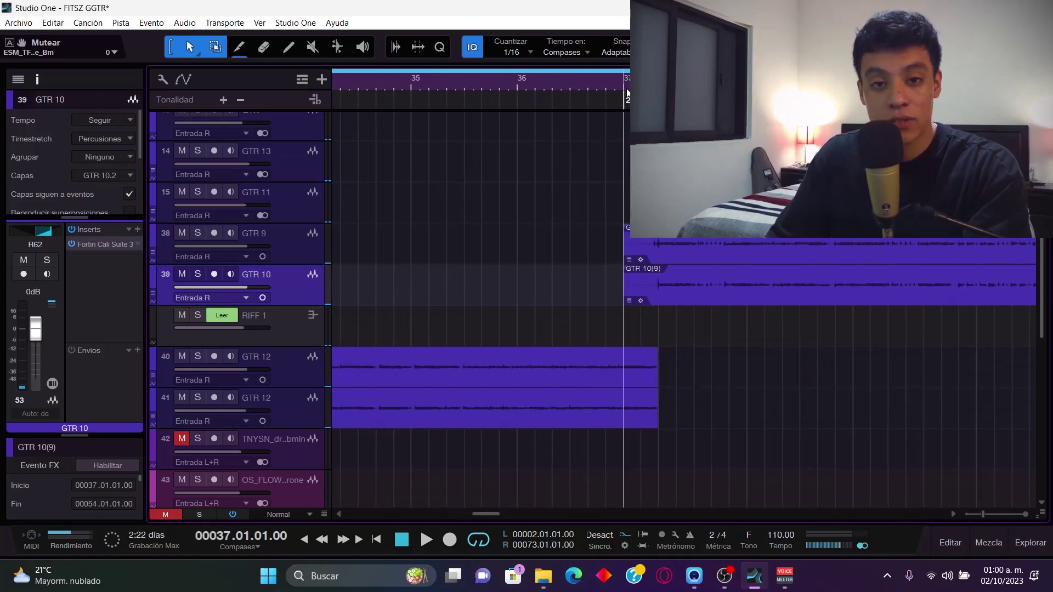
{"action": "key", "text": "shift+e"}
{"action": "scroll", "coordinate": [628, 93], "scroll_direction": "up", "scroll_amount": 2}
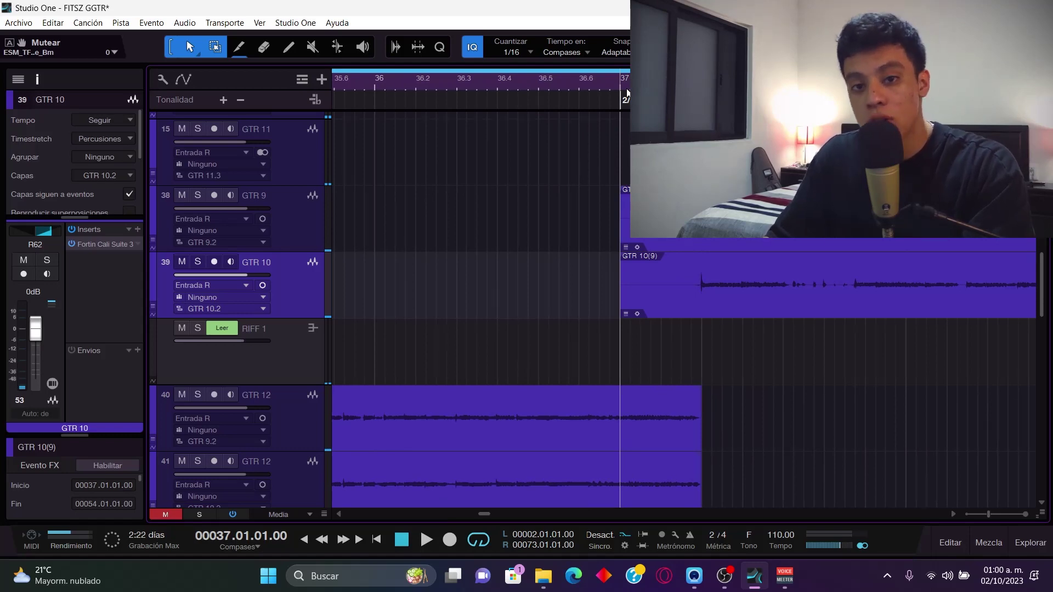
{"action": "scroll", "coordinate": [626, 93], "scroll_direction": "down", "scroll_amount": 3}
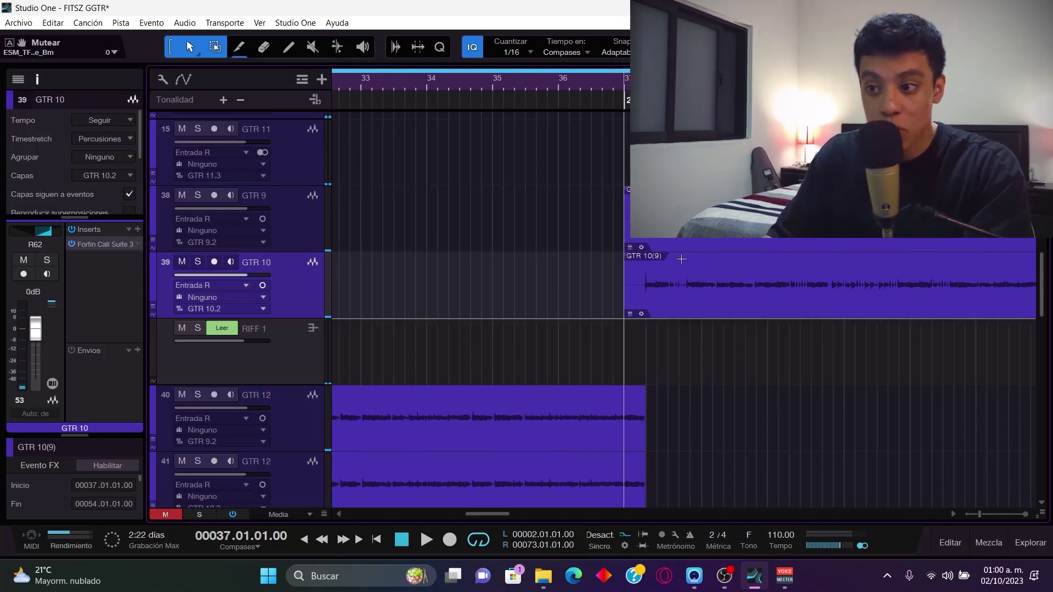
{"action": "scroll", "coordinate": [626, 89], "scroll_direction": "down", "scroll_amount": 2}
{"action": "scroll", "coordinate": [618, 92], "scroll_direction": "right", "scroll_amount": 2}
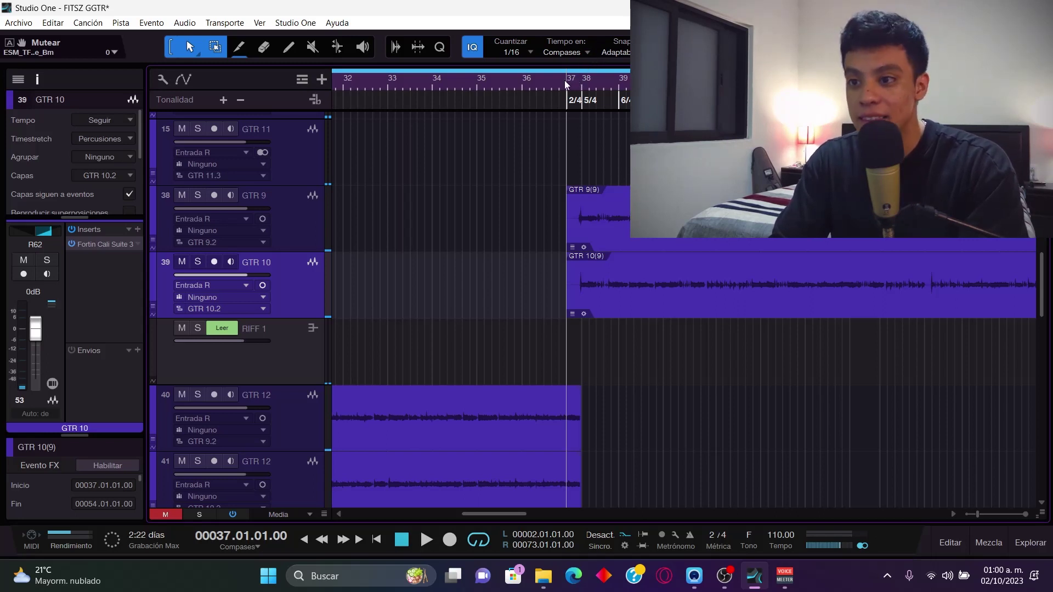
{"action": "scroll", "coordinate": [564, 80], "scroll_direction": "up", "scroll_amount": 3}
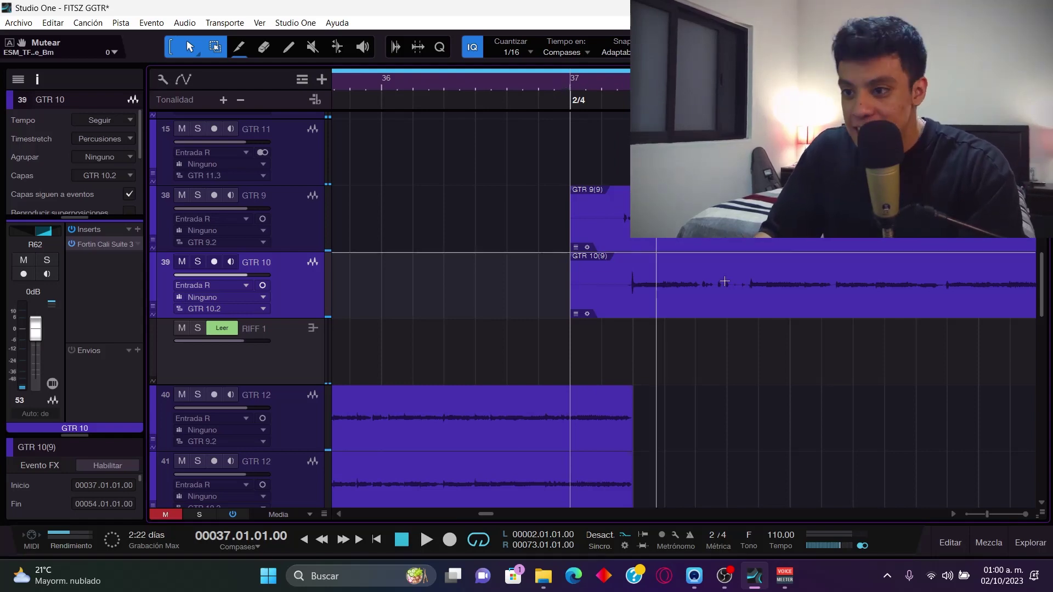
Show the mixer, hide it again, and inspect the 2/4 to 5/4 change at bars 37 and 38 against the guitar clips.
{"action": "key", "text": "F3"}
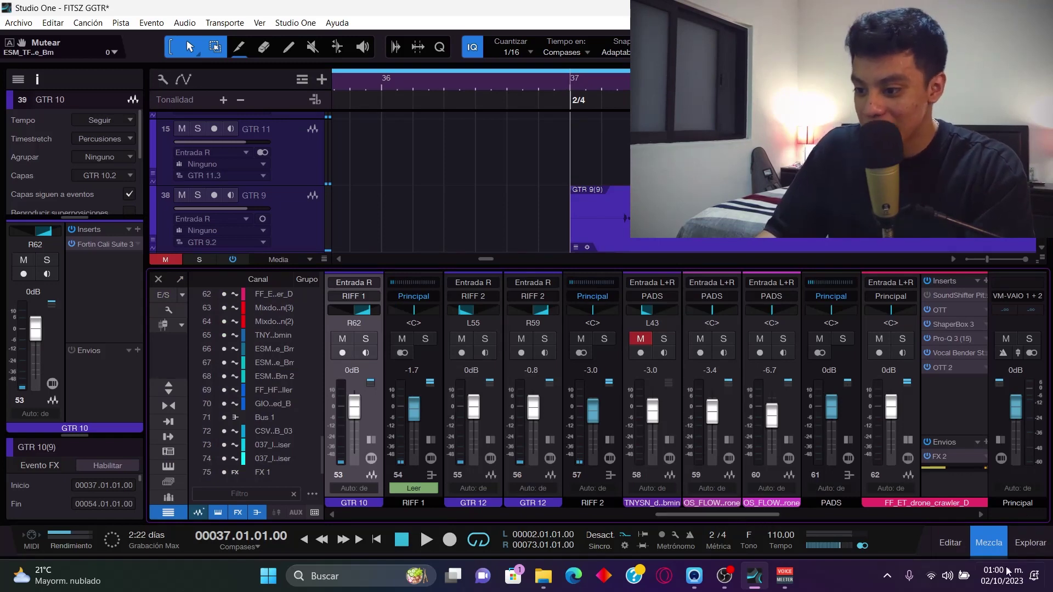
{"action": "left_click", "coordinate": [993, 544]}
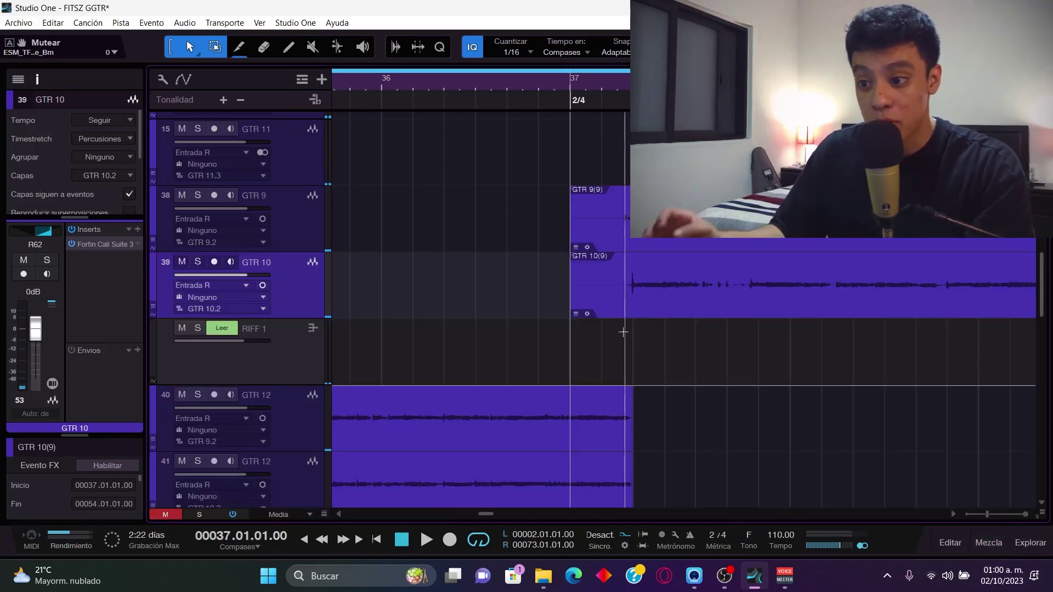
{"action": "scroll", "coordinate": [617, 83], "scroll_direction": "down", "scroll_amount": 2}
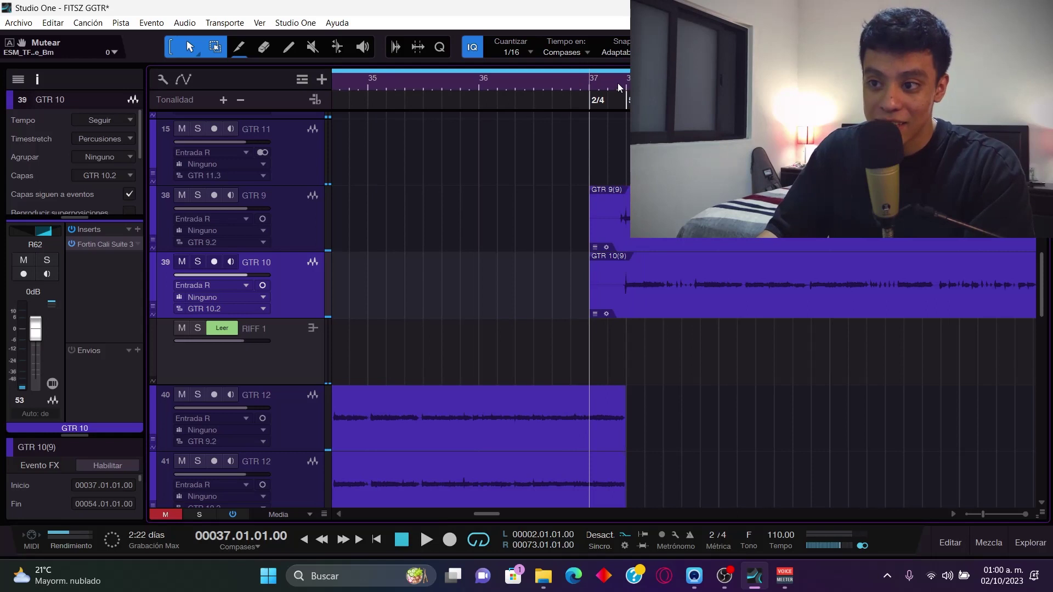
{"action": "scroll", "coordinate": [618, 88], "scroll_direction": "down", "scroll_amount": 3}
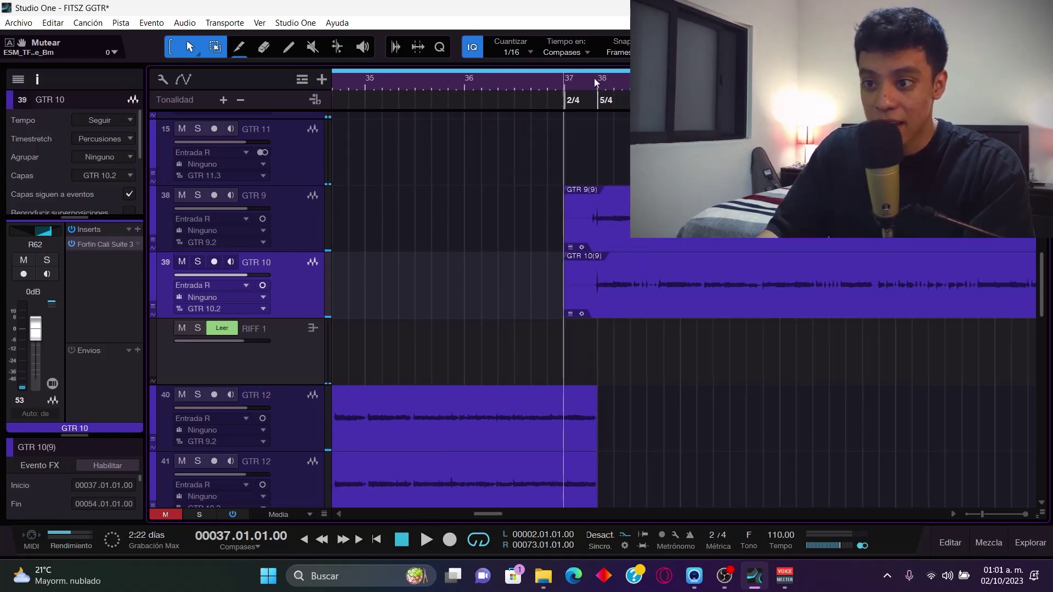
{"action": "scroll", "coordinate": [588, 80], "scroll_direction": "down", "scroll_amount": 3}
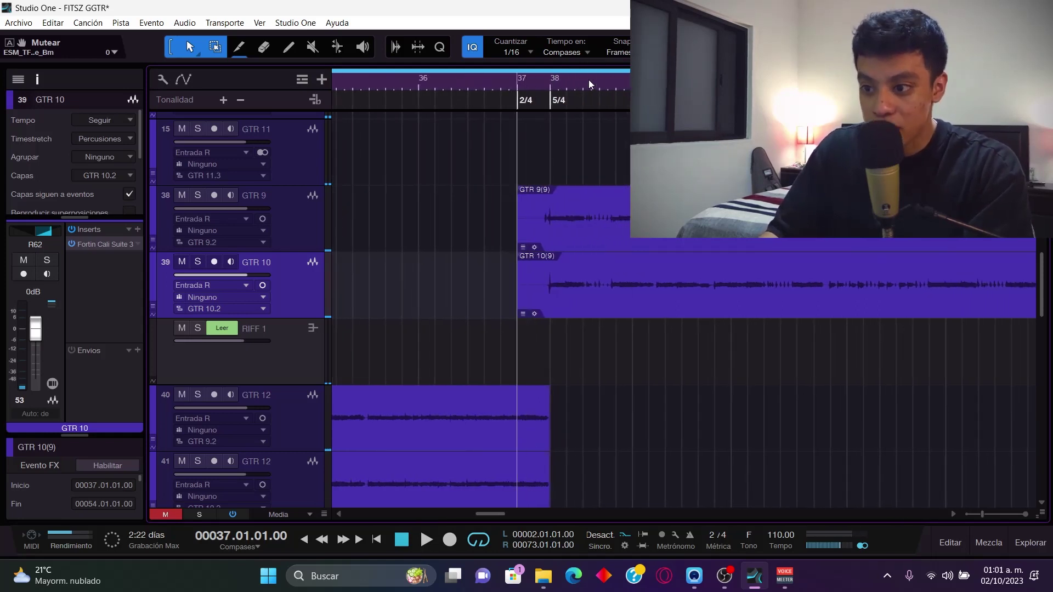
{"action": "scroll", "coordinate": [588, 80], "scroll_direction": "down", "scroll_amount": 3}
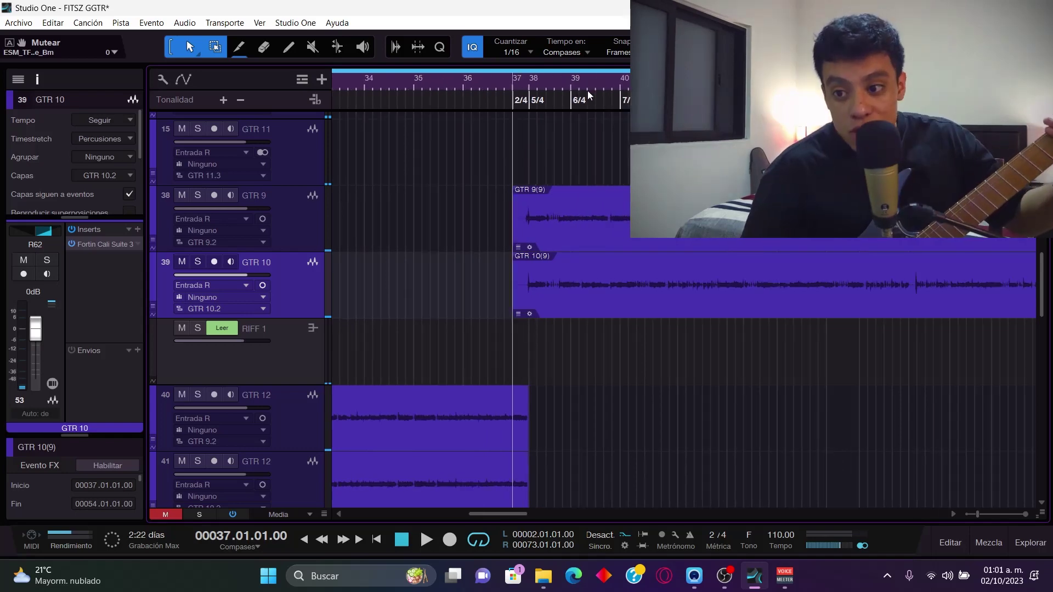
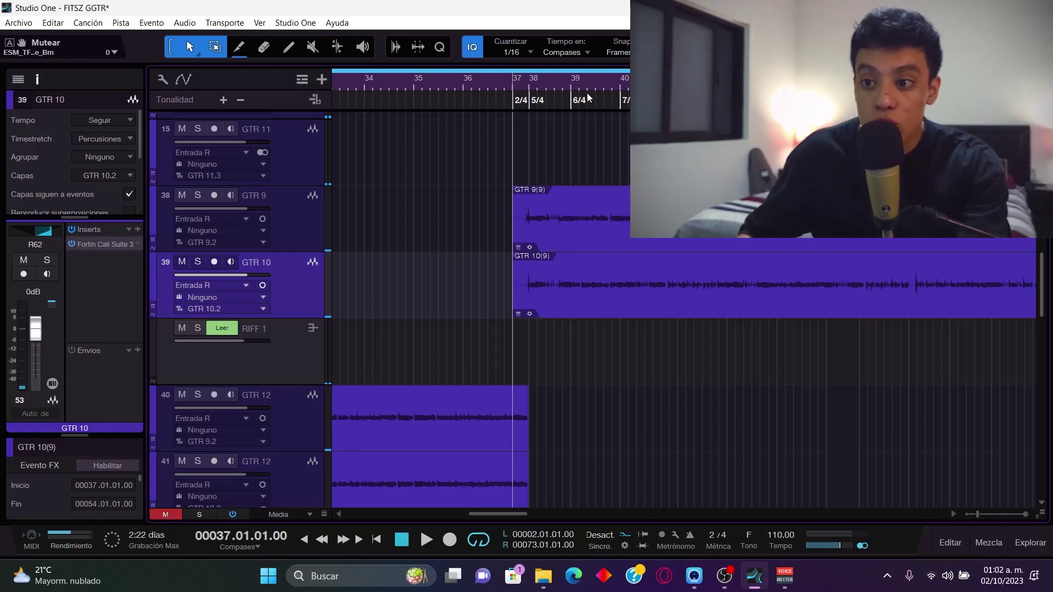
Select GTR 9, GTR 10 and their RIFF 1 bus near bar 37, and inspect the bus inserts and its FX 5 send.
{"action": "scroll", "coordinate": [538, 90], "scroll_direction": "up", "scroll_amount": 1}
{"action": "scroll", "coordinate": [530, 89], "scroll_direction": "up", "scroll_amount": 2}
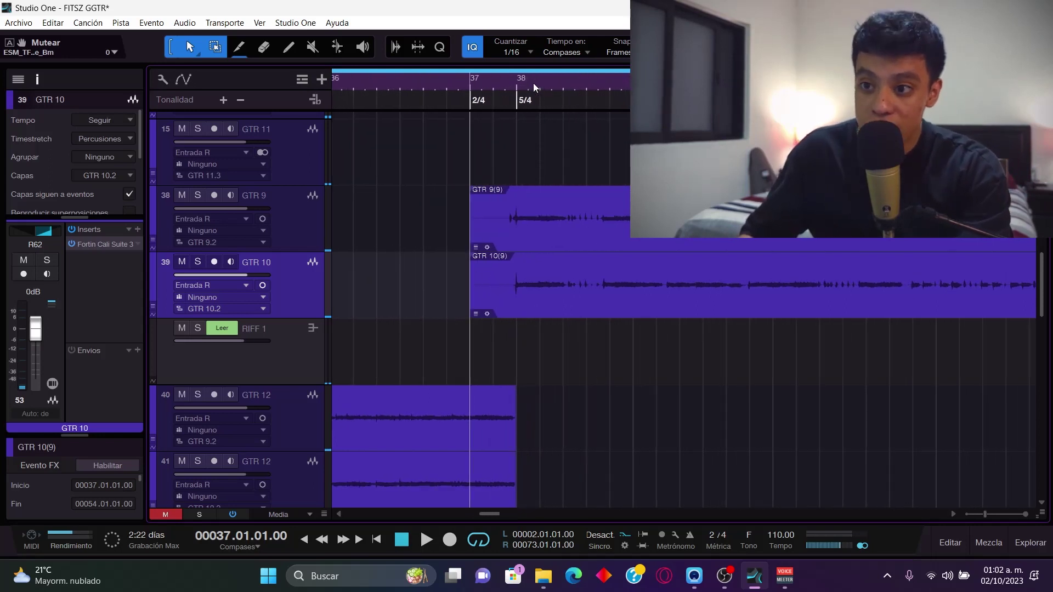
{"action": "scroll", "coordinate": [510, 132], "scroll_direction": "down", "scroll_amount": 1}
{"action": "left_click", "coordinate": [284, 403]}
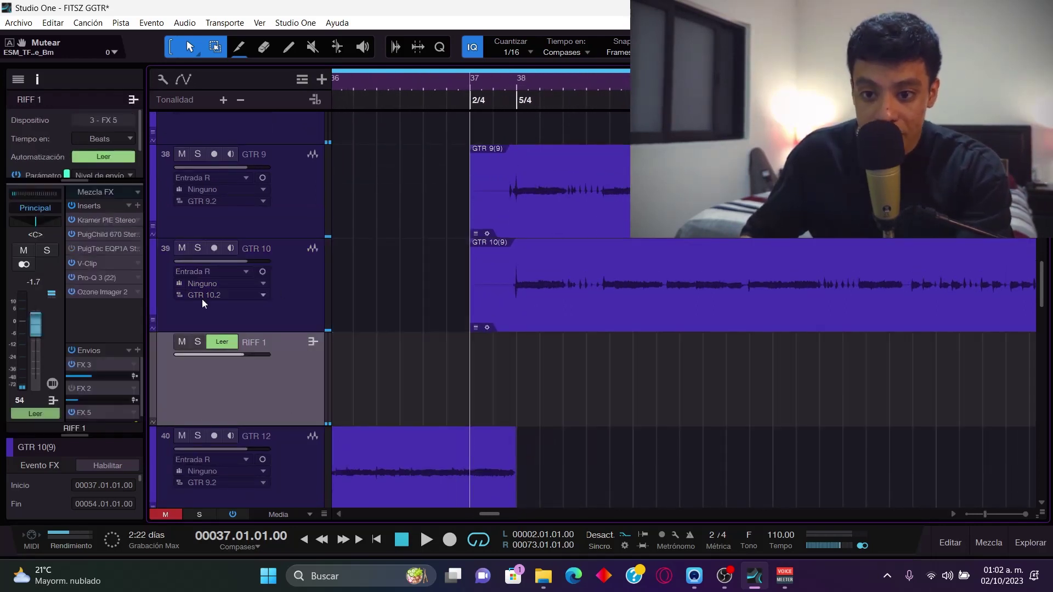
{"action": "left_click", "coordinate": [298, 218]}
{"action": "left_click", "coordinate": [297, 287]}
{"action": "left_click", "coordinate": [293, 363]}
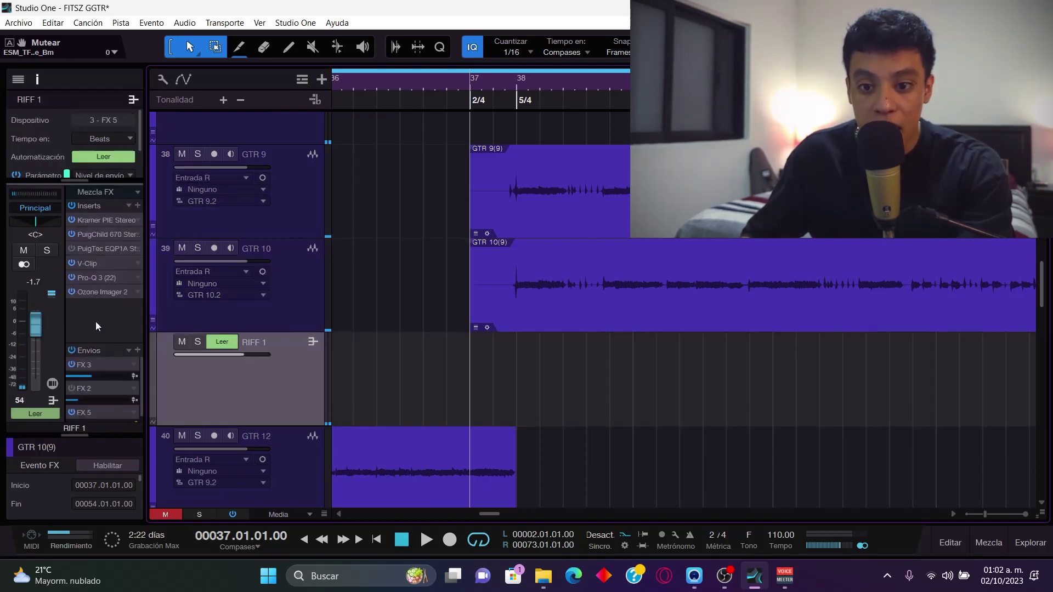
{"action": "scroll", "coordinate": [141, 394], "scroll_direction": "down", "scroll_amount": 1}
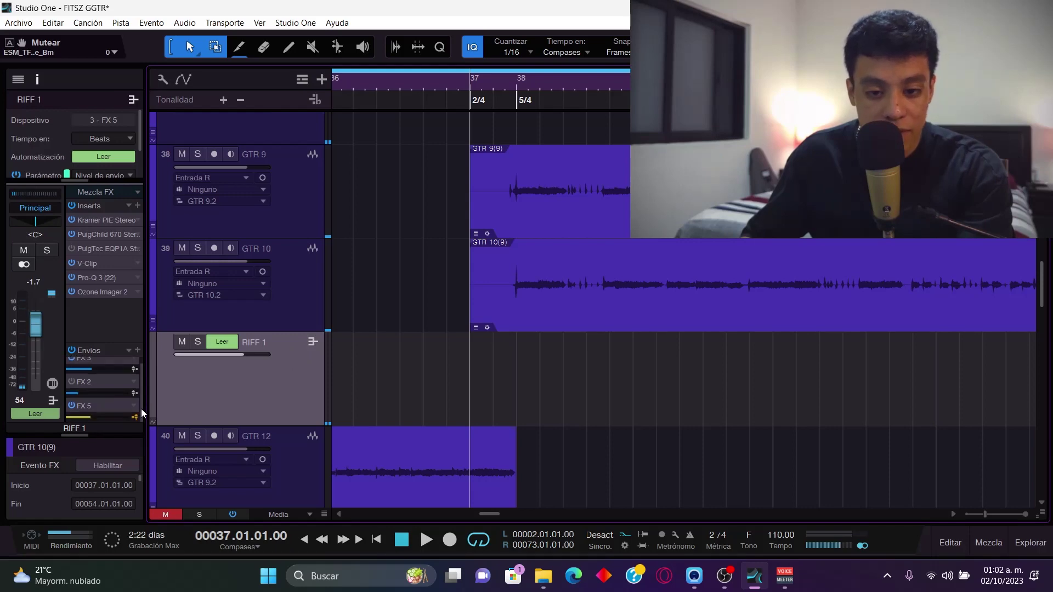
Show the mixer, expand the FX 5 channel and view its SoundShifter Pitch Stereo plug-in, with the plug-in window moved clear of the channel list.
{"action": "left_click", "coordinate": [991, 542]}
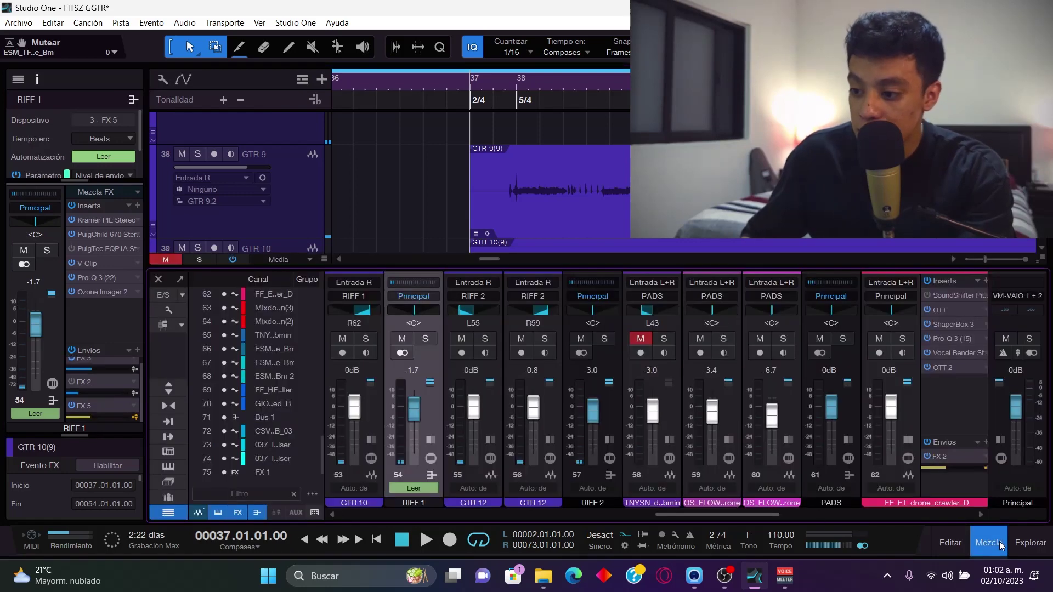
{"action": "left_click_drag", "start_coordinate": [722, 512], "coordinate": [294, 484]}
{"action": "left_click_drag", "start_coordinate": [364, 502], "coordinate": [960, 453]}
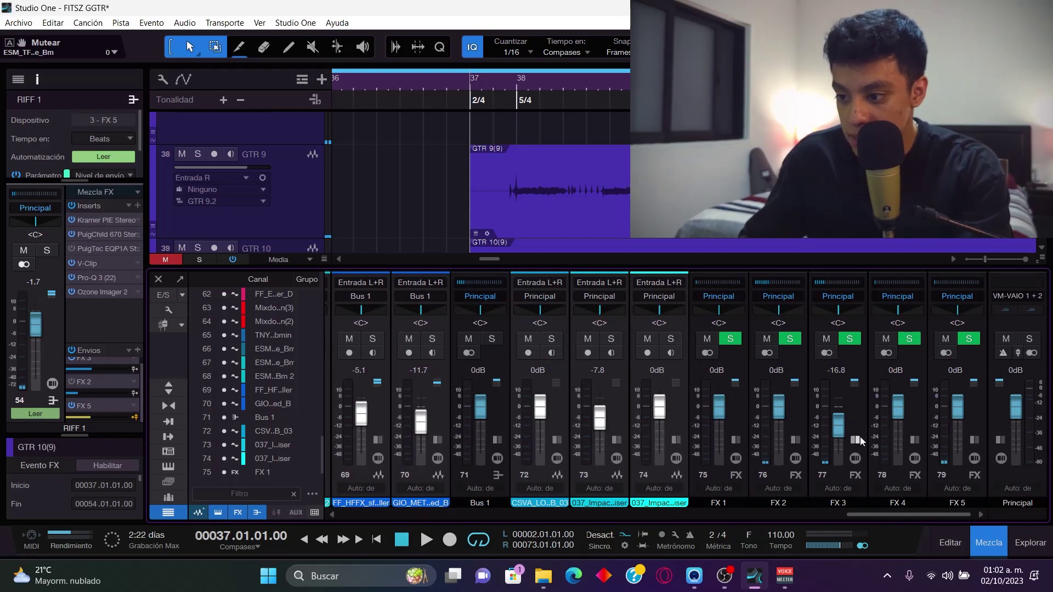
{"action": "left_click", "coordinate": [974, 440]}
{"action": "left_click", "coordinate": [966, 311]}
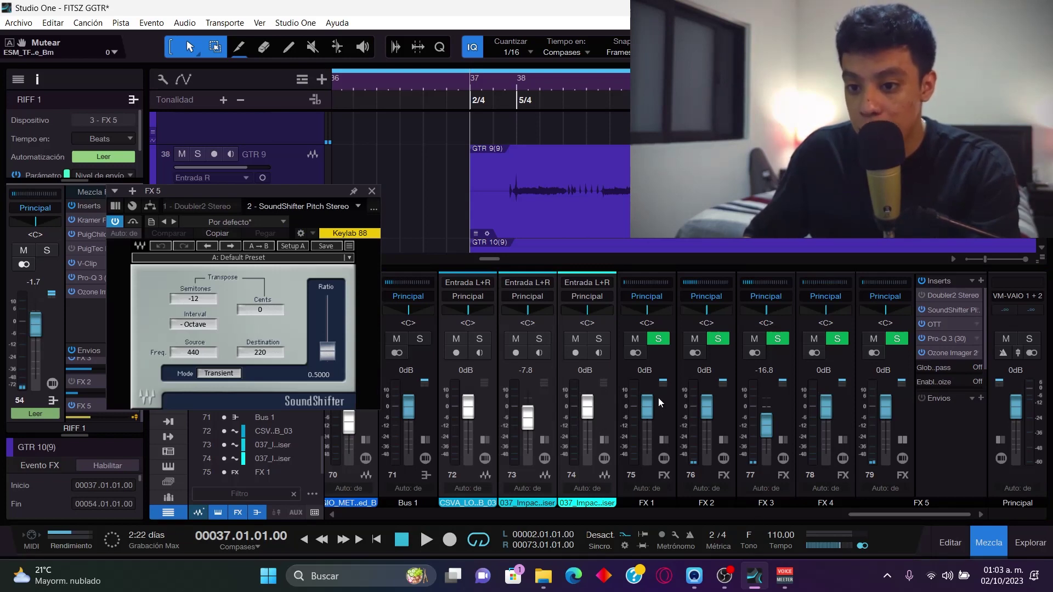
{"action": "left_click_drag", "start_coordinate": [307, 195], "coordinate": [615, 174]}
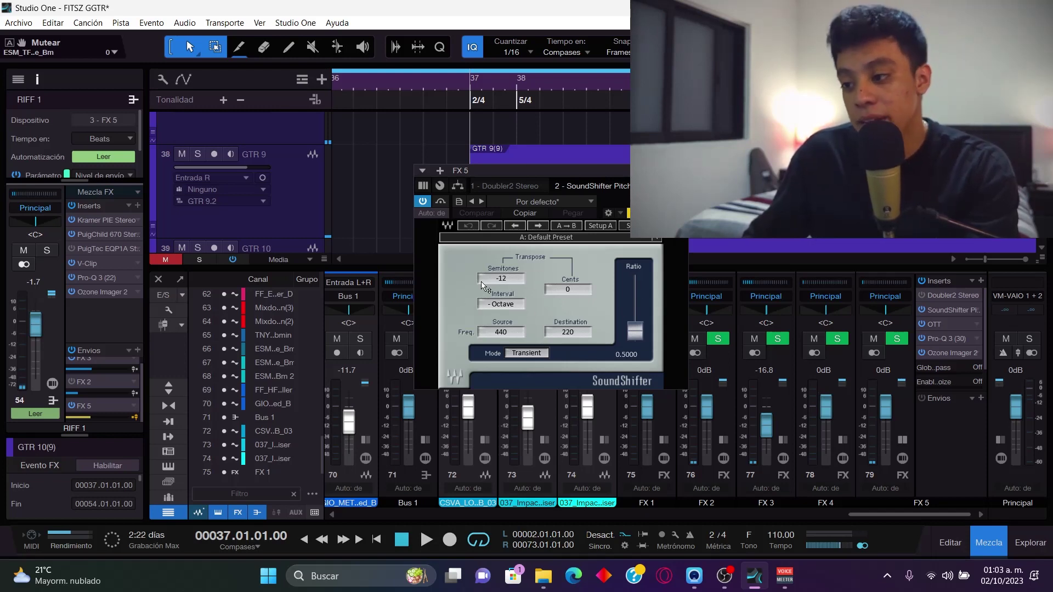
Review the other FX 5 inserts in turn: the OTT compressor, the Pro-Q 3 curve and the Ozone Imager 2 width.
{"action": "left_click", "coordinate": [943, 325]}
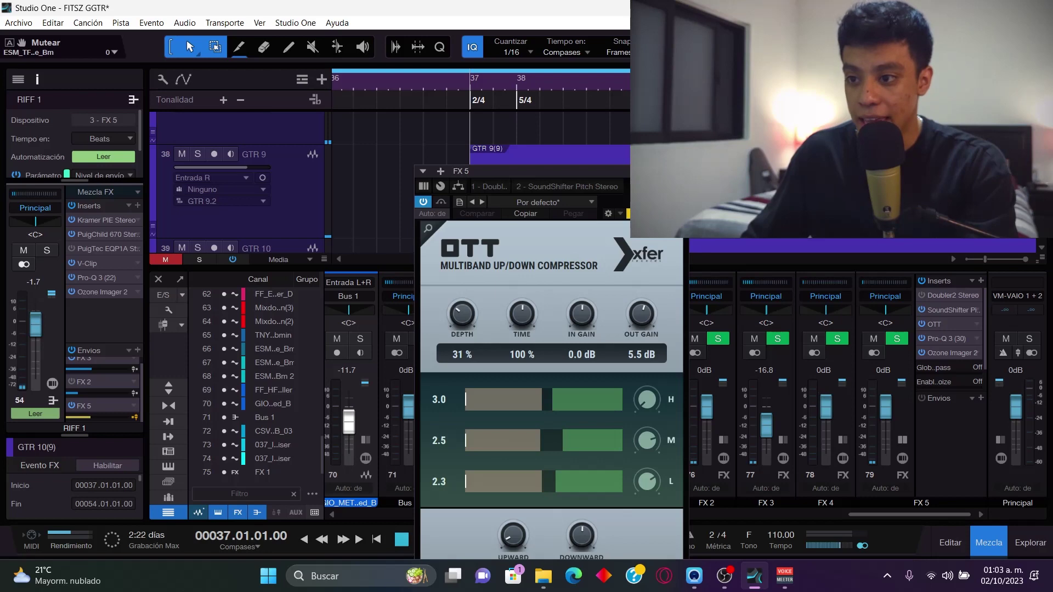
{"action": "left_click", "coordinate": [678, 171]}
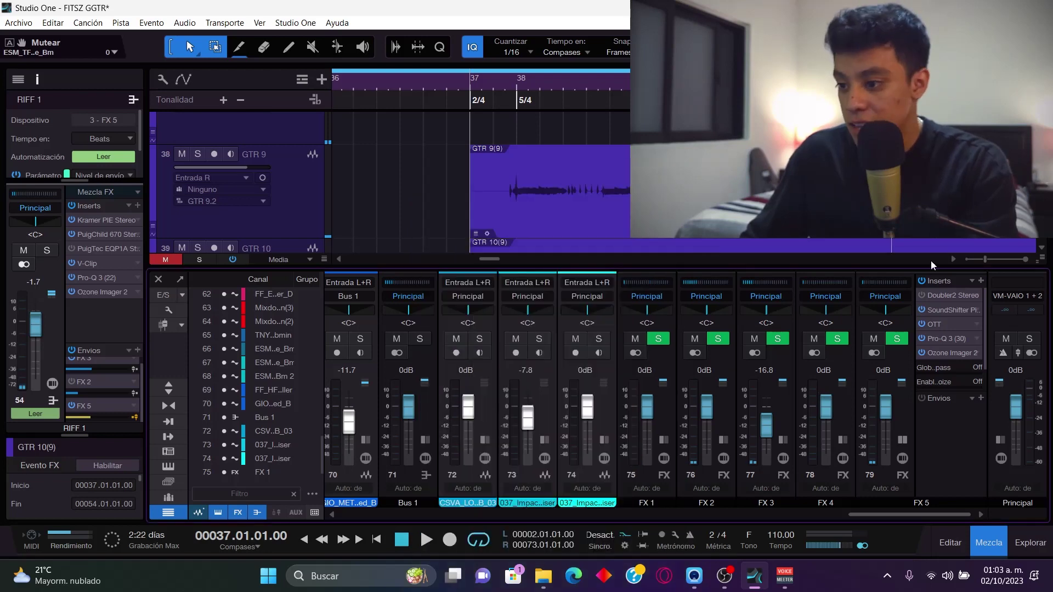
{"action": "double_click", "coordinate": [949, 339]}
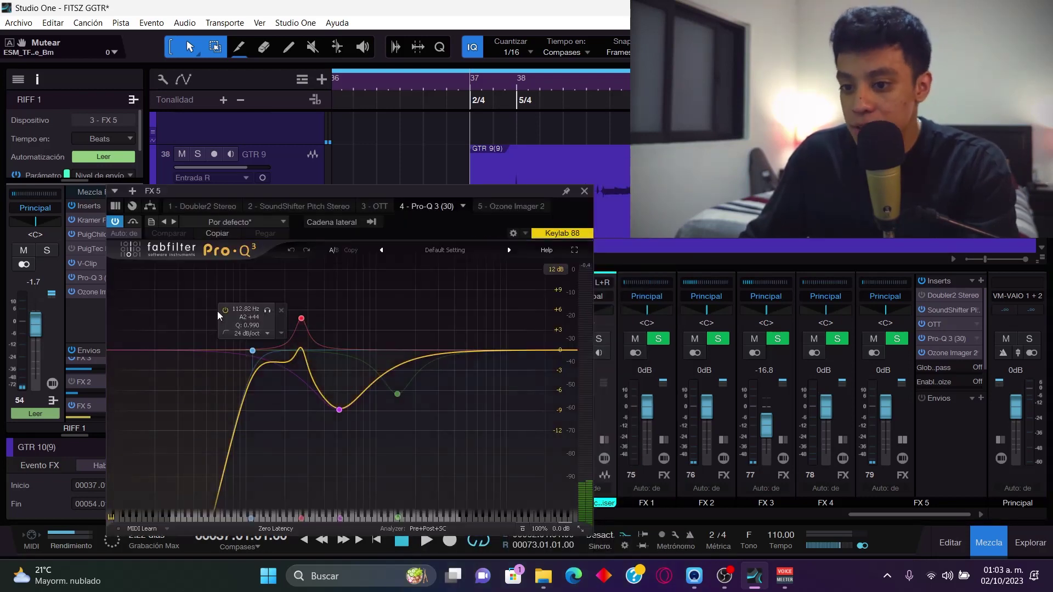
{"action": "double_click", "coordinate": [941, 351]}
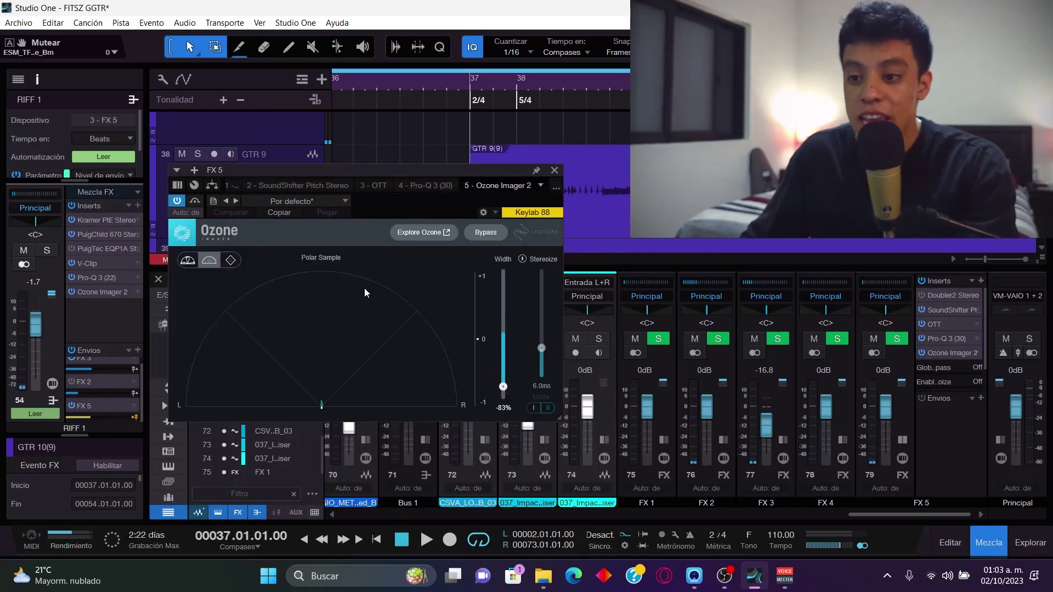
Solo FX 5, play it from bar 37 while watching the Ozone Imager display, stop playback and close the plug-in.
{"action": "left_click", "coordinate": [896, 338]}
{"action": "key", "text": "space"}
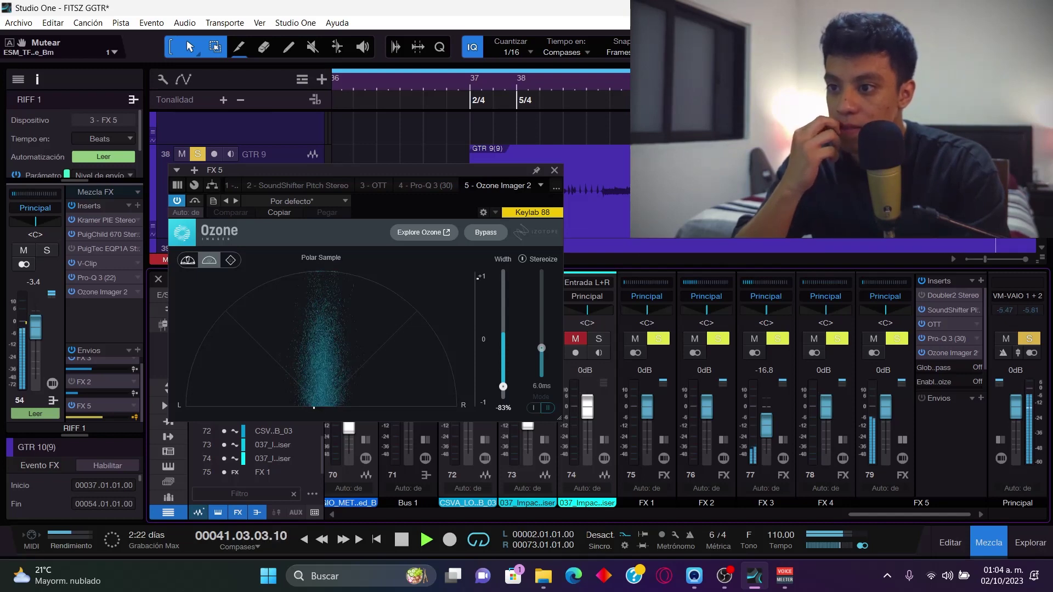
{"action": "key", "text": "space"}
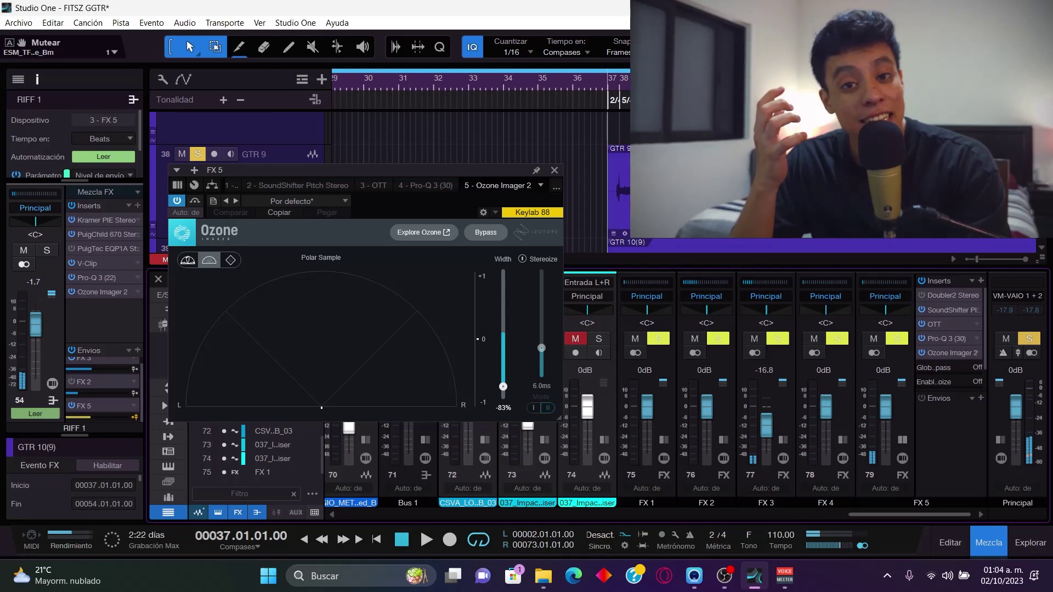
{"action": "left_click", "coordinate": [554, 173]}
Solo the RIFF 1 bus instead of FX 5, and play the guitars from bar 37 together with the FX 5 layer.
{"action": "left_click_drag", "start_coordinate": [868, 514], "coordinate": [722, 511]}
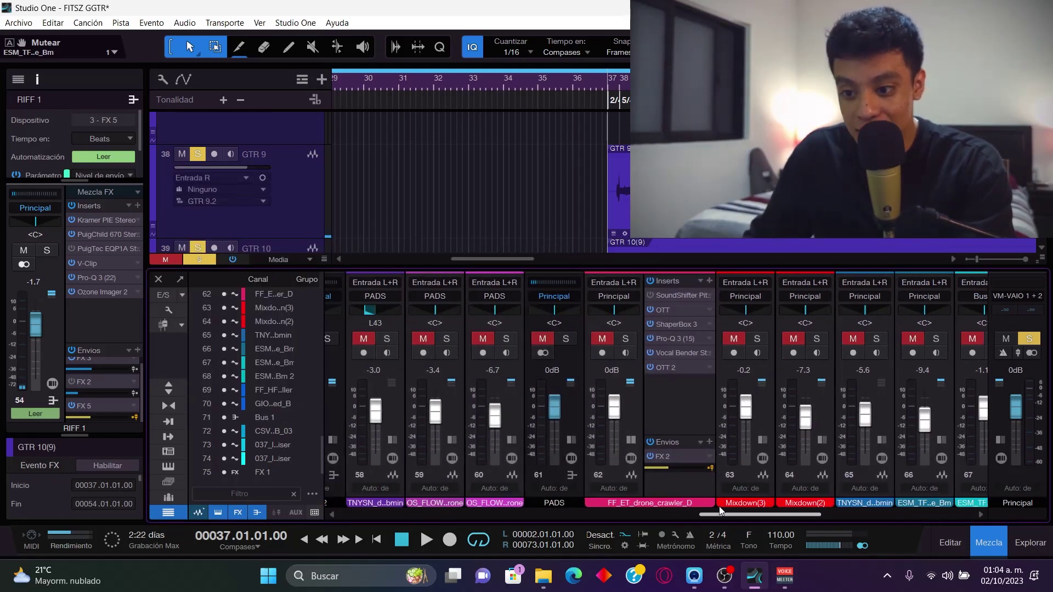
{"action": "scroll", "coordinate": [543, 181], "scroll_direction": "down", "scroll_amount": 3}
{"action": "scroll", "coordinate": [466, 204], "scroll_direction": "down", "scroll_amount": 1}
{"action": "scroll", "coordinate": [383, 207], "scroll_direction": "down", "scroll_amount": 1}
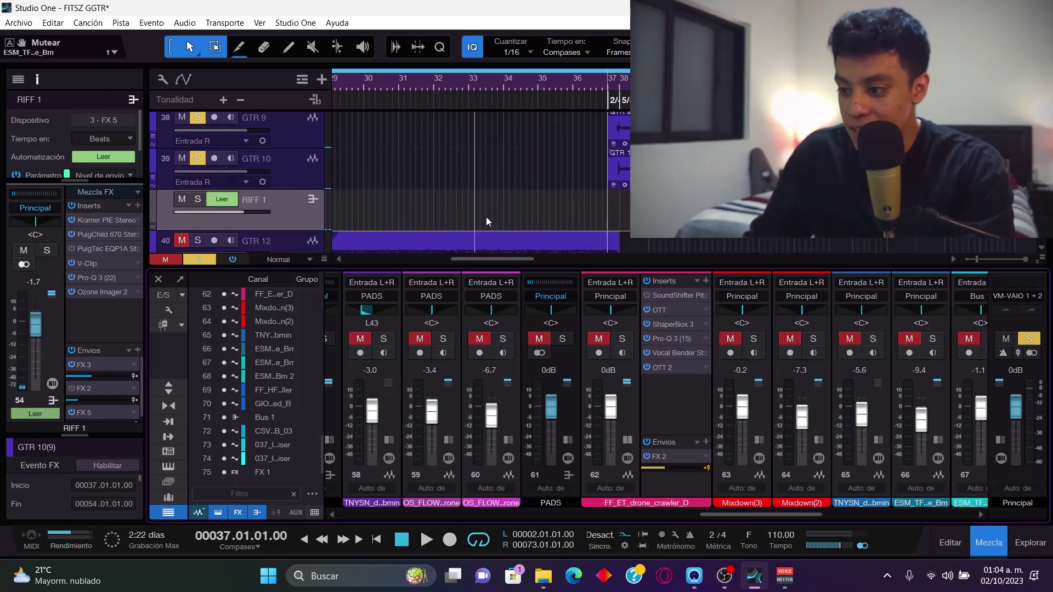
{"action": "left_click_drag", "start_coordinate": [739, 514], "coordinate": [965, 542]}
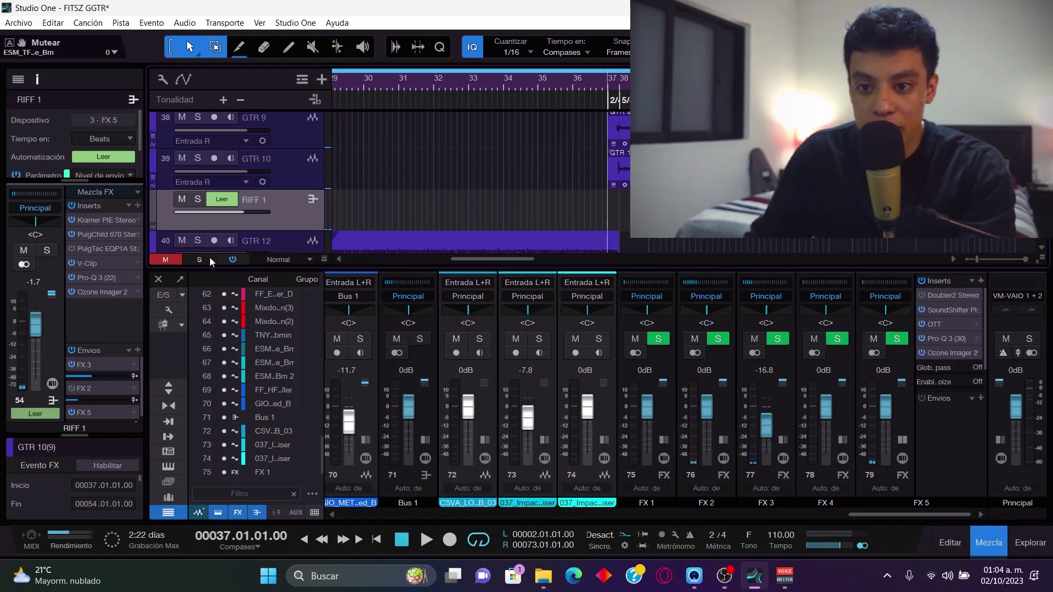
{"action": "left_click", "coordinate": [196, 201]}
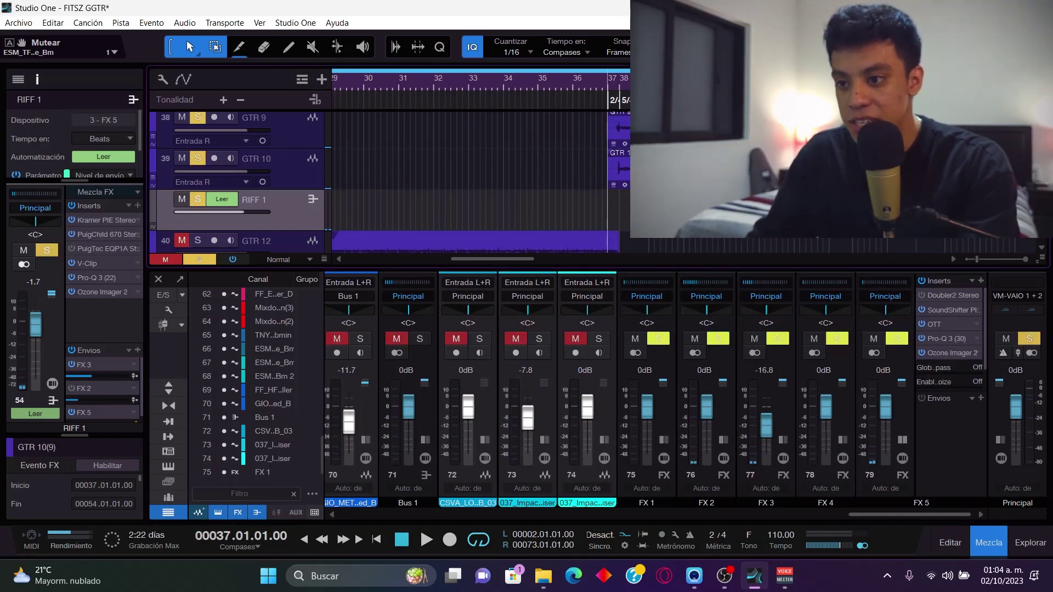
{"action": "key", "text": "space"}
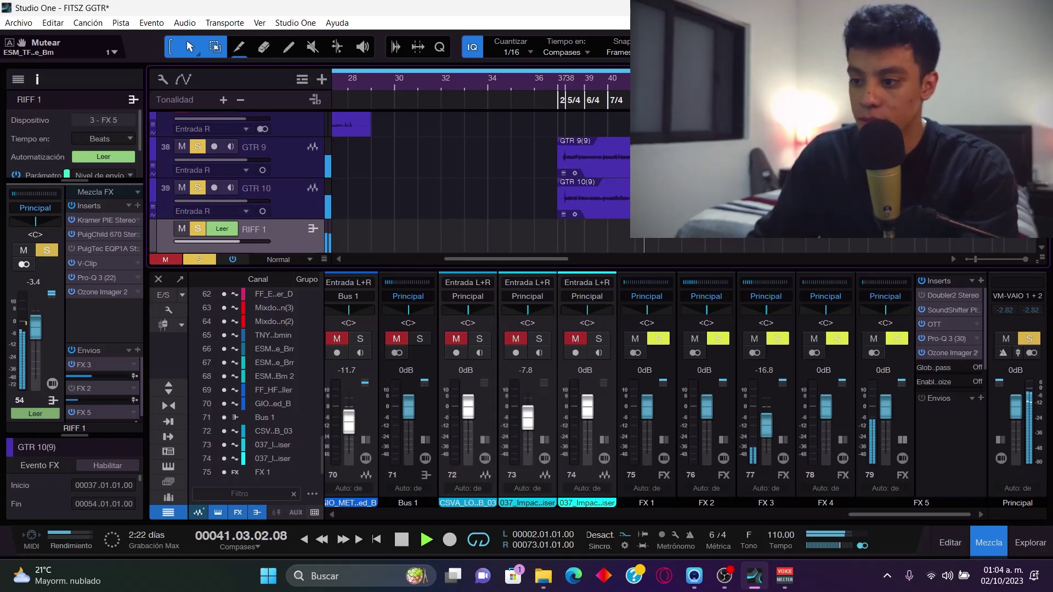
{"action": "key", "text": "space"}
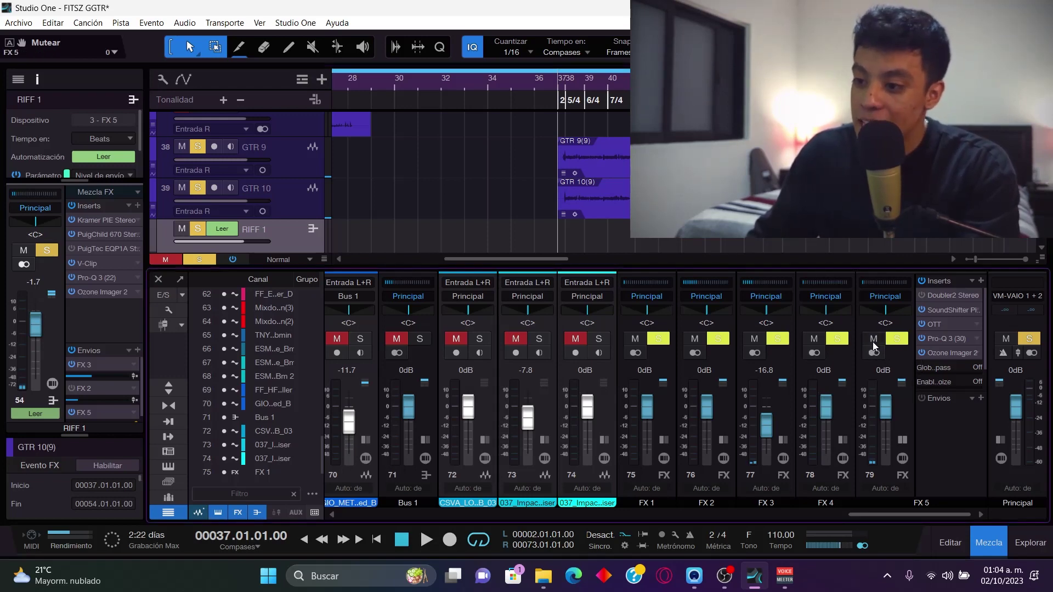
Select and mute the FX 5 channel, checking it with the RIFF 1 solo switched on and cleared again.
{"action": "left_click", "coordinate": [923, 443]}
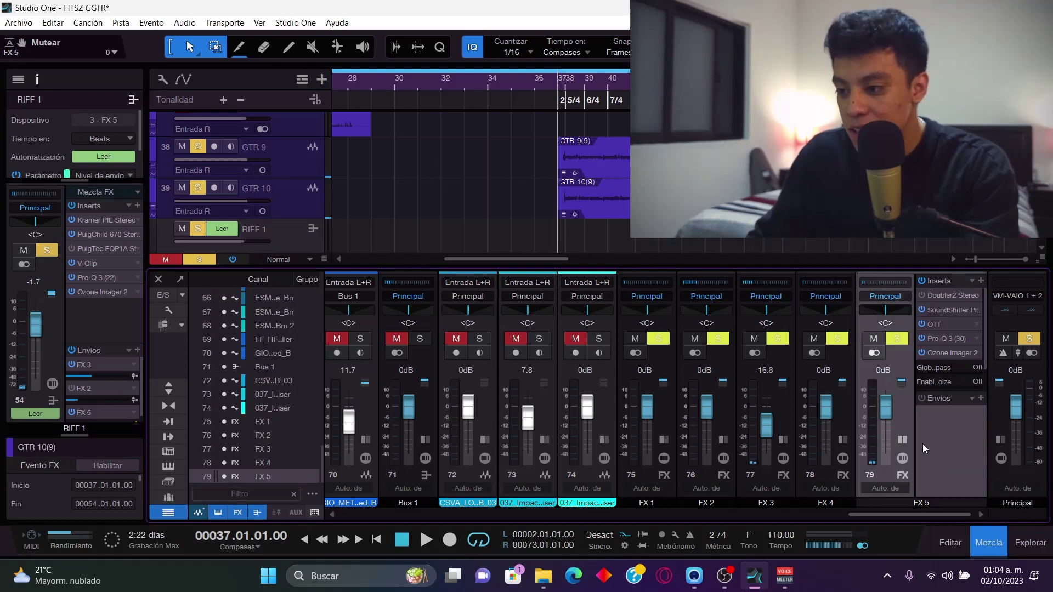
{"action": "left_click", "coordinate": [200, 260]}
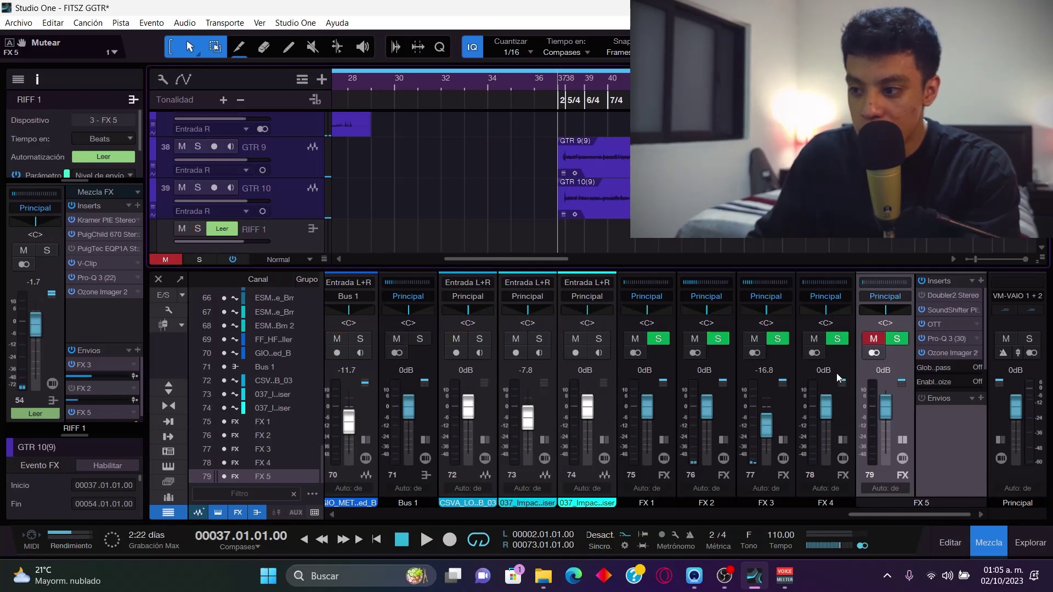
{"action": "left_click", "coordinate": [199, 232]}
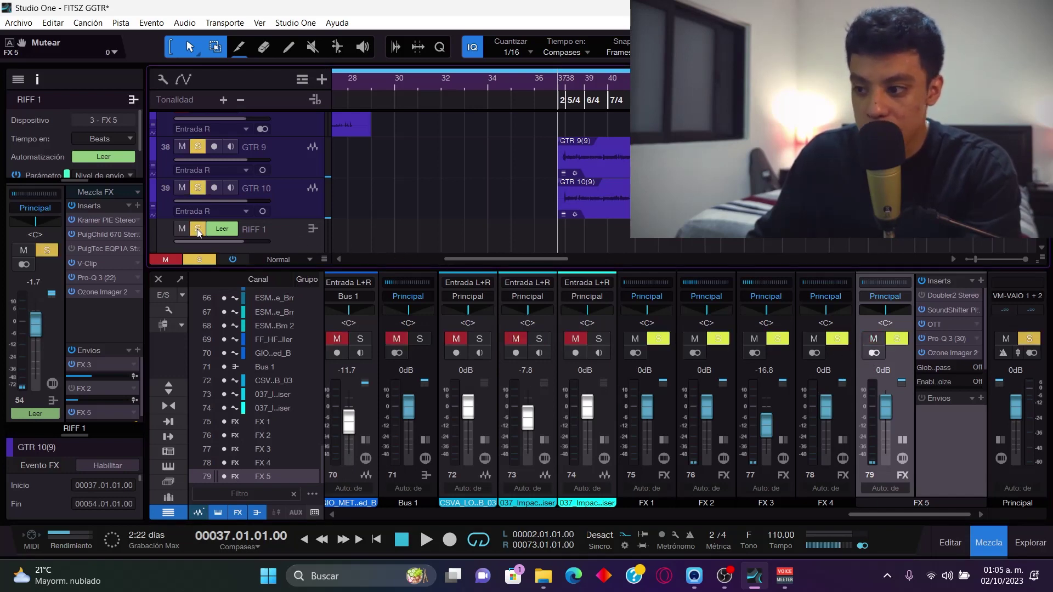
{"action": "left_click", "coordinate": [199, 260]}
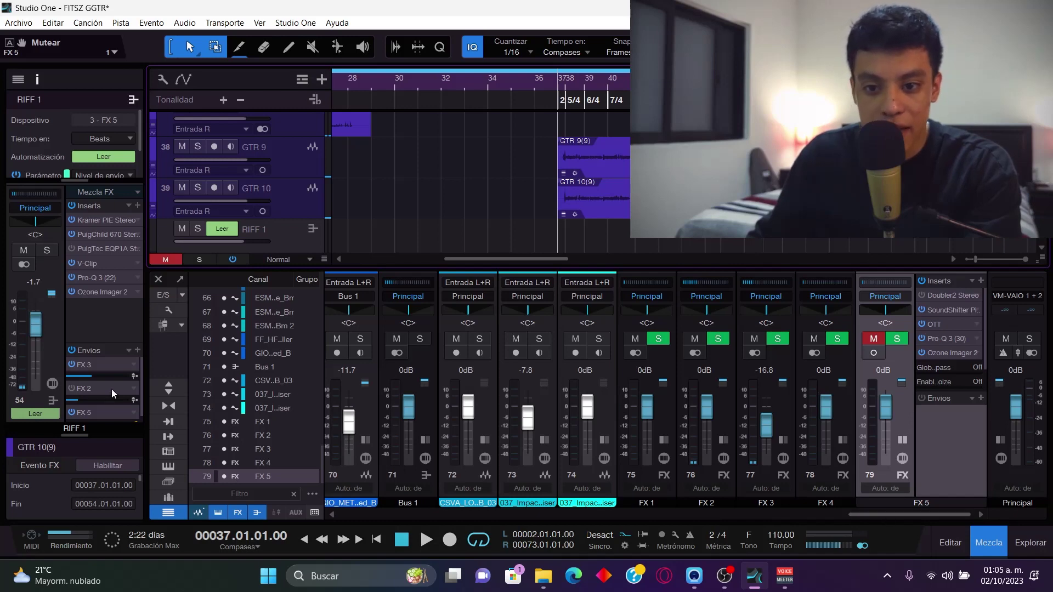
Mute RIFF 1's send to FX 5, solo RIFF 1 and play from bar 37 to hear the guitars without the layer.
{"action": "scroll", "coordinate": [111, 389], "scroll_direction": "down", "scroll_amount": 1}
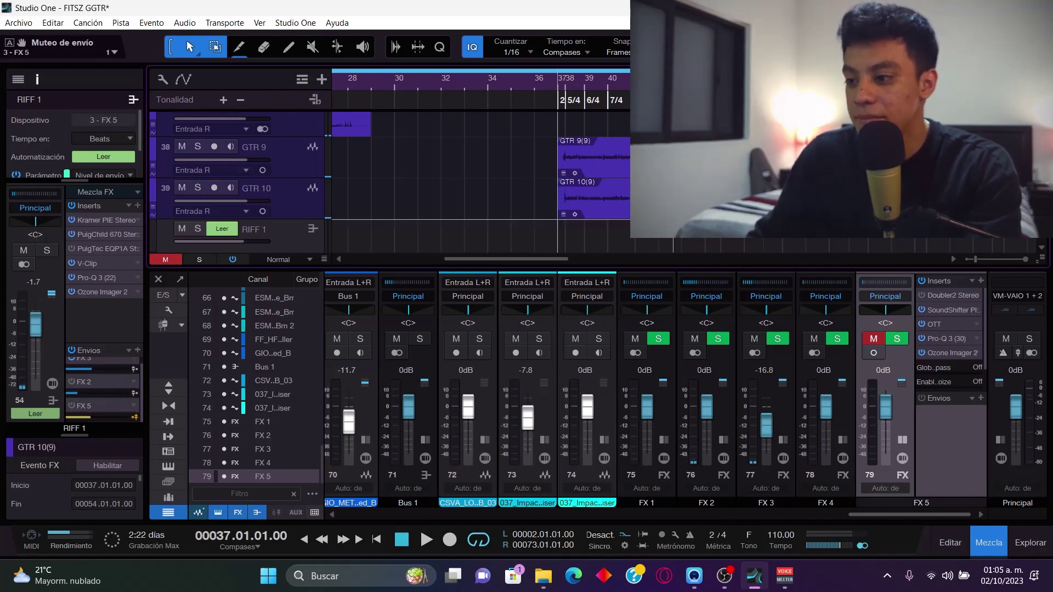
{"action": "key", "text": "space"}
{"action": "left_click", "coordinate": [198, 229]}
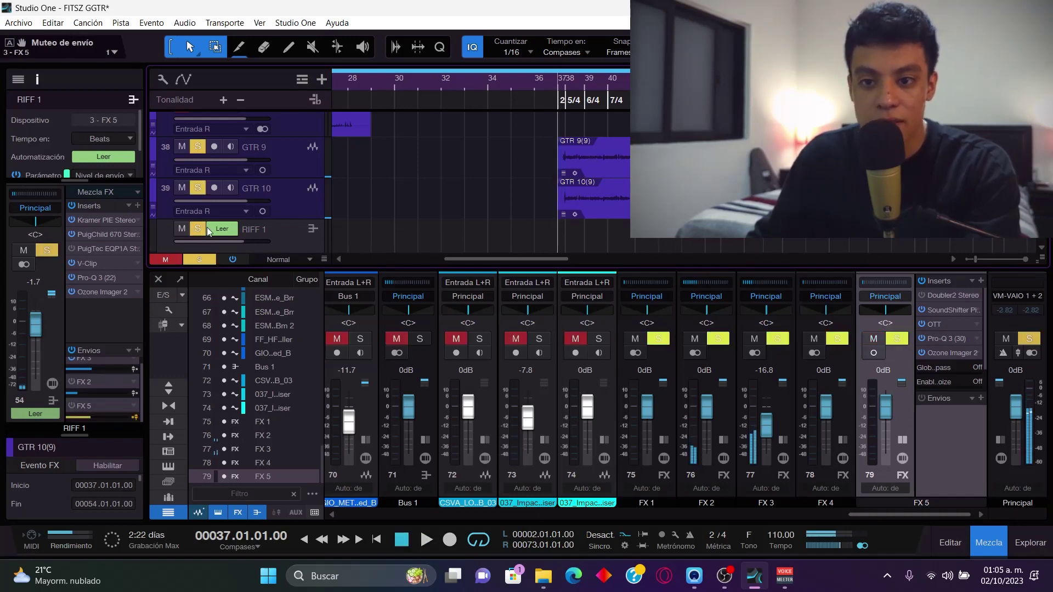
{"action": "key", "text": "space"}
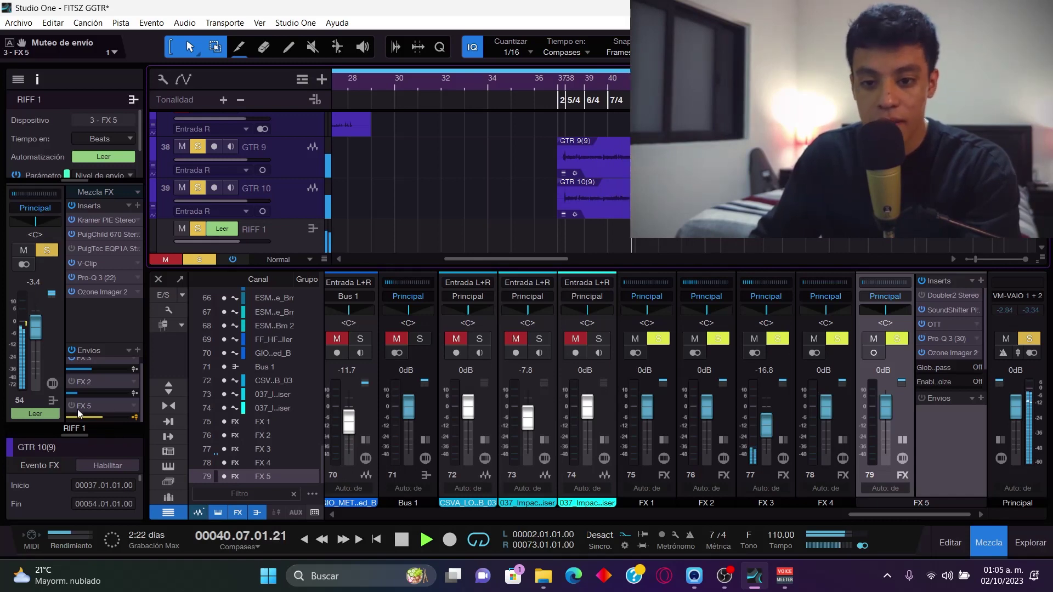
{"action": "key", "text": "space"}
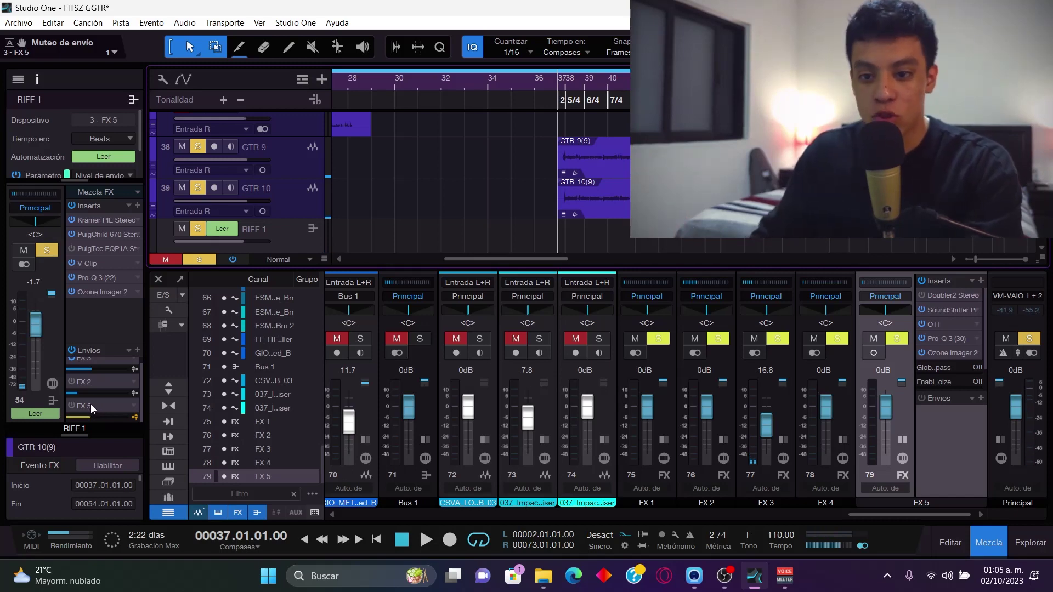
Re-enable RIFF 1's send to FX 5 and play the soloed guitars from bar 37 to about bar 39.
{"action": "scroll", "coordinate": [563, 134], "scroll_direction": "up", "scroll_amount": 2}
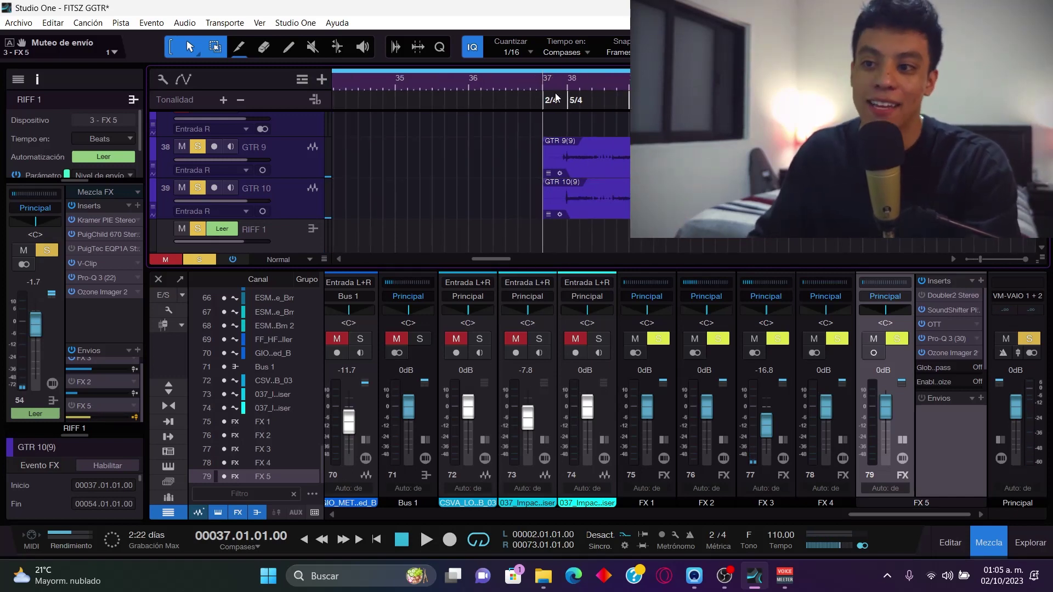
{"action": "scroll", "coordinate": [550, 93], "scroll_direction": "up", "scroll_amount": 1}
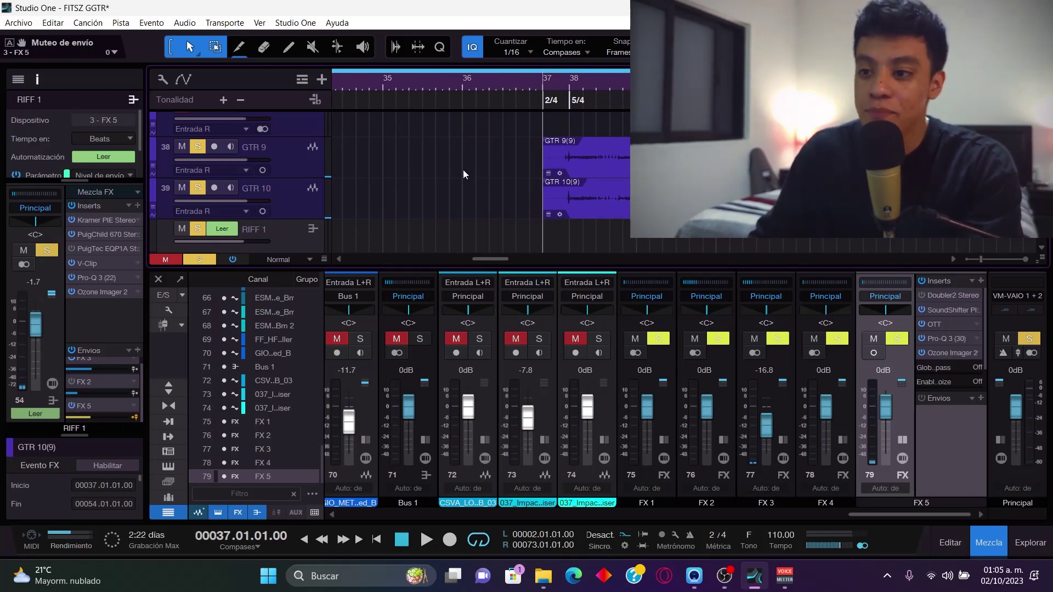
{"action": "key", "text": "space"}
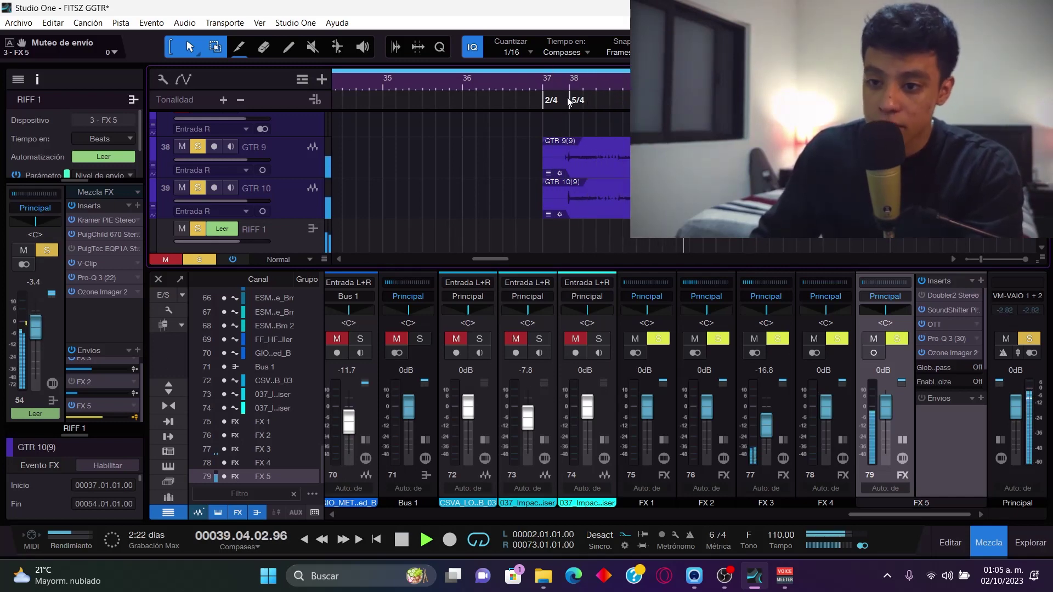
{"action": "key", "text": "space"}
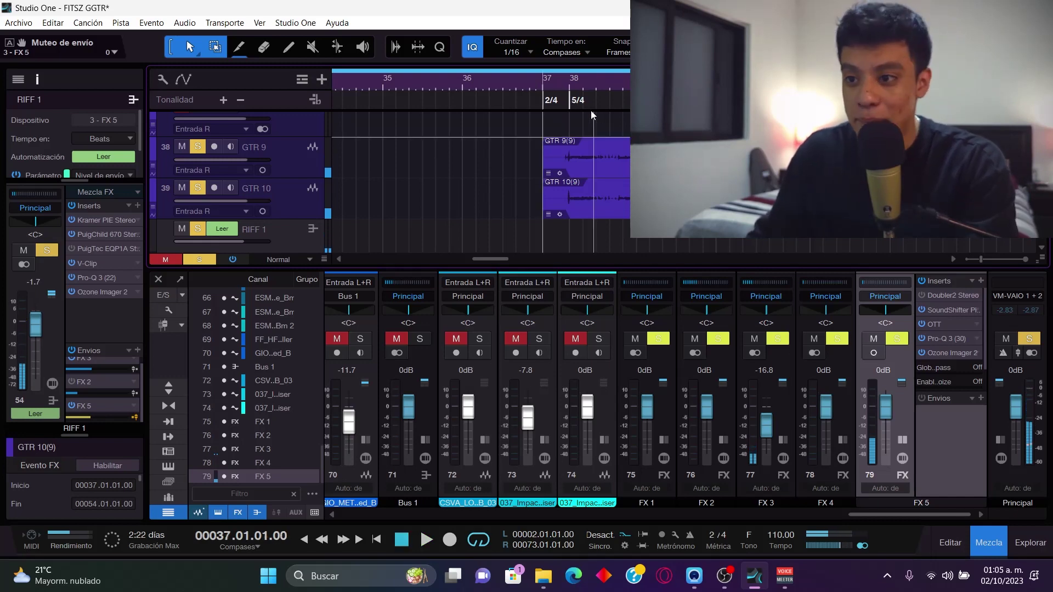
Compare the riff with and without FX 5 by toggling RIFF 1's send during playback from bar 37, and stop.
{"action": "left_click", "coordinate": [72, 406]}
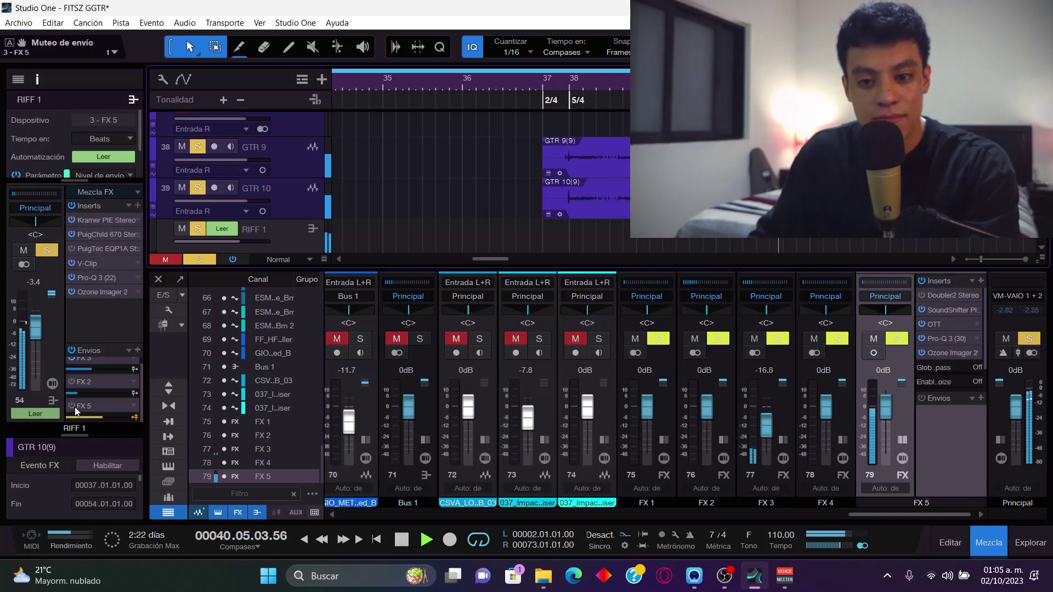
{"action": "left_click", "coordinate": [72, 405]}
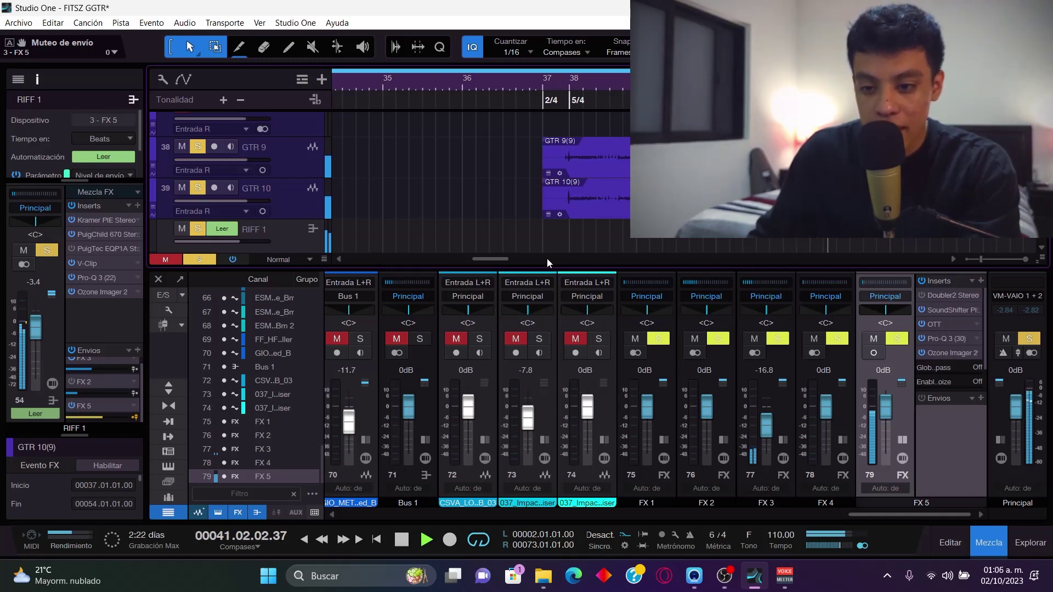
{"action": "key", "text": "space"}
{"action": "scroll", "coordinate": [455, 91], "scroll_direction": "down", "scroll_amount": 5}
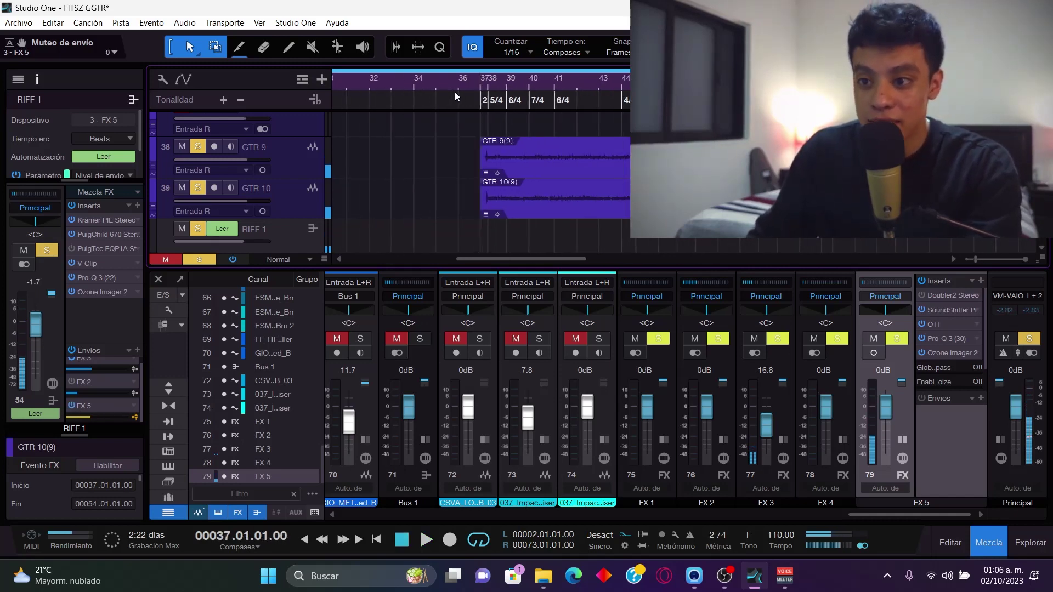
Hide the mixer console to look over the full arrangement around bar 37, and clear the RIFF 1 solo.
{"action": "scroll", "coordinate": [445, 181], "scroll_direction": "left", "scroll_amount": 3}
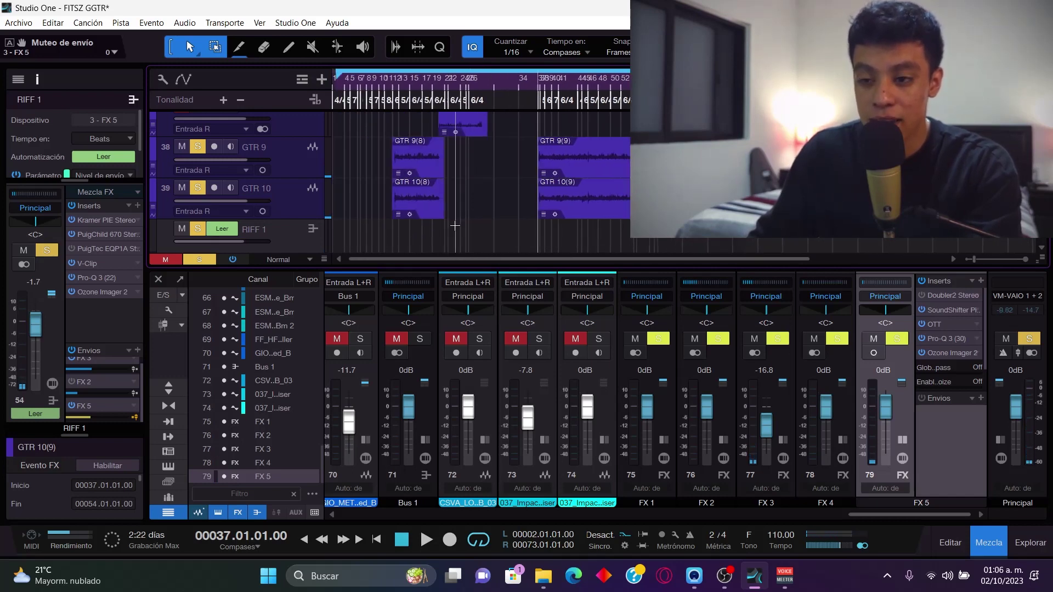
{"action": "scroll", "coordinate": [428, 198], "scroll_direction": "up", "scroll_amount": 3}
{"action": "scroll", "coordinate": [421, 205], "scroll_direction": "down", "scroll_amount": 10}
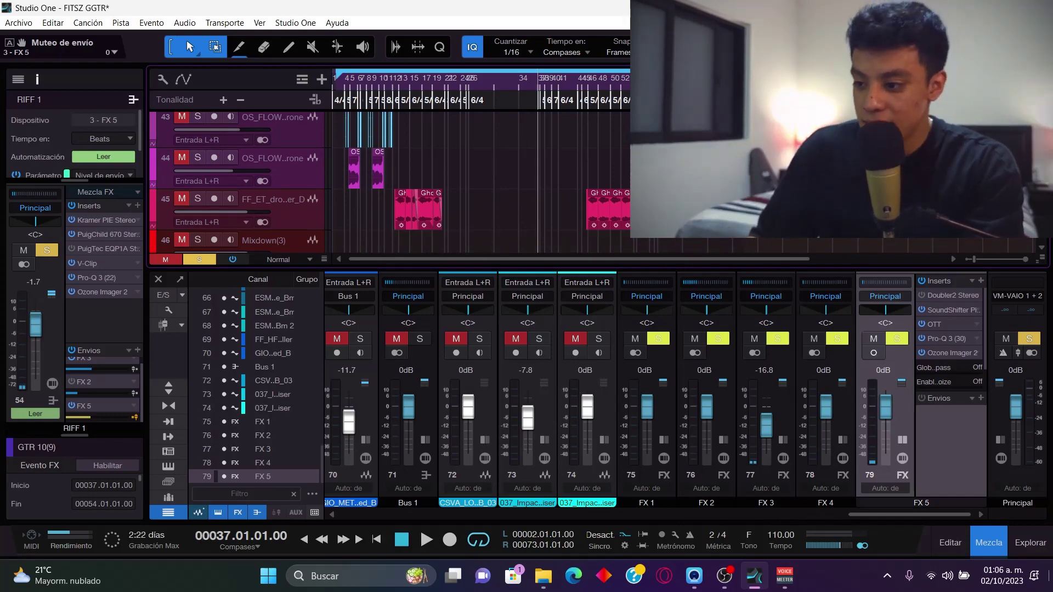
{"action": "left_click", "coordinate": [984, 545]}
{"action": "left_click_drag", "start_coordinate": [571, 78], "coordinate": [552, 88]}
{"action": "scroll", "coordinate": [551, 87], "scroll_direction": "down", "scroll_amount": 5}
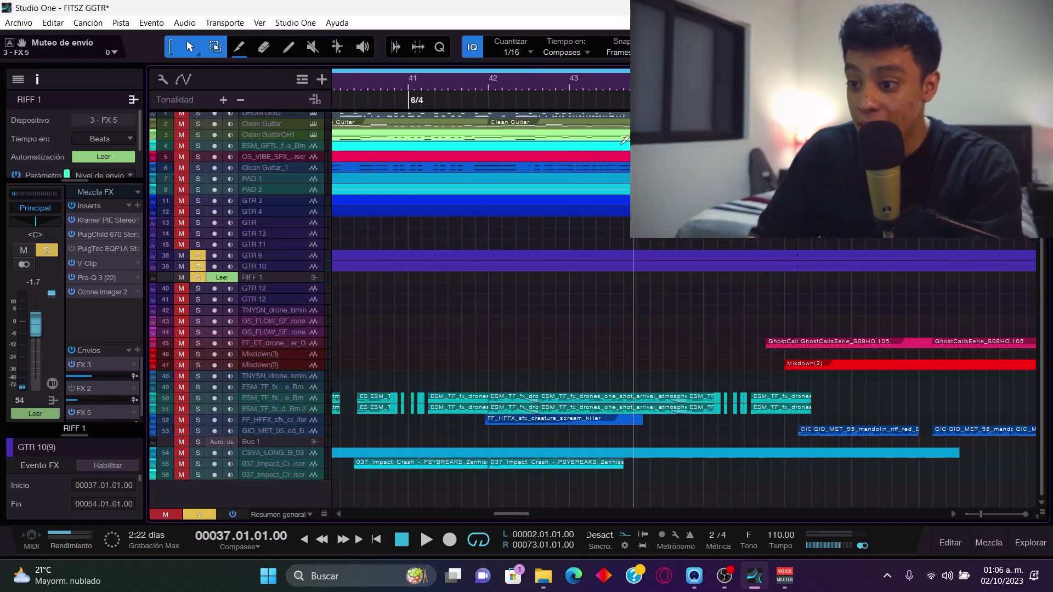
{"action": "scroll", "coordinate": [614, 95], "scroll_direction": "down", "scroll_amount": 4}
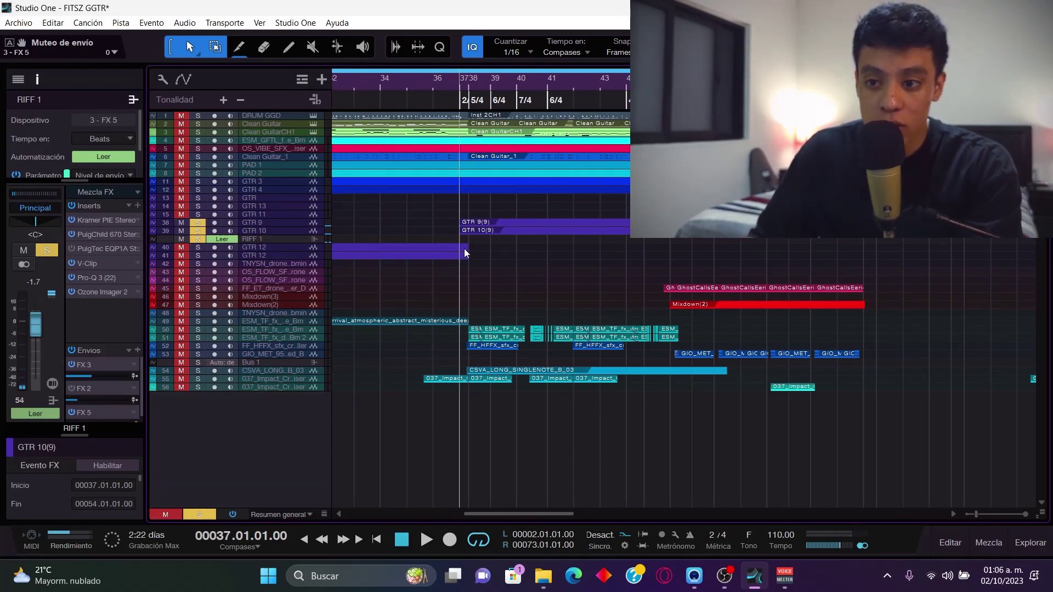
{"action": "scroll", "coordinate": [465, 252], "scroll_direction": "up", "scroll_amount": 3}
{"action": "scroll", "coordinate": [417, 231], "scroll_direction": "up", "scroll_amount": 2}
{"action": "scroll", "coordinate": [411, 236], "scroll_direction": "left", "scroll_amount": 4}
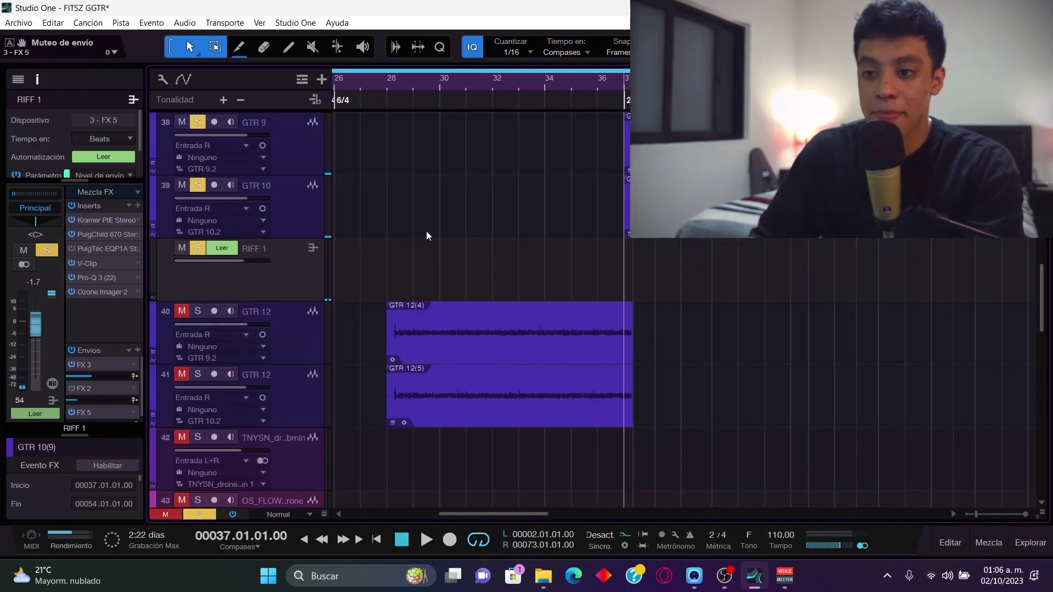
{"action": "scroll", "coordinate": [477, 244], "scroll_direction": "up", "scroll_amount": 1}
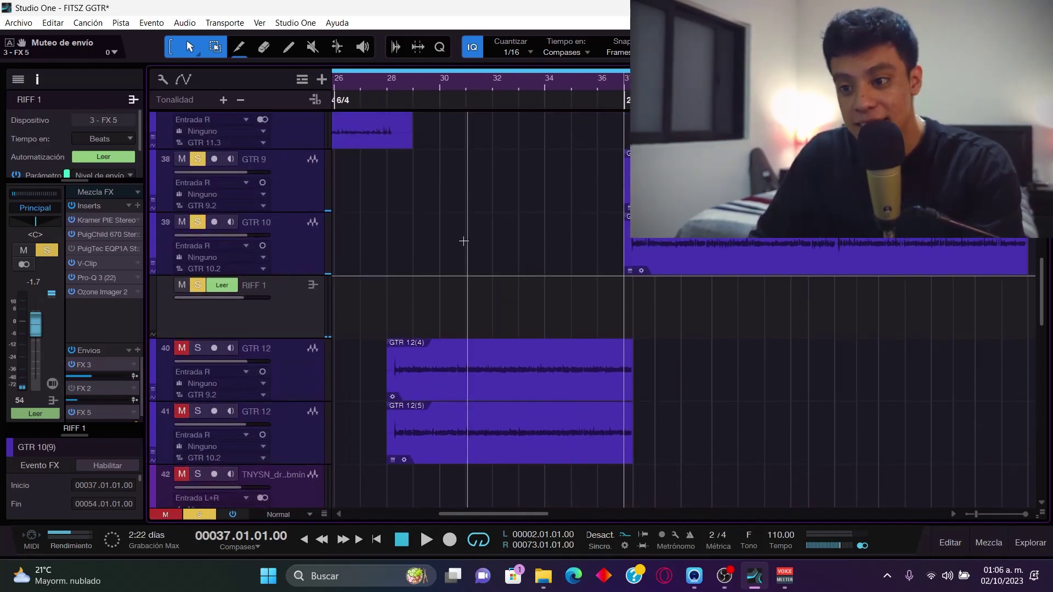
{"action": "left_click", "coordinate": [202, 285]}
Select the first ESM_TF drone effects track, track 50.
{"action": "scroll", "coordinate": [692, 311], "scroll_direction": "down", "scroll_amount": 6}
{"action": "scroll", "coordinate": [692, 312], "scroll_direction": "down", "scroll_amount": 8}
{"action": "scroll", "coordinate": [629, 87], "scroll_direction": "up", "scroll_amount": 5}
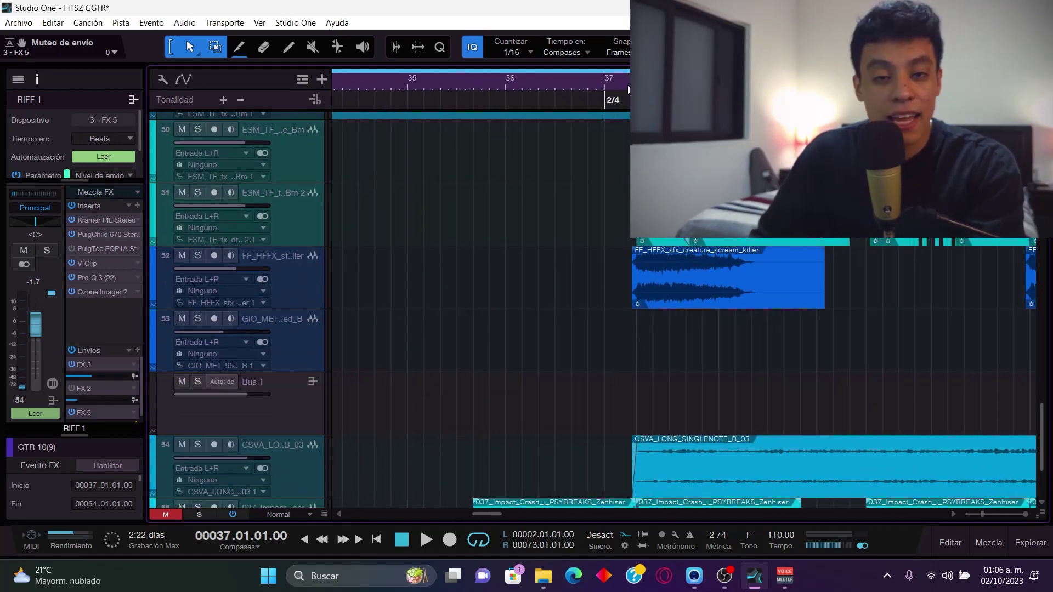
{"action": "scroll", "coordinate": [614, 134], "scroll_direction": "up", "scroll_amount": 1}
{"action": "left_click", "coordinate": [301, 221]}
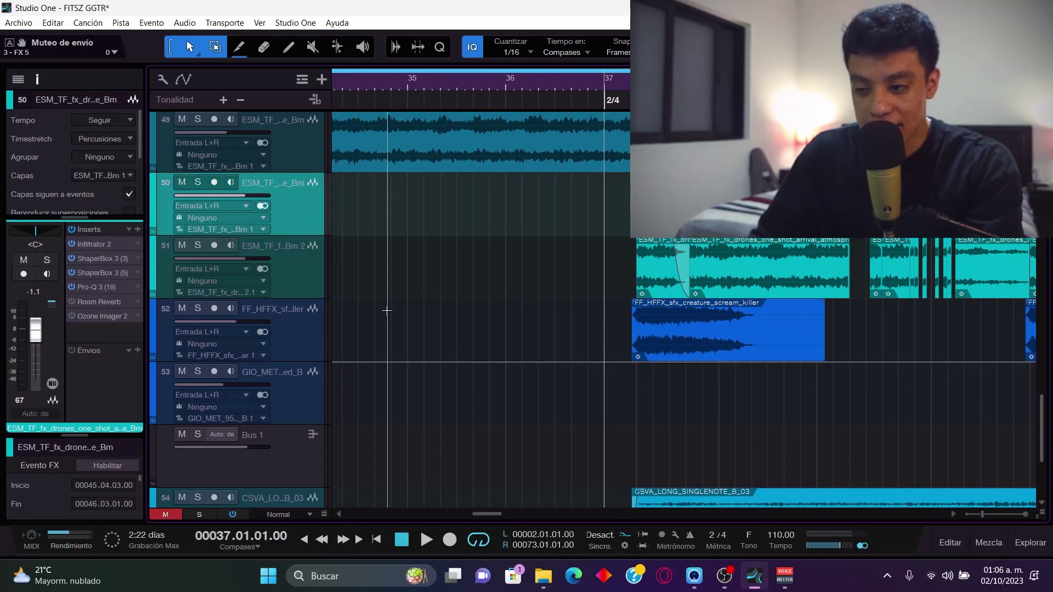
{"action": "scroll", "coordinate": [384, 306], "scroll_direction": "down", "scroll_amount": 2}
{"action": "scroll", "coordinate": [396, 306], "scroll_direction": "down", "scroll_amount": 2}
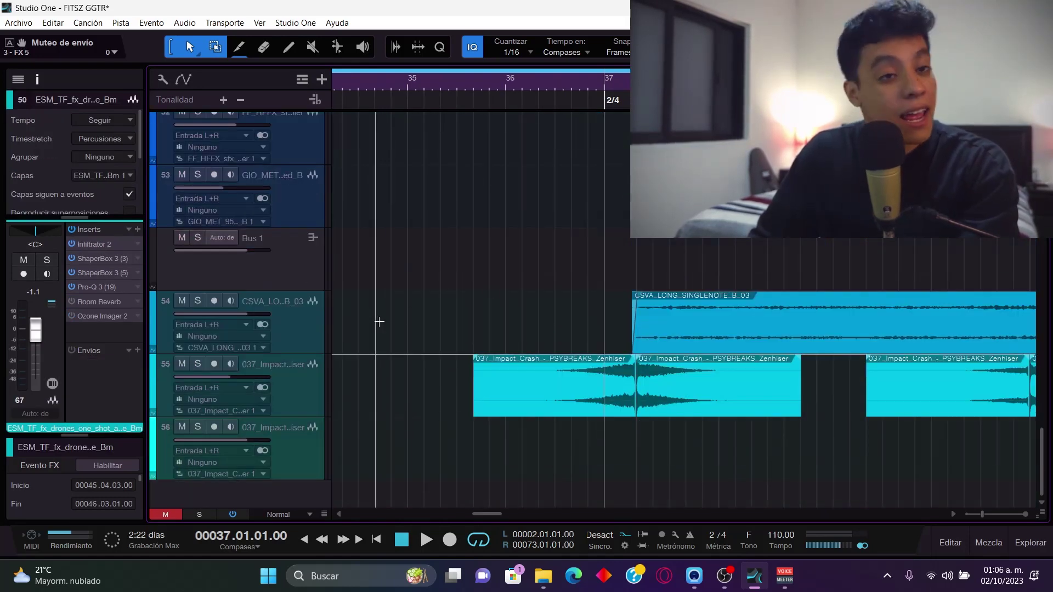
Extend the track selection to the 037_Impact_Crash track 55, and briefly show the mixer console before hiding it again.
{"action": "left_click", "coordinate": [310, 396]}
{"action": "key", "text": "z"}
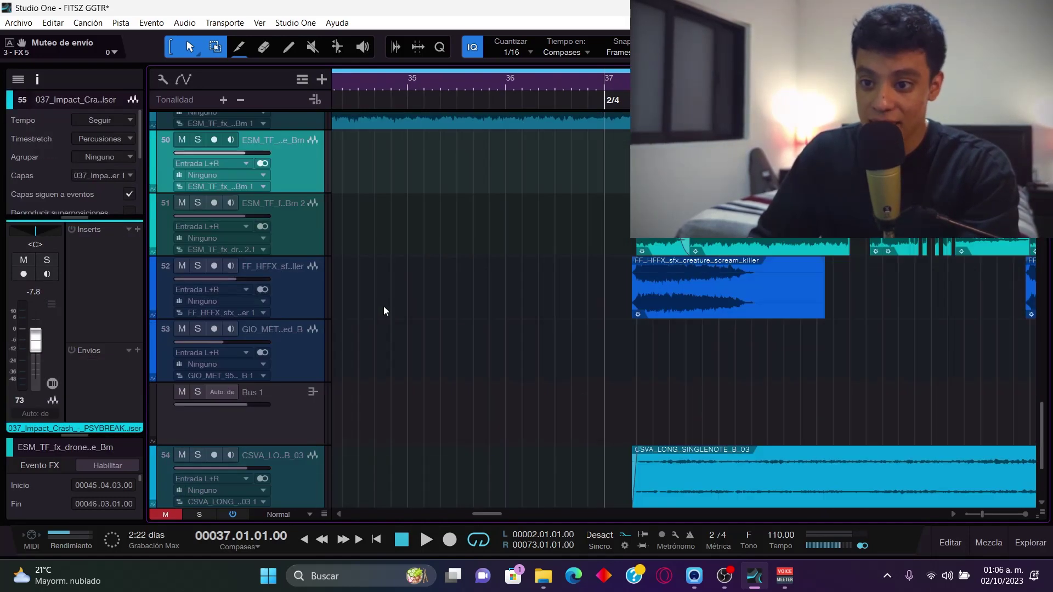
{"action": "key", "text": "z"}
{"action": "scroll", "coordinate": [325, 423], "scroll_direction": "down", "scroll_amount": 1}
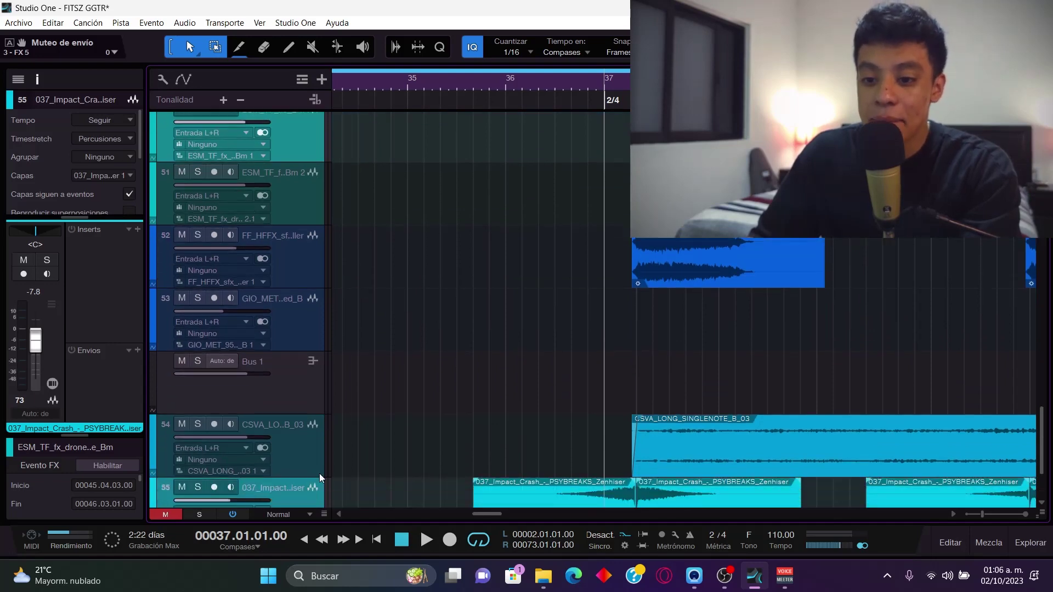
{"action": "scroll", "coordinate": [319, 479], "scroll_direction": "down", "scroll_amount": 2}
{"action": "key", "text": "F3"}
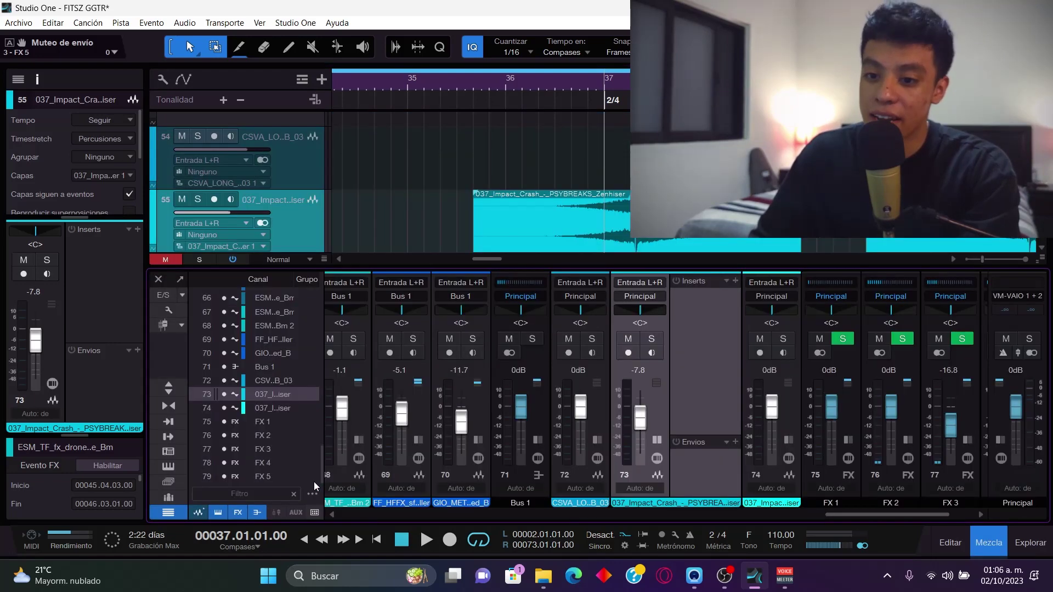
{"action": "left_click", "coordinate": [1002, 552]}
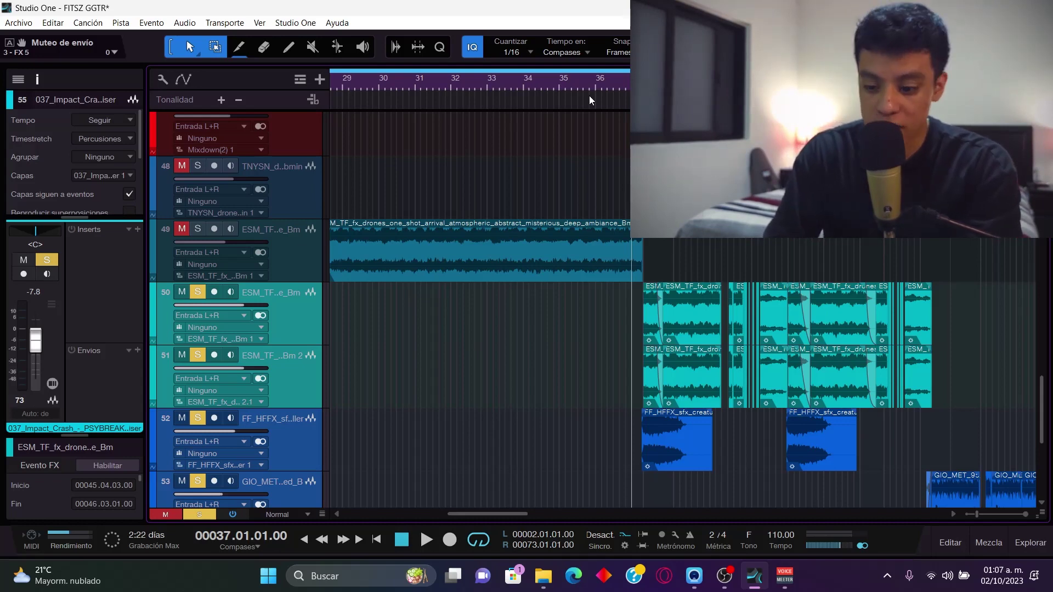
Play the soloed effects tracks from bar 37 to about bar 45 and stop.
{"action": "key", "text": "space"}
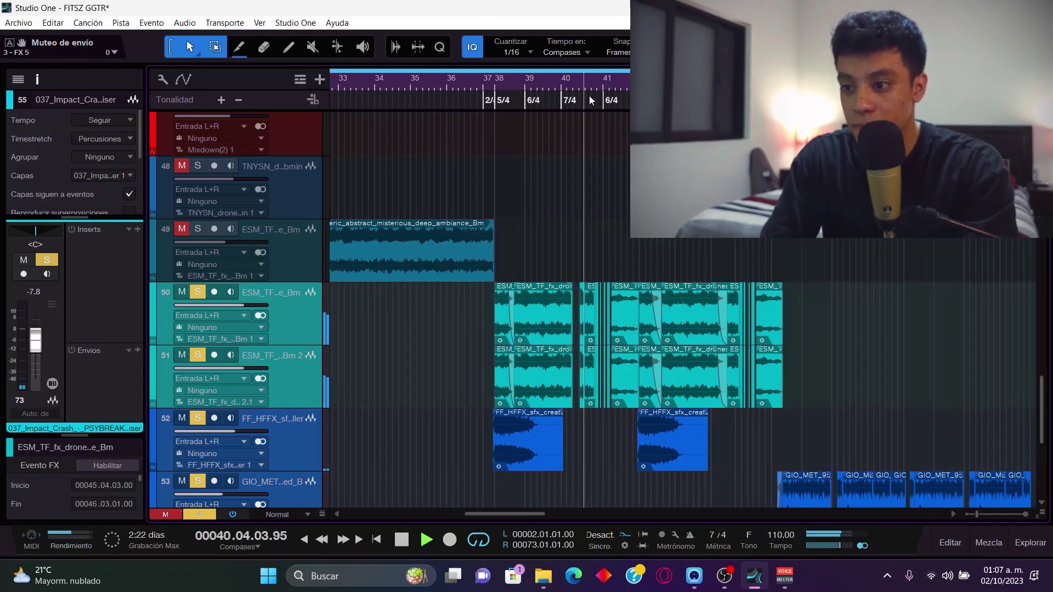
{"action": "scroll", "coordinate": [606, 89], "scroll_direction": "up", "scroll_amount": 2}
{"action": "scroll", "coordinate": [606, 88], "scroll_direction": "up", "scroll_amount": 1}
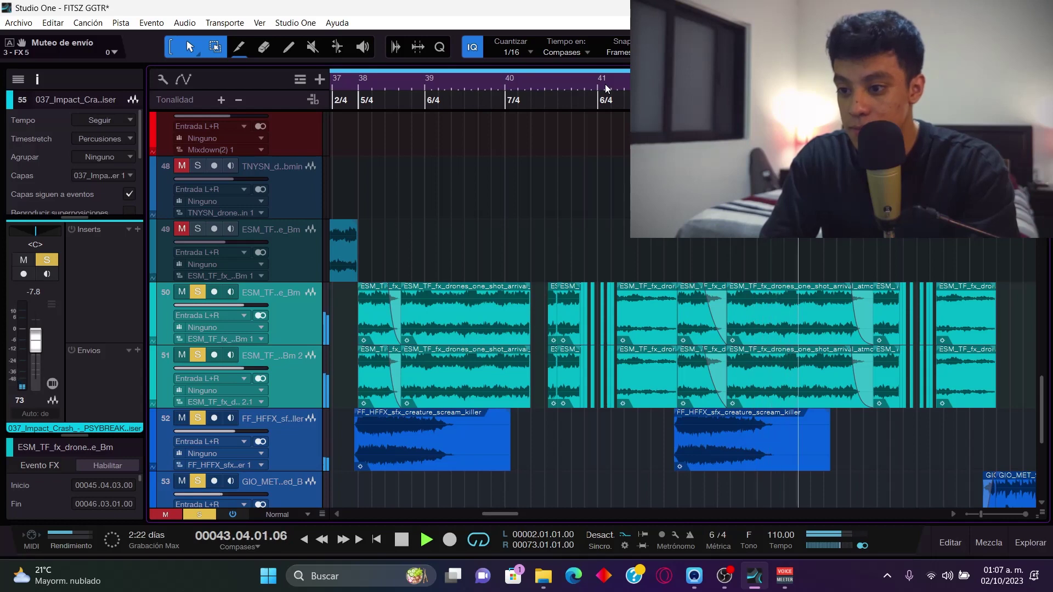
{"action": "scroll", "coordinate": [605, 88], "scroll_direction": "down", "scroll_amount": 2}
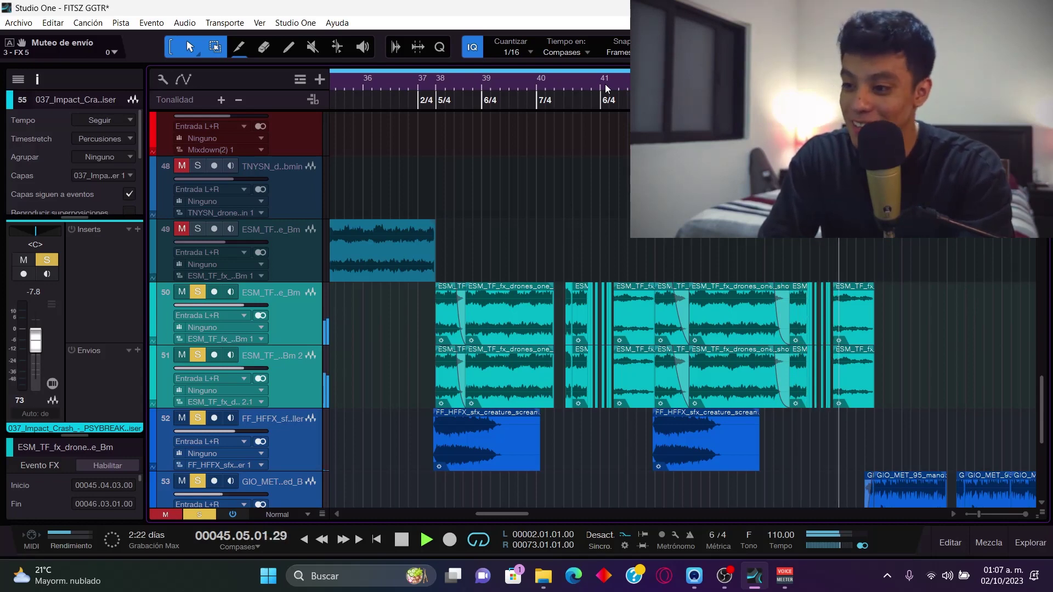
{"action": "key", "text": "space"}
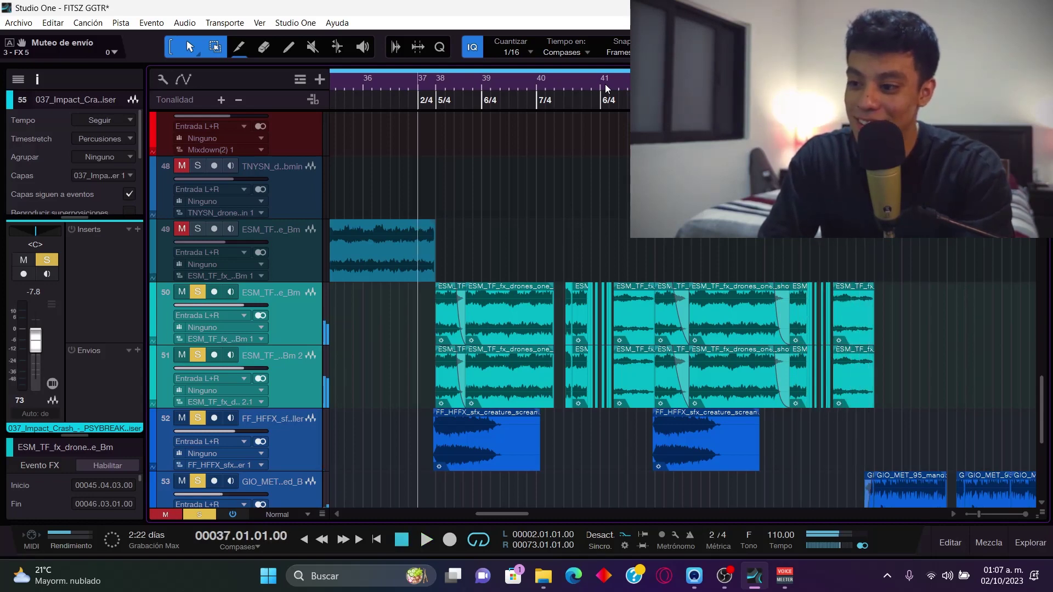
Clear the solo from the effects tracks, from the ESM_TF drones down to the 037_Impact_Crash track 55.
{"action": "scroll", "coordinate": [606, 87], "scroll_direction": "down", "scroll_amount": 2}
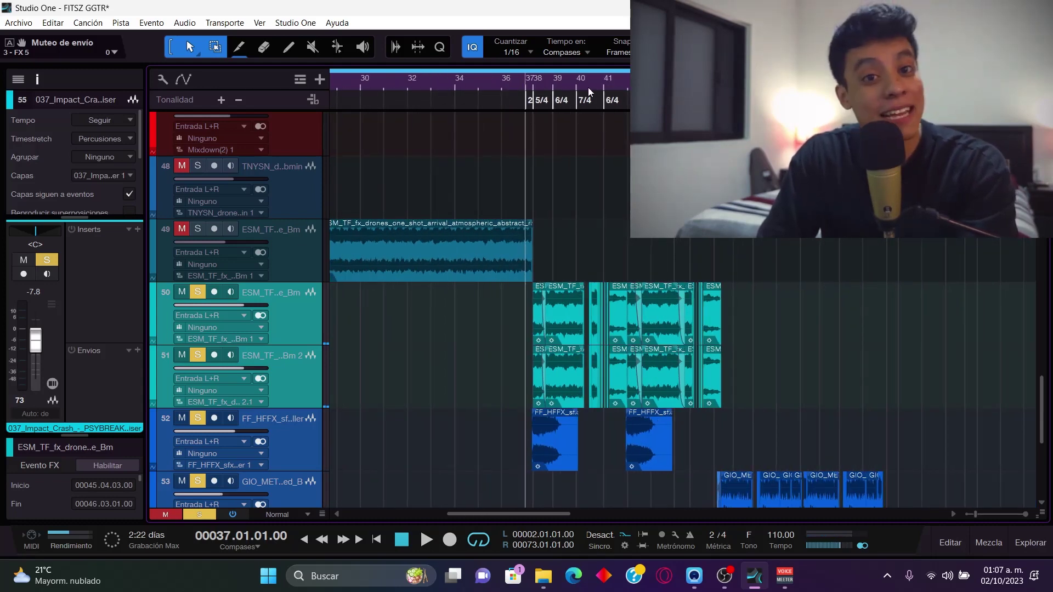
{"action": "scroll", "coordinate": [588, 87], "scroll_direction": "up", "scroll_amount": 3}
{"action": "scroll", "coordinate": [435, 268], "scroll_direction": "down", "scroll_amount": 1}
{"action": "right_click", "coordinate": [399, 327]}
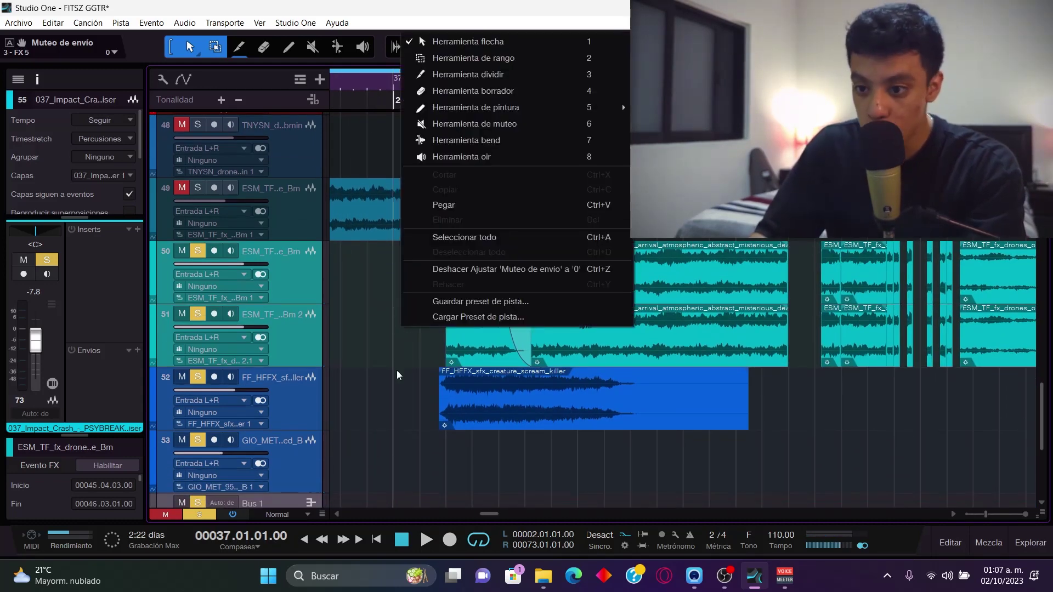
{"action": "left_click", "coordinate": [416, 404]}
{"action": "scroll", "coordinate": [384, 410], "scroll_direction": "down", "scroll_amount": 4}
{"action": "left_click", "coordinate": [193, 366]}
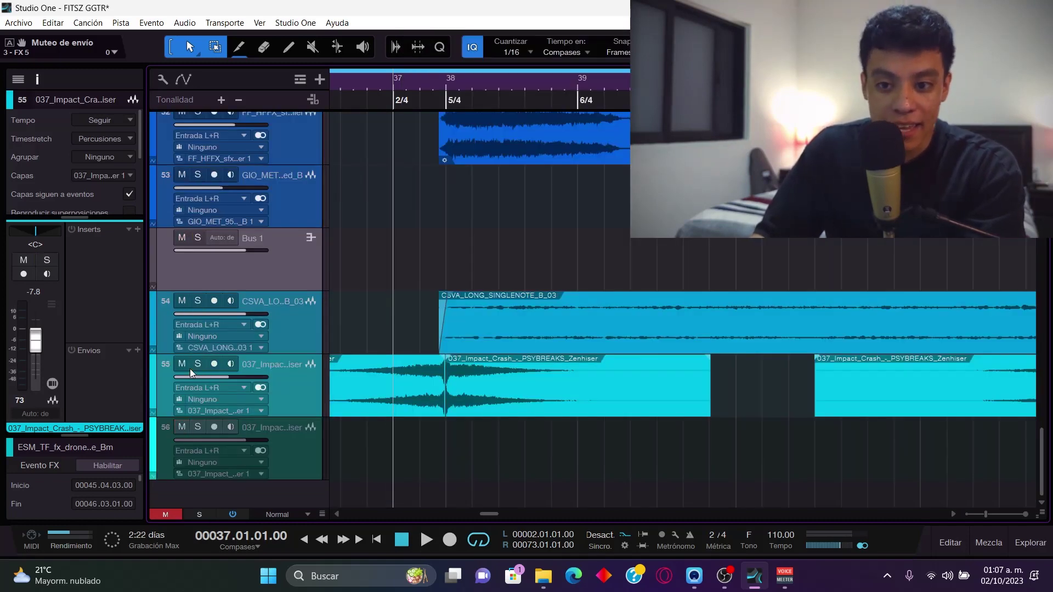
Select drone track 50, enlarge the track heights, and inspect and close its ShaperBox 3 (3) insert.
{"action": "scroll", "coordinate": [328, 232], "scroll_direction": "up", "scroll_amount": 1}
{"action": "scroll", "coordinate": [350, 239], "scroll_direction": "up", "scroll_amount": 2}
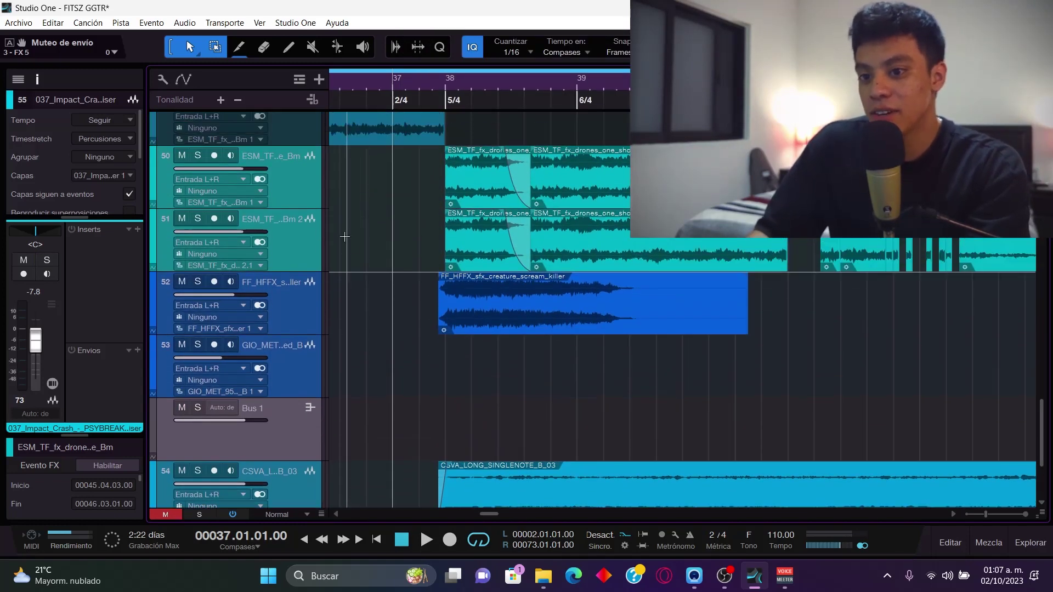
{"action": "left_click", "coordinate": [305, 196]}
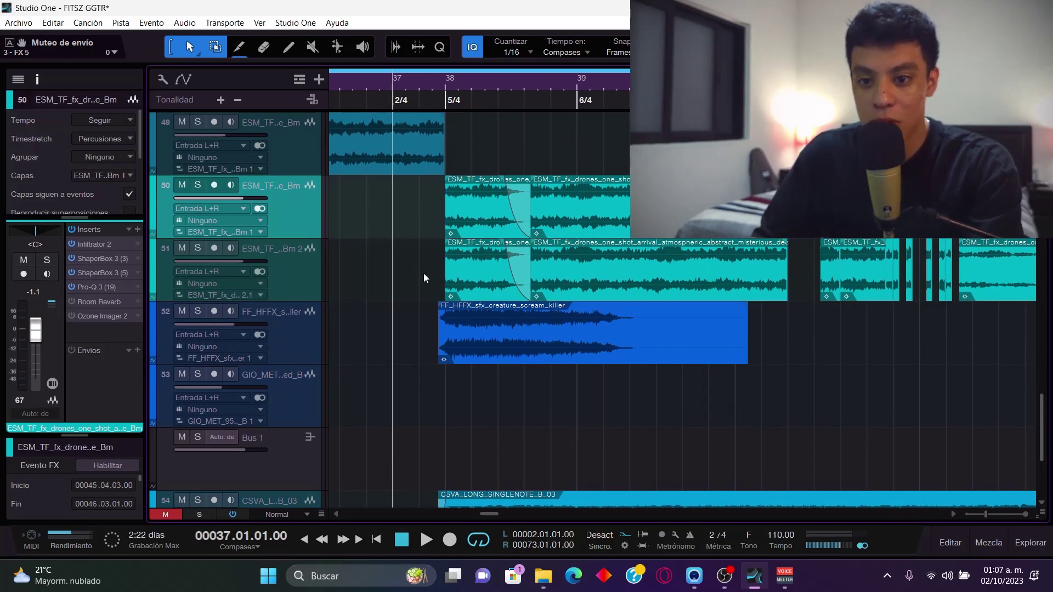
{"action": "key", "text": "shift+e"}
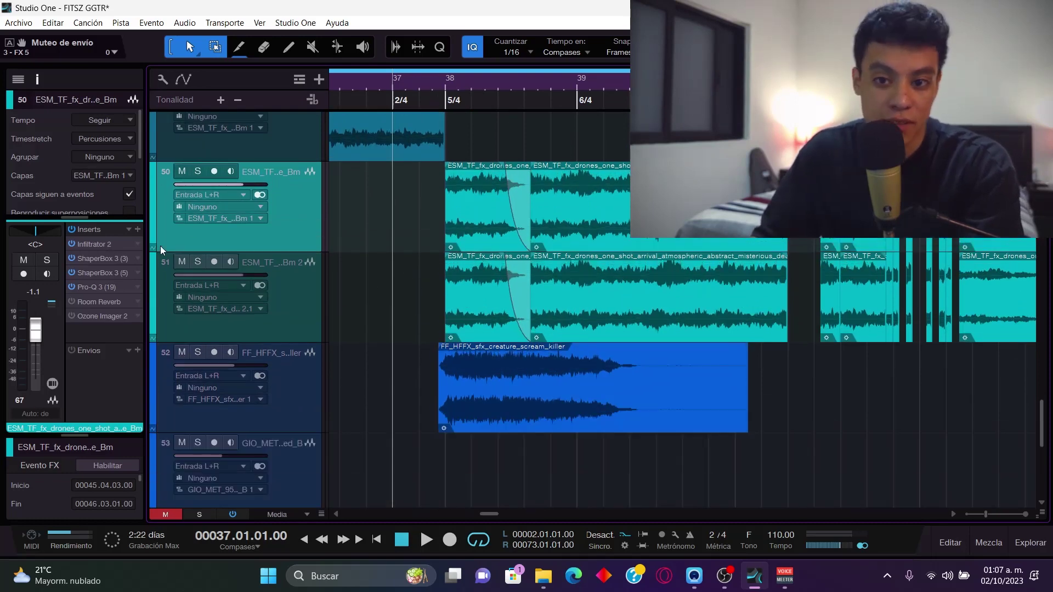
{"action": "left_click", "coordinate": [101, 257]}
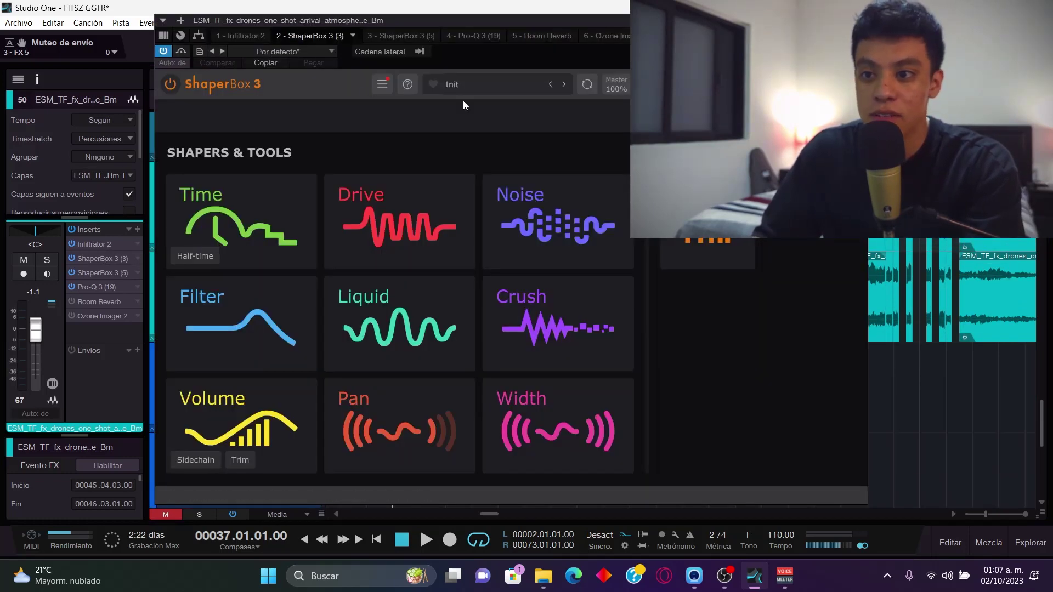
{"action": "left_click", "coordinate": [485, 90]}
{"action": "left_click", "coordinate": [153, 218]}
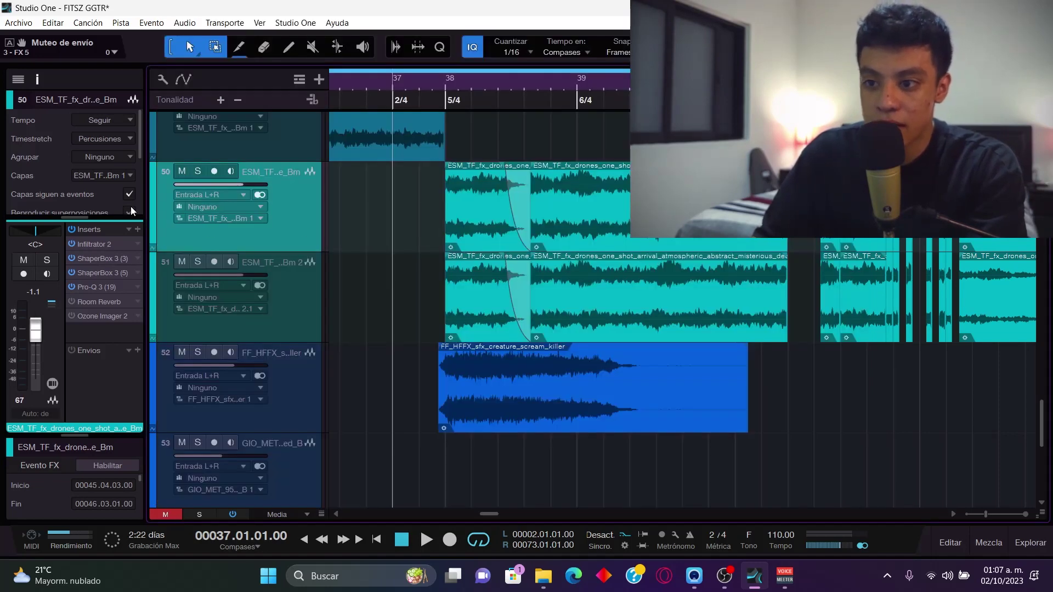
Solo drone track 50, play it from bar 37 and stop.
{"action": "left_click", "coordinate": [198, 171]}
{"action": "key", "text": "space"}
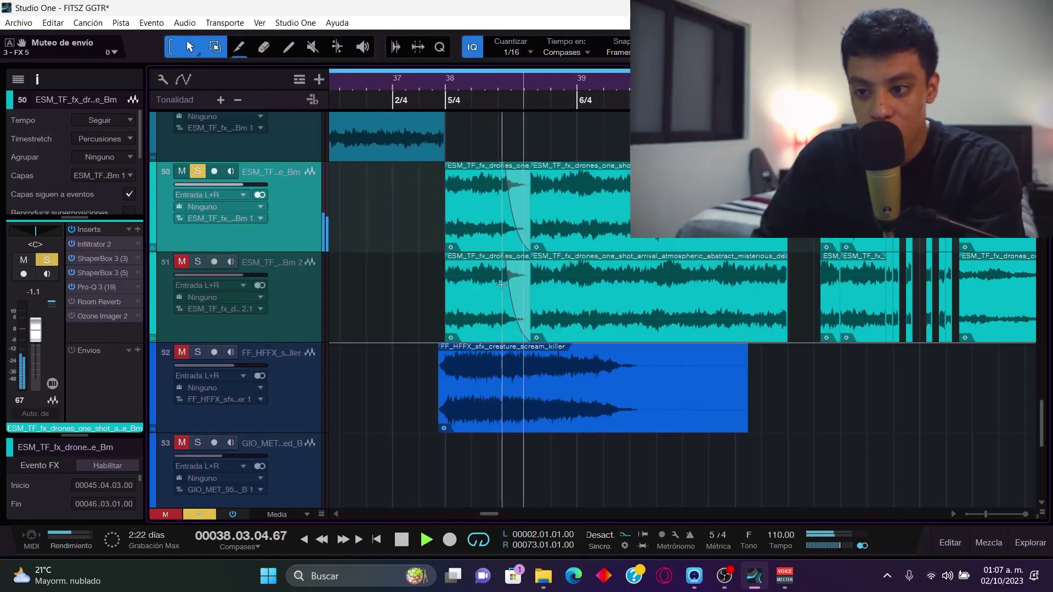
{"action": "scroll", "coordinate": [575, 79], "scroll_direction": "up", "scroll_amount": 1}
{"action": "scroll", "coordinate": [573, 82], "scroll_direction": "down", "scroll_amount": 2}
{"action": "key", "text": "space"}
Solo drone track 51 in place of track 50, then inspect and close its ShaperBox 3 (6) insert.
{"action": "left_click", "coordinate": [201, 267]}
{"action": "left_click", "coordinate": [201, 161]}
{"action": "left_click", "coordinate": [255, 328]}
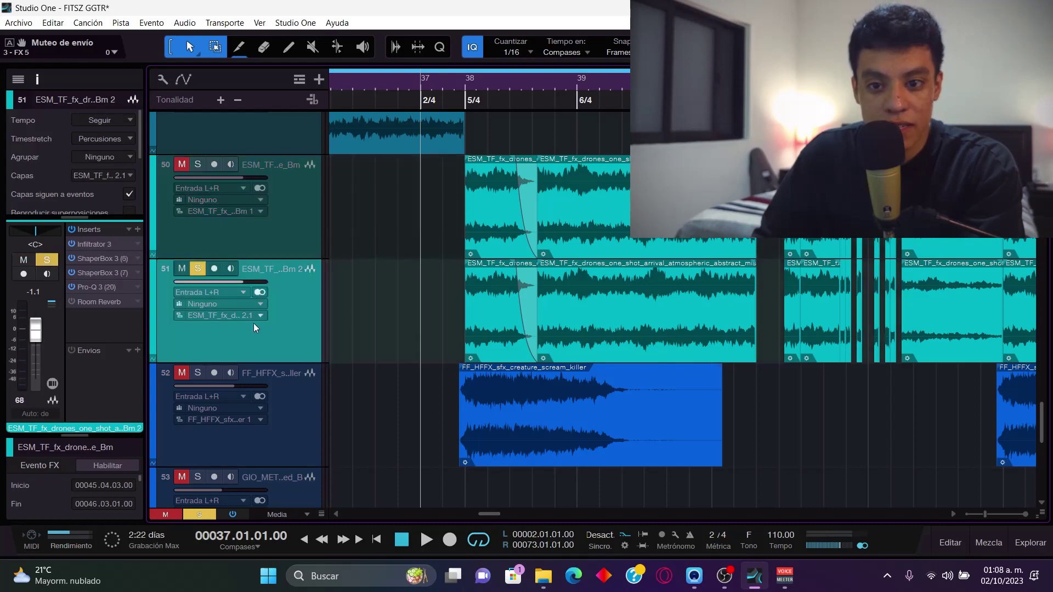
{"action": "left_click", "coordinate": [98, 259]}
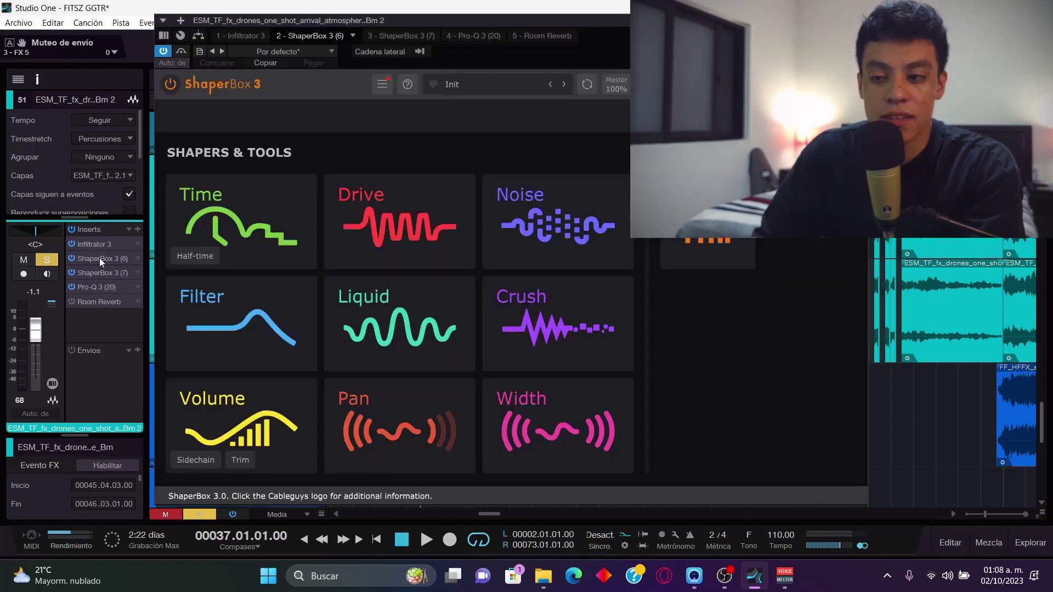
{"action": "left_click", "coordinate": [483, 84]}
{"action": "key", "text": "Escape"}
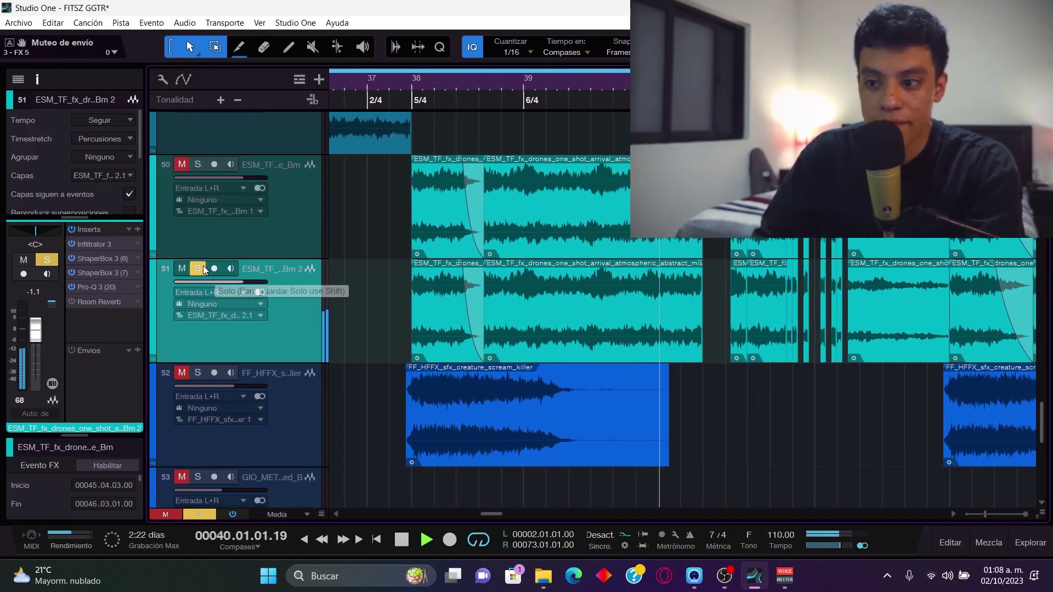
Solo the FF_HFFX creature scream track 52, play it from bar 37 to about bar 39 and stop.
{"action": "left_click", "coordinate": [197, 373]}
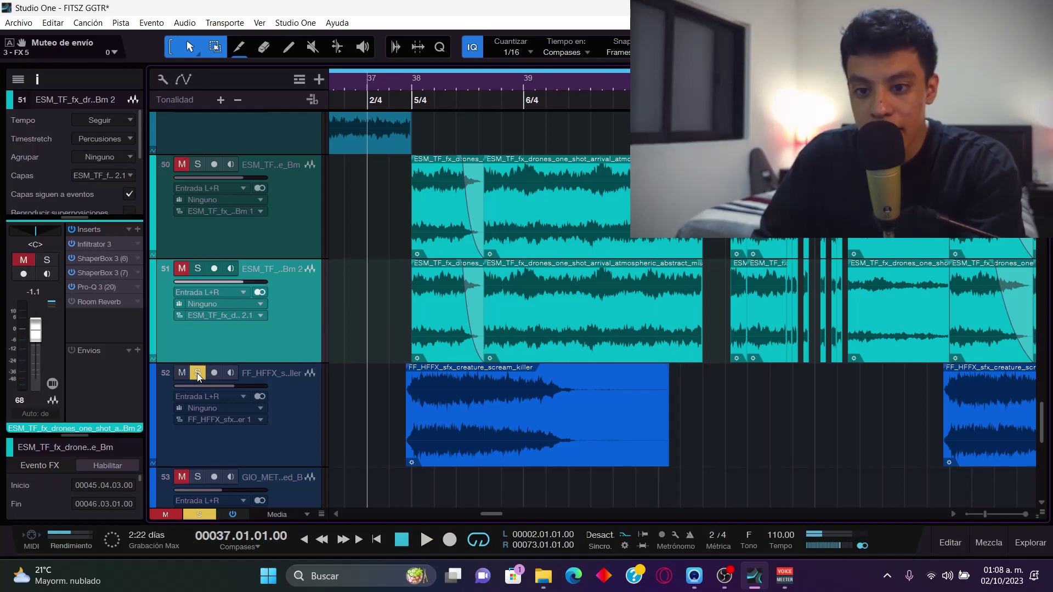
{"action": "scroll", "coordinate": [509, 298], "scroll_direction": "down", "scroll_amount": 2}
{"action": "scroll", "coordinate": [508, 298], "scroll_direction": "down", "scroll_amount": 1}
{"action": "key", "text": "space"}
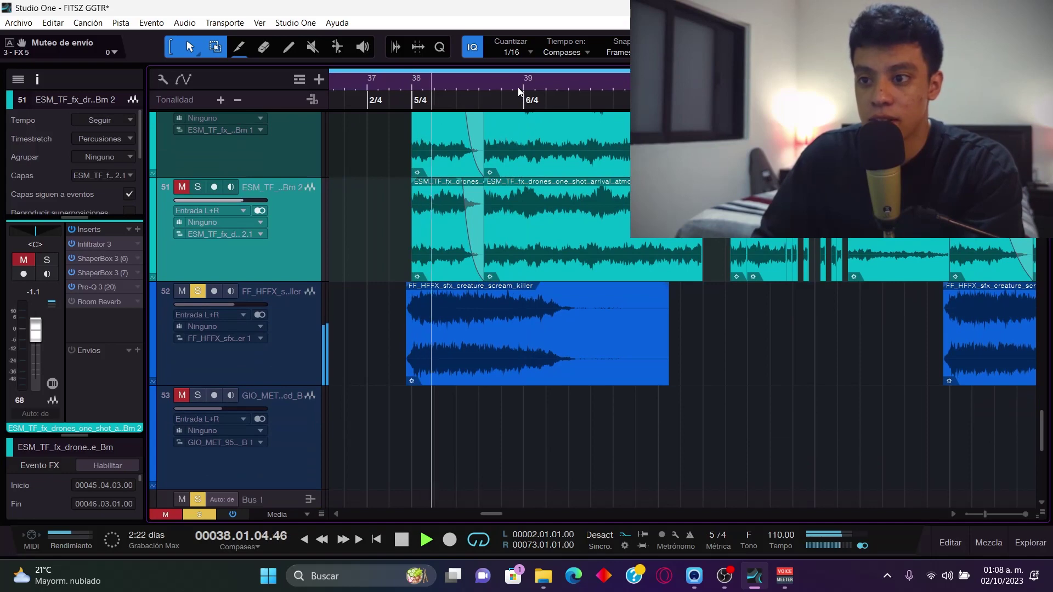
{"action": "scroll", "coordinate": [518, 92], "scroll_direction": "down", "scroll_amount": 1}
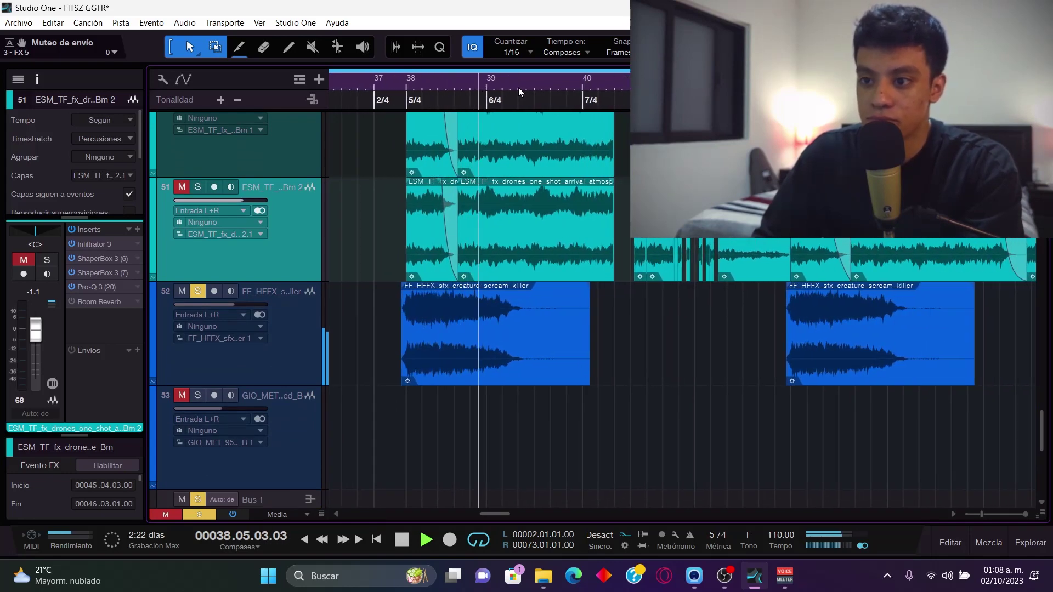
{"action": "key", "text": "space"}
Select and solo the CSVA_LONG_SINGLENOTE track 54 and play it from bar 37.
{"action": "scroll", "coordinate": [598, 104], "scroll_direction": "down", "scroll_amount": 5}
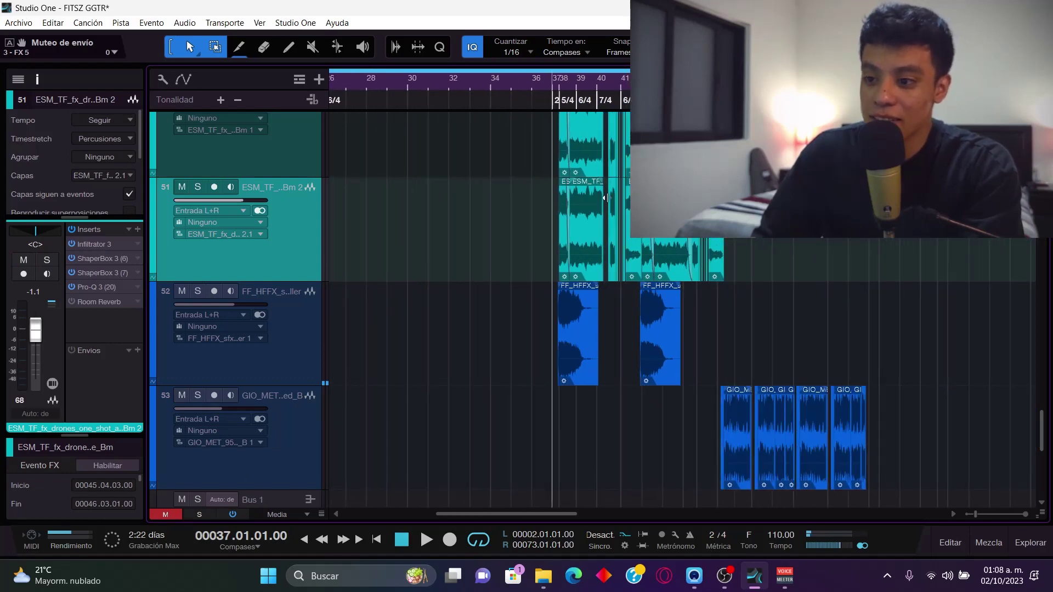
{"action": "scroll", "coordinate": [609, 202], "scroll_direction": "down", "scroll_amount": 1}
{"action": "scroll", "coordinate": [616, 201], "scroll_direction": "down", "scroll_amount": 2}
{"action": "scroll", "coordinate": [615, 202], "scroll_direction": "down", "scroll_amount": 2}
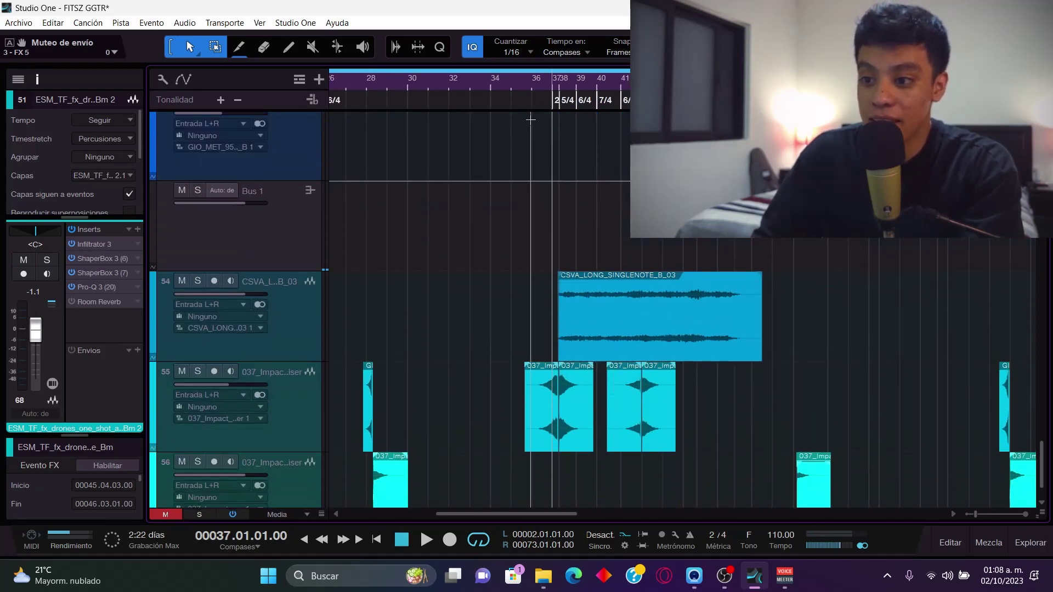
{"action": "scroll", "coordinate": [561, 97], "scroll_direction": "up", "scroll_amount": 3}
{"action": "left_click", "coordinate": [284, 341]}
{"action": "left_click", "coordinate": [197, 281]}
{"action": "key", "text": "space"}
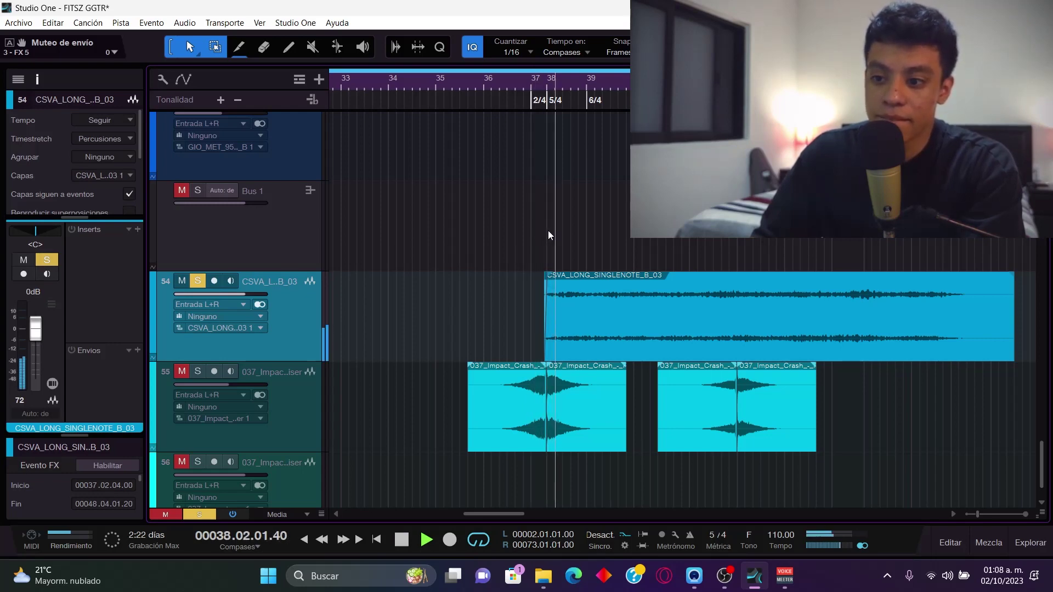
Listen to the soloed long-note track 54 until about bar 39, then stop playback.
{"action": "scroll", "coordinate": [584, 89], "scroll_direction": "down", "scroll_amount": 3}
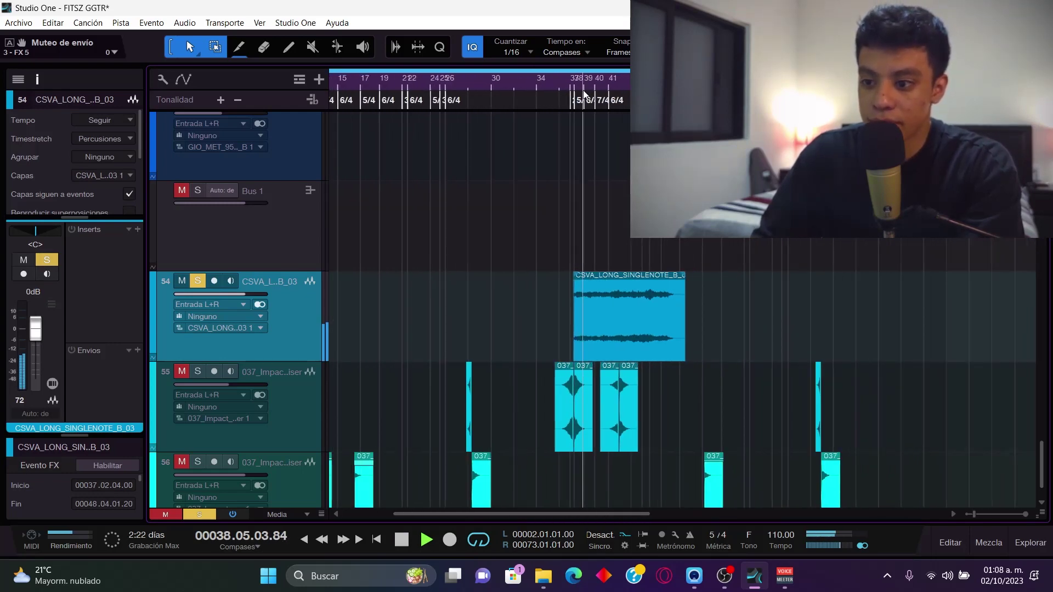
{"action": "scroll", "coordinate": [476, 281], "scroll_direction": "up", "scroll_amount": 1}
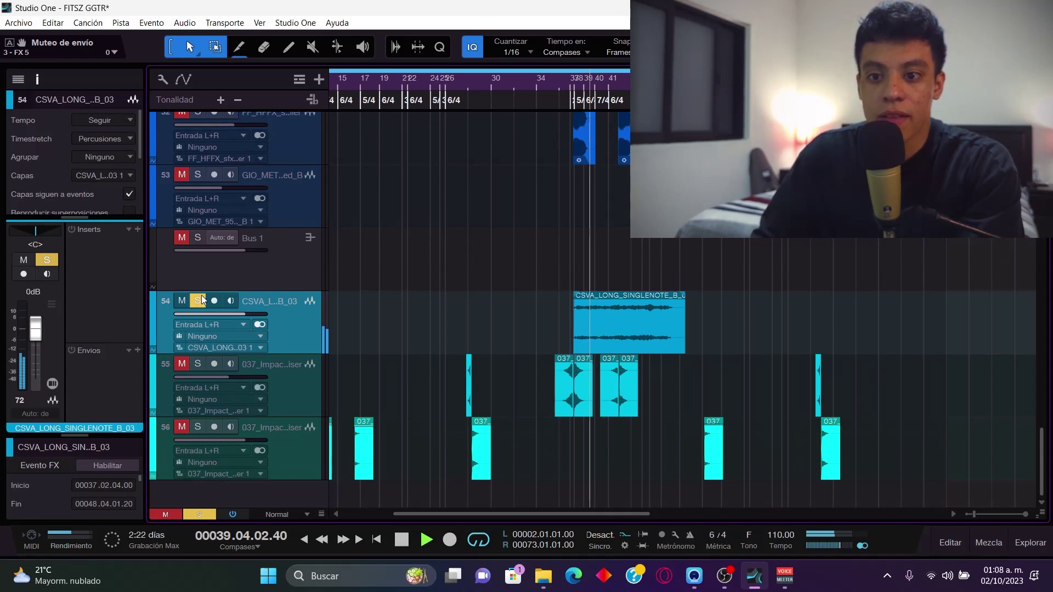
{"action": "key", "text": "space"}
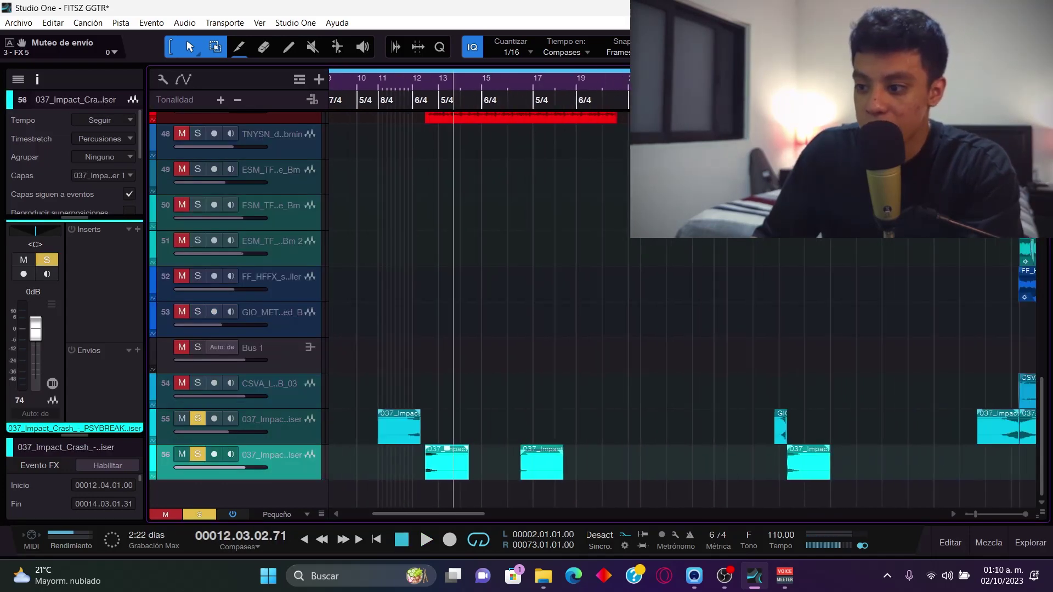
Place the playhead late in bar 36, play the soloed impact tracks 55 and 56 to about bar 38 and stop.
{"action": "scroll", "coordinate": [747, 301], "scroll_direction": "right", "scroll_amount": 5}
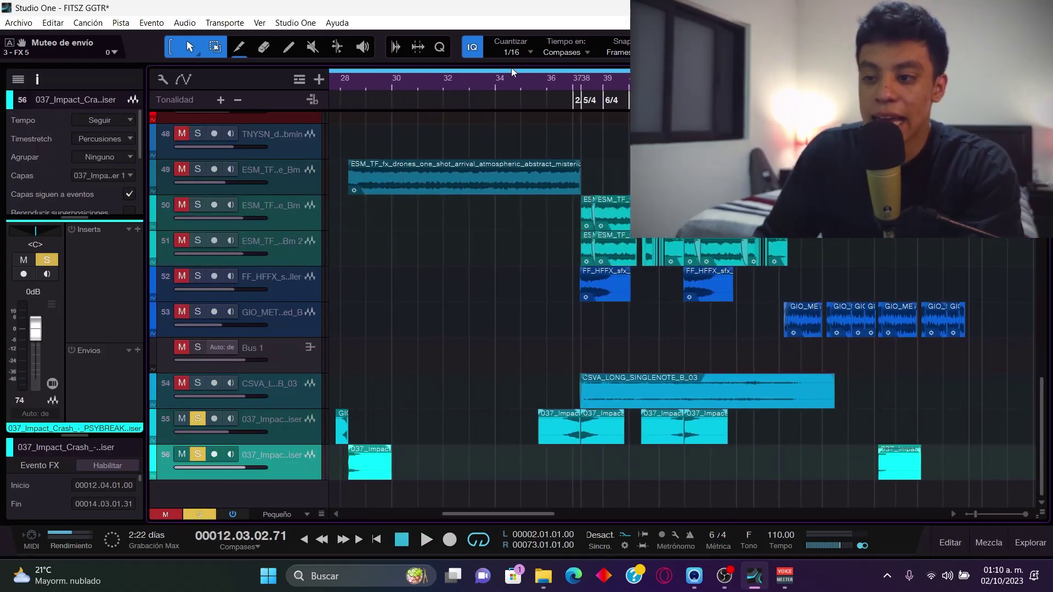
{"action": "scroll", "coordinate": [566, 81], "scroll_direction": "up", "scroll_amount": 4}
{"action": "left_click", "coordinate": [567, 81]}
{"action": "left_click", "coordinate": [548, 82]}
{"action": "key", "text": "shift+e"}
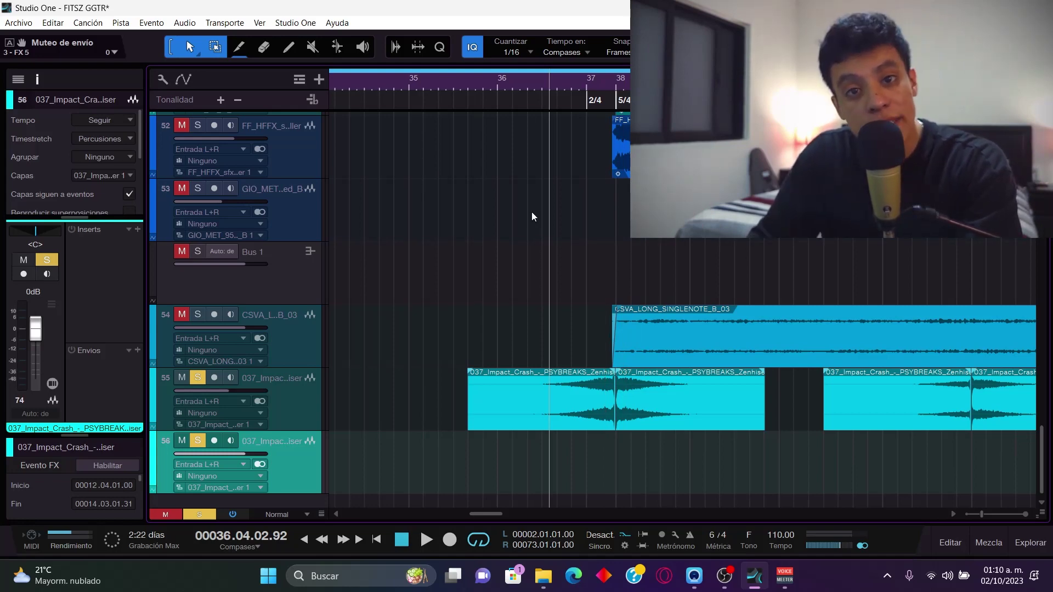
{"action": "key", "text": "space"}
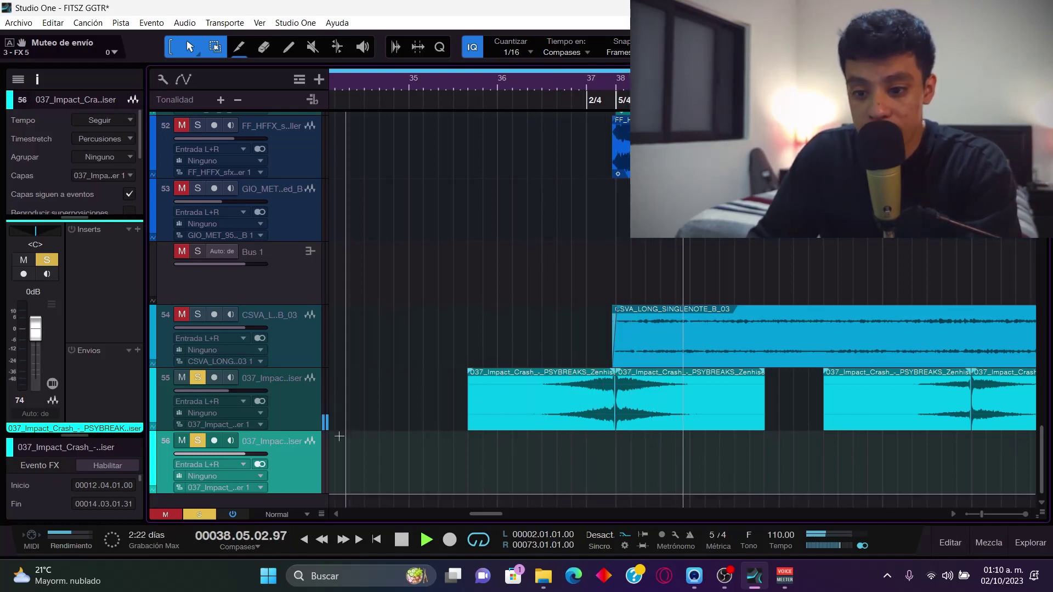
{"action": "key", "text": "space"}
Clear all solos, play the full mix from bar 36 to about bar 44 while reviewing the effects tracks, and stop.
{"action": "left_click", "coordinate": [212, 514]}
{"action": "scroll", "coordinate": [623, 167], "scroll_direction": "up", "scroll_amount": 5}
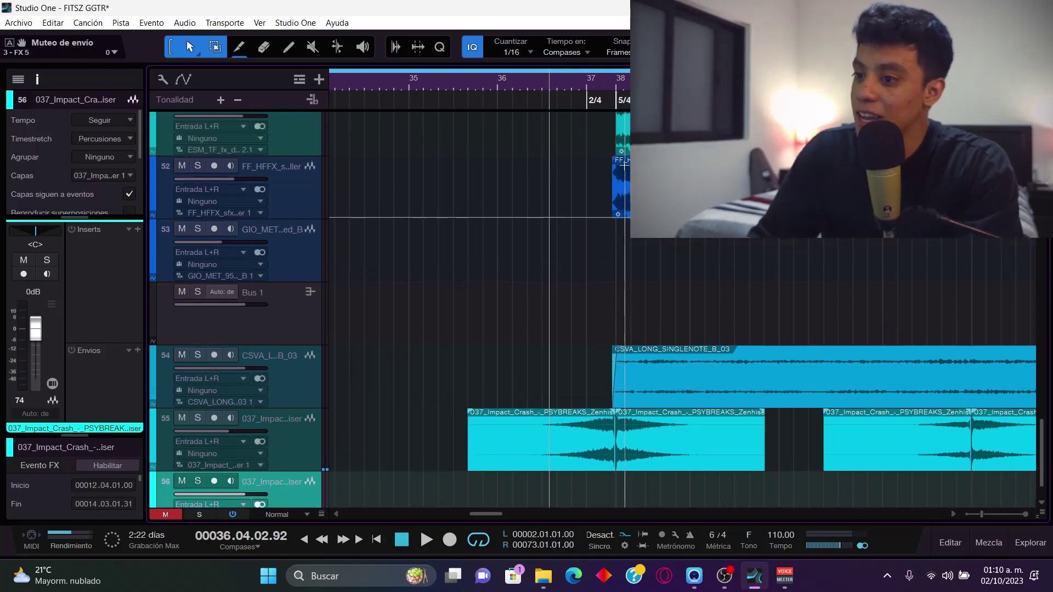
{"action": "scroll", "coordinate": [657, 167], "scroll_direction": "up", "scroll_amount": 3}
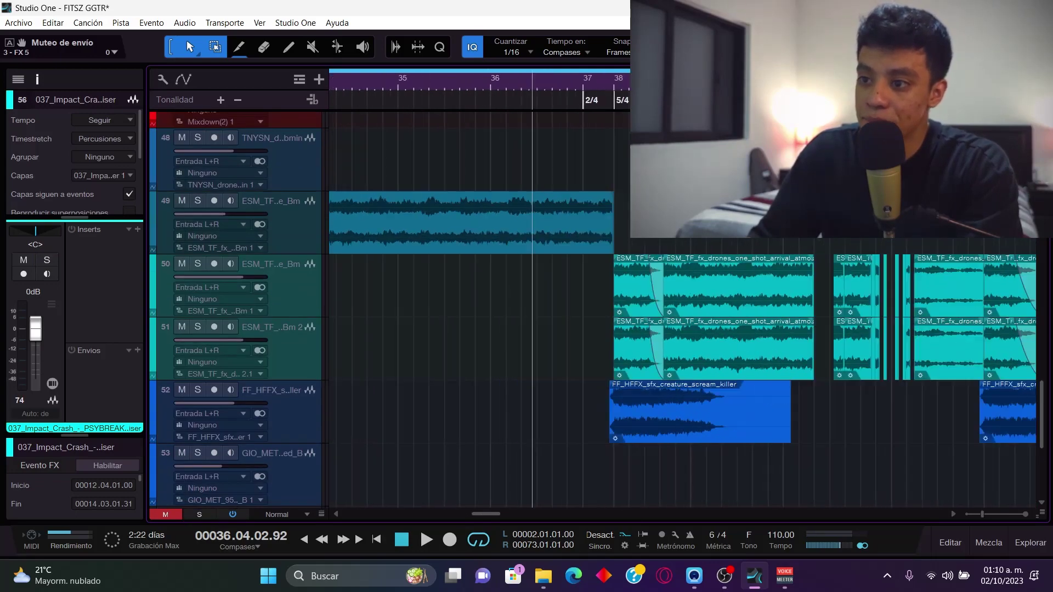
{"action": "scroll", "coordinate": [656, 167], "scroll_direction": "down", "scroll_amount": 6}
{"action": "scroll", "coordinate": [657, 167], "scroll_direction": "down", "scroll_amount": 3}
{"action": "key", "text": "space"}
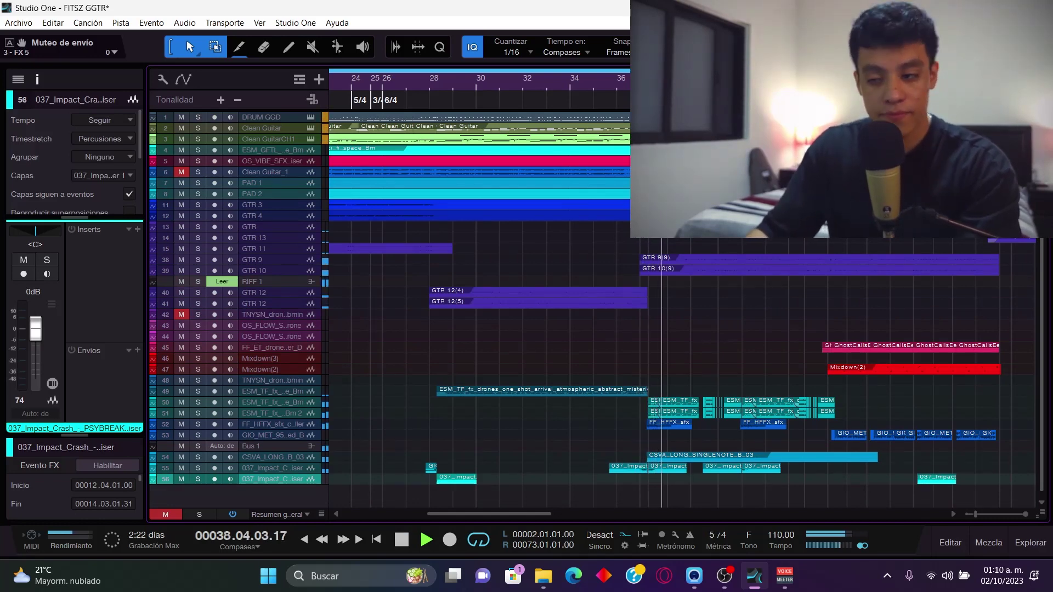
{"action": "scroll", "coordinate": [829, 77], "scroll_direction": "down", "scroll_amount": 3}
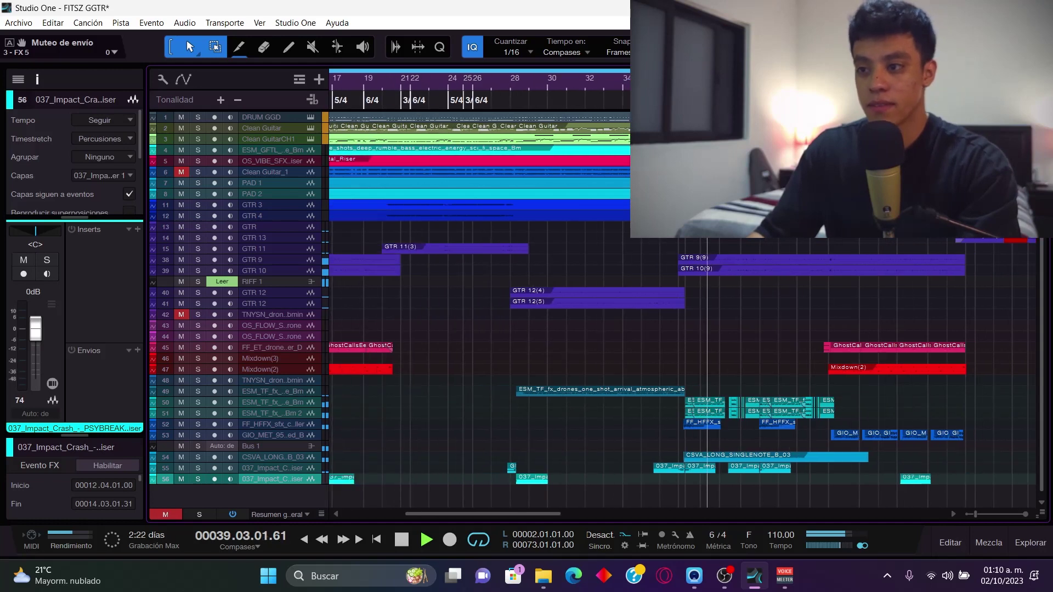
{"action": "scroll", "coordinate": [841, 288], "scroll_direction": "up", "scroll_amount": 1}
{"action": "scroll", "coordinate": [822, 286], "scroll_direction": "right", "scroll_amount": 2}
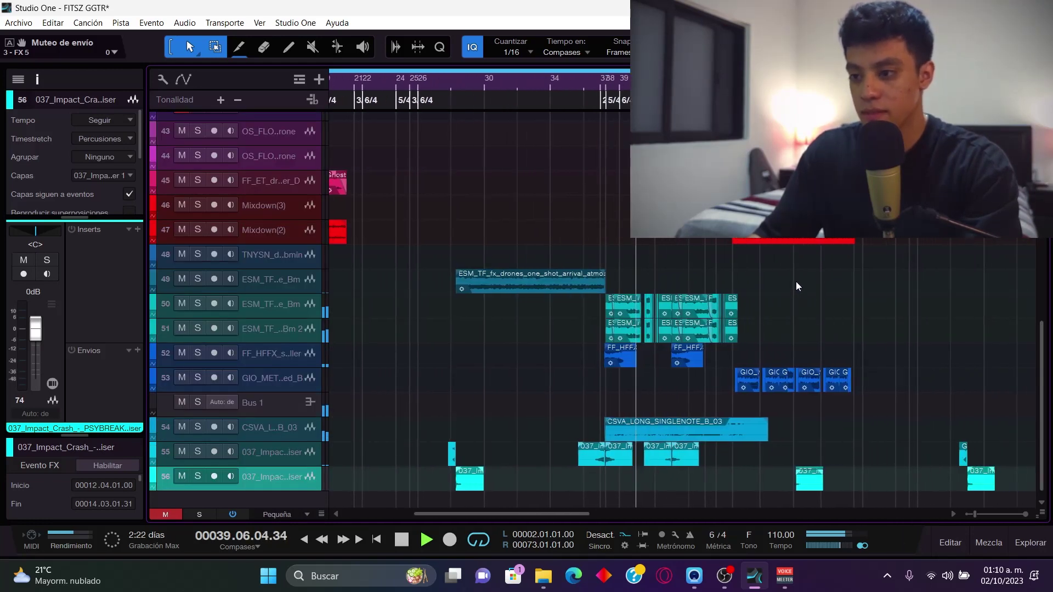
{"action": "scroll", "coordinate": [785, 284], "scroll_direction": "down", "scroll_amount": 1}
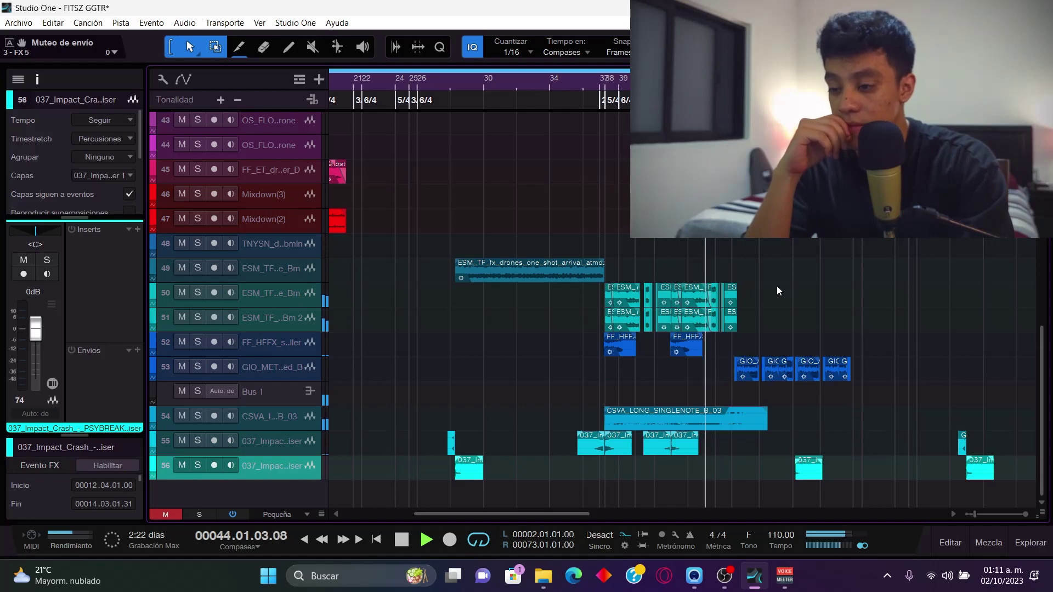
{"action": "key", "text": "space"}
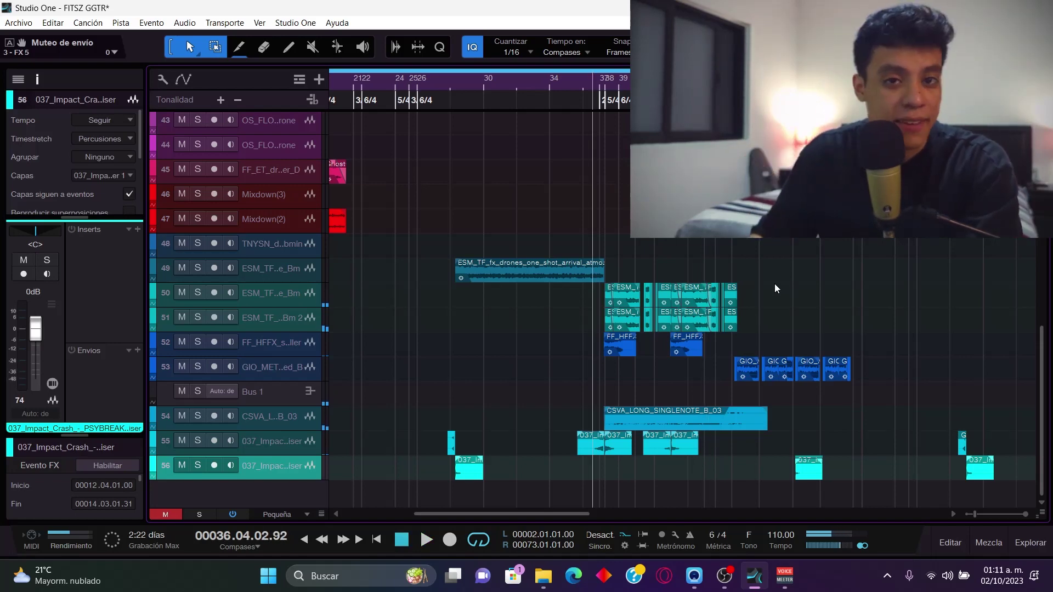
Compare the GhostCallsEerie and Mixdown(2) clips around bar 46 with those around bar 13, leaving the playhead at bar 13.
{"action": "scroll", "coordinate": [721, 230], "scroll_direction": "up", "scroll_amount": 2}
{"action": "scroll", "coordinate": [657, 272], "scroll_direction": "right", "scroll_amount": 3}
{"action": "scroll", "coordinate": [656, 272], "scroll_direction": "up", "scroll_amount": 1}
{"action": "scroll", "coordinate": [608, 137], "scroll_direction": "up", "scroll_amount": 6}
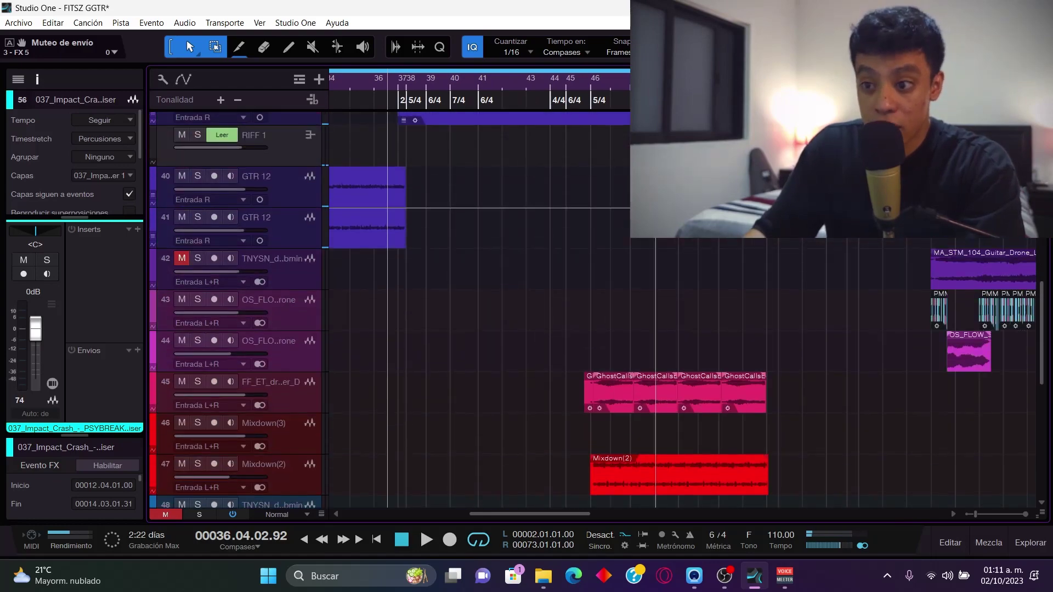
{"action": "scroll", "coordinate": [607, 81], "scroll_direction": "down", "scroll_amount": 2}
{"action": "scroll", "coordinate": [607, 80], "scroll_direction": "up", "scroll_amount": 4}
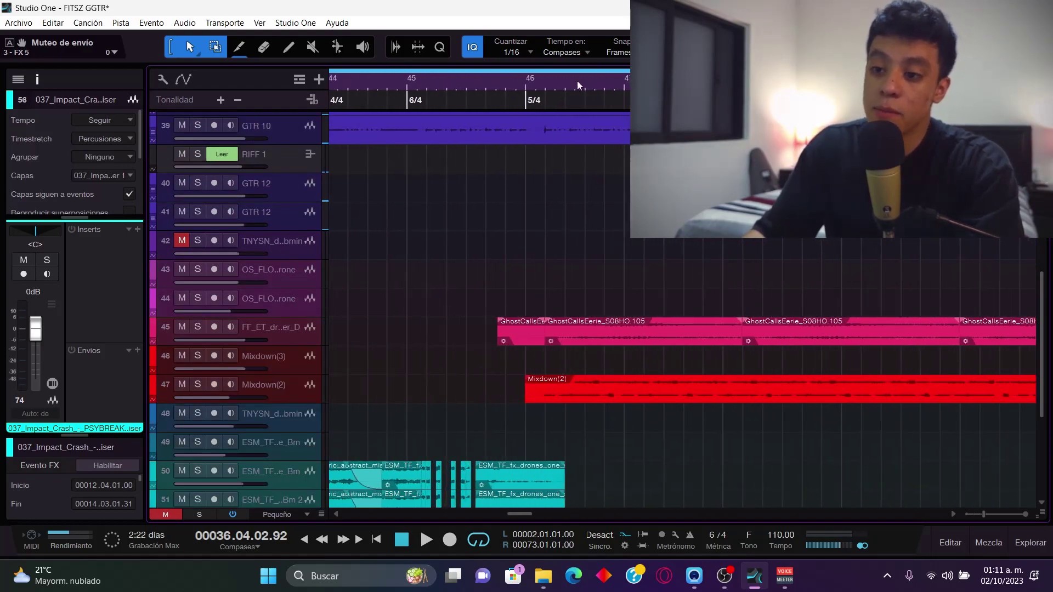
{"action": "scroll", "coordinate": [629, 168], "scroll_direction": "down", "scroll_amount": 4}
{"action": "scroll", "coordinate": [461, 188], "scroll_direction": "up", "scroll_amount": 5}
{"action": "scroll", "coordinate": [460, 188], "scroll_direction": "left", "scroll_amount": 6}
{"action": "scroll", "coordinate": [521, 130], "scroll_direction": "down", "scroll_amount": 5}
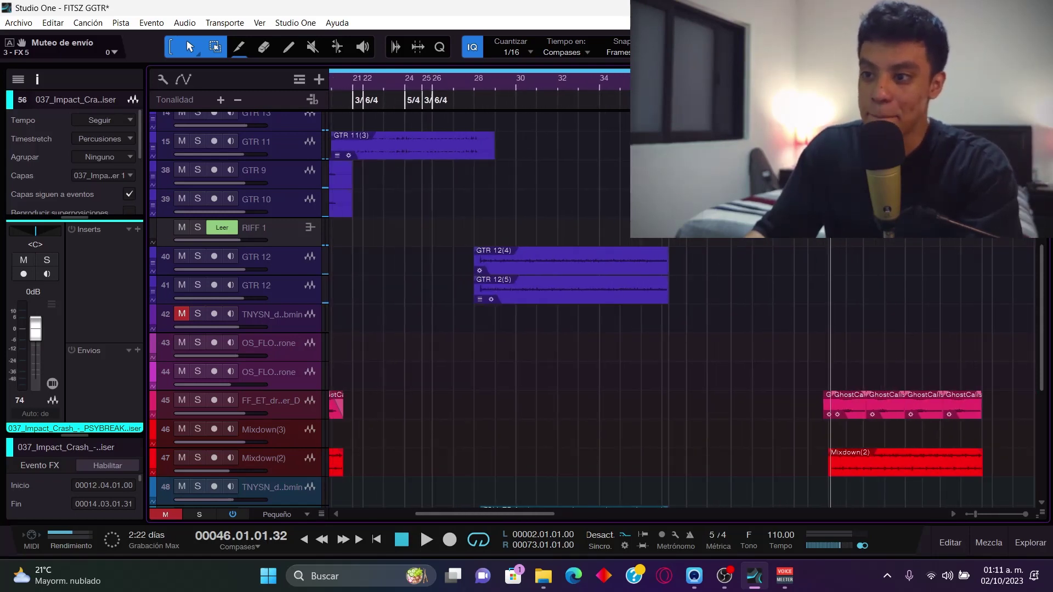
{"action": "scroll", "coordinate": [497, 104], "scroll_direction": "up", "scroll_amount": 4}
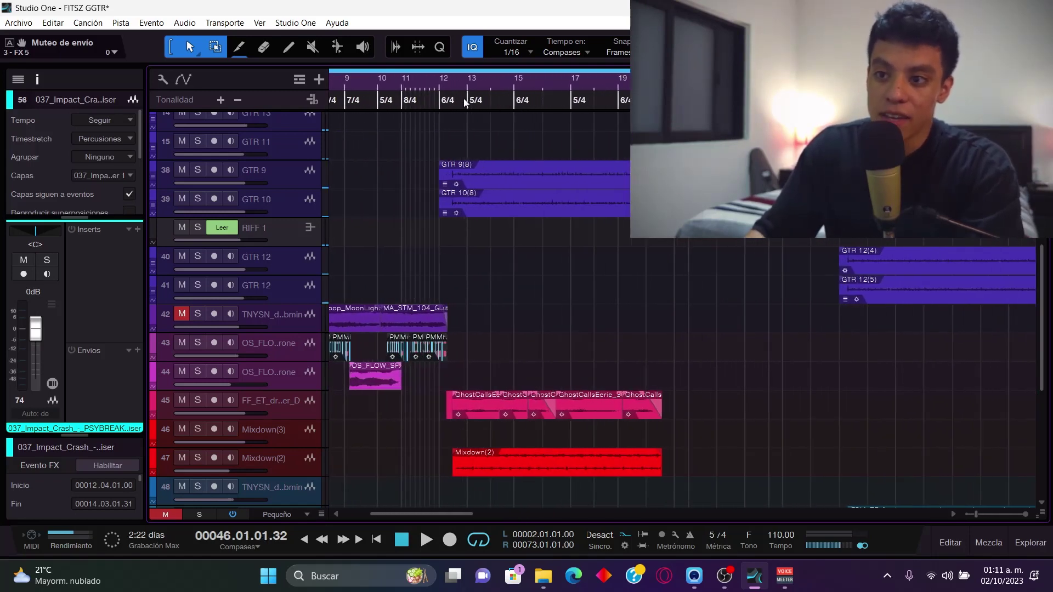
{"action": "left_click", "coordinate": [471, 82]}
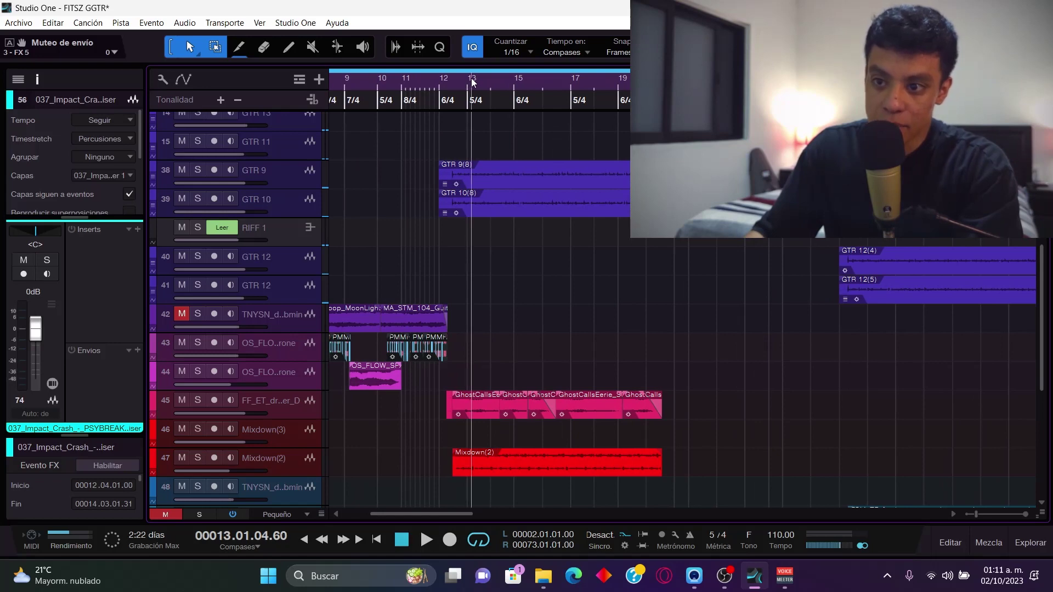
Return to the later section, place the playhead at the start of bar 46 and start playing the full mix.
{"action": "scroll", "coordinate": [625, 229], "scroll_direction": "right", "scroll_amount": 5}
{"action": "scroll", "coordinate": [625, 229], "scroll_direction": "down", "scroll_amount": 5}
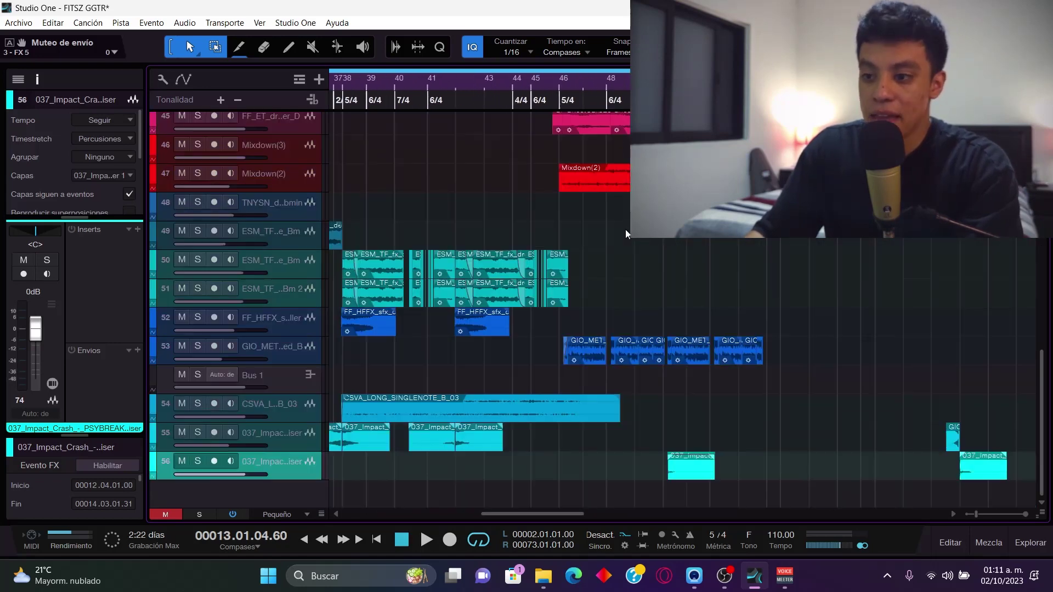
{"action": "left_click", "coordinate": [555, 87]}
{"action": "scroll", "coordinate": [562, 85], "scroll_direction": "up", "scroll_amount": 4}
{"action": "left_click", "coordinate": [557, 83]}
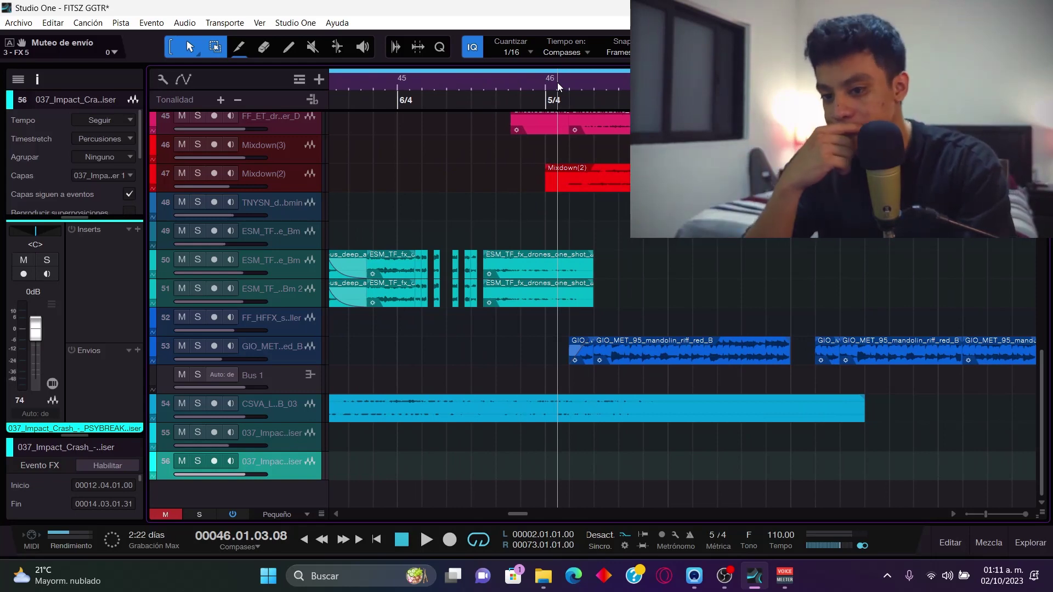
{"action": "key", "text": "space"}
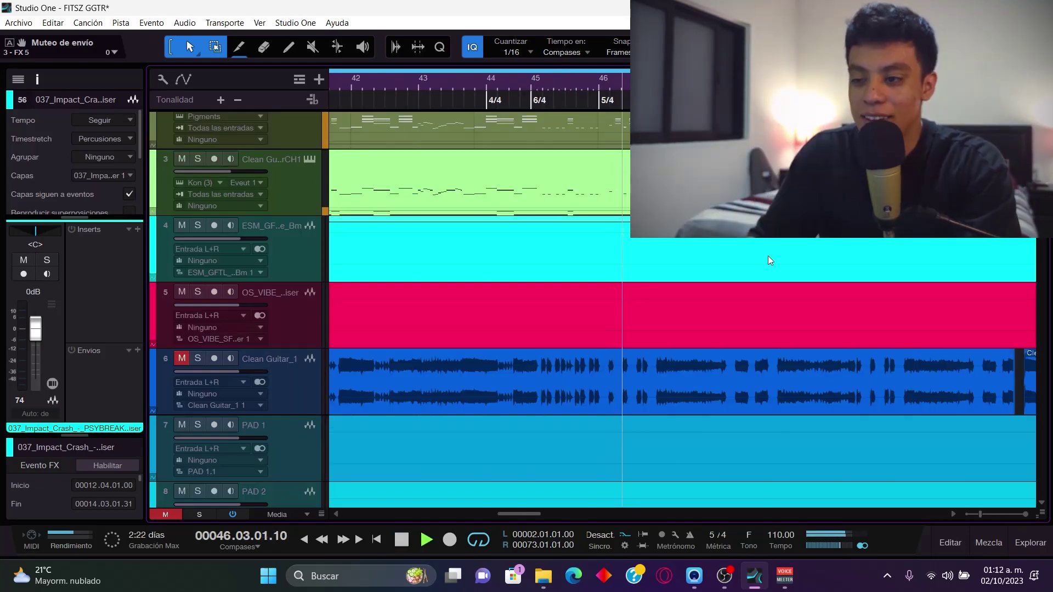
Review the guitar, drone and mandolin clips around bars 43 to 52 during playback, stopping at about bar 50.
{"action": "scroll", "coordinate": [768, 255], "scroll_direction": "down", "scroll_amount": 3}
{"action": "scroll", "coordinate": [767, 255], "scroll_direction": "down", "scroll_amount": 6}
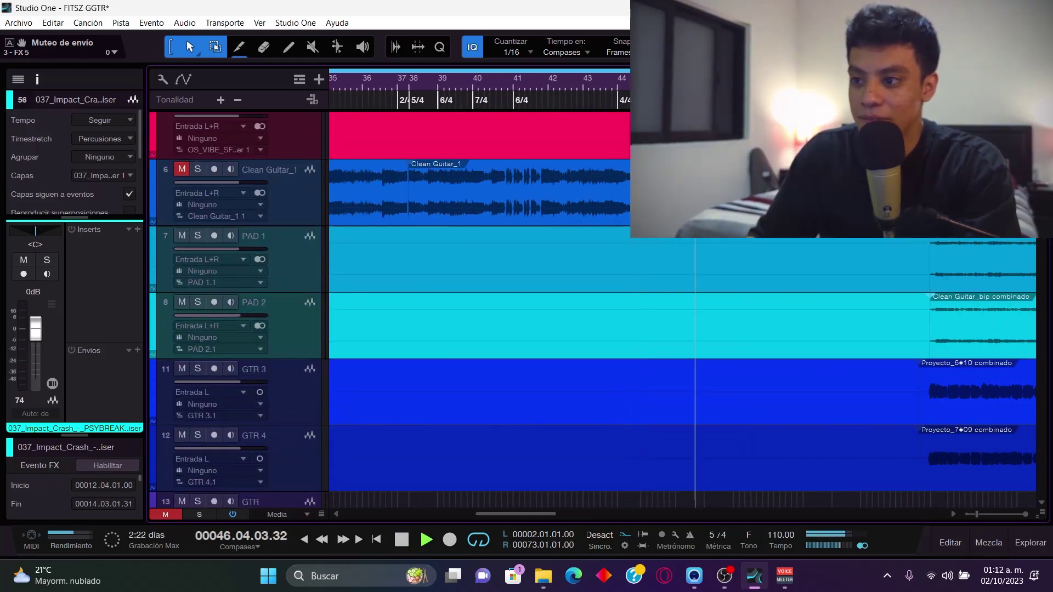
{"action": "scroll", "coordinate": [789, 251], "scroll_direction": "down", "scroll_amount": 3}
{"action": "scroll", "coordinate": [788, 268], "scroll_direction": "down", "scroll_amount": 5}
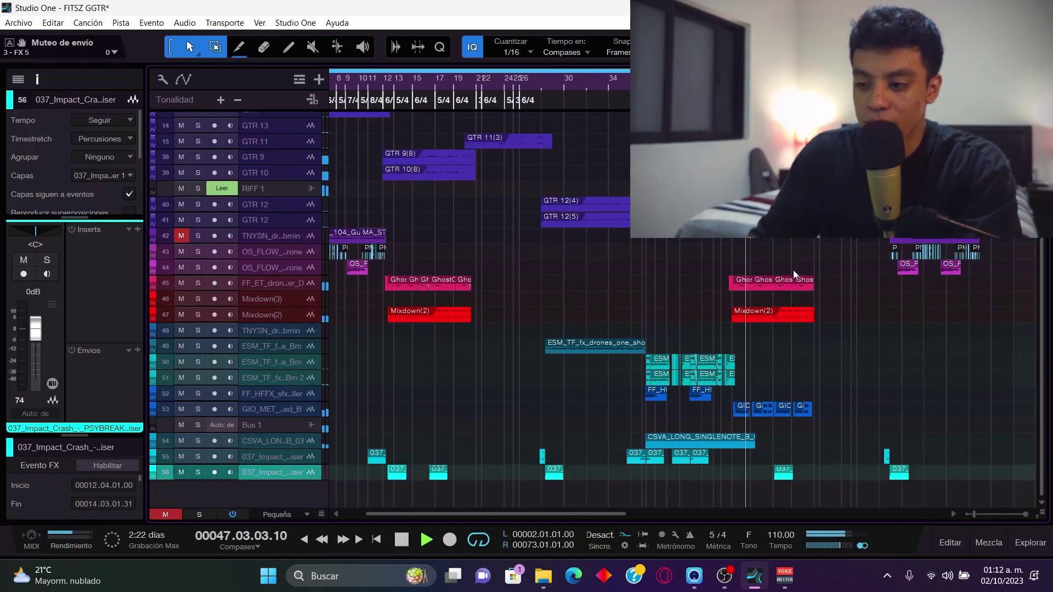
{"action": "scroll", "coordinate": [811, 272], "scroll_direction": "right", "scroll_amount": 3}
{"action": "scroll", "coordinate": [809, 270], "scroll_direction": "right", "scroll_amount": 1}
{"action": "scroll", "coordinate": [677, 274], "scroll_direction": "up", "scroll_amount": 4}
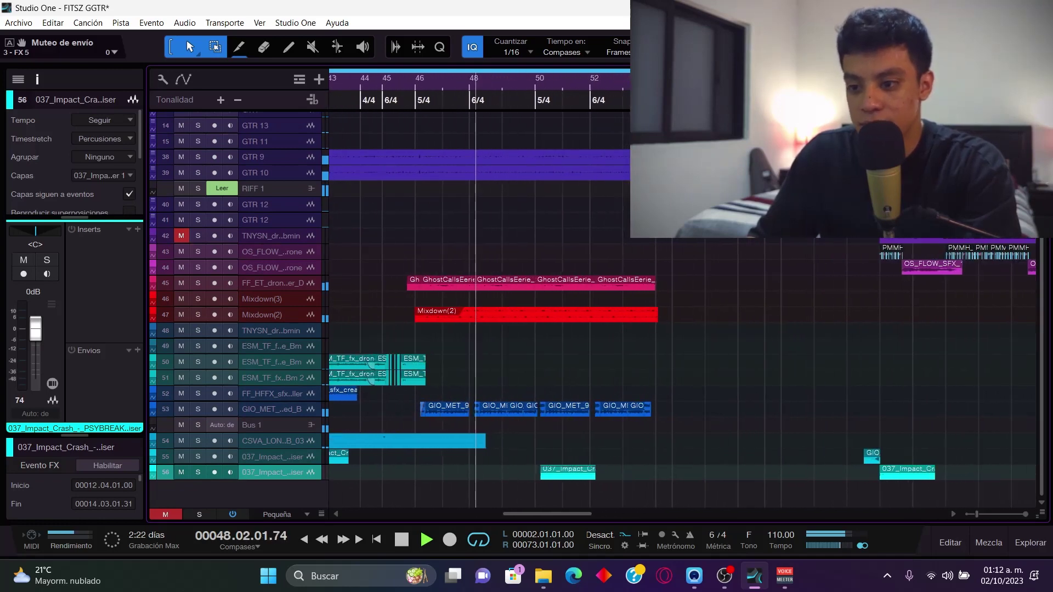
{"action": "scroll", "coordinate": [680, 275], "scroll_direction": "up", "scroll_amount": 3}
{"action": "scroll", "coordinate": [687, 289], "scroll_direction": "left", "scroll_amount": 1}
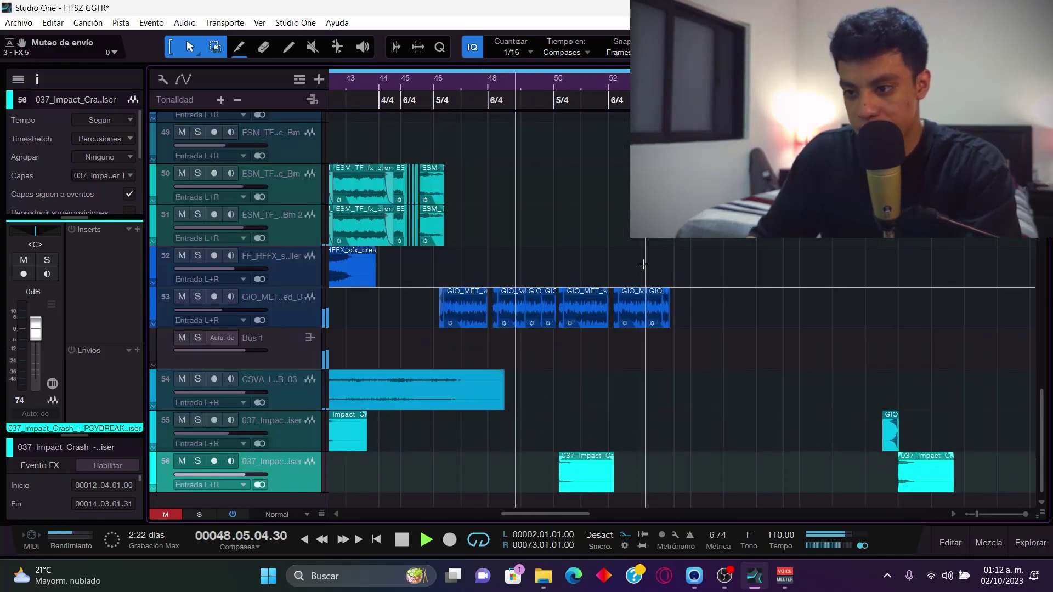
{"action": "scroll", "coordinate": [638, 239], "scroll_direction": "left", "scroll_amount": 2}
{"action": "scroll", "coordinate": [639, 239], "scroll_direction": "up", "scroll_amount": 10}
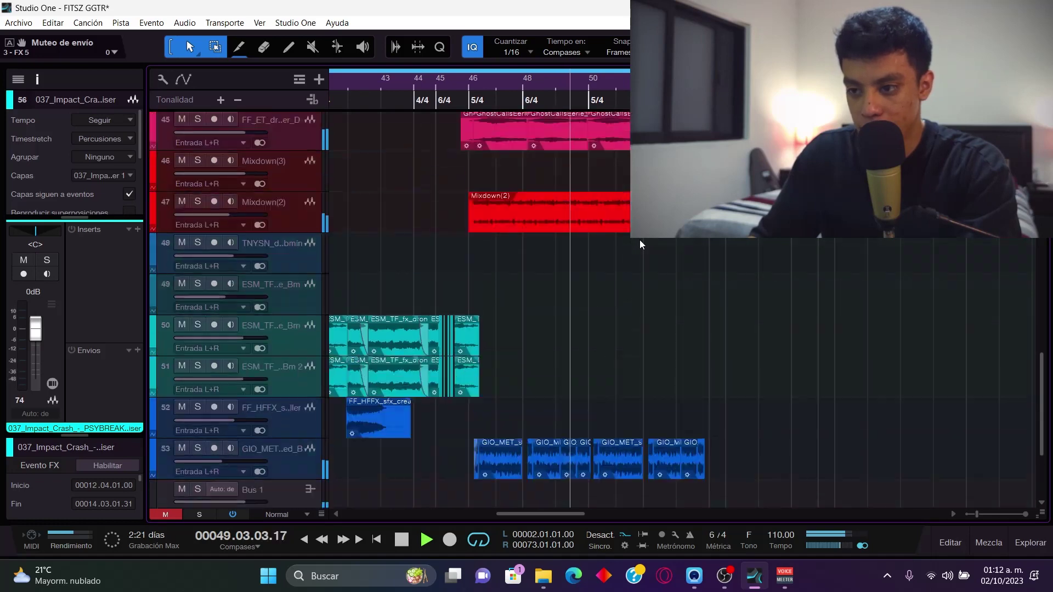
{"action": "scroll", "coordinate": [640, 248], "scroll_direction": "down", "scroll_amount": 3}
{"action": "scroll", "coordinate": [640, 259], "scroll_direction": "down", "scroll_amount": 1}
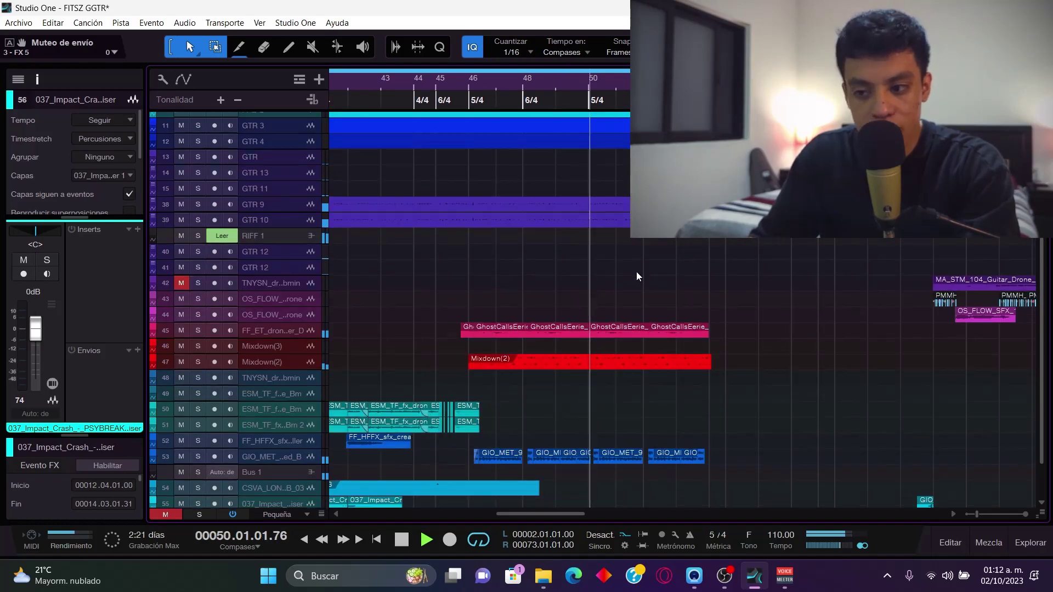
{"action": "key", "text": "space"}
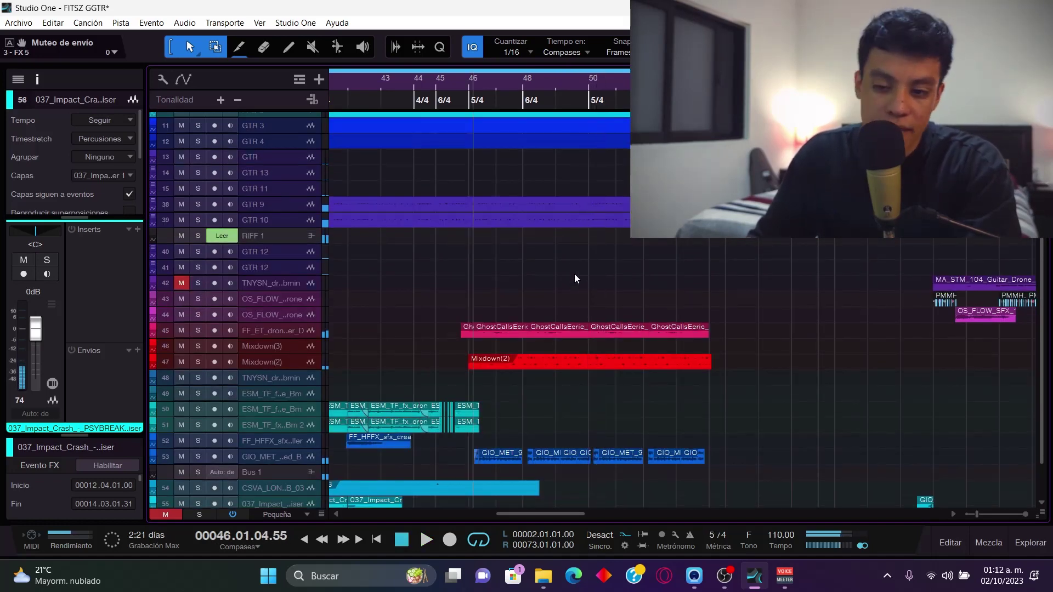
Select the GIO_MET_95 mandolin riff track 53 and solo it with the view centred on bar 46.
{"action": "key", "text": "shift+e"}
{"action": "scroll", "coordinate": [600, 289], "scroll_direction": "down", "scroll_amount": 10}
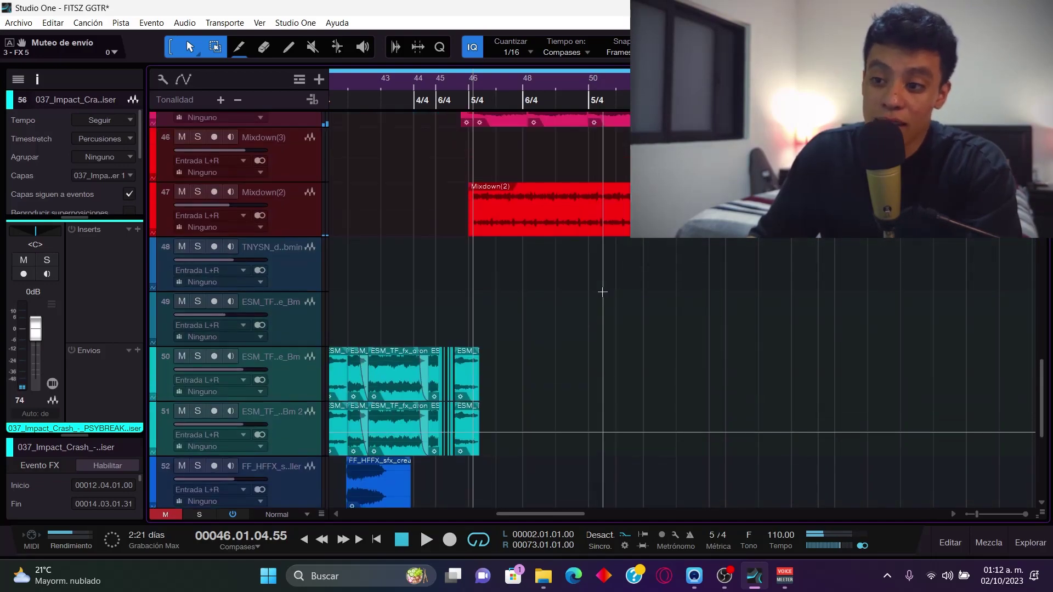
{"action": "scroll", "coordinate": [601, 292], "scroll_direction": "up", "scroll_amount": 11}
{"action": "scroll", "coordinate": [605, 295], "scroll_direction": "down", "scroll_amount": 1}
{"action": "scroll", "coordinate": [604, 294], "scroll_direction": "down", "scroll_amount": 5}
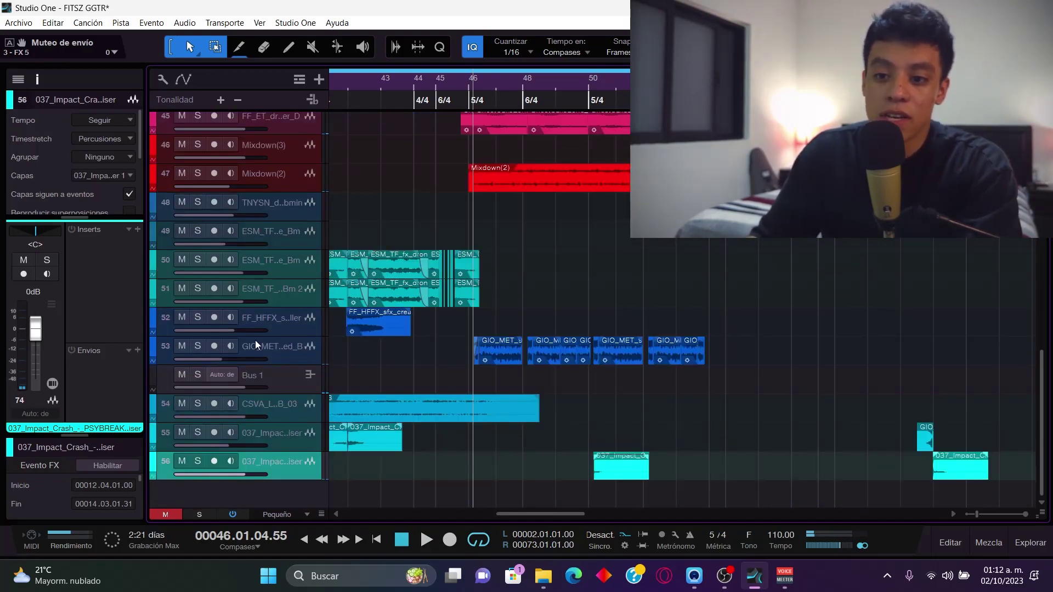
{"action": "left_click", "coordinate": [303, 351]}
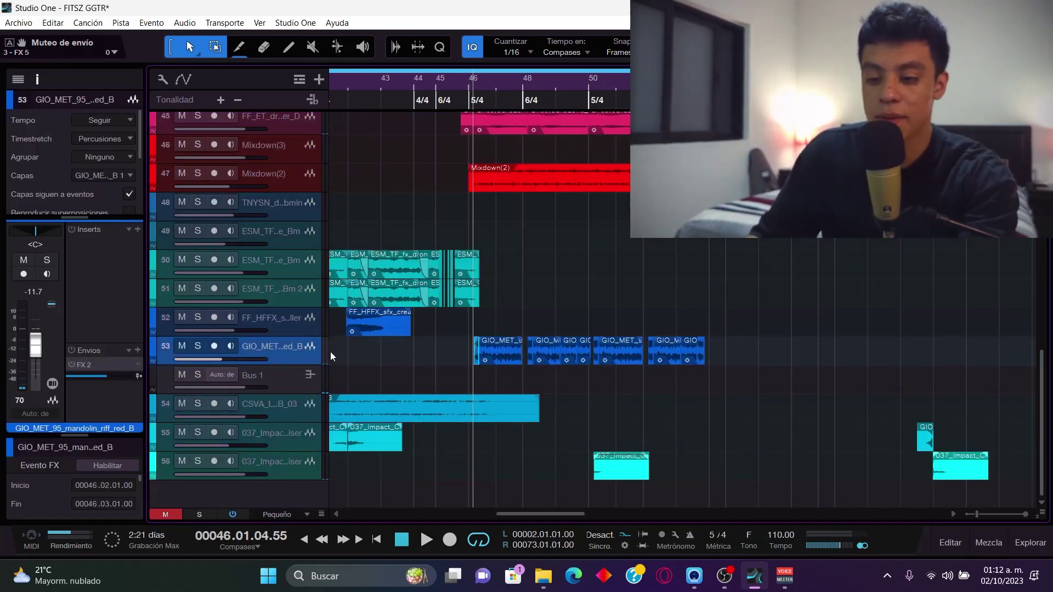
{"action": "scroll", "coordinate": [469, 86], "scroll_direction": "up", "scroll_amount": 3}
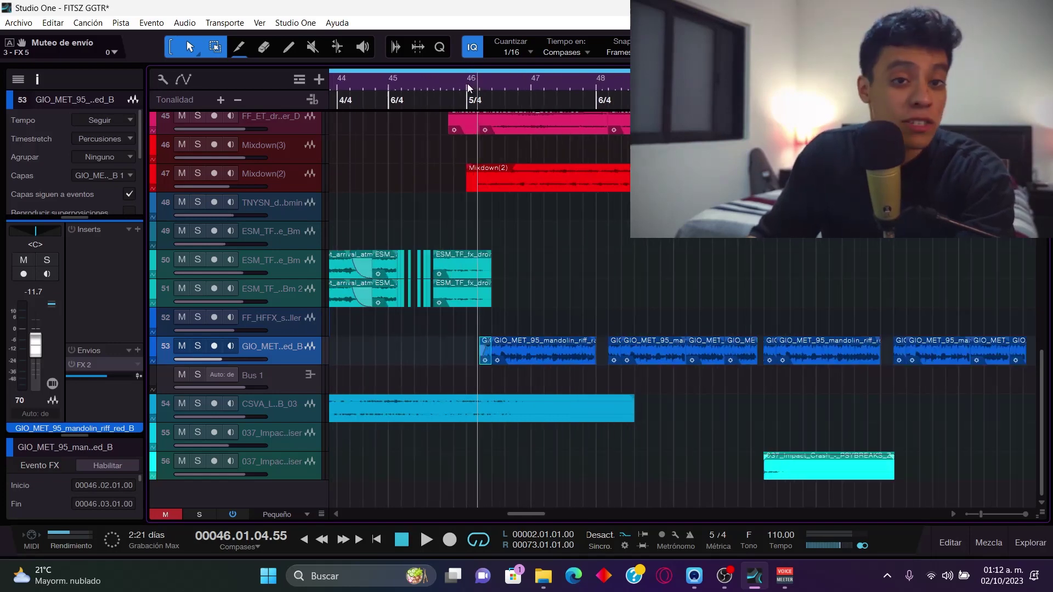
{"action": "scroll", "coordinate": [470, 87], "scroll_direction": "up", "scroll_amount": 2}
{"action": "key", "text": "s"}
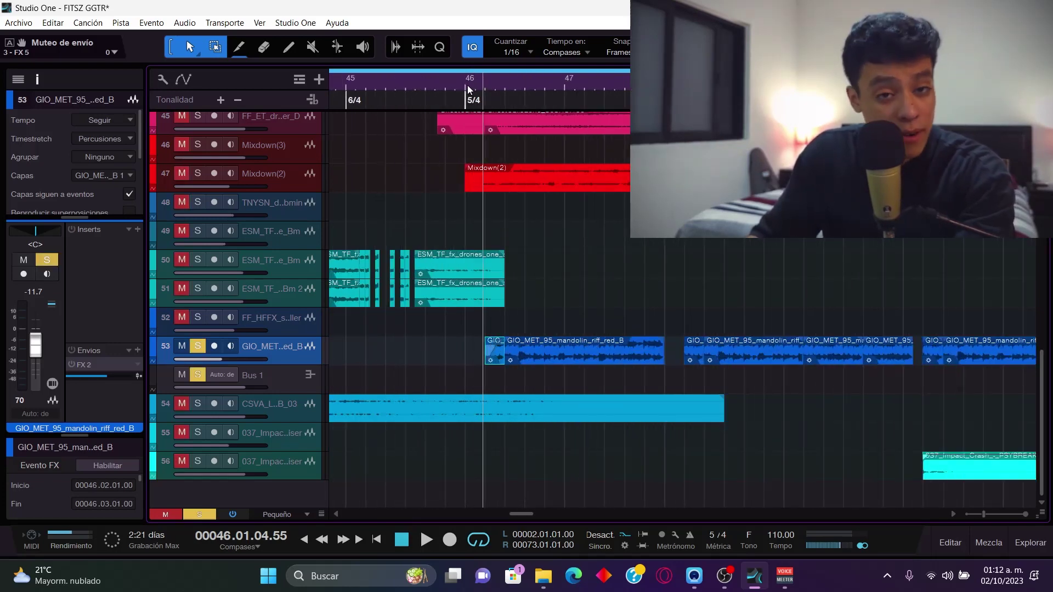
Play the soloed mandolin riff from bar 46 with its waveform enlarged, stopping playback in about bar 48.
{"action": "scroll", "coordinate": [567, 269], "scroll_direction": "up", "scroll_amount": 1}
{"action": "scroll", "coordinate": [568, 279], "scroll_direction": "up", "scroll_amount": 1}
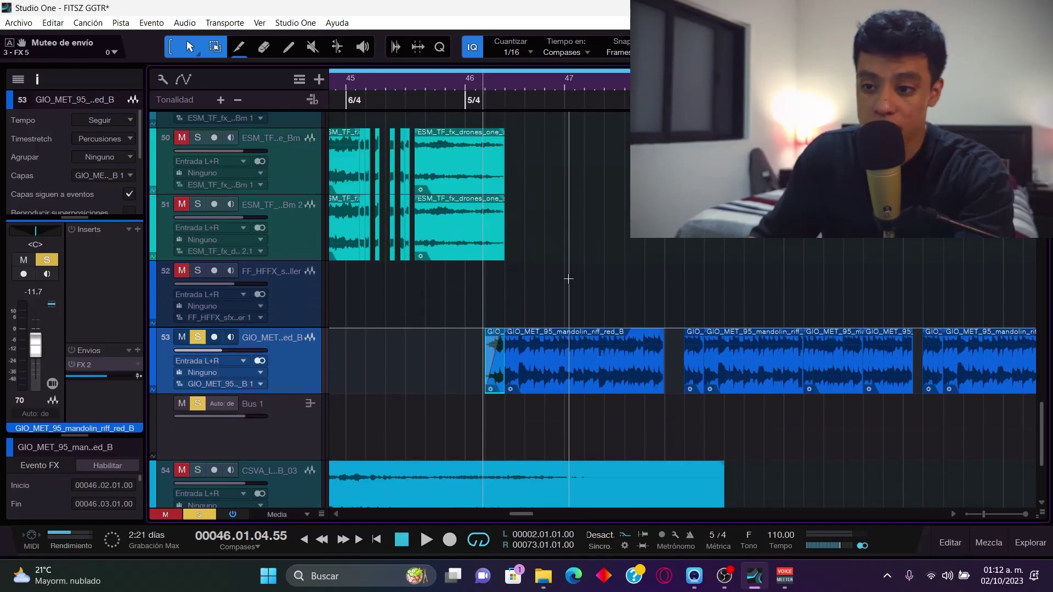
{"action": "key", "text": "space"}
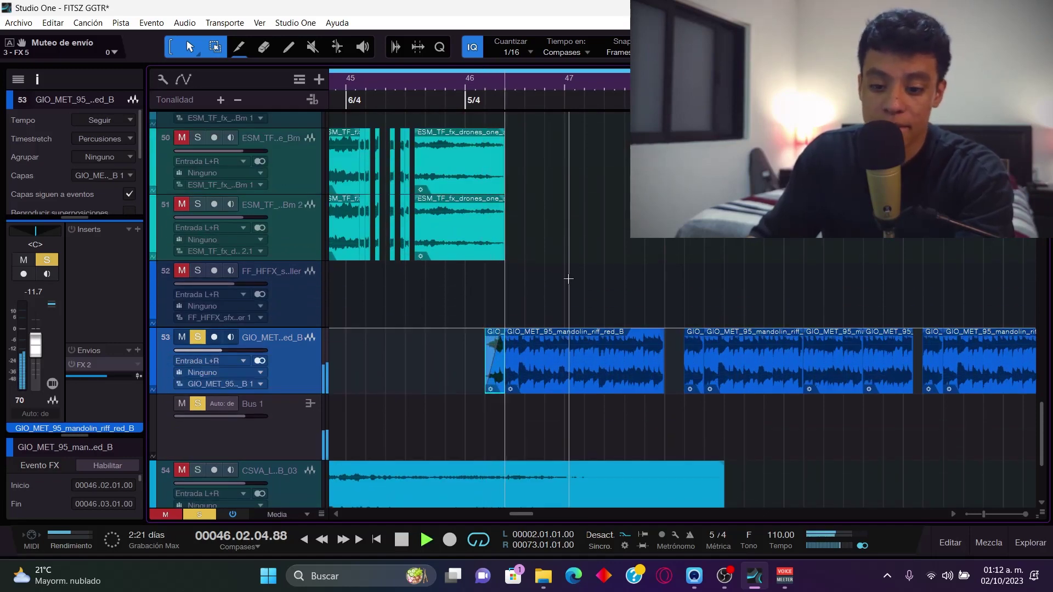
{"action": "key", "text": "w"}
{"action": "key", "text": "w"}
{"action": "key", "text": "w"}
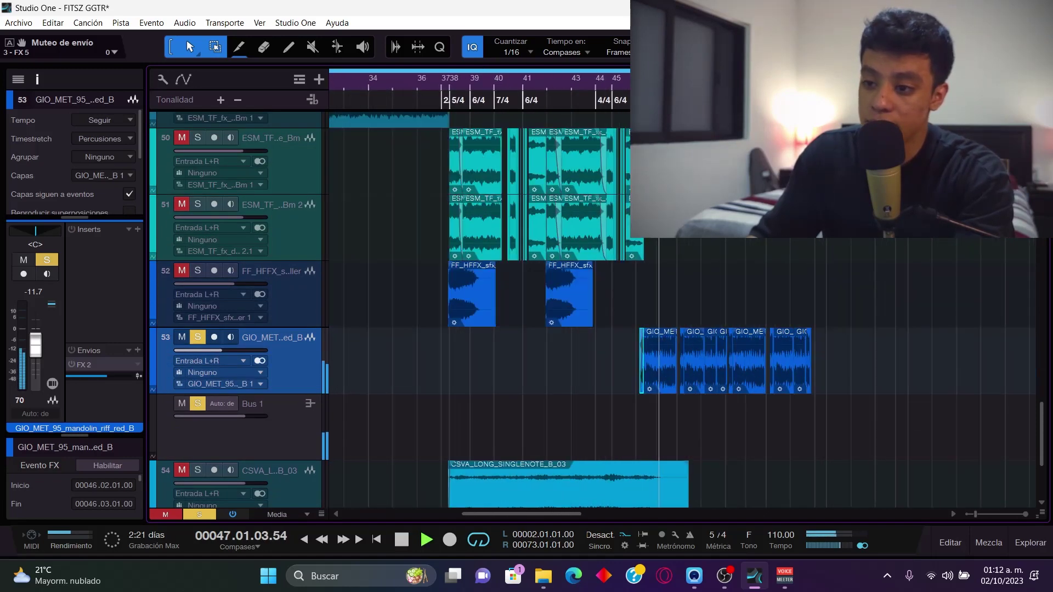
{"action": "key", "text": "e"}
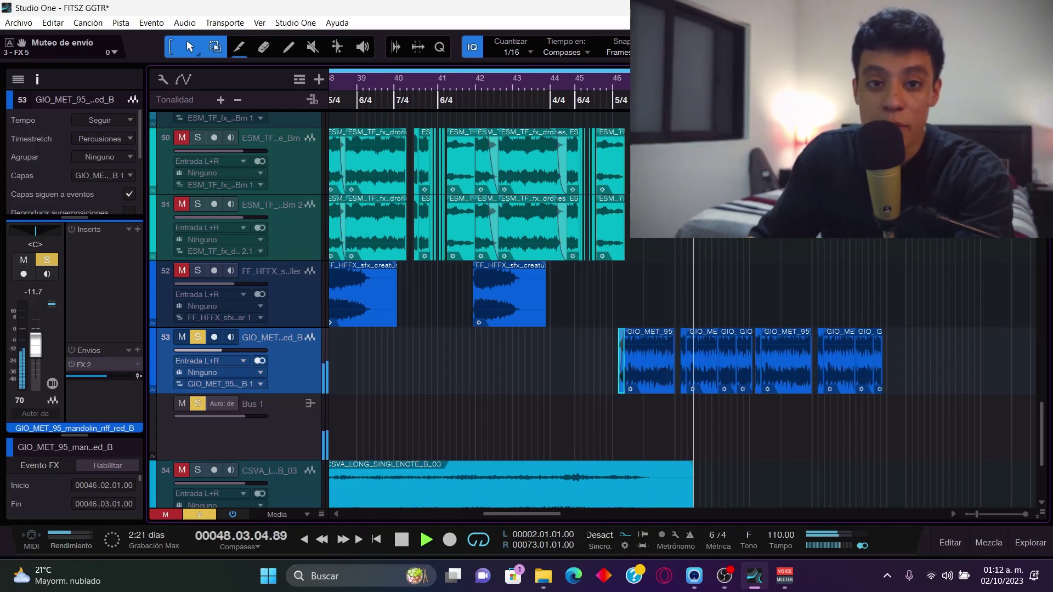
{"action": "key", "text": "space"}
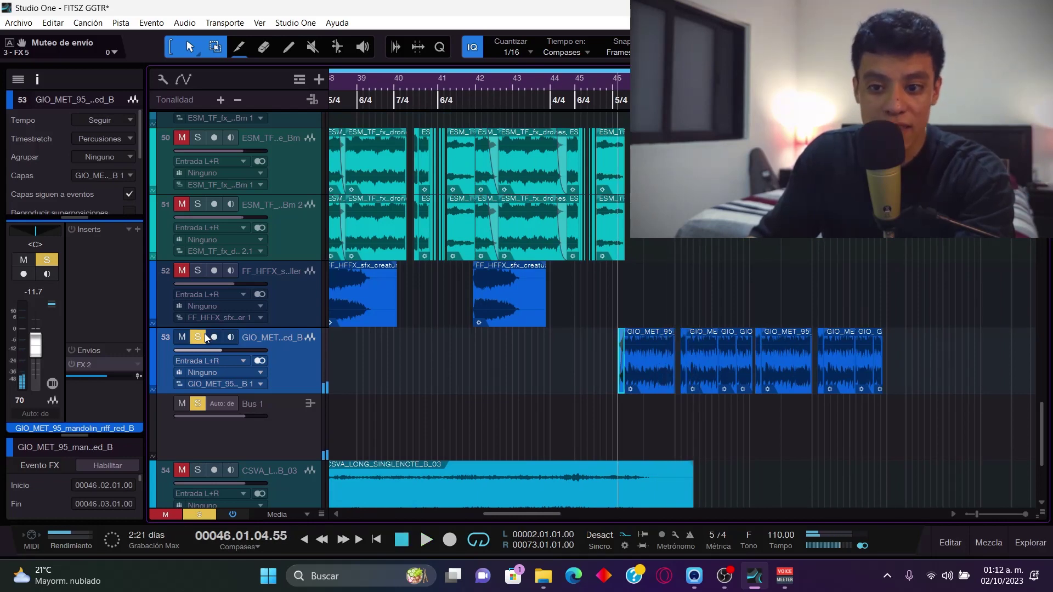
Turn off solo on the GIO_MET_95 mandolin riff track and bring the whole arrangement into view with compact tracks.
{"action": "left_click", "coordinate": [198, 337]}
{"action": "key", "text": "w"}
{"action": "key", "text": "w"}
{"action": "key", "text": "w"}
{"action": "key", "text": "w"}
{"action": "key", "text": "shift+w"}
{"action": "key", "text": "shift+w"}
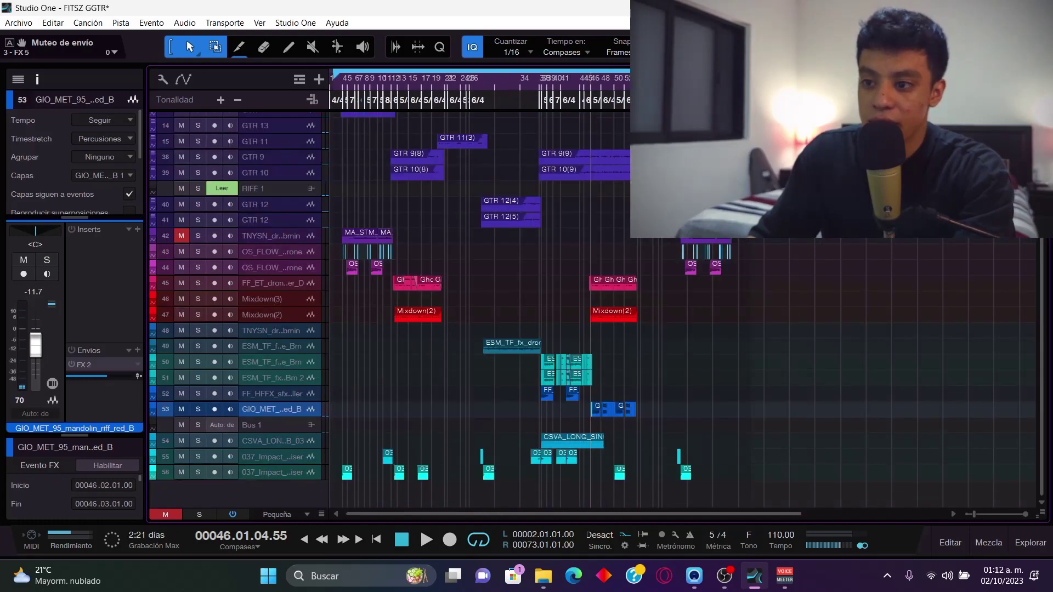
Go to the section after the mandolin riff and place the playhead at the start of bar 54.
{"action": "scroll", "coordinate": [612, 138], "scroll_direction": "up", "scroll_amount": 3}
{"action": "scroll", "coordinate": [611, 138], "scroll_direction": "down", "scroll_amount": 1}
{"action": "scroll", "coordinate": [611, 138], "scroll_direction": "up", "scroll_amount": 3}
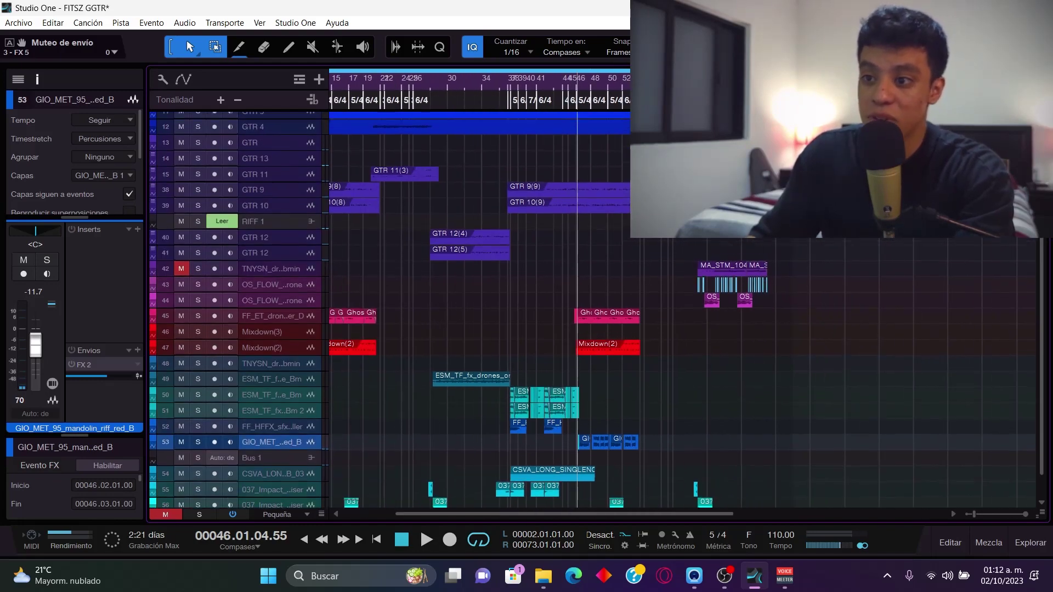
{"action": "scroll", "coordinate": [665, 78], "scroll_direction": "up", "scroll_amount": 5}
{"action": "scroll", "coordinate": [791, 314], "scroll_direction": "up", "scroll_amount": 2}
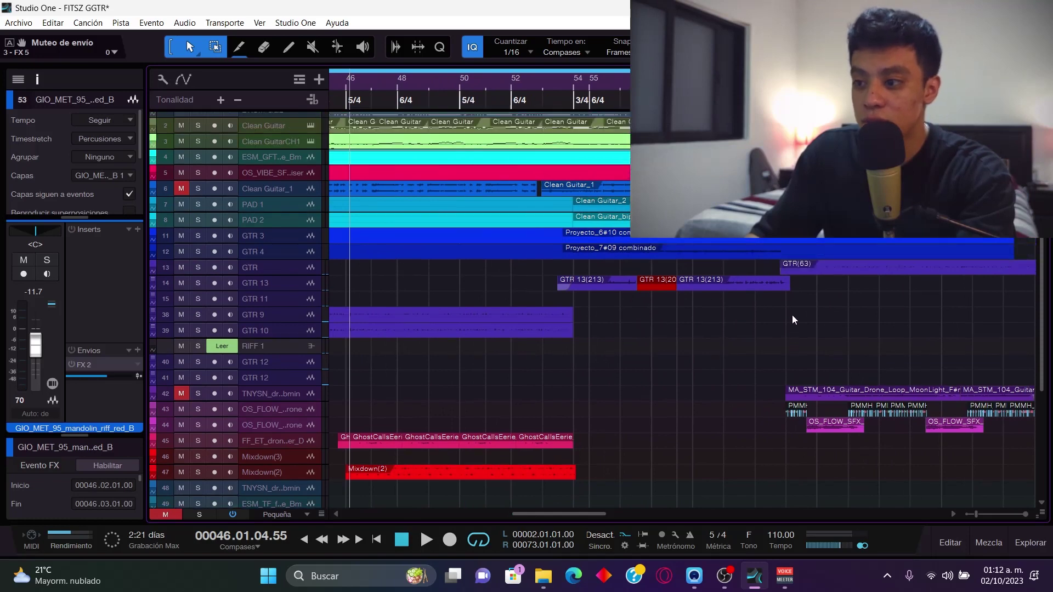
{"action": "key", "text": "shift+e"}
{"action": "scroll", "coordinate": [796, 313], "scroll_direction": "right", "scroll_amount": 3}
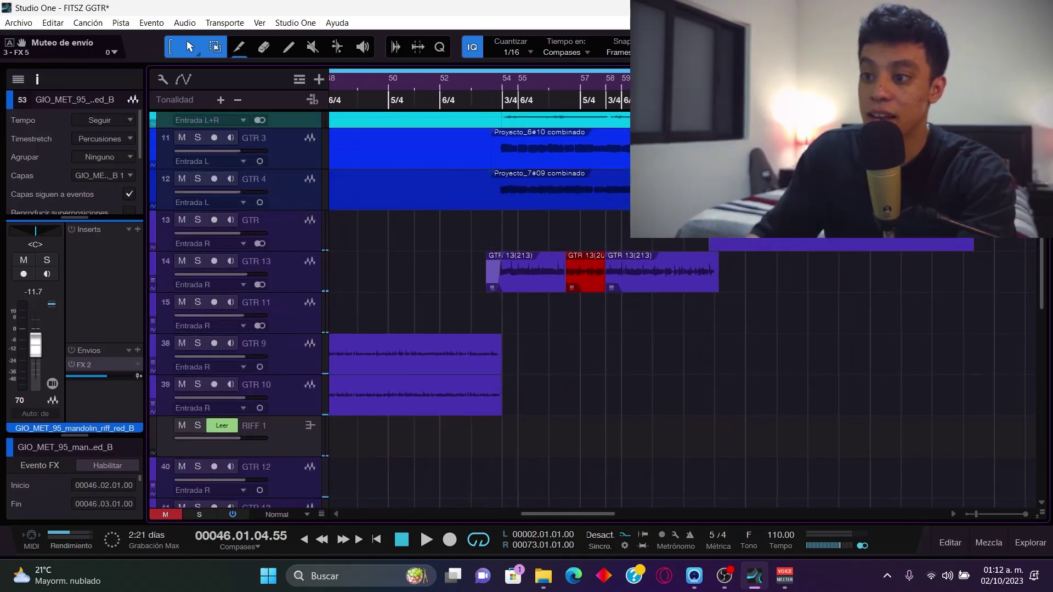
{"action": "left_click", "coordinate": [503, 87]}
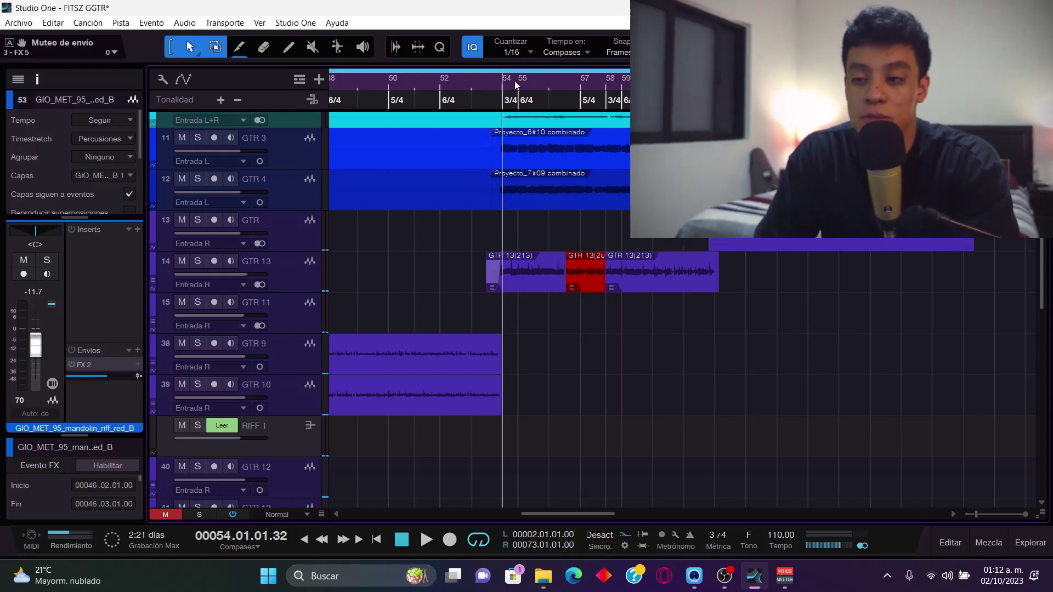
Look over the pad and guitar tracks around bar 54, and play the full mix from just before that bar to about bar 62.
{"action": "scroll", "coordinate": [572, 200], "scroll_direction": "up", "scroll_amount": 5}
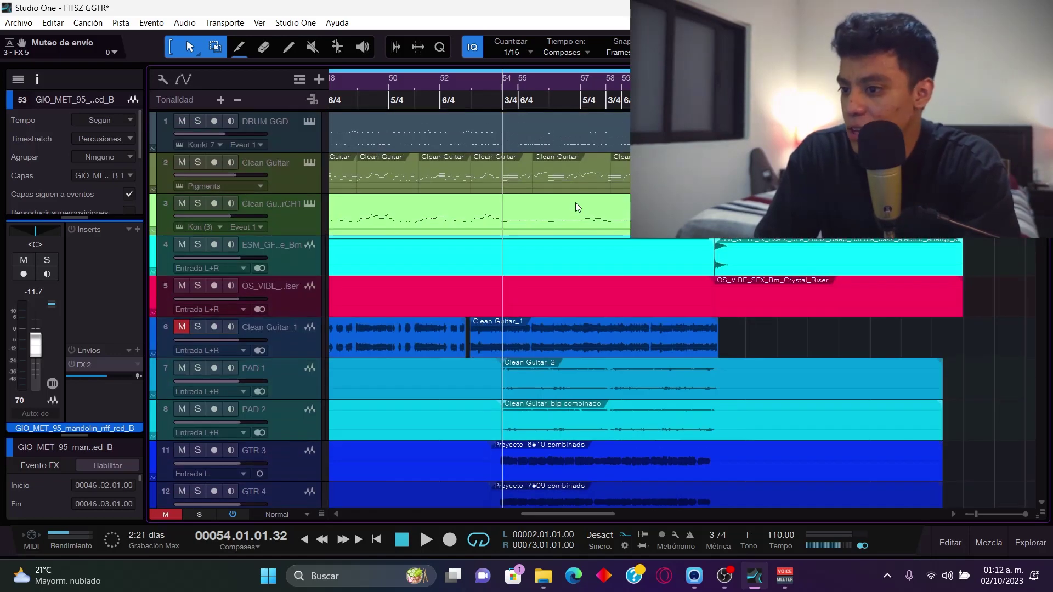
{"action": "scroll", "coordinate": [574, 207], "scroll_direction": "down", "scroll_amount": 3}
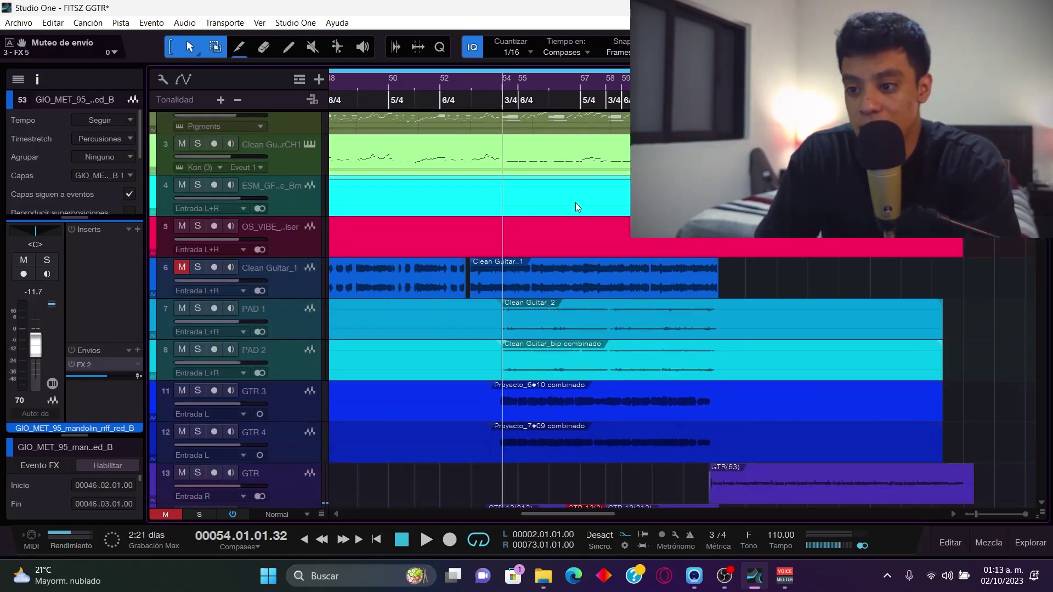
{"action": "scroll", "coordinate": [574, 202], "scroll_direction": "down", "scroll_amount": 2}
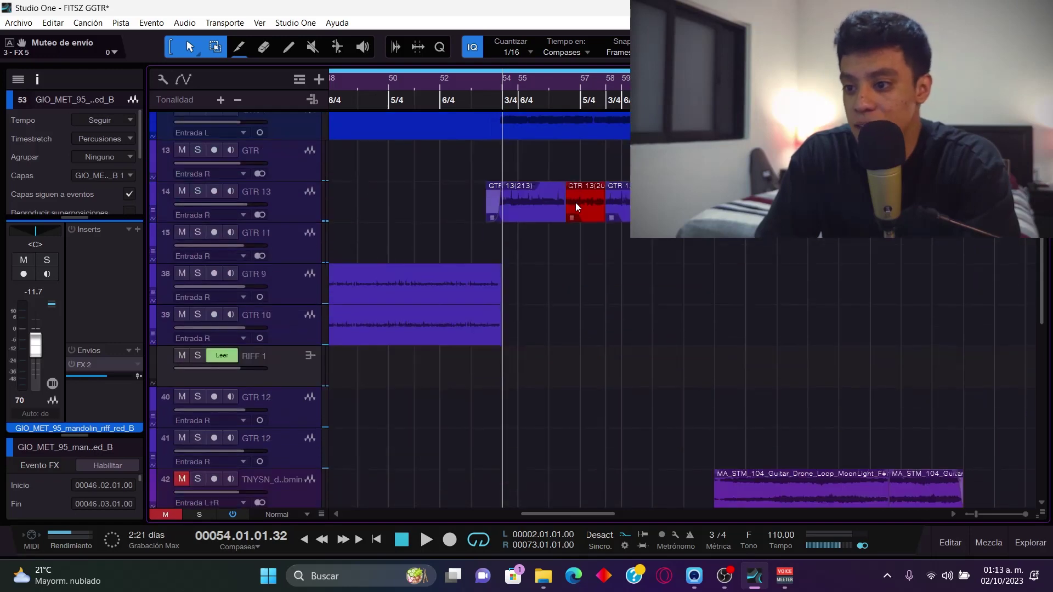
{"action": "left_click", "coordinate": [493, 82]}
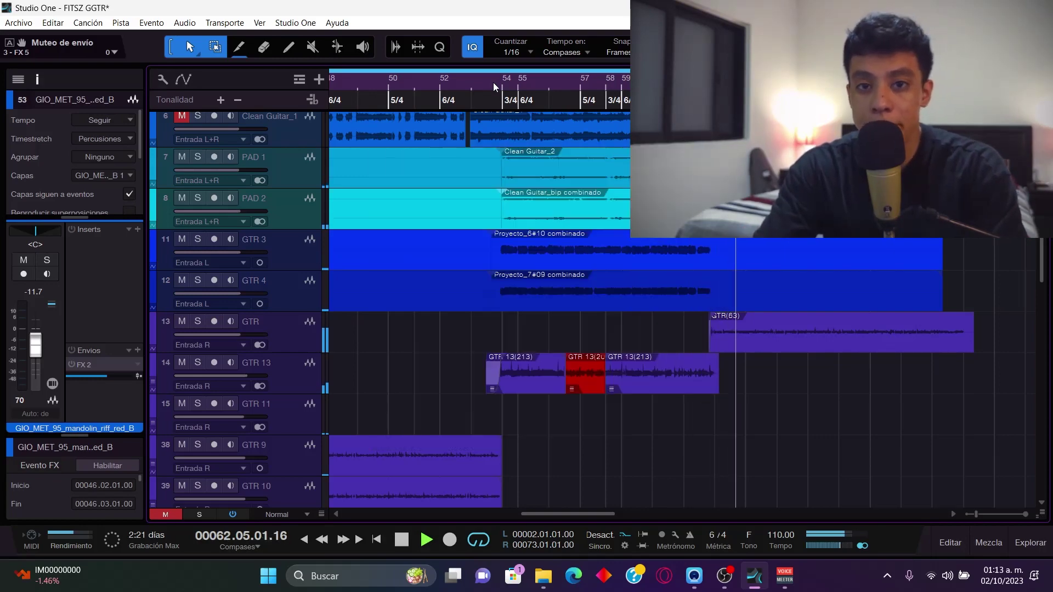
{"action": "key", "text": "space"}
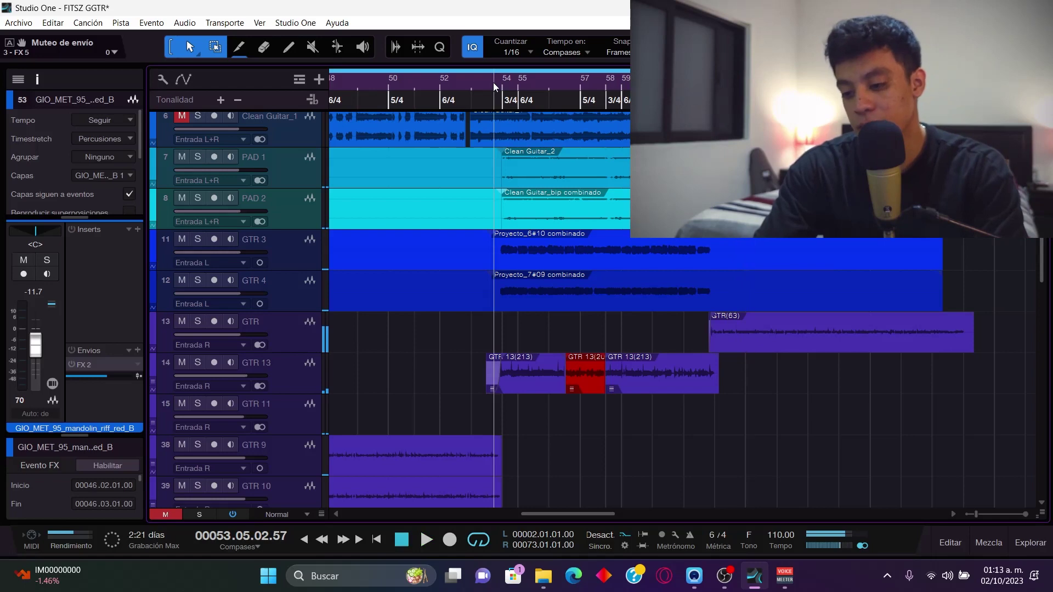